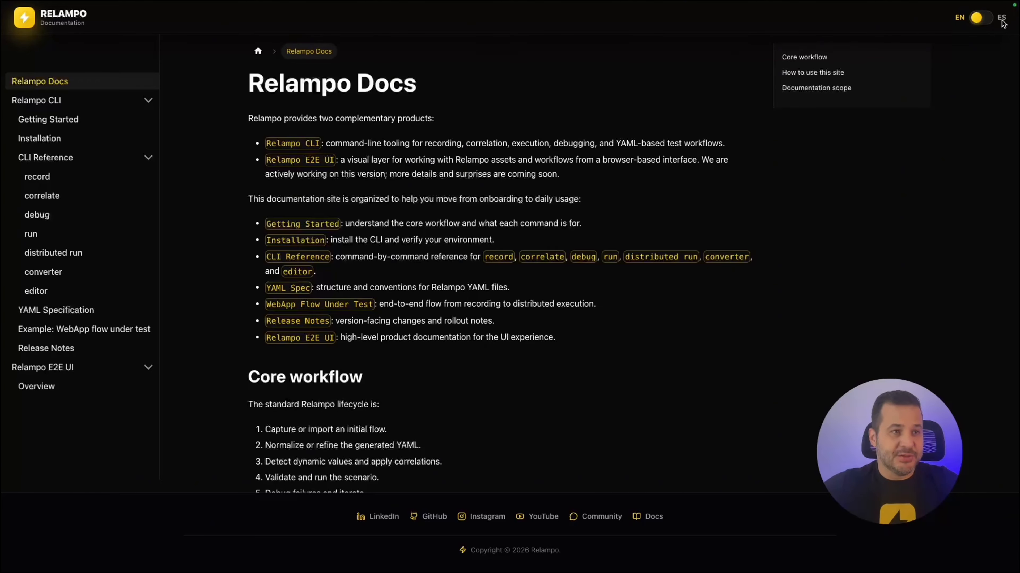
# Toggle the docs to Spanish and back to English, then open the Relampo CLI Getting Started page.
pyautogui.click(987, 23)
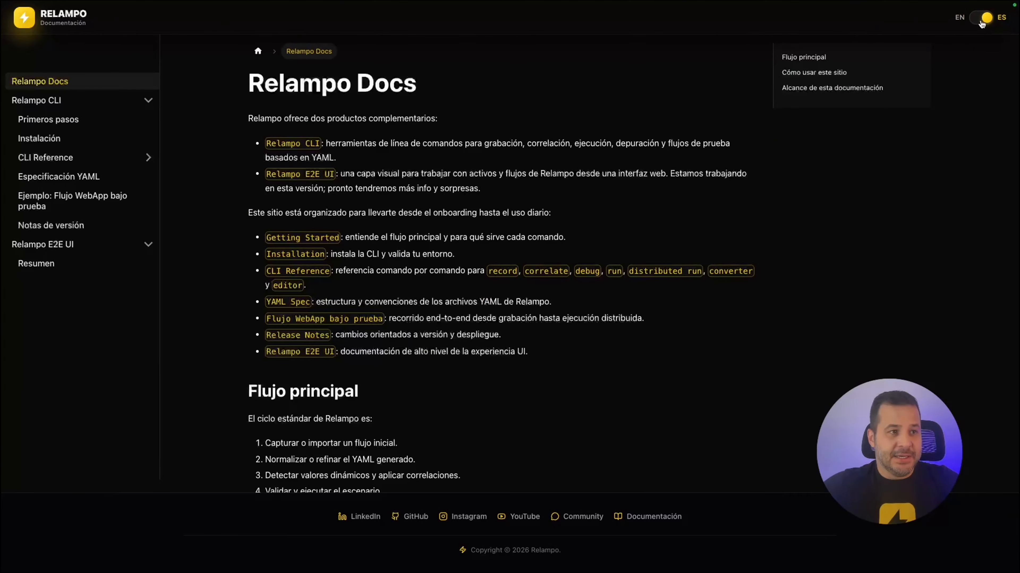
pyautogui.click(980, 23)
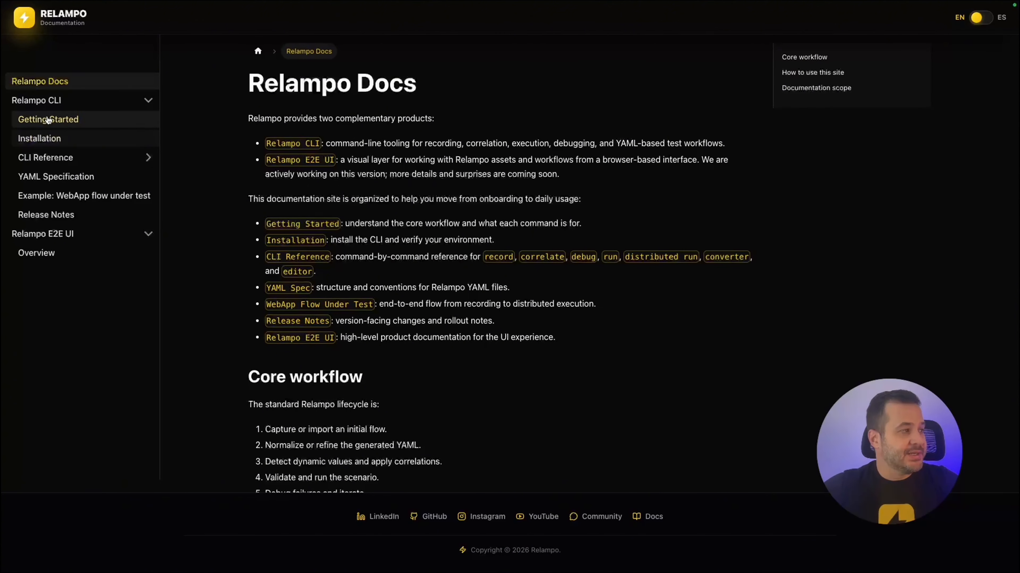
pyautogui.click(30, 101)
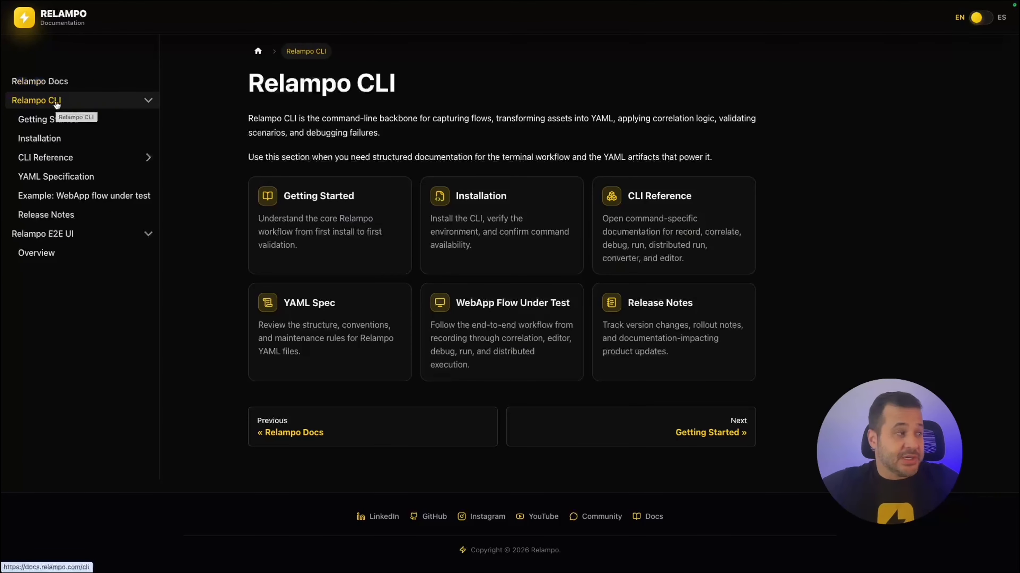
pyautogui.click(44, 125)
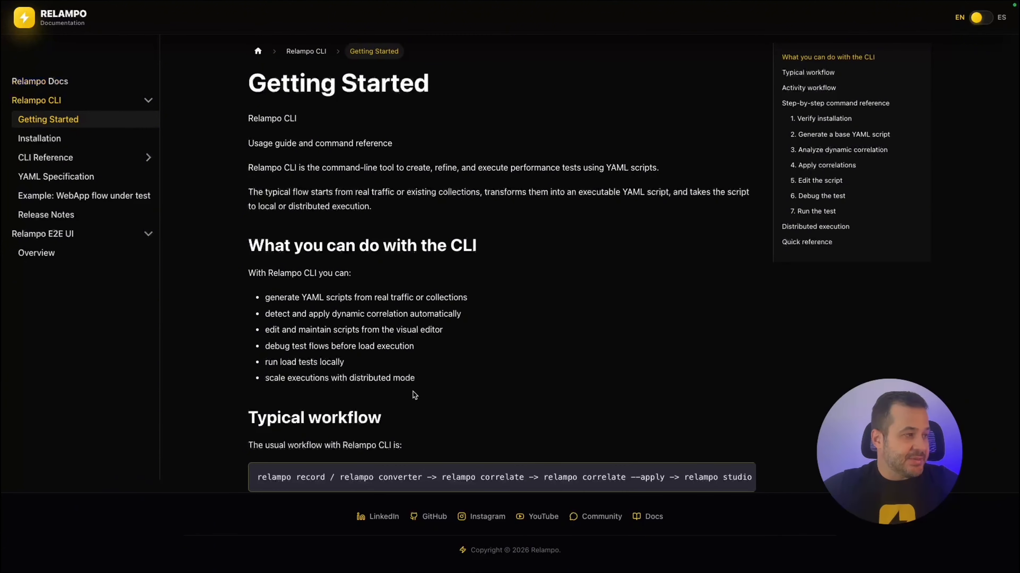
pyautogui.scroll(-4, 413, 392)
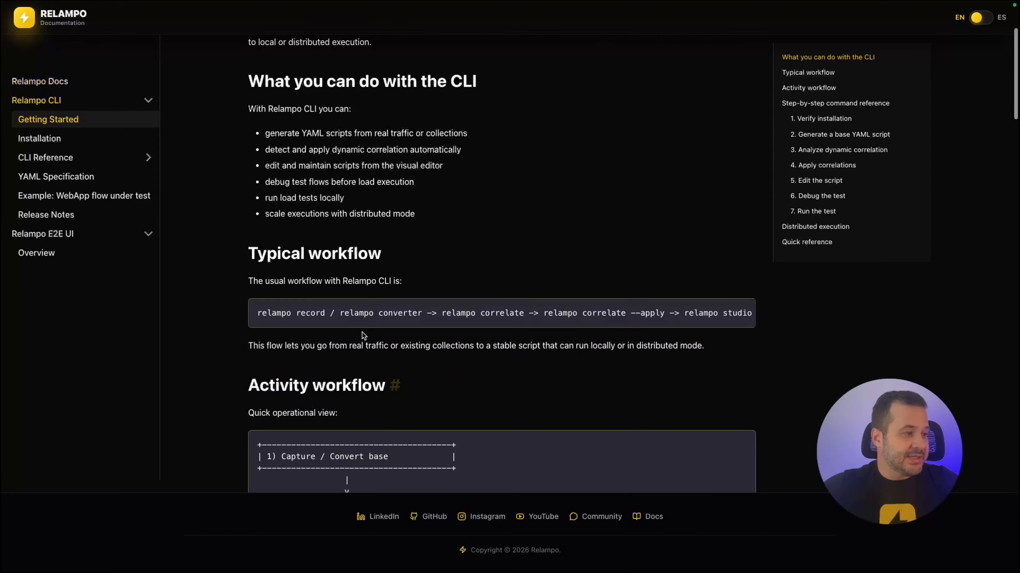
pyautogui.scroll(-1, 491, 381)
pyautogui.scroll(-20, 491, 380)
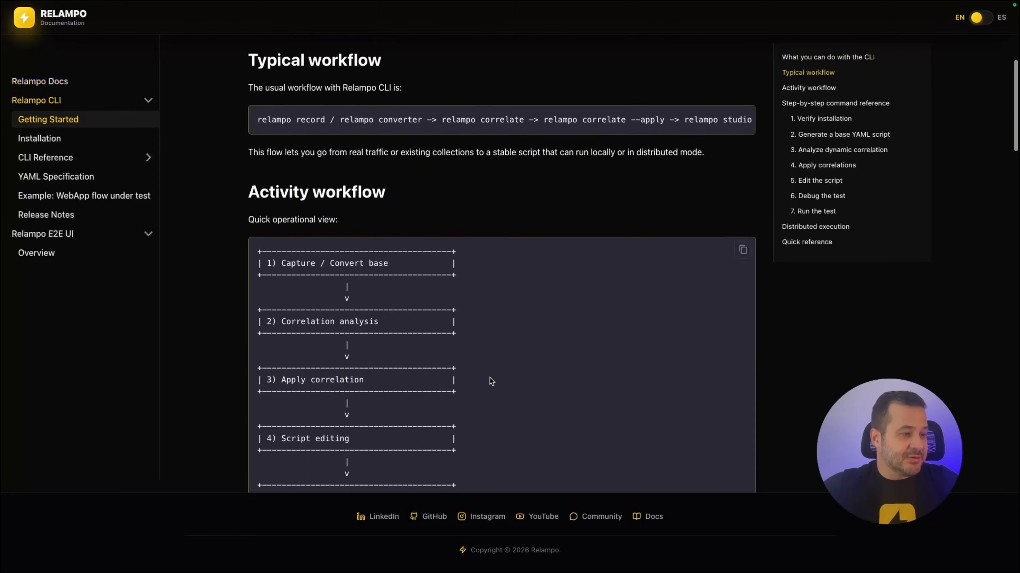
pyautogui.scroll(-6, 492, 381)
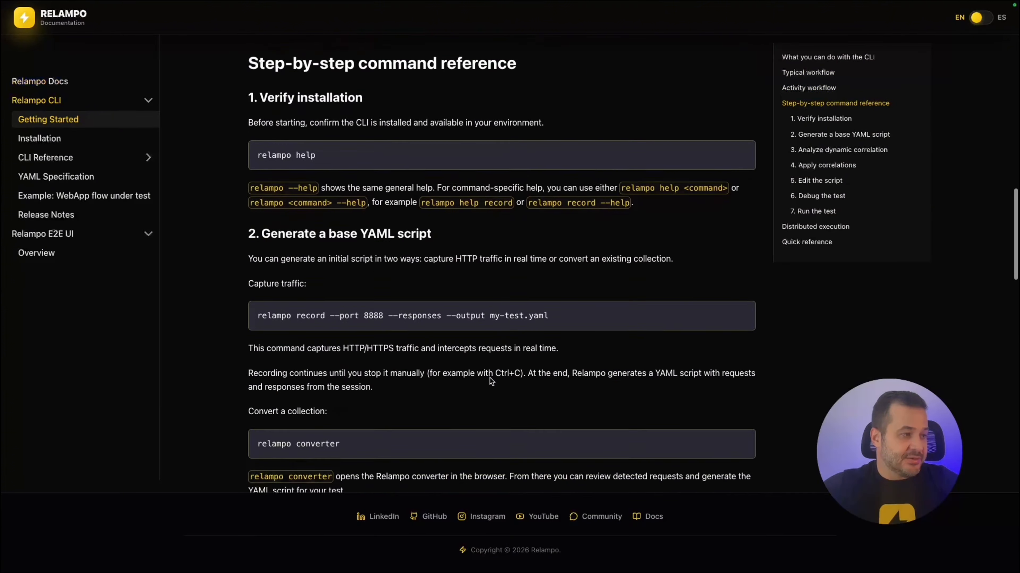
pyautogui.scroll(17, 491, 380)
pyautogui.scroll(12, 491, 381)
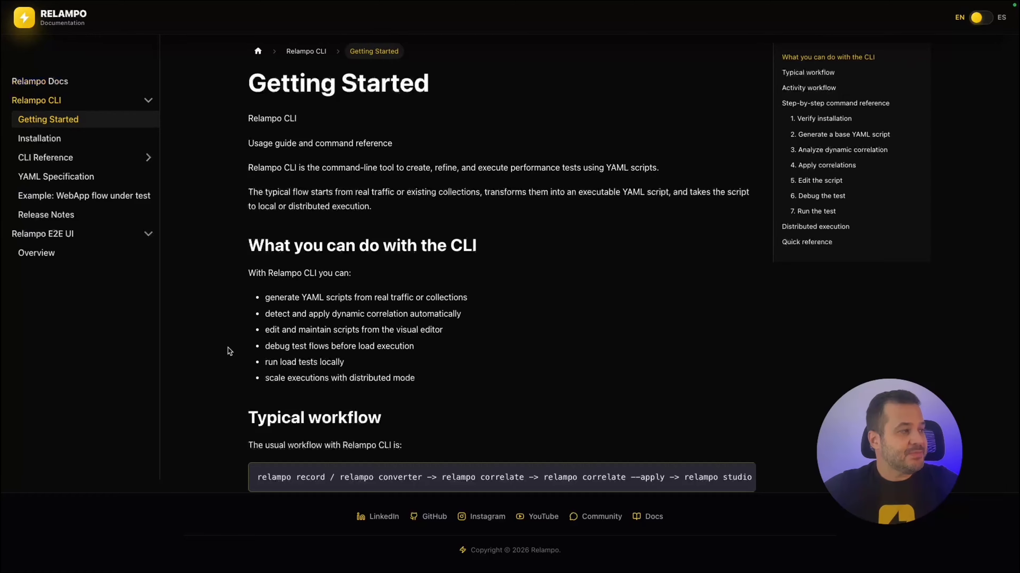
# Browse the Installation page, then open the CLI Reference overview of record, run and other commands.
pyautogui.click(60, 143)
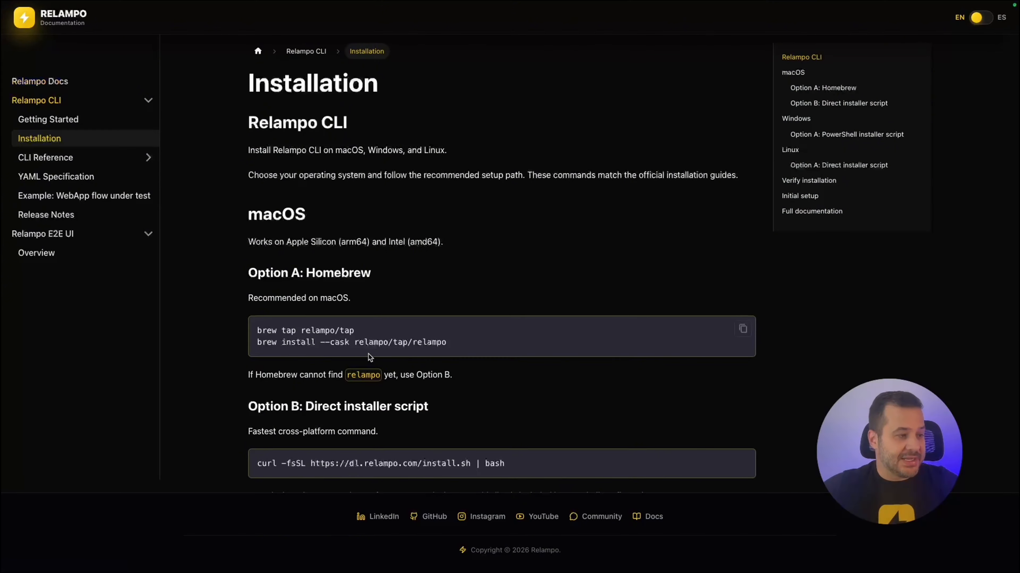
pyautogui.scroll(-2, 368, 354)
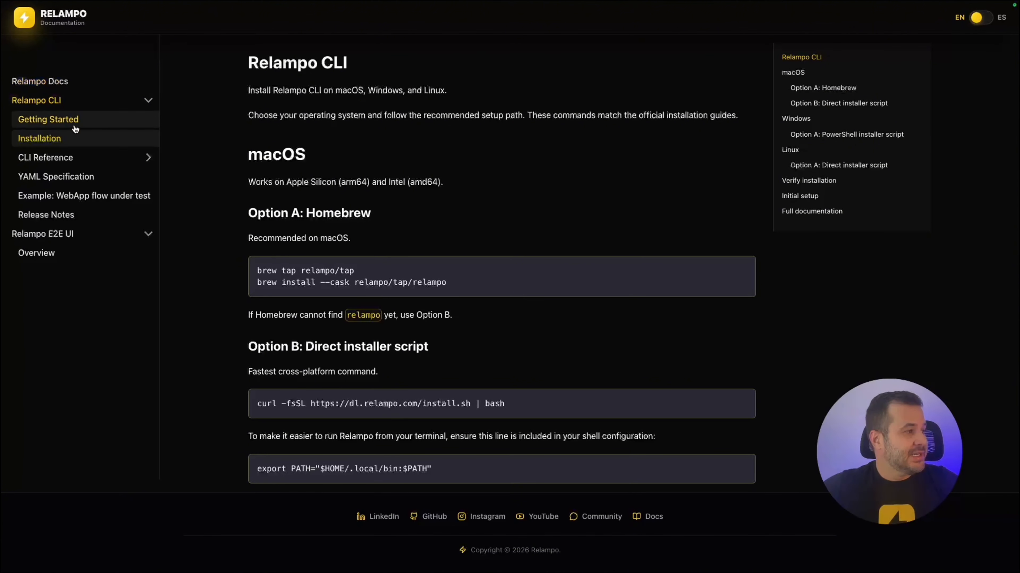
pyautogui.click(50, 159)
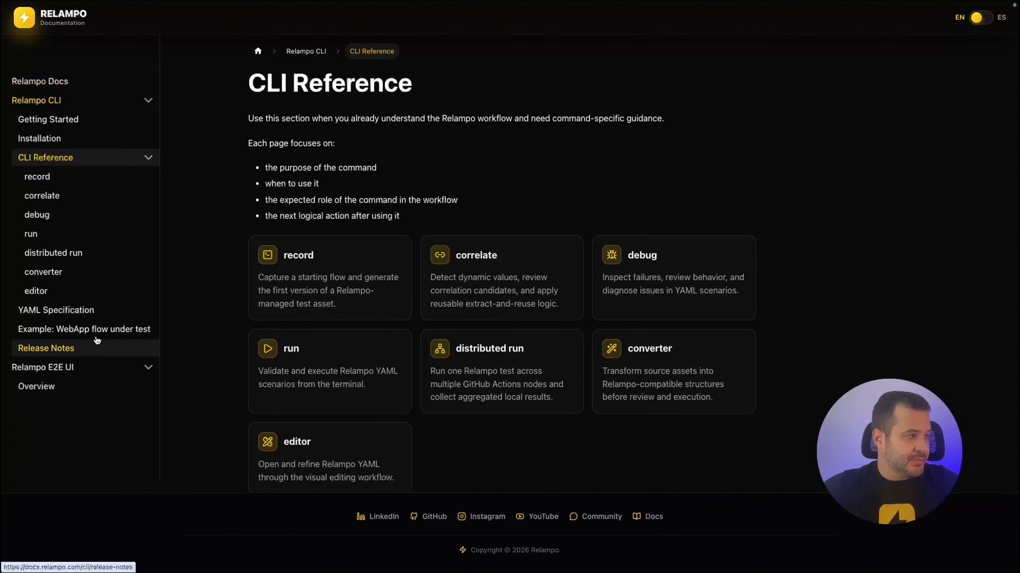
# Open the record command reference page and scroll through it.
pyautogui.click(48, 178)
pyautogui.scroll(-9, 413, 336)
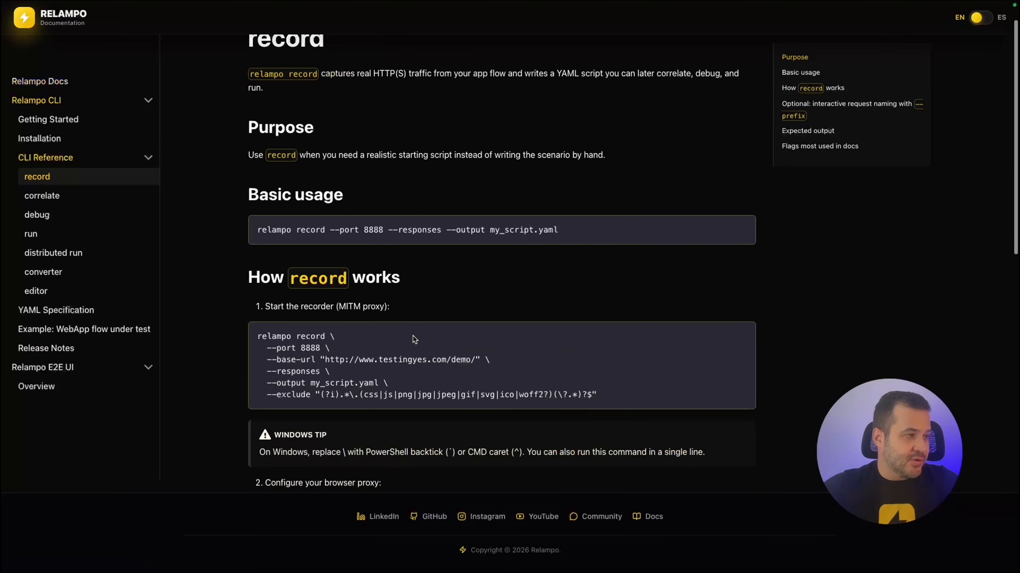
pyautogui.scroll(-5, 412, 338)
pyautogui.scroll(8, 412, 337)
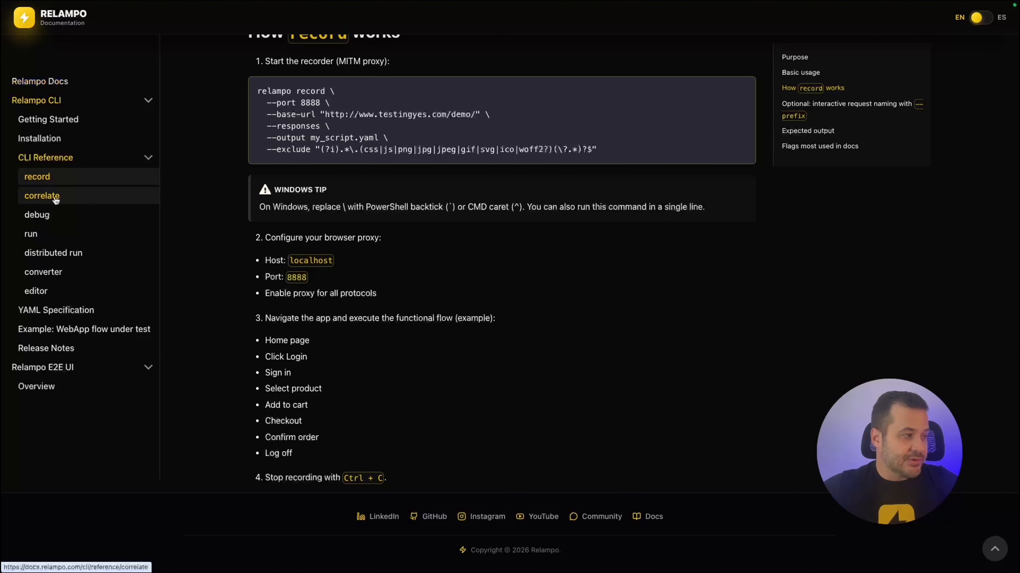
# Read the YAML Specification and its WebApp flow example, return to record, and show Mission Control.
pyautogui.click(52, 311)
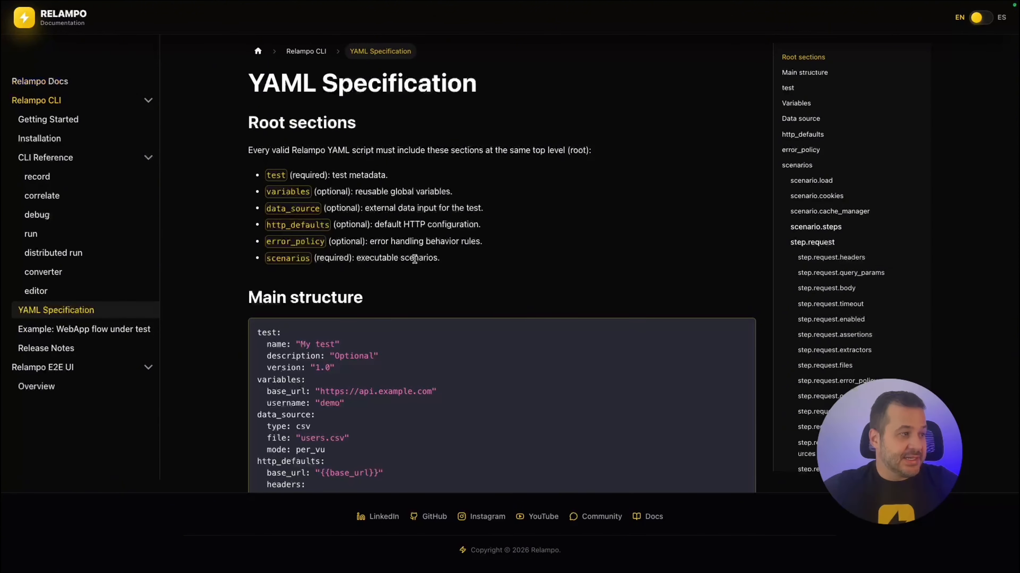
pyautogui.scroll(-8, 434, 281)
pyautogui.scroll(-20, 433, 283)
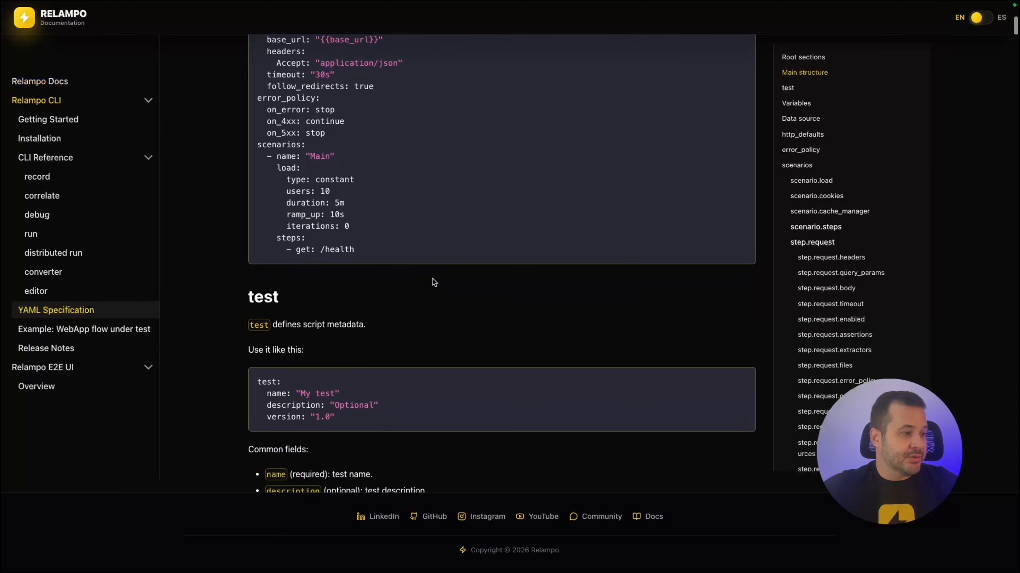
pyautogui.scroll(-20, 434, 282)
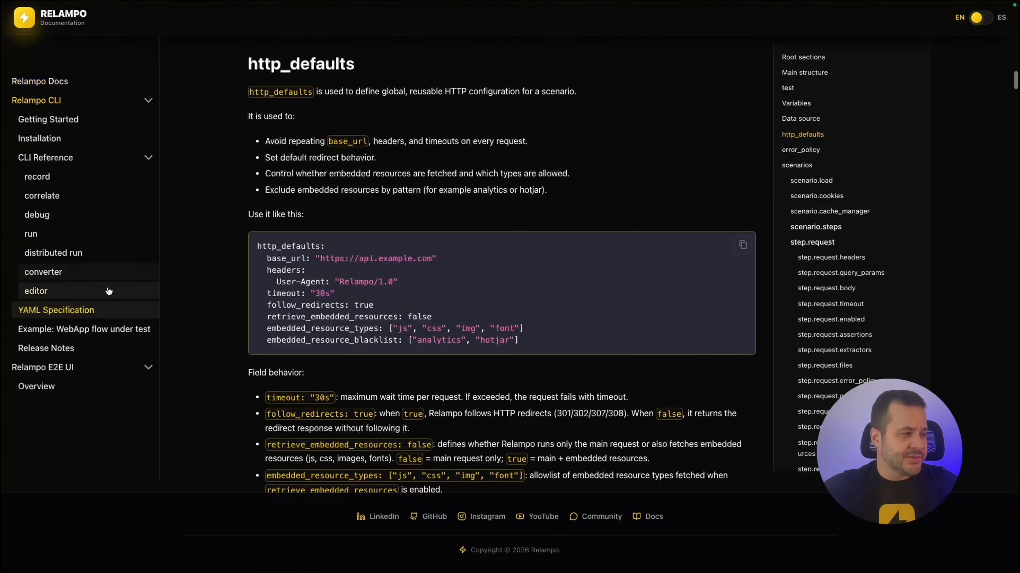
pyautogui.click(98, 330)
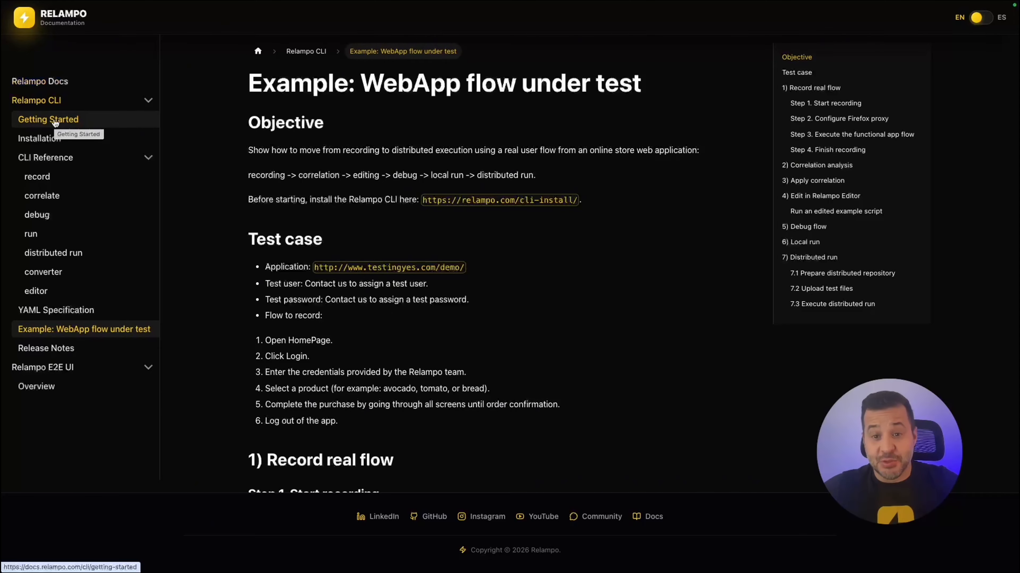
pyautogui.click(39, 181)
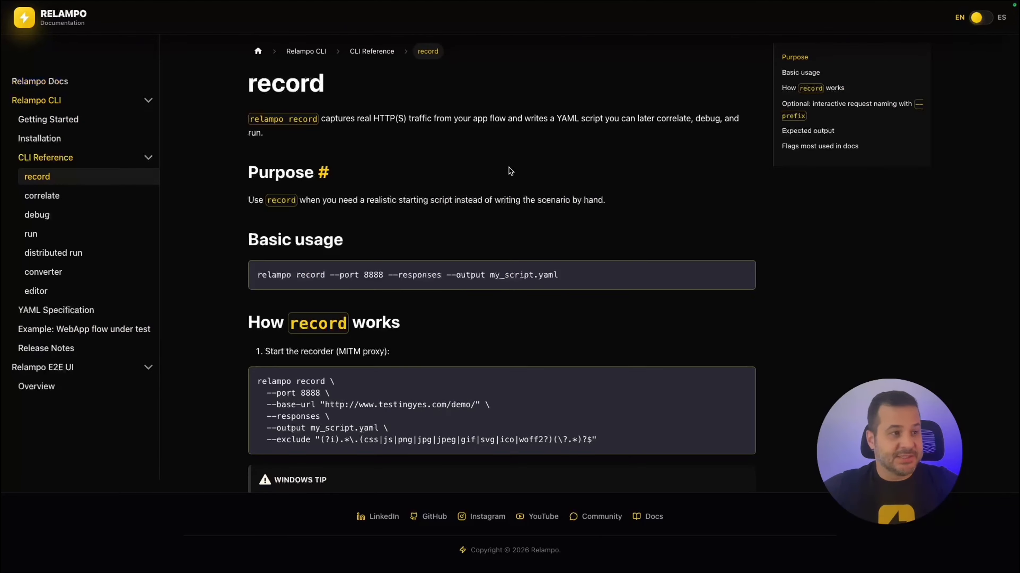
pyautogui.hotkey('ctrl', 'Up')
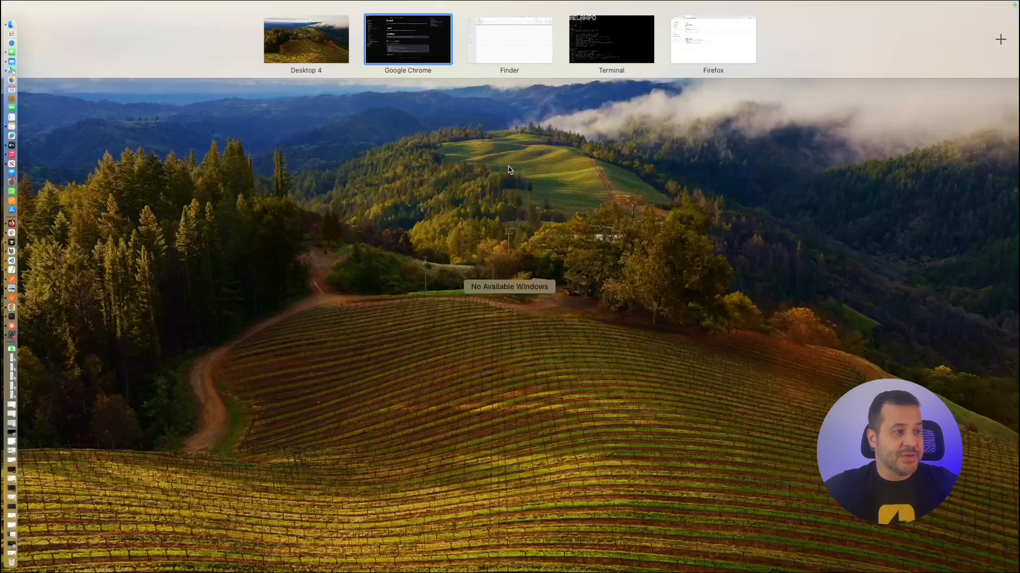
# In Terminal, paste the multi-line relampo record command for port 8888 and the testingyes demo.
pyautogui.click(614, 45)
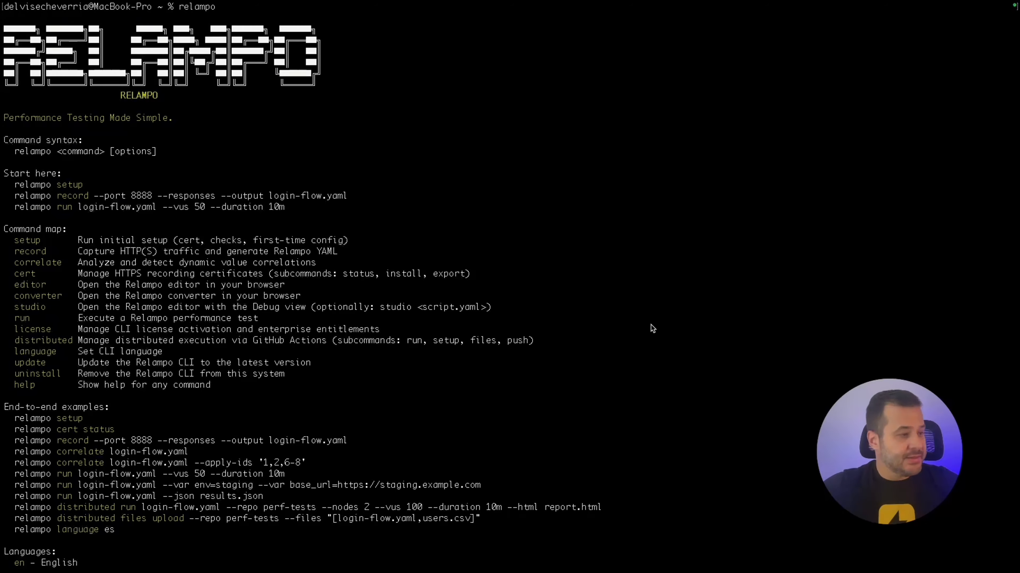
pyautogui.scroll(-3, 163, 553)
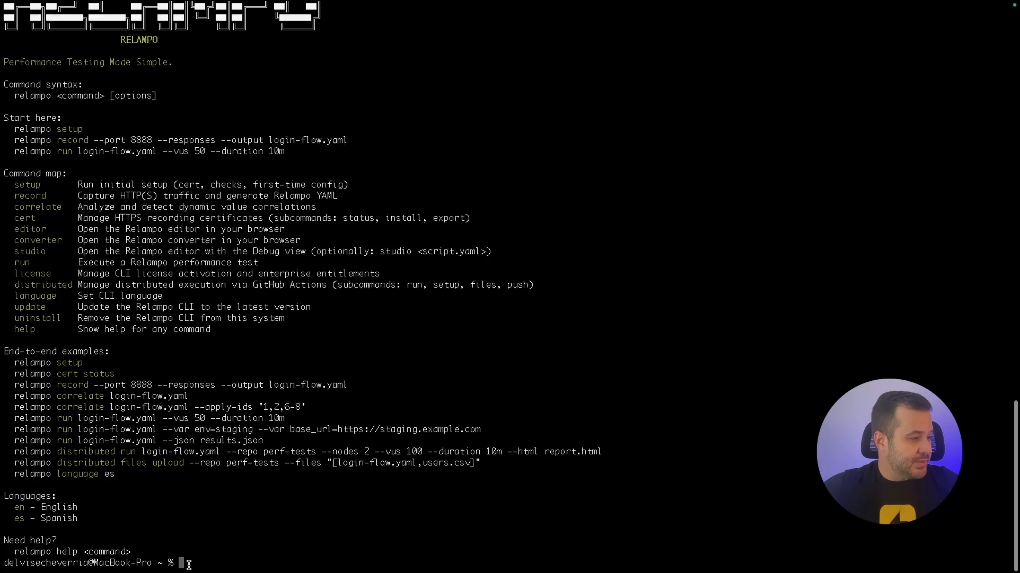
pyautogui.write('relampo record \\   --port 8888 \\   --base-url "http://www.testingyes.com/demo/" \\   --responses \\   --output delvis.yaml \\   --exclude "(?i).*\\.(css|js|png|jpg|jpeg|gif|svg|ico|woff2?)(\\?.*)?$"')
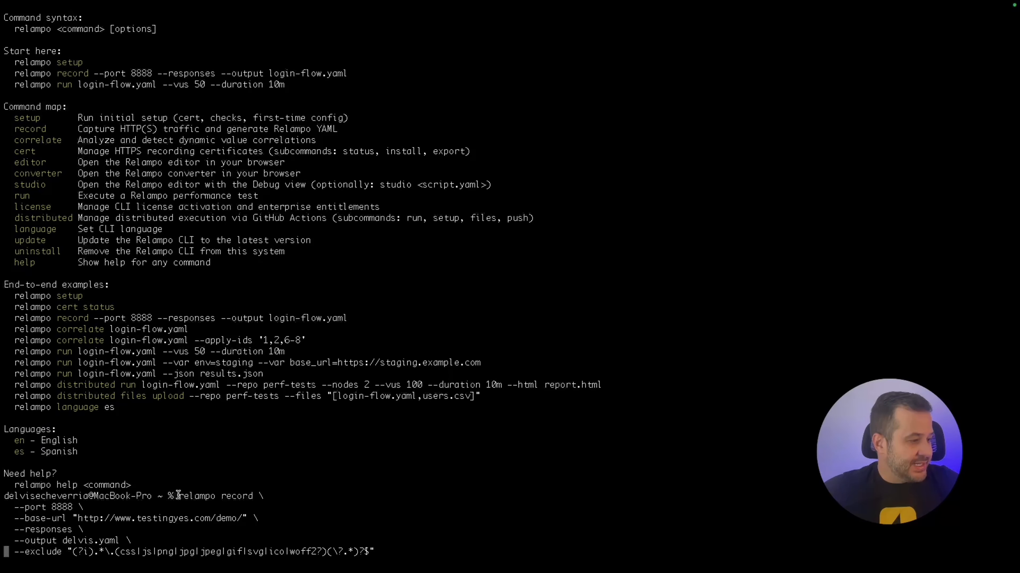
# Highlight 'relampo record' and '--port 8888' in the pending command, then show Mission Control.
pyautogui.moveTo(179, 495); pyautogui.dragTo(253, 496)
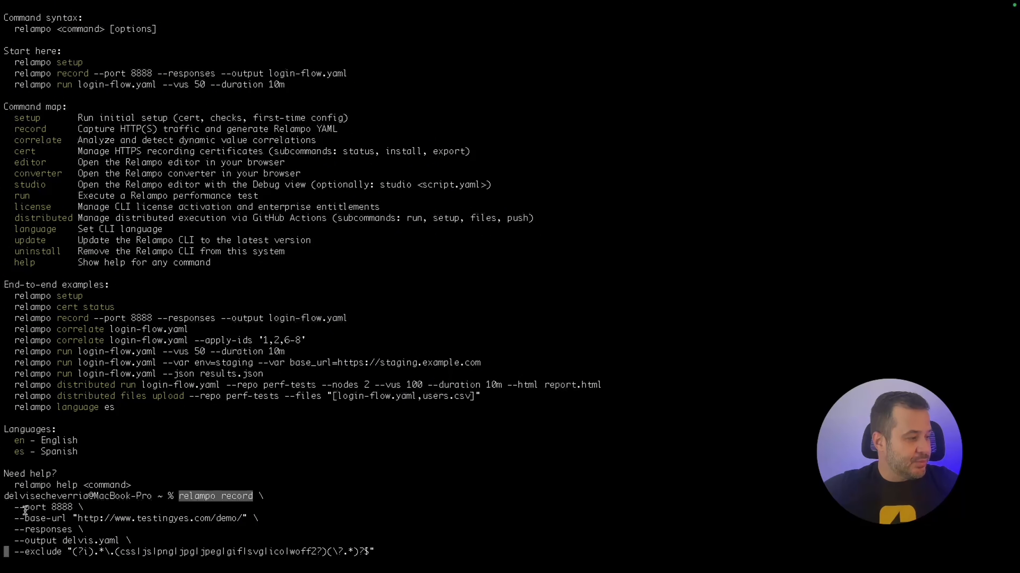
pyautogui.moveTo(25, 508); pyautogui.dragTo(72, 508)
pyautogui.click(72, 507)
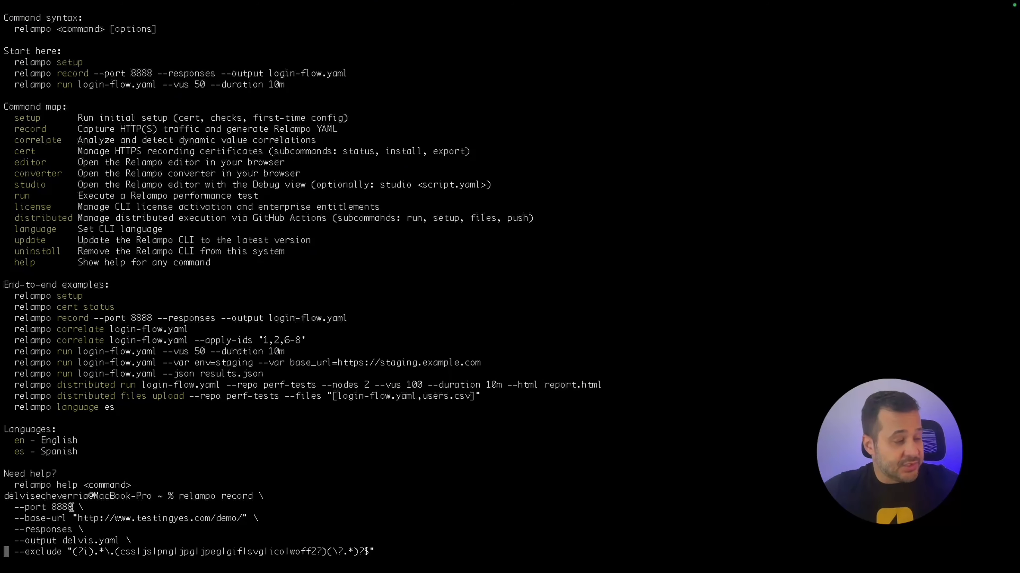
pyautogui.moveTo(72, 508); pyautogui.dragTo(8, 508)
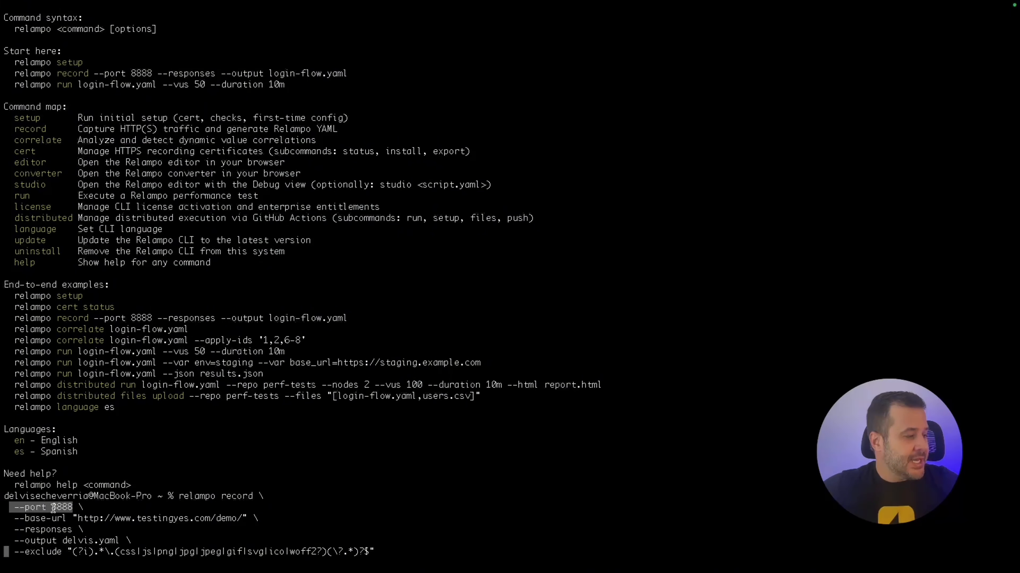
pyautogui.click(52, 507)
pyautogui.moveTo(53, 508); pyautogui.dragTo(72, 508)
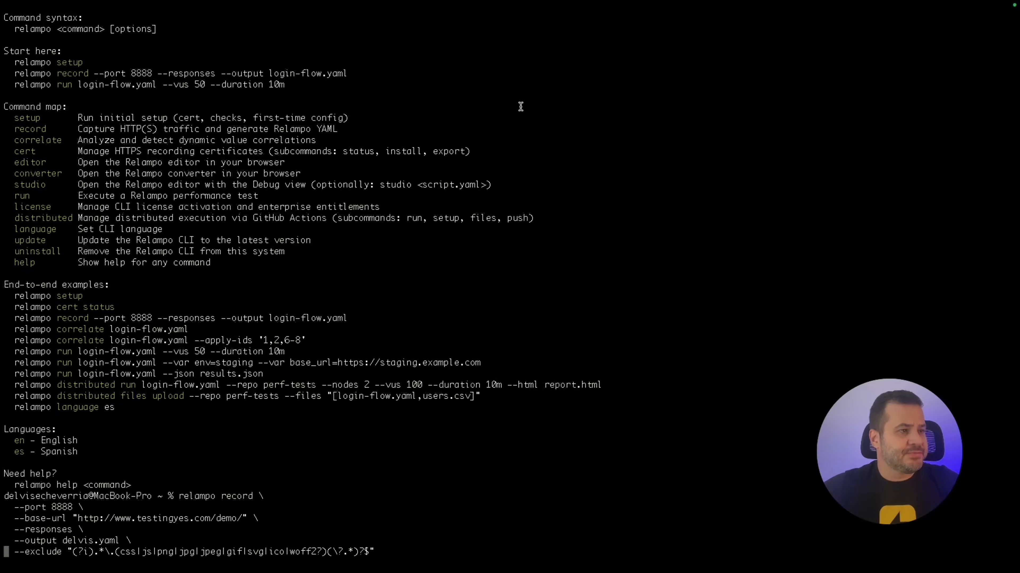
pyautogui.hotkey('ctrl', 'Up')
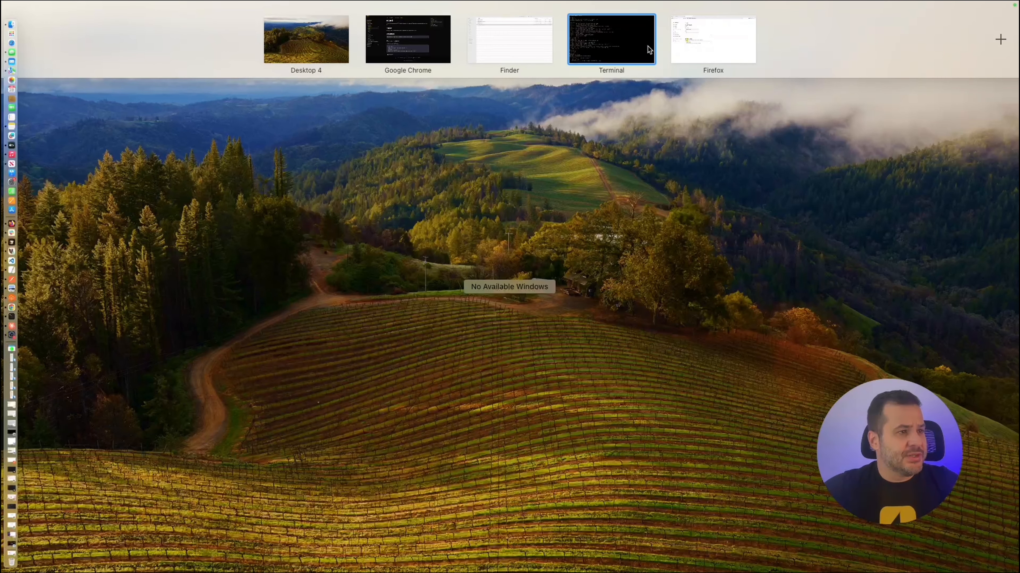
# Confirm Firefox's manual proxy of localhost port 8888 and return to the demo store tab.
pyautogui.click(713, 42)
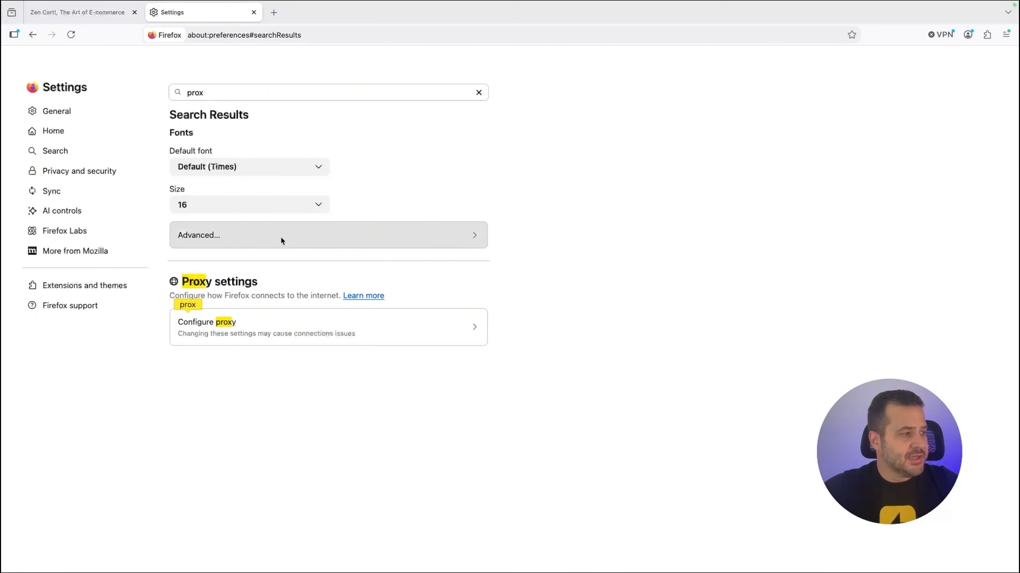
pyautogui.click(249, 328)
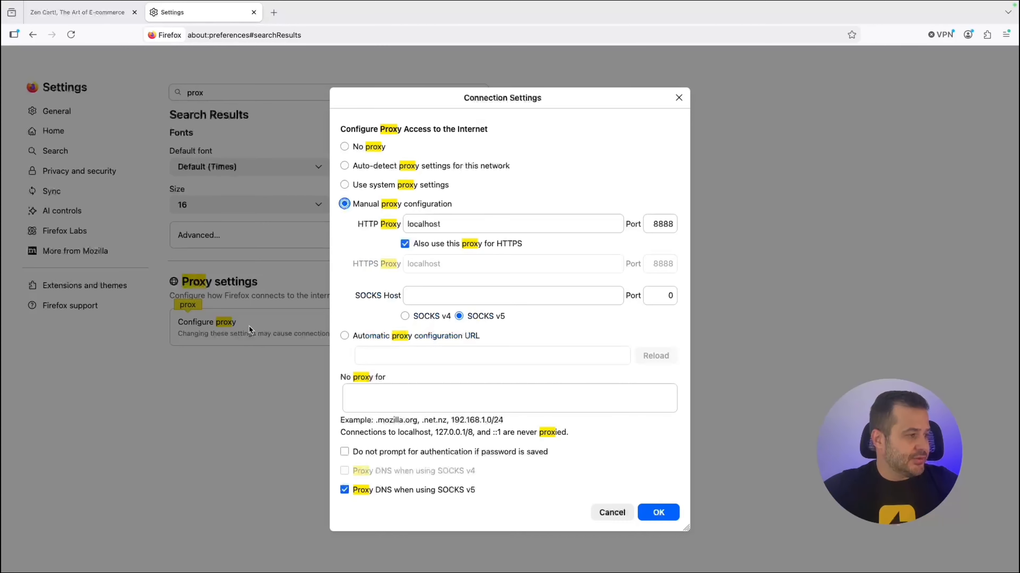
pyautogui.doubleClick(656, 224)
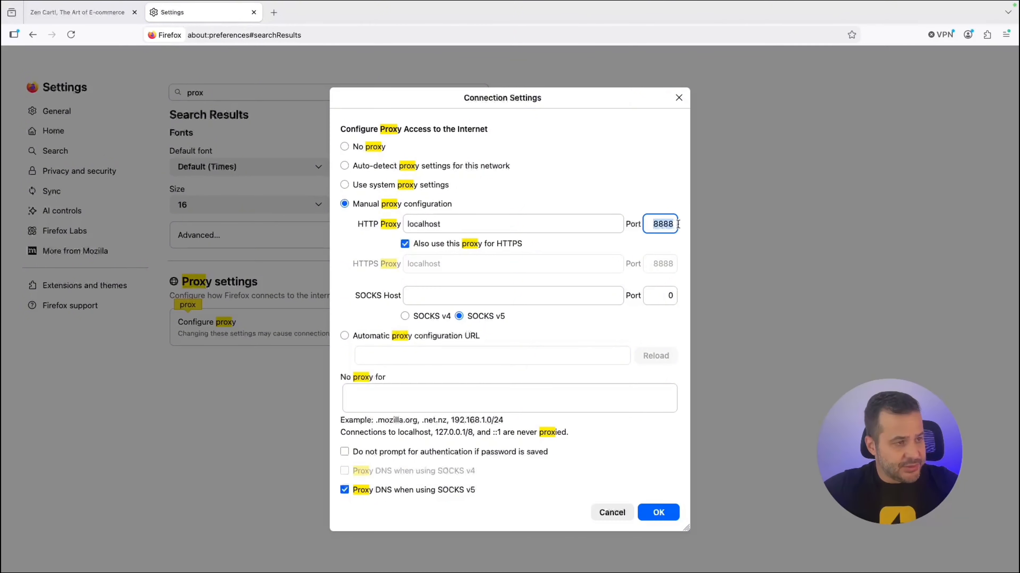
pyautogui.click(497, 227)
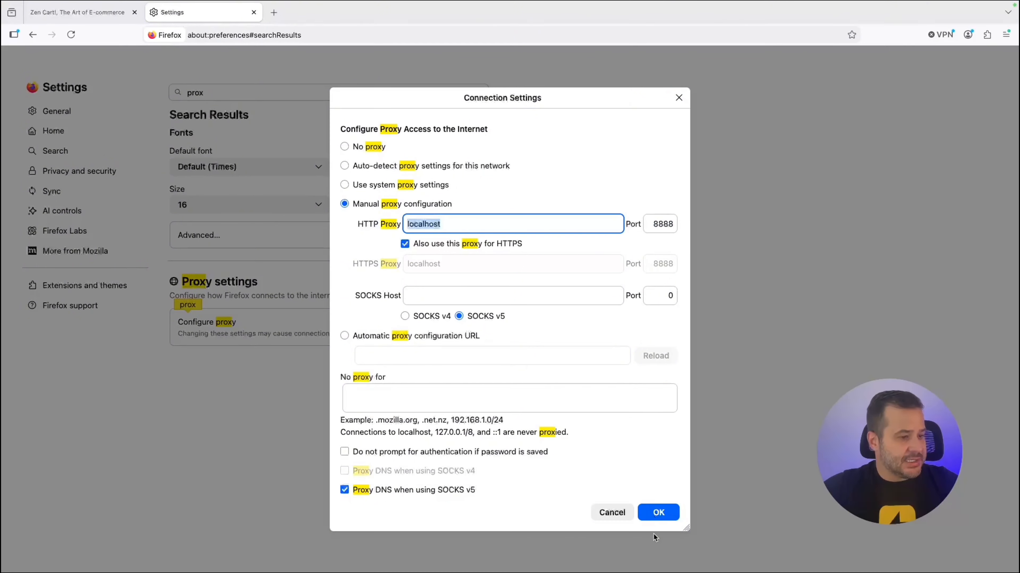
pyautogui.click(663, 513)
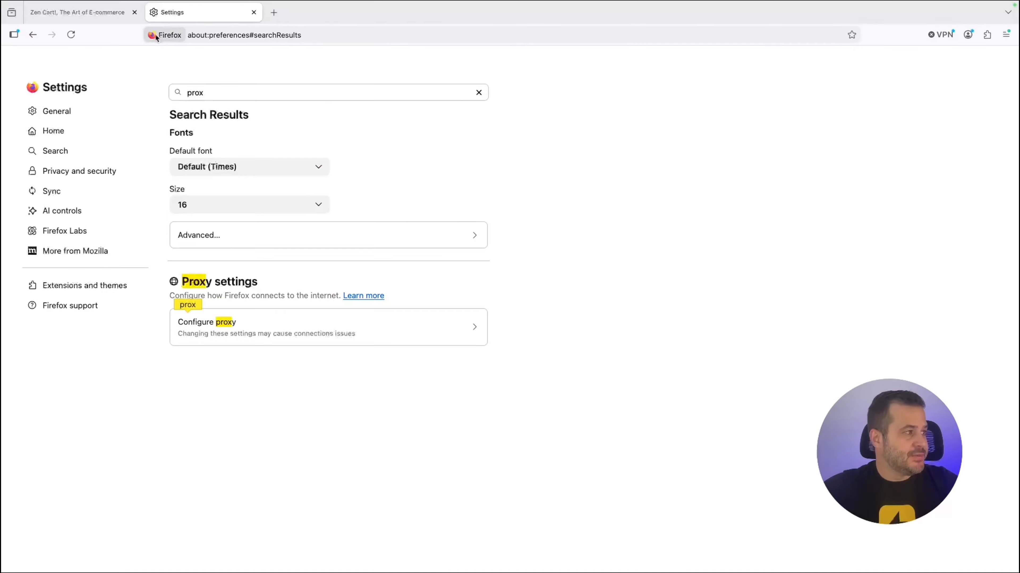
pyautogui.click(108, 13)
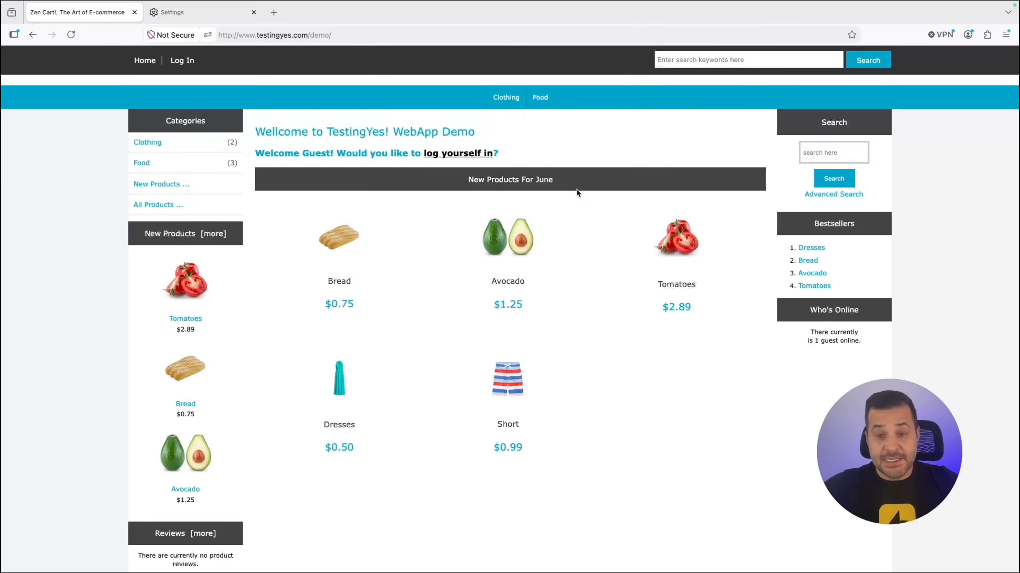
pyautogui.hotkey('ctrl', 'Up')
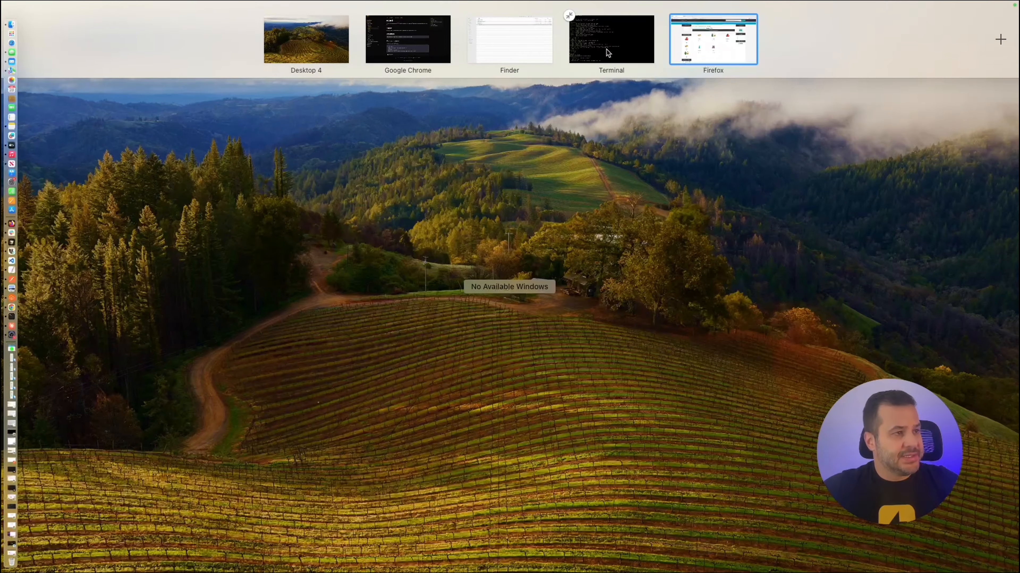
# In Terminal, highlight the --port, --base-url, --responses and output options of the record command.
pyautogui.click(608, 53)
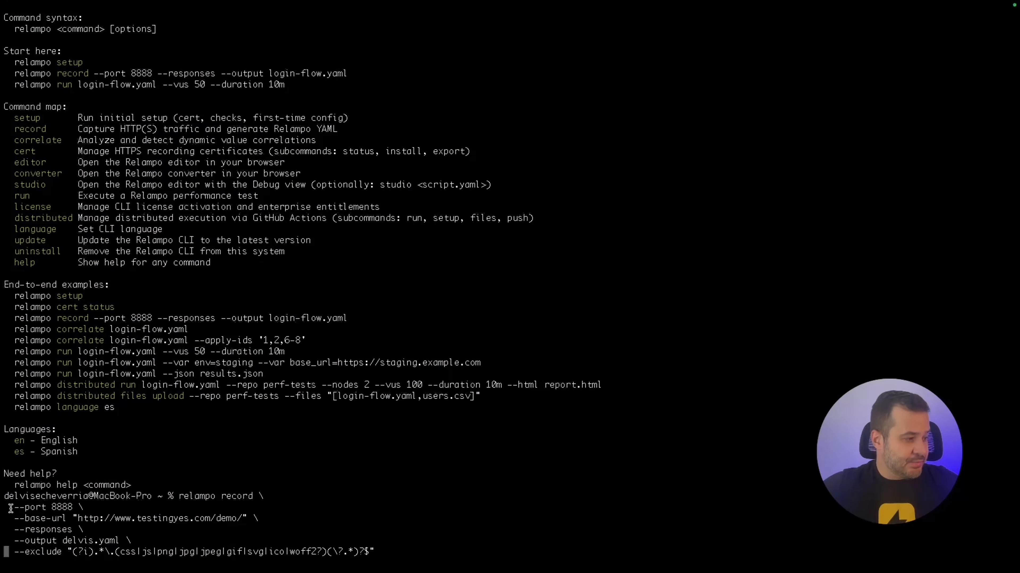
pyautogui.moveTo(11, 509); pyautogui.dragTo(69, 520)
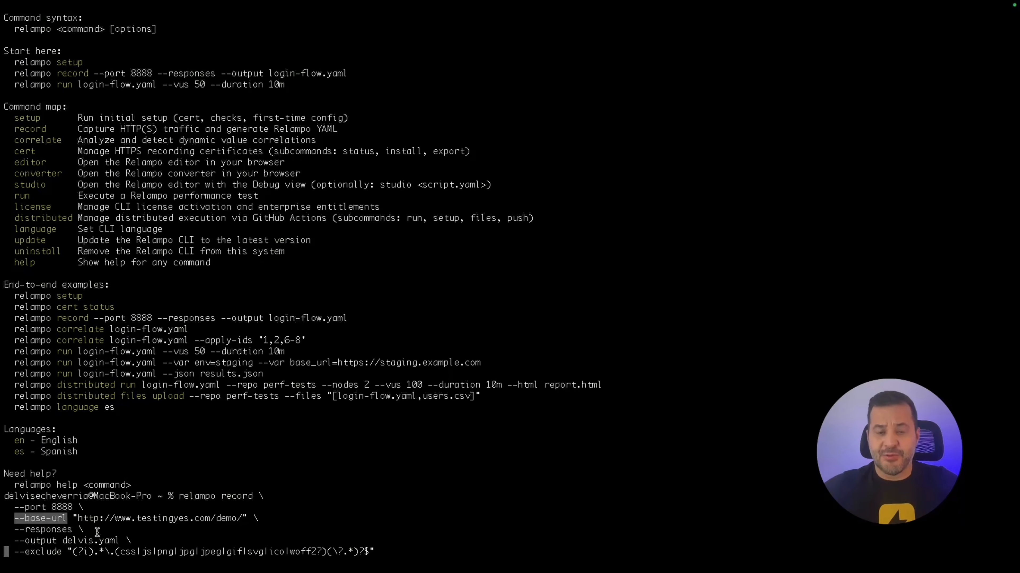
pyautogui.click(65, 518)
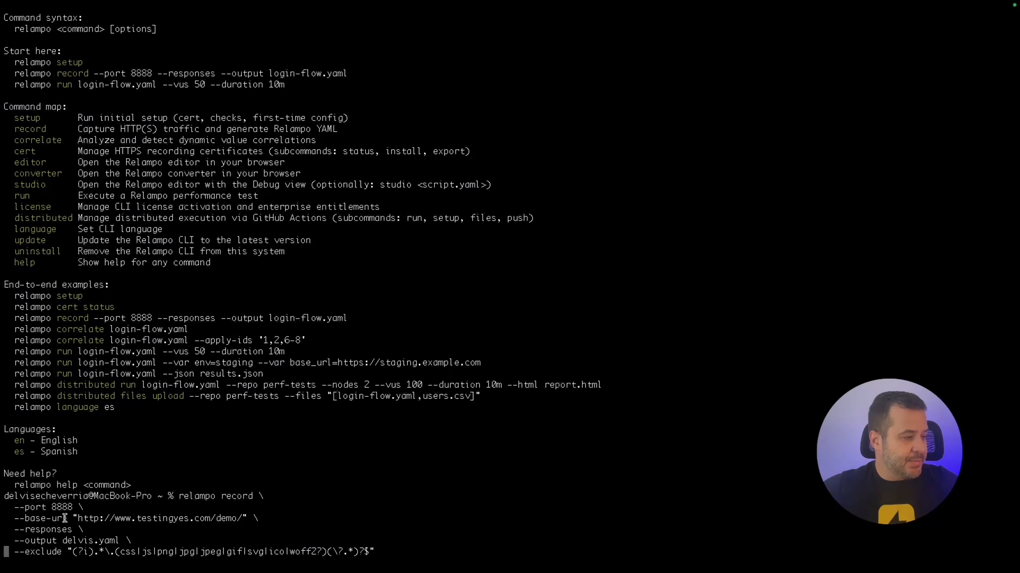
pyautogui.moveTo(65, 519); pyautogui.dragTo(16, 521)
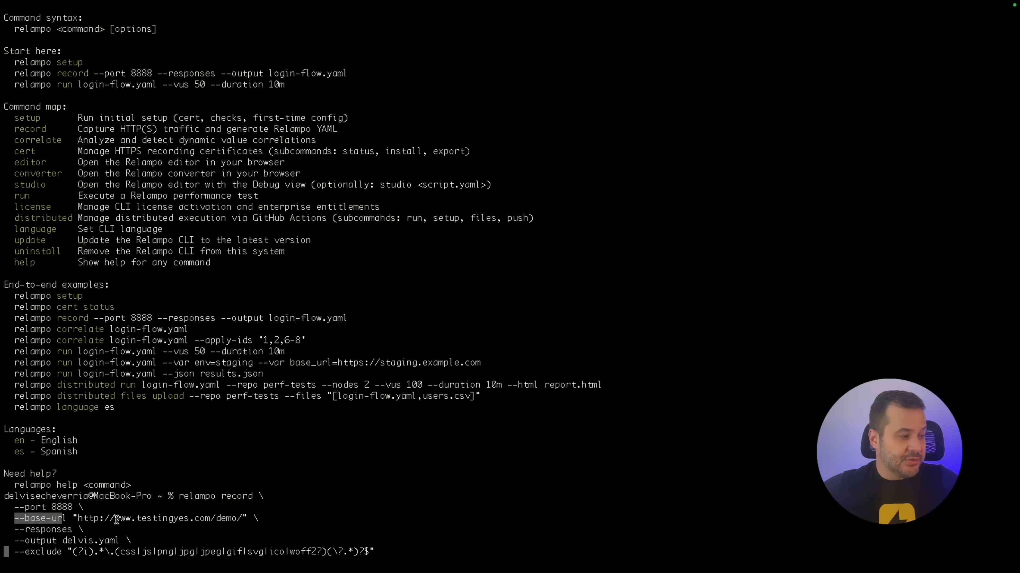
pyautogui.moveTo(116, 519); pyautogui.dragTo(229, 520)
pyautogui.click(63, 528)
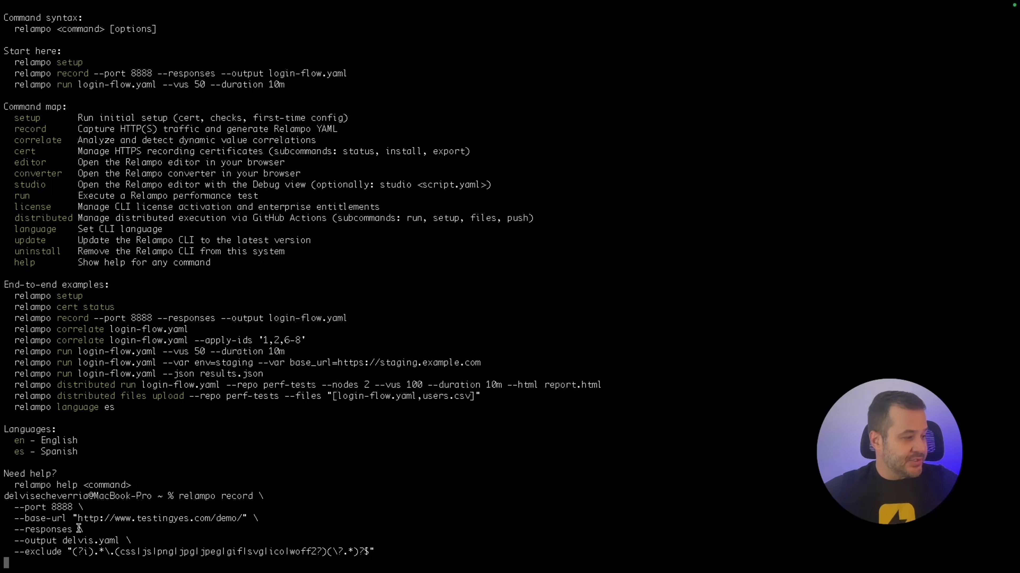
pyautogui.moveTo(73, 529); pyautogui.dragTo(26, 530)
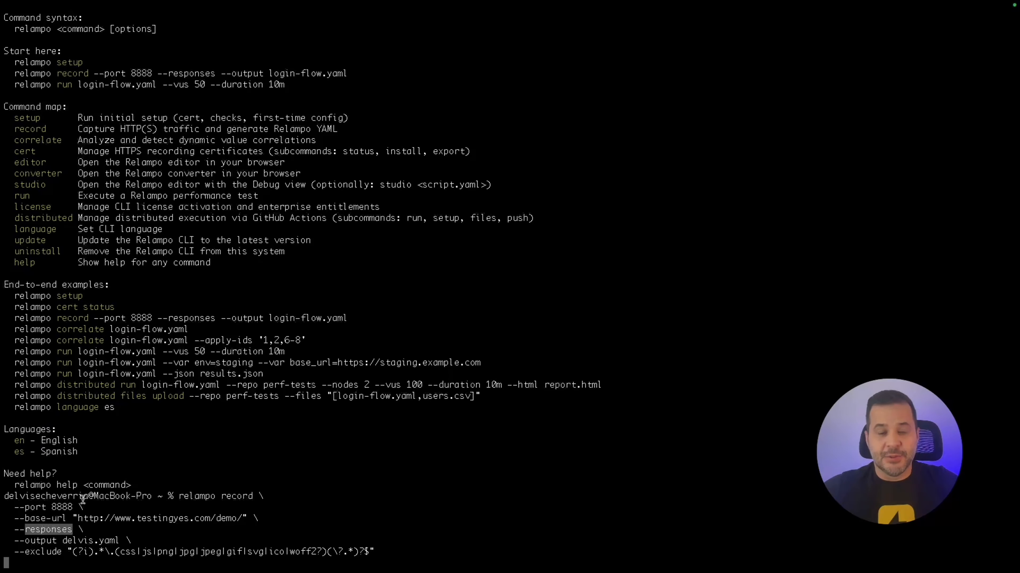
pyautogui.click(71, 531)
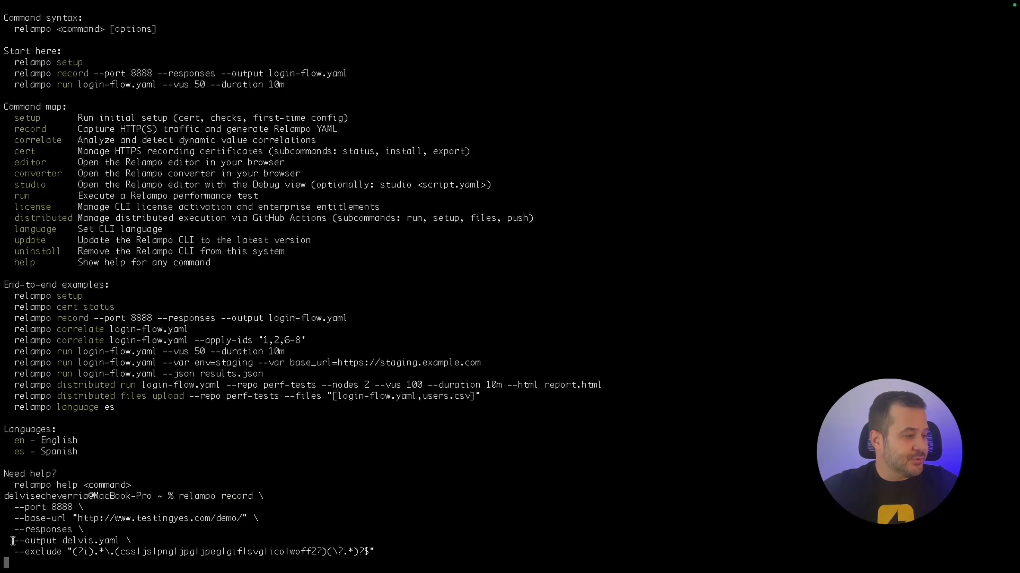
pyautogui.moveTo(13, 541); pyautogui.dragTo(124, 541)
pyautogui.click(124, 541)
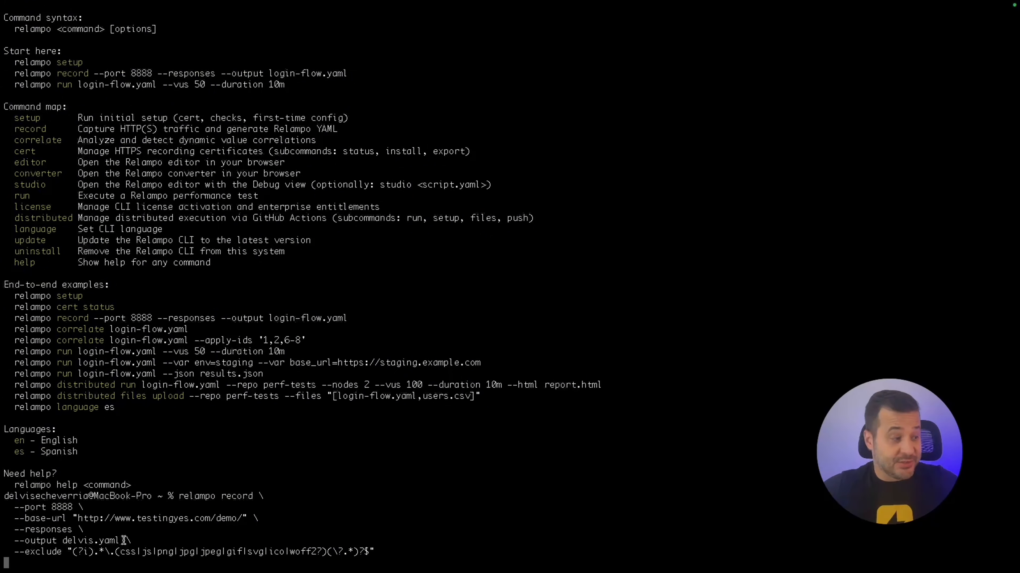
# Insert 'webinar' before .yaml in the command's output file name.
pyautogui.press('Up')
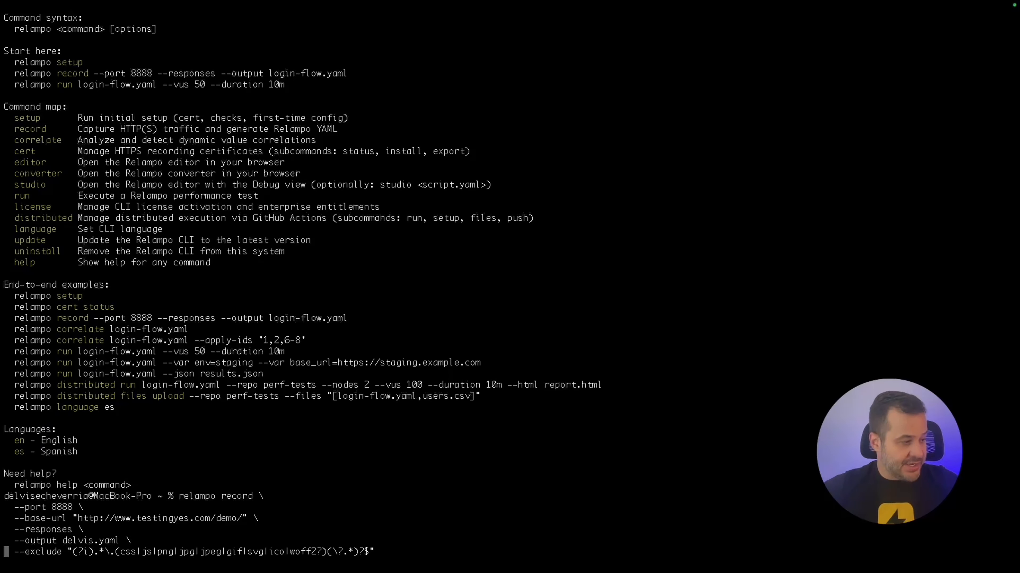
pyautogui.press('Up')
pyautogui.press('Right')
pyautogui.press('Right')
pyautogui.press('Right')
pyautogui.press('Right')
pyautogui.press('Right')
pyautogui.press('Right')
pyautogui.press('Right')
pyautogui.press('Right')
pyautogui.press('Right')
pyautogui.press('Right')
pyautogui.press('Right')
pyautogui.press('Right')
pyautogui.press('Right')
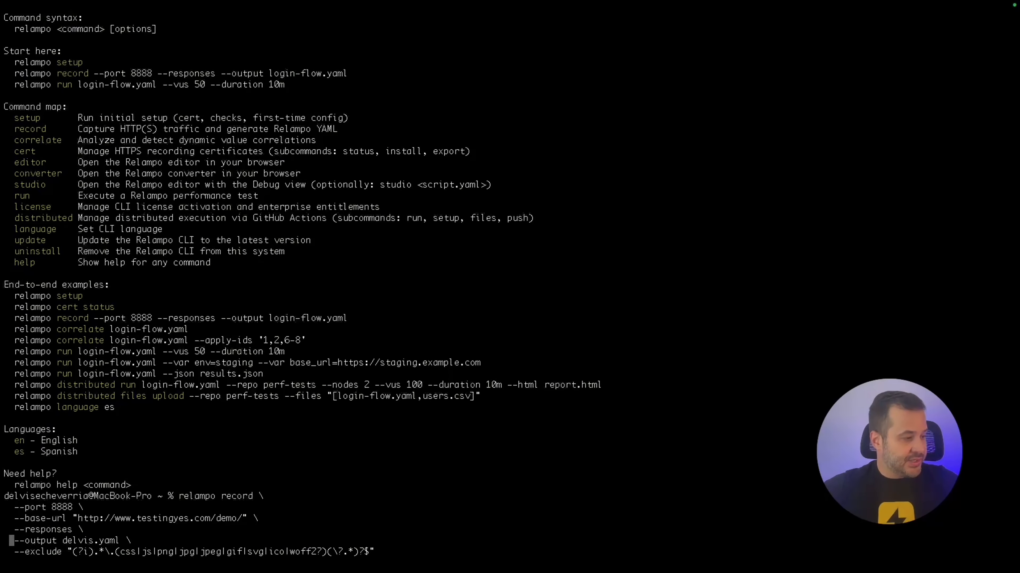
pyautogui.press('Right')
pyautogui.press('Right')
pyautogui.press('Right')
pyautogui.press('Right')
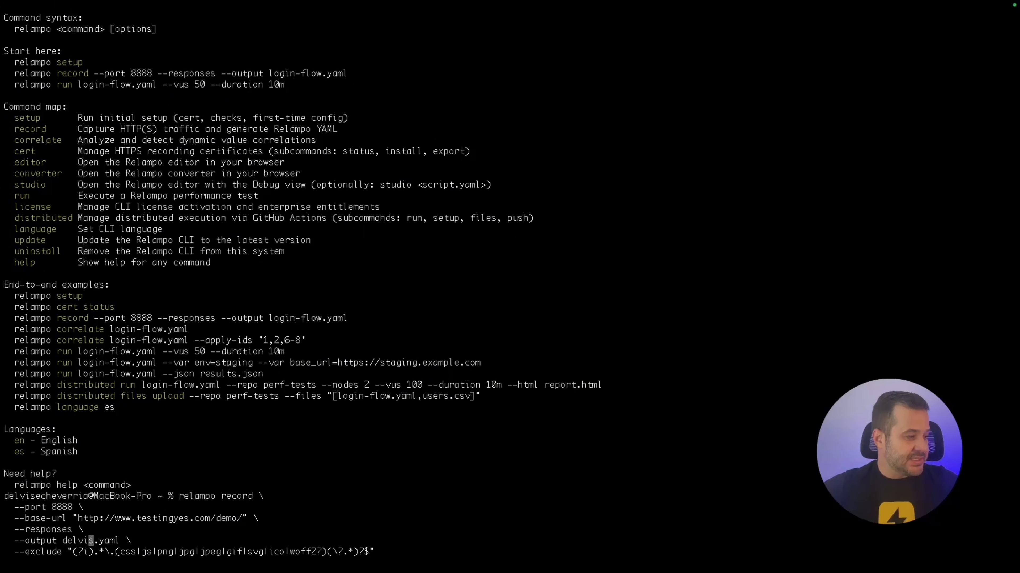
pyautogui.write('webinar')
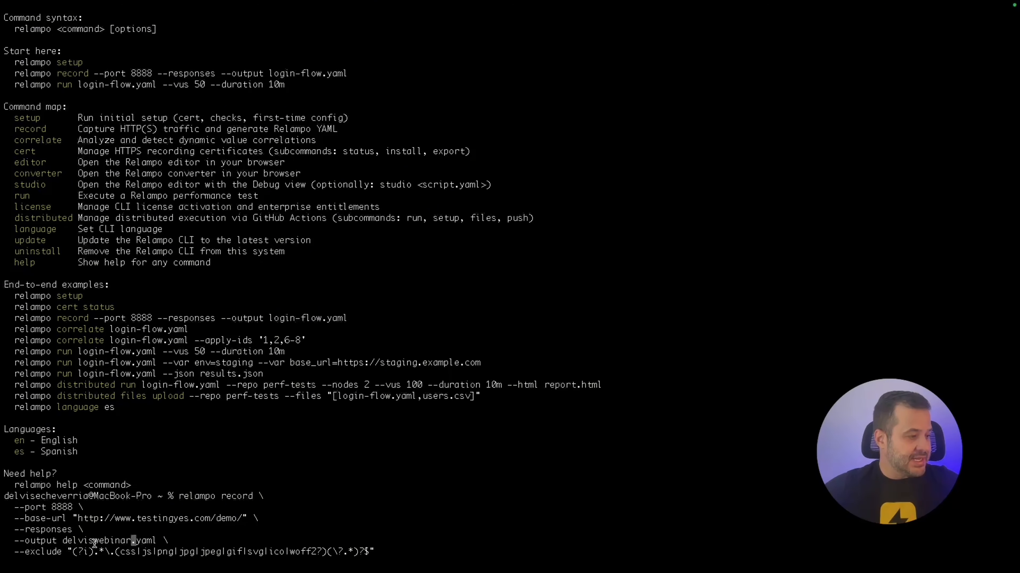
pyautogui.moveTo(157, 541); pyautogui.dragTo(140, 541)
pyautogui.click(140, 541)
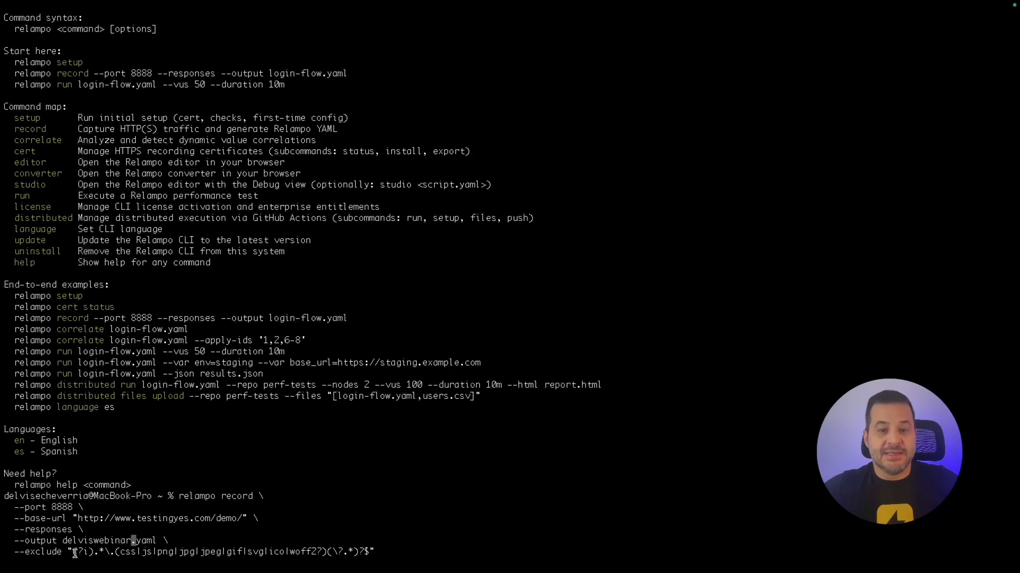
pyautogui.moveTo(115, 552); pyautogui.dragTo(176, 552)
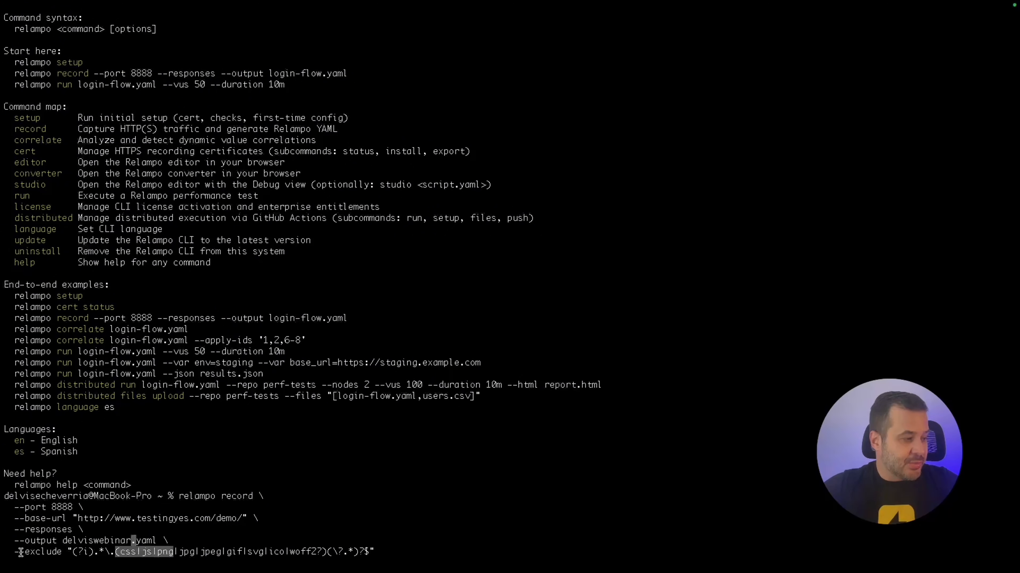
pyautogui.moveTo(14, 507); pyautogui.dragTo(76, 518)
pyautogui.click(76, 518)
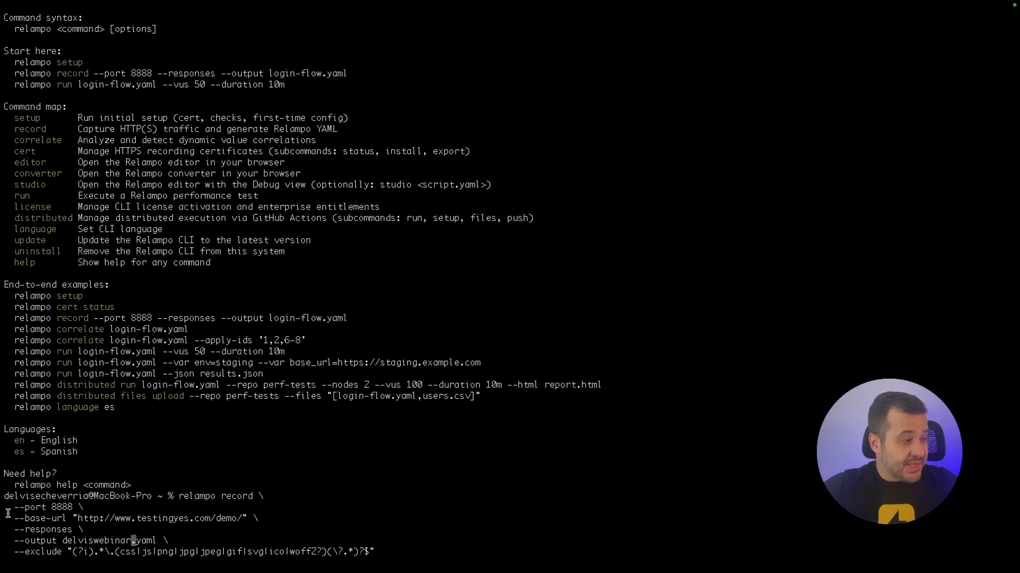
pyautogui.moveTo(16, 508); pyautogui.dragTo(79, 520)
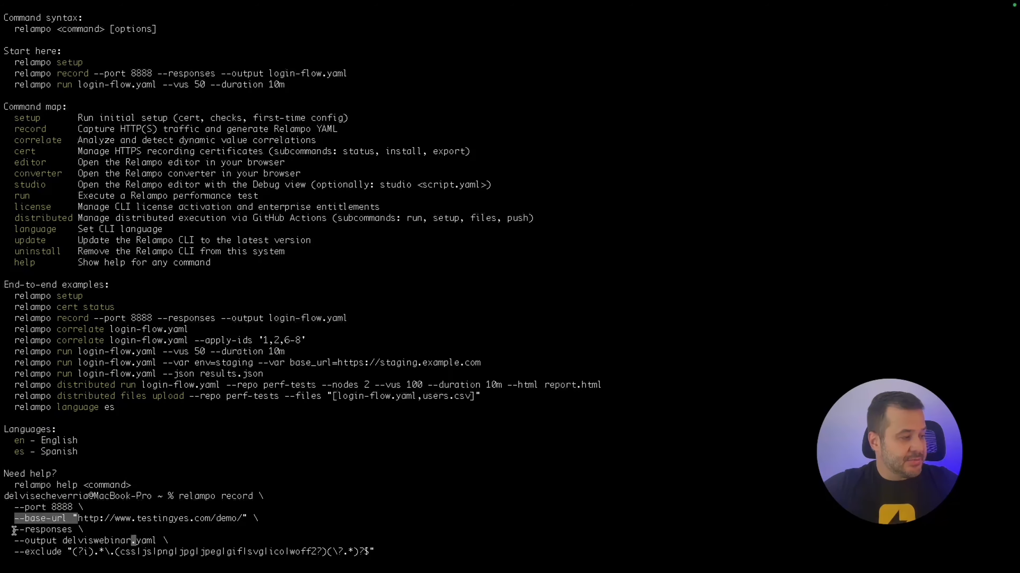
pyautogui.moveTo(15, 530); pyautogui.dragTo(72, 552)
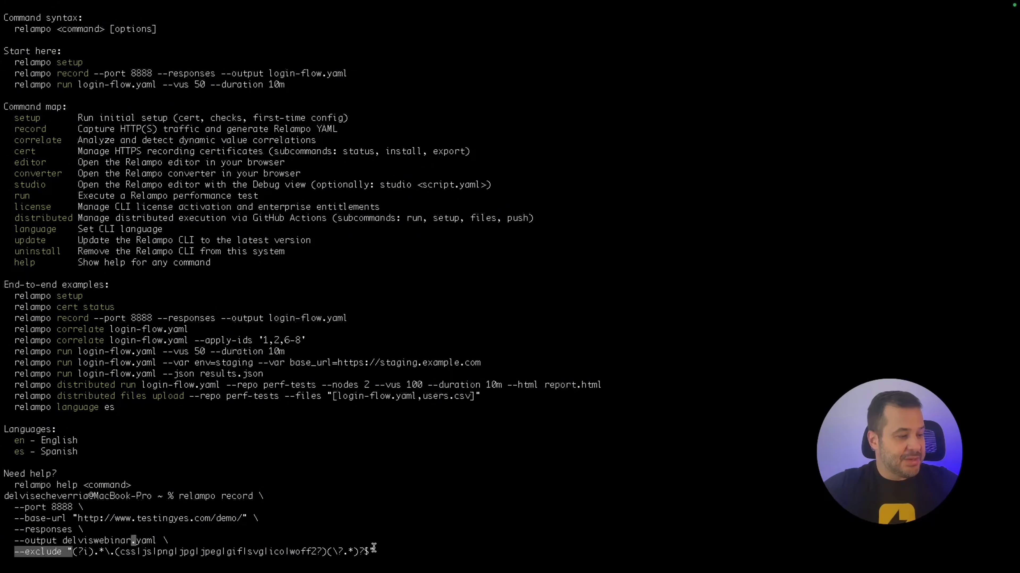
pyautogui.click(363, 553)
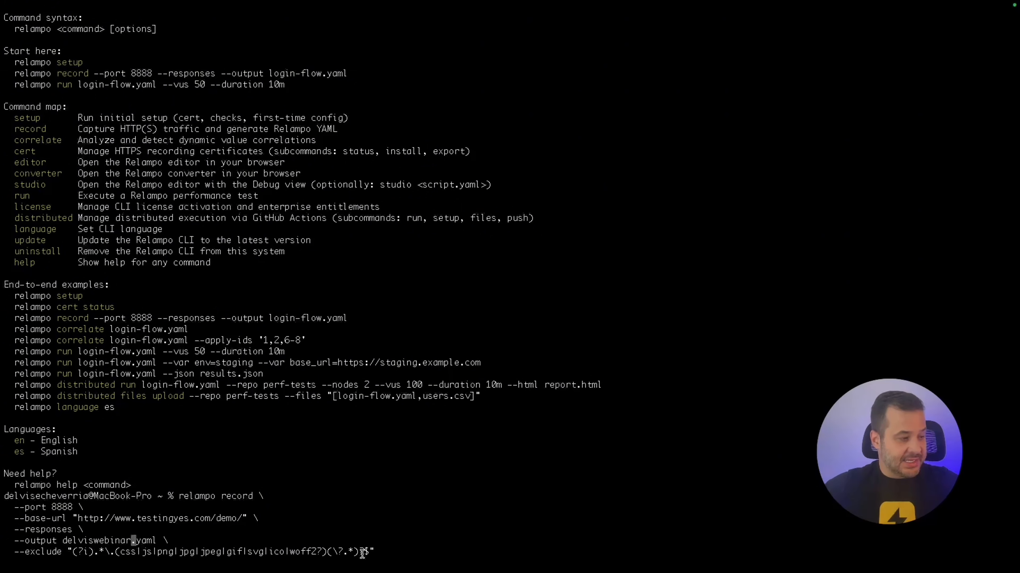
pyautogui.press('Down')
pyautogui.press('Right')
pyautogui.press('Right')
pyautogui.press('Right')
pyautogui.press('Right')
pyautogui.press('Right')
pyautogui.press('Right')
pyautogui.press('Right')
pyautogui.press('Right')
pyautogui.press('Right')
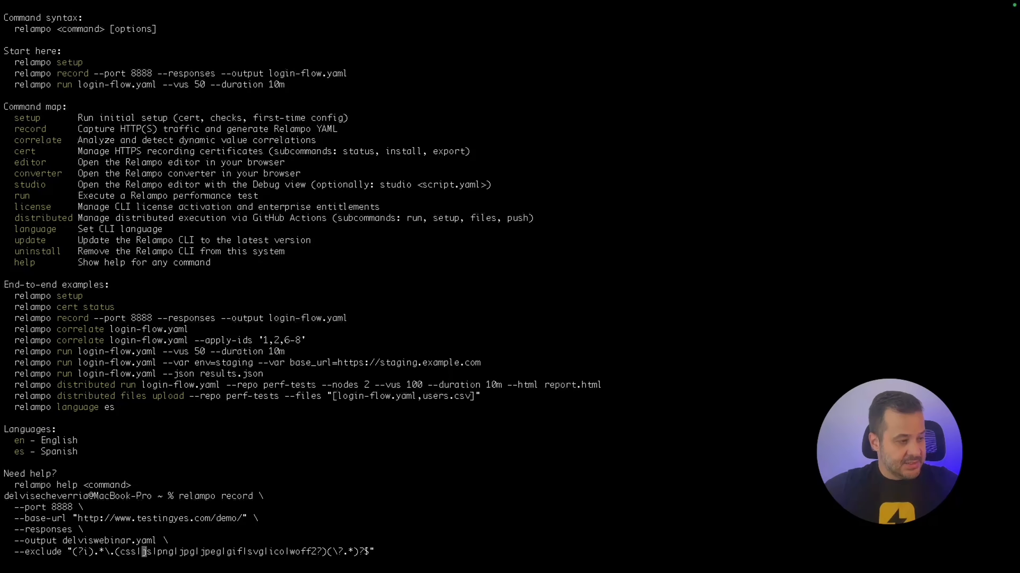
pyautogui.press('Right')
pyautogui.press('Right')
pyautogui.press('Right')
pyautogui.press('Right')
pyautogui.press('Right')
pyautogui.press('Right')
pyautogui.press('Right')
pyautogui.press('Right')
pyautogui.press('Right')
pyautogui.press('Right')
pyautogui.press('Right')
pyautogui.press('Right')
pyautogui.press('Right')
pyautogui.press('Right')
pyautogui.press('Right')
pyautogui.press('Right')
pyautogui.press('Right')
pyautogui.press('Right')
pyautogui.press('Right')
pyautogui.press('Right')
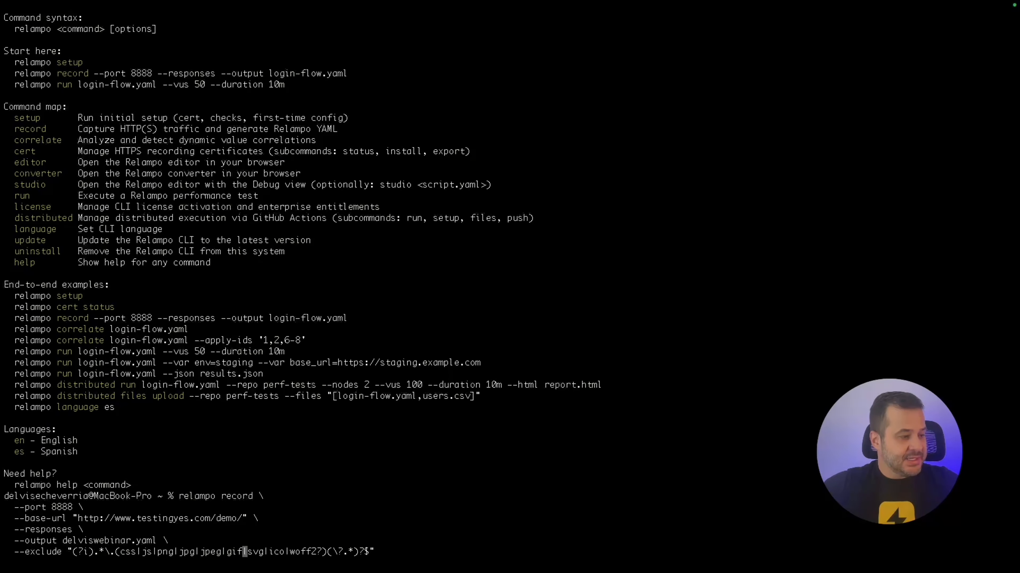
pyautogui.press('Right')
pyautogui.press('Right')
pyautogui.press('Right')
pyautogui.press('Right')
pyautogui.press('Right')
pyautogui.press('Right')
pyautogui.press('Right')
pyautogui.press('Right')
pyautogui.press('Right')
pyautogui.press('Right')
pyautogui.press('Right')
pyautogui.press('Right')
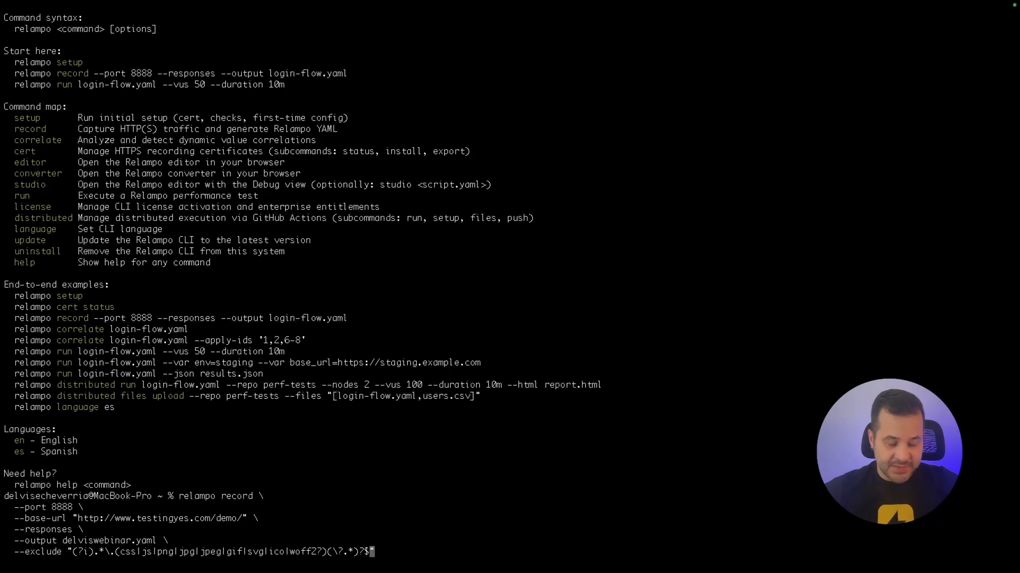
# Run relampo record and highlight the log line showing the MITM proxy started on port 8888.
pyautogui.press('Return')
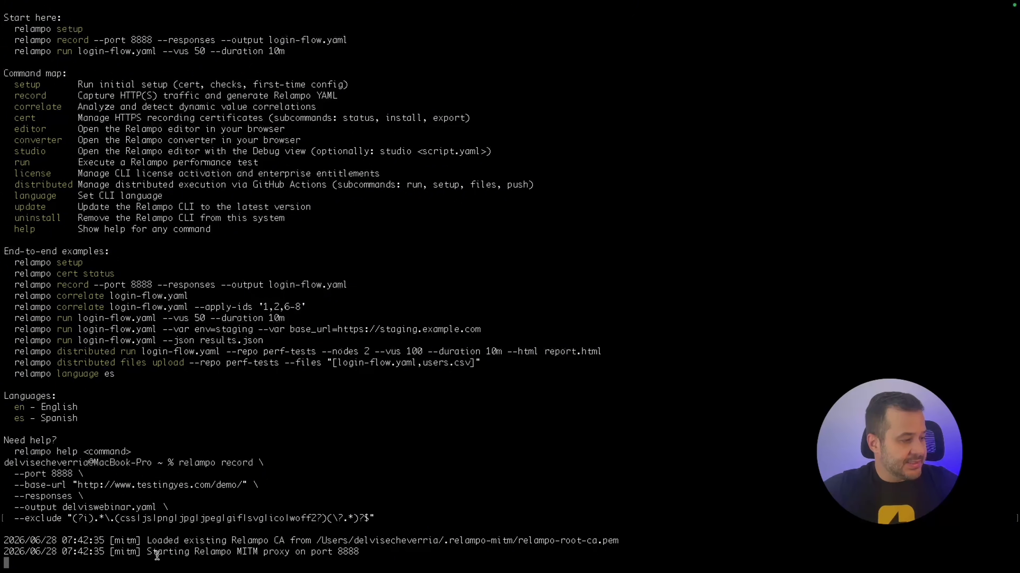
pyautogui.moveTo(362, 551); pyautogui.dragTo(159, 554)
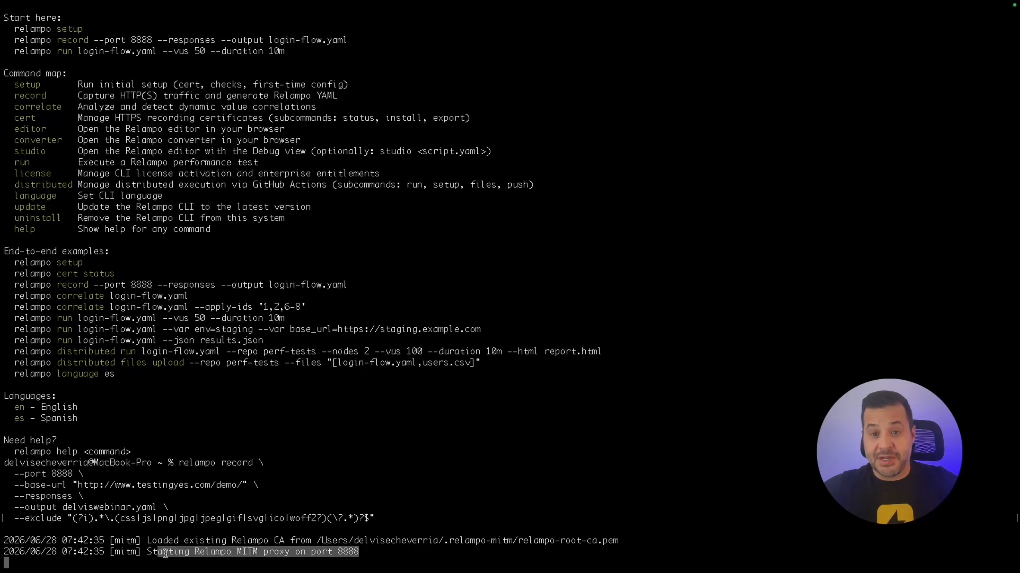
# Reload the demo store in Firefox through the proxy and open its sign-in page.
pyautogui.hotkey('ctrl', 'Up')
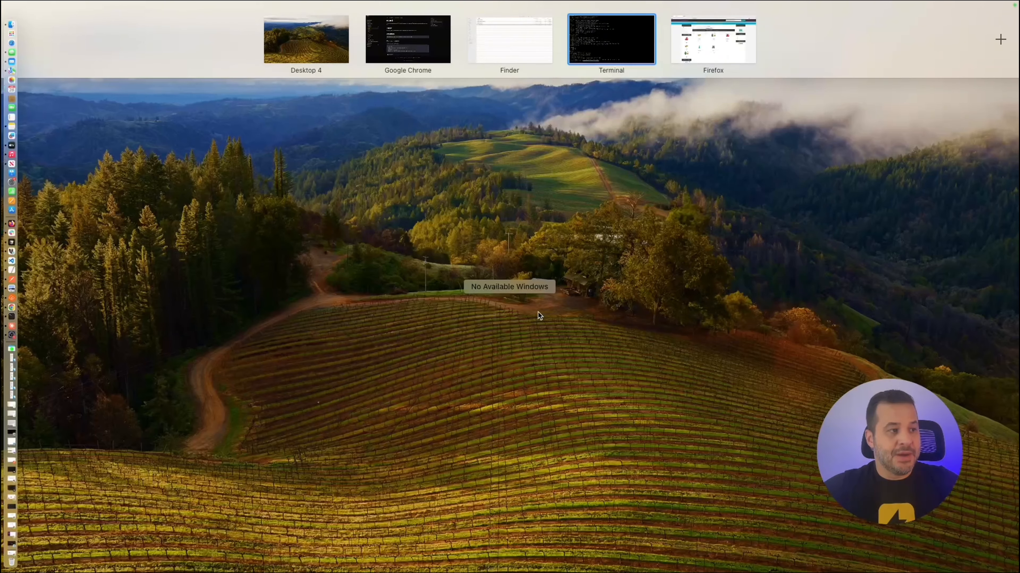
pyautogui.click(713, 42)
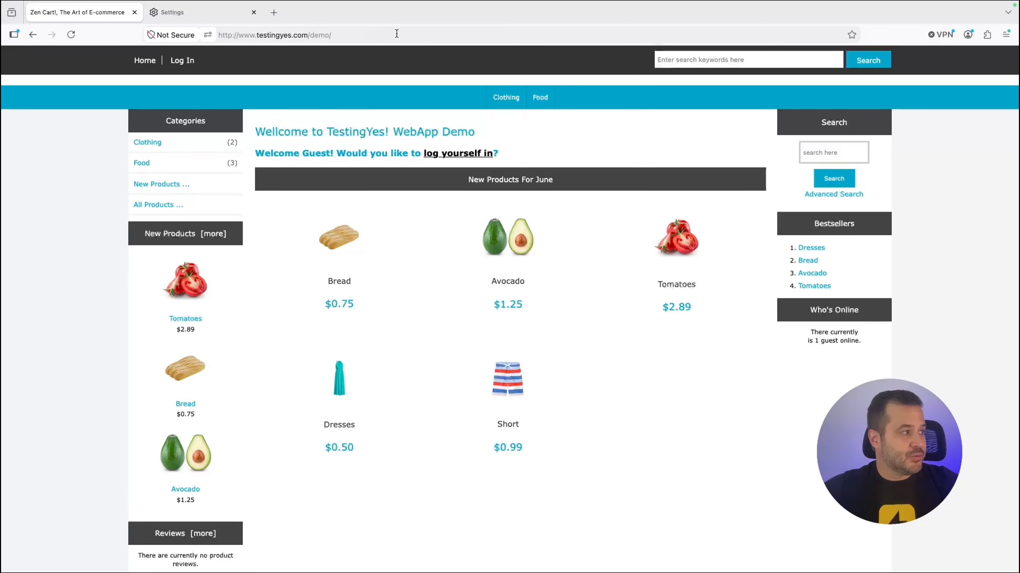
pyautogui.click(409, 35)
pyautogui.press('Return')
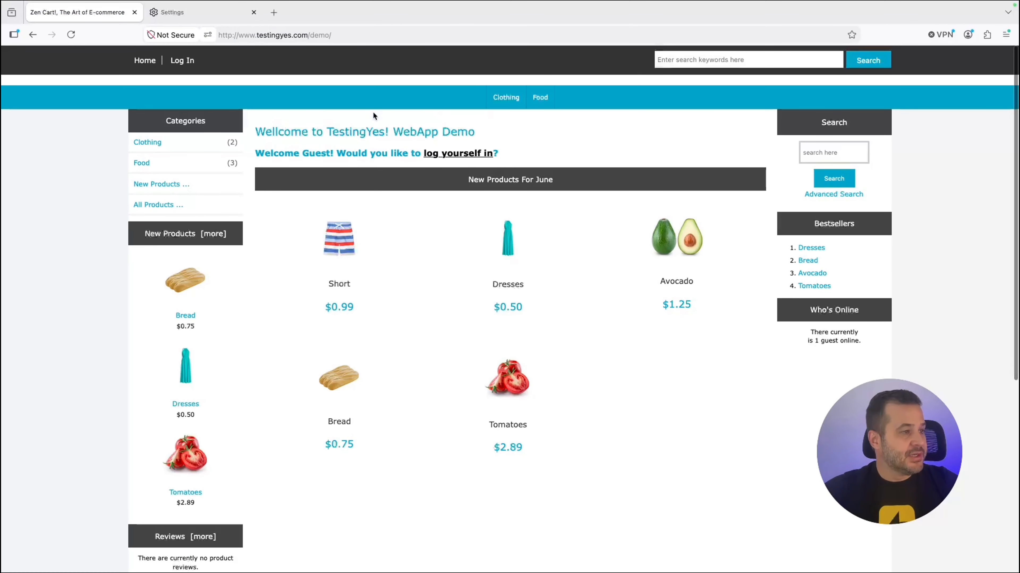
pyautogui.click(182, 61)
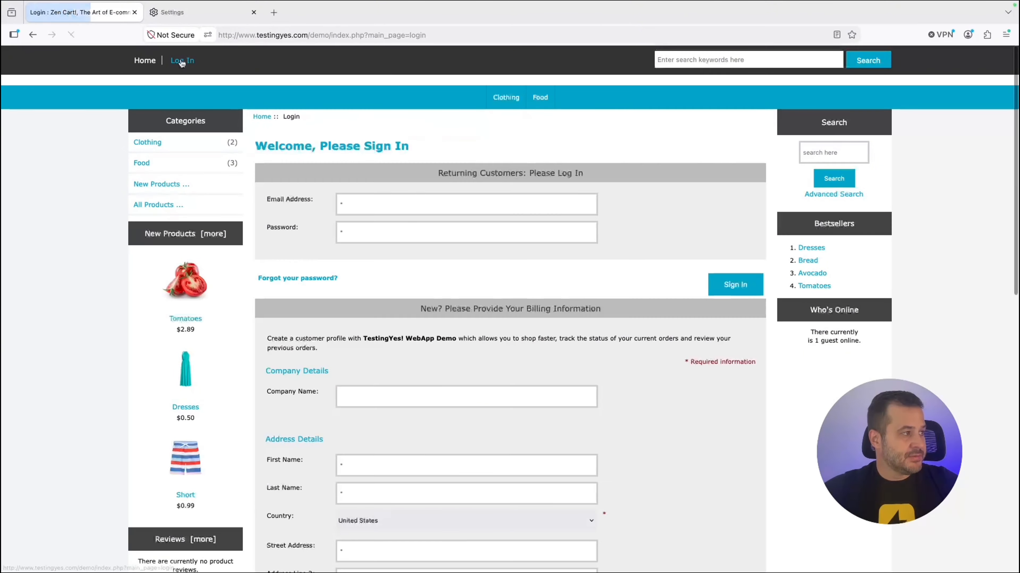
# Sign in with the test account's e-mail and password, declining to save the password.
pyautogui.click(372, 203)
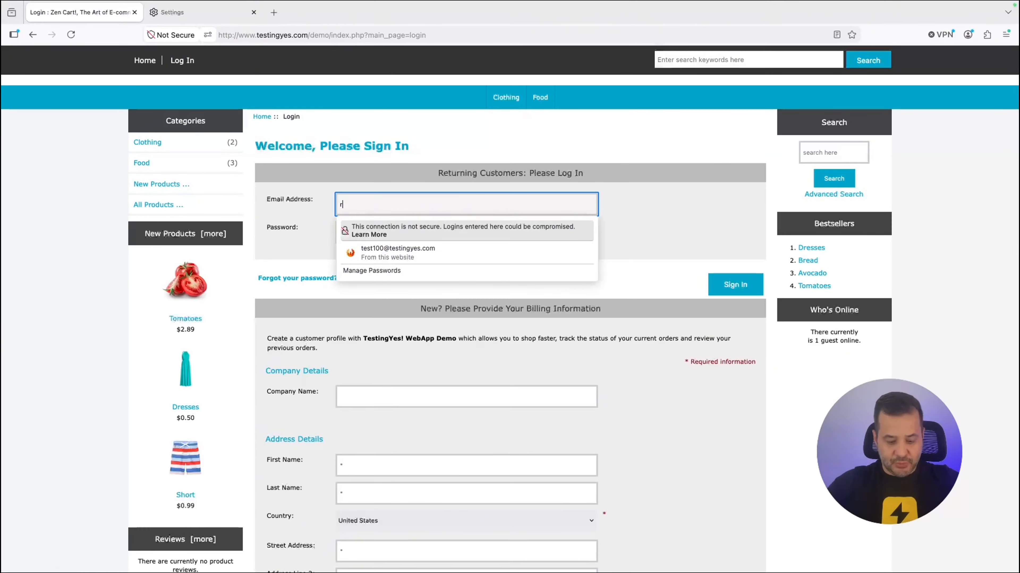
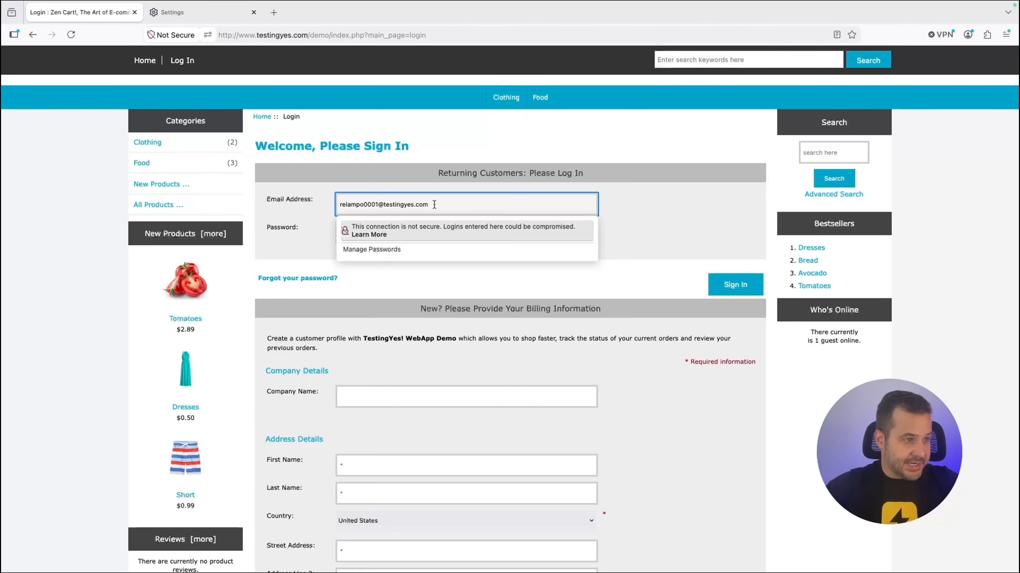
pyautogui.click(683, 217)
pyautogui.click(503, 231)
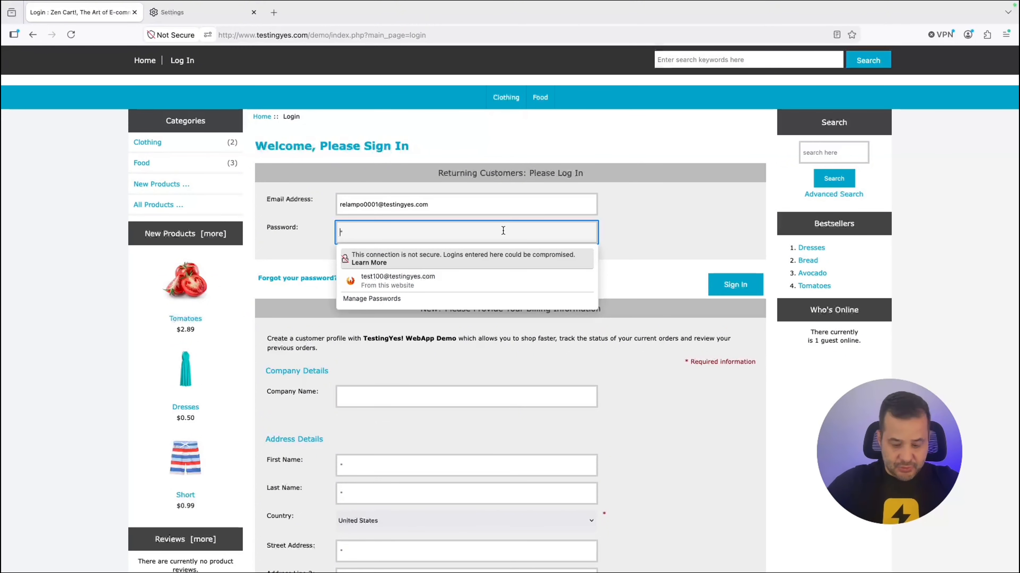
pyautogui.write('123')
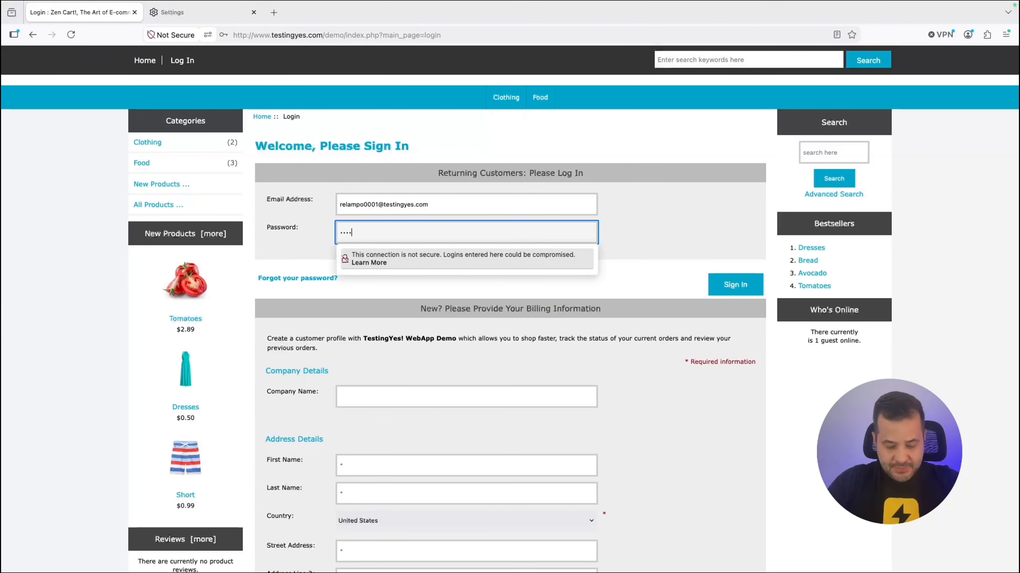
pyautogui.press('BackSpace')
pyautogui.press('BackSpace')
pyautogui.press('BackSpace')
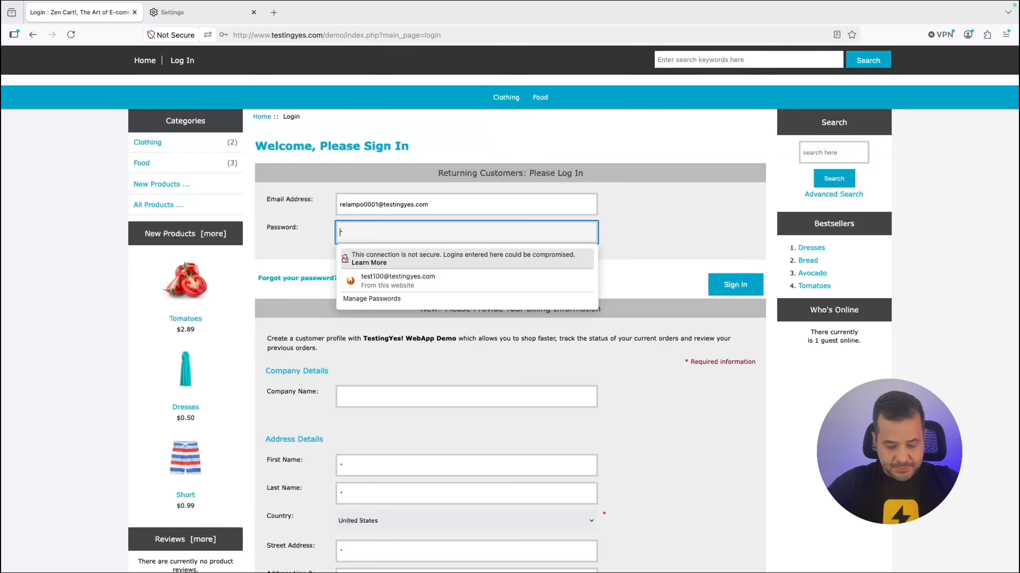
pyautogui.write('1234567890')
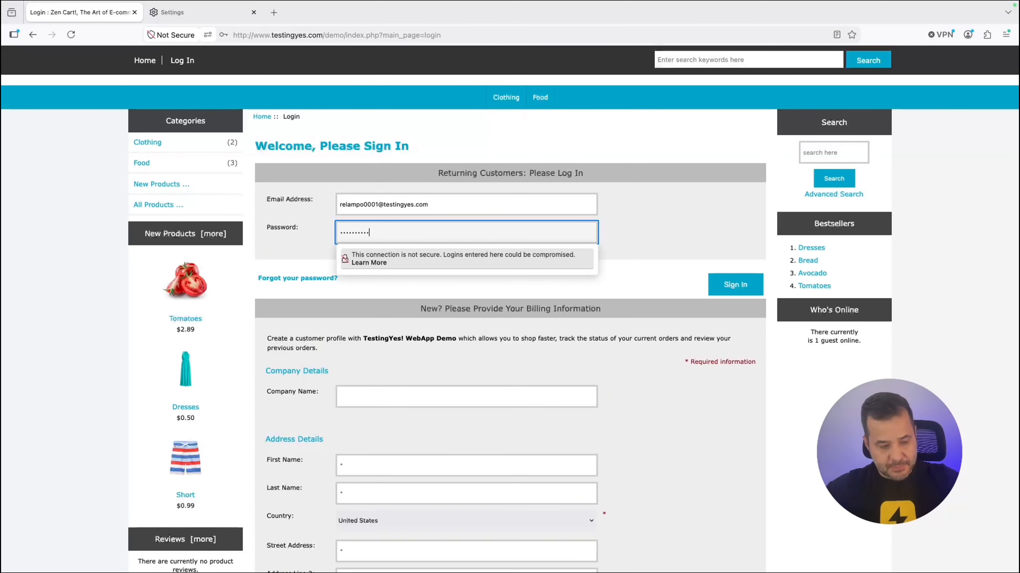
pyautogui.click(734, 289)
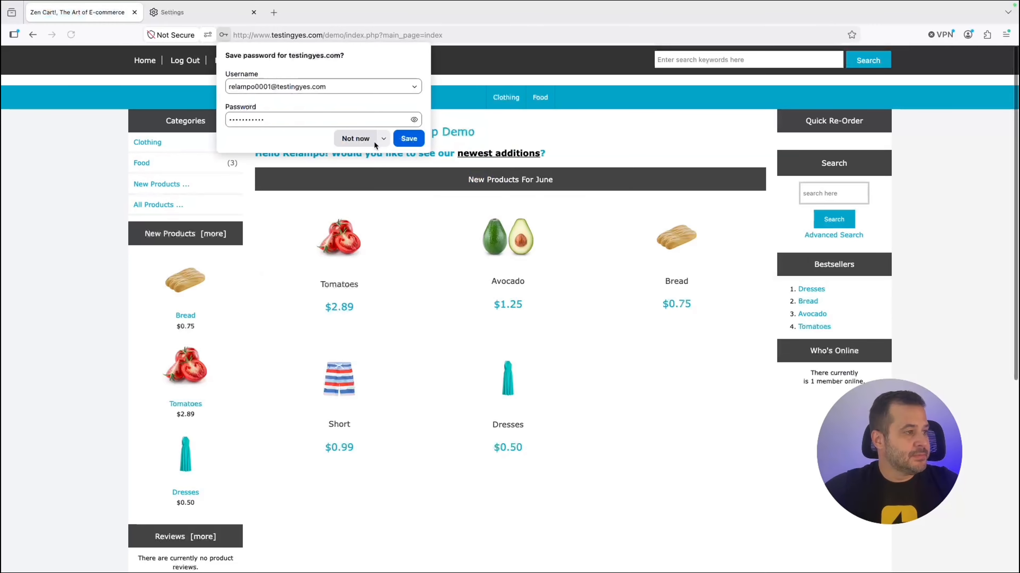
pyautogui.click(358, 139)
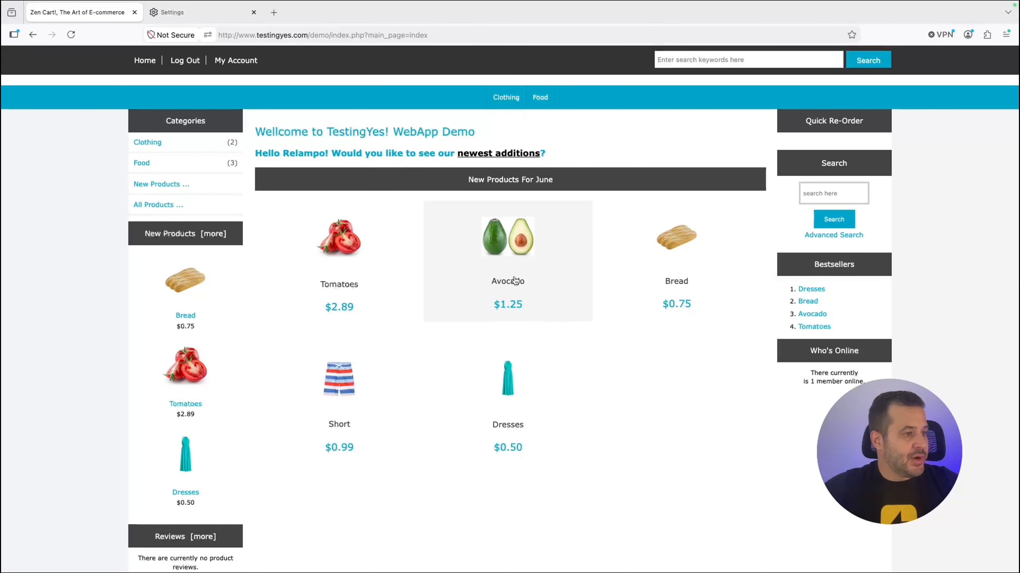
# Order one Tomatoes with Per Item shipping for $5.39, then log off the store account.
pyautogui.click(343, 242)
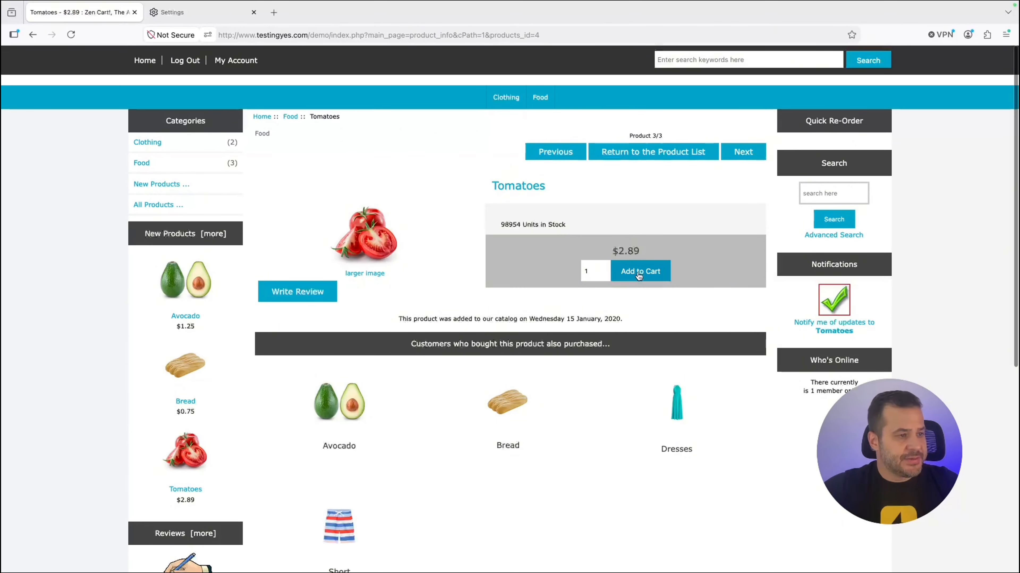
pyautogui.click(639, 272)
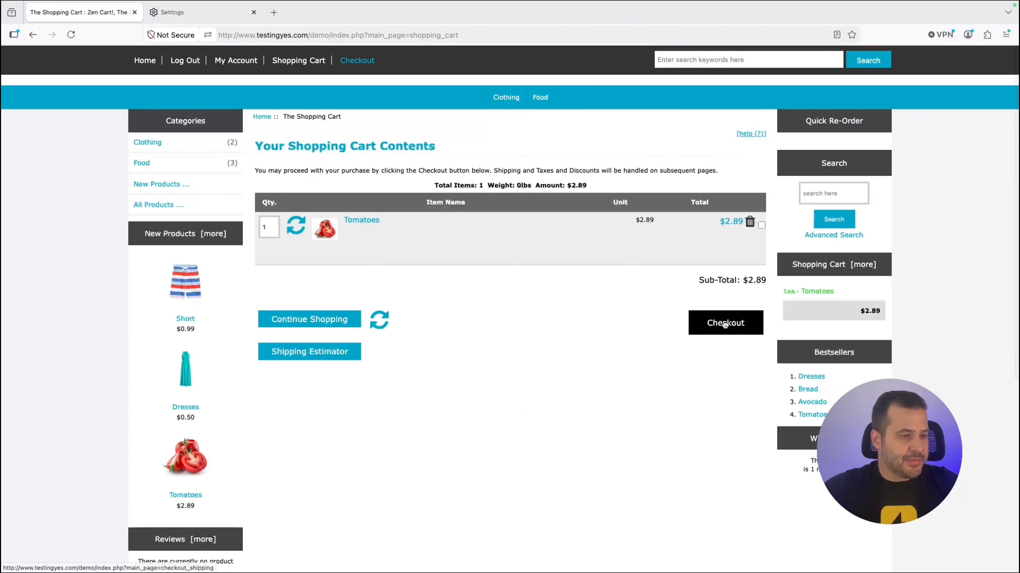
pyautogui.click(725, 325)
pyautogui.scroll(-2, 724, 325)
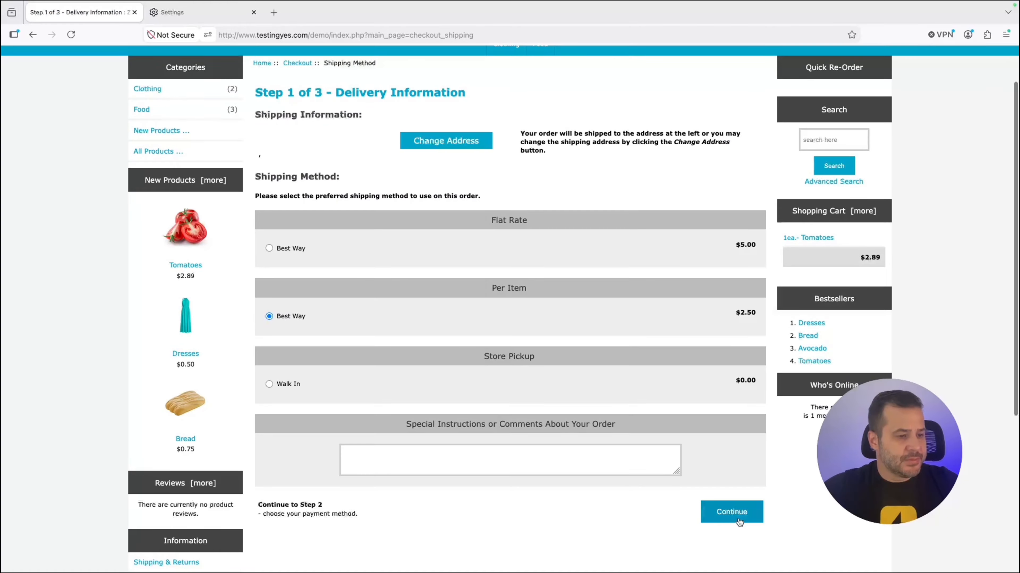
pyautogui.click(730, 512)
pyautogui.scroll(-3, 685, 415)
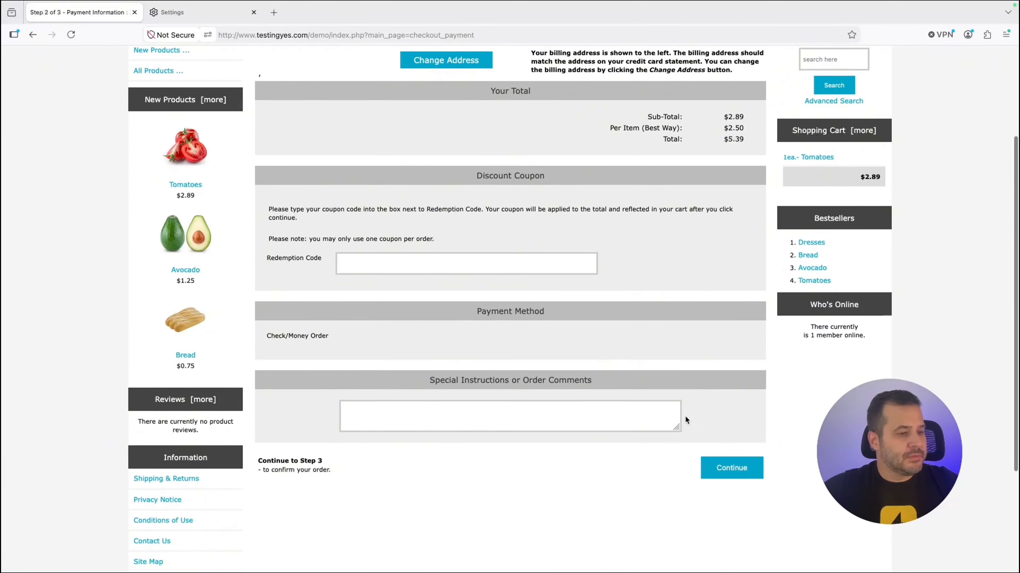
pyautogui.click(721, 467)
pyautogui.scroll(-5, 739, 468)
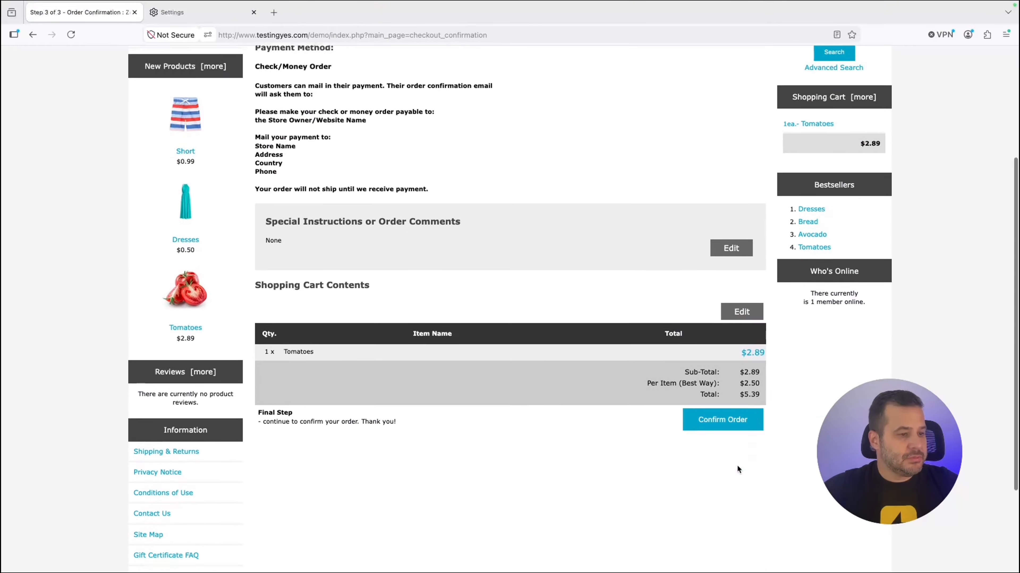
pyautogui.click(718, 393)
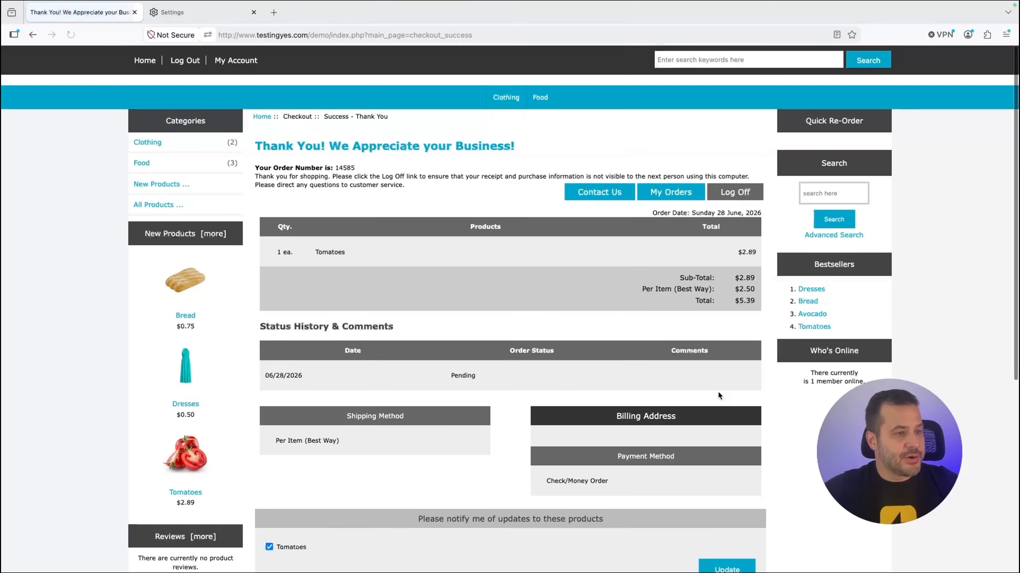
pyautogui.click(737, 196)
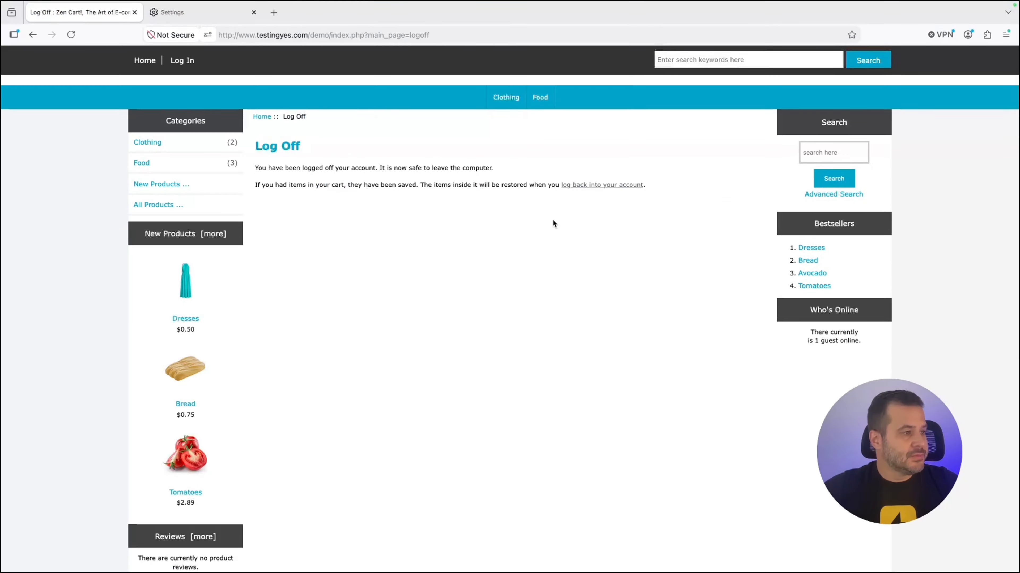
pyautogui.hotkey('ctrl', 'Up')
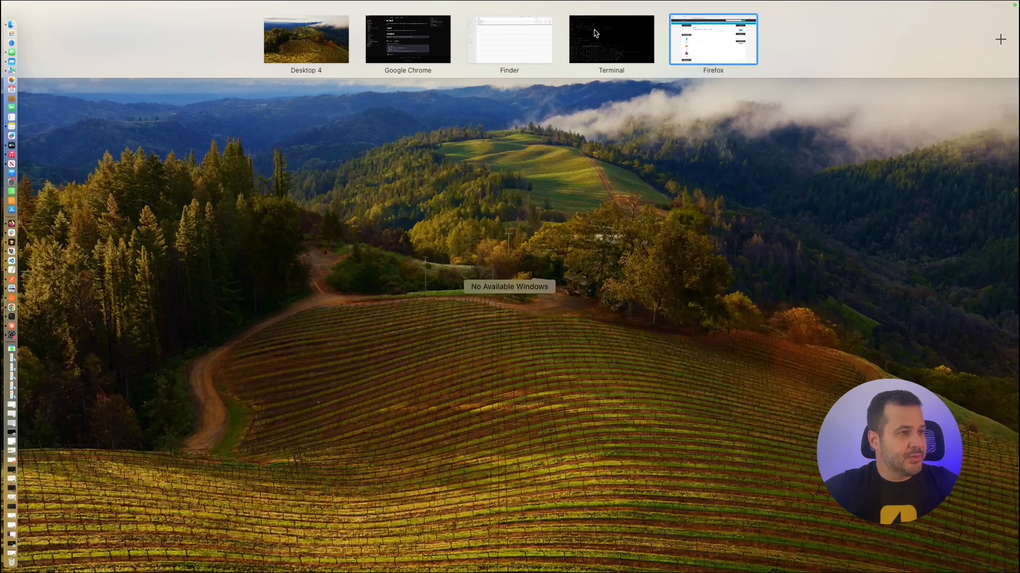
# Stop relampo record with Ctrl+C so the captured login-to-logoff requests save to the webinar YAML file.
pyautogui.click(594, 29)
pyautogui.moveTo(147, 396); pyautogui.dragTo(615, 549)
pyautogui.click(609, 550)
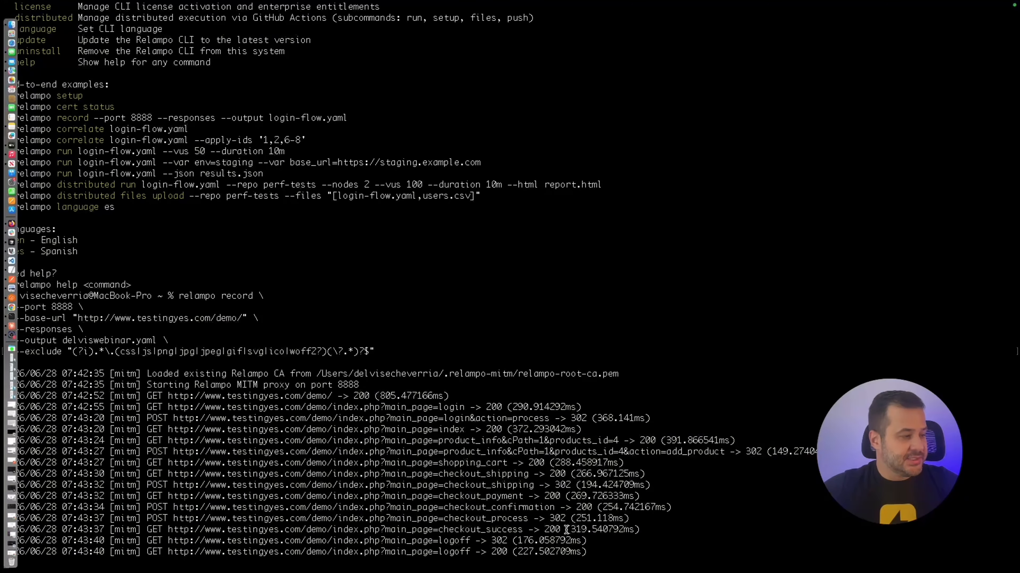
pyautogui.hotkey('ctrl', 'c')
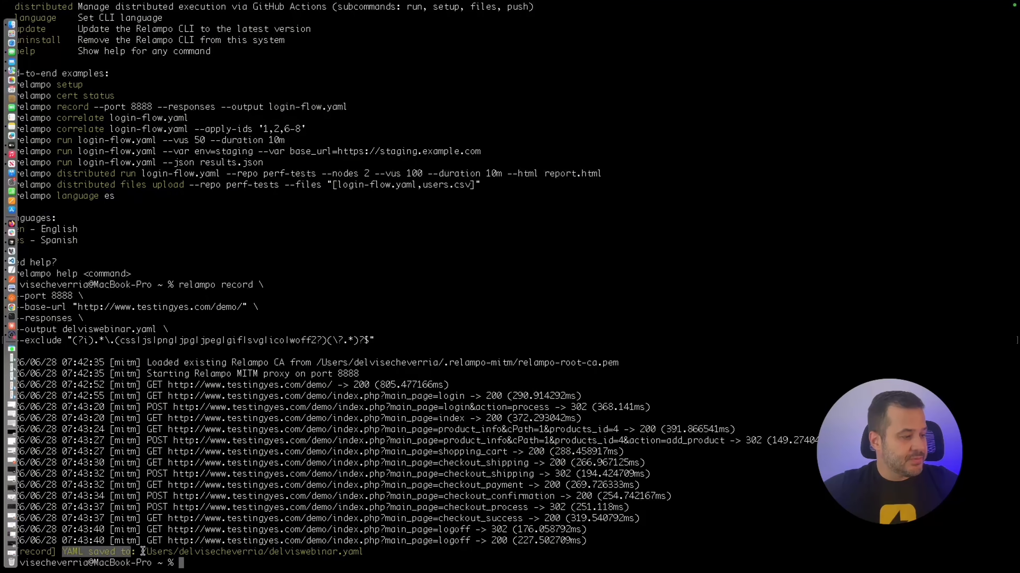
pyautogui.moveTo(142, 553); pyautogui.dragTo(376, 552)
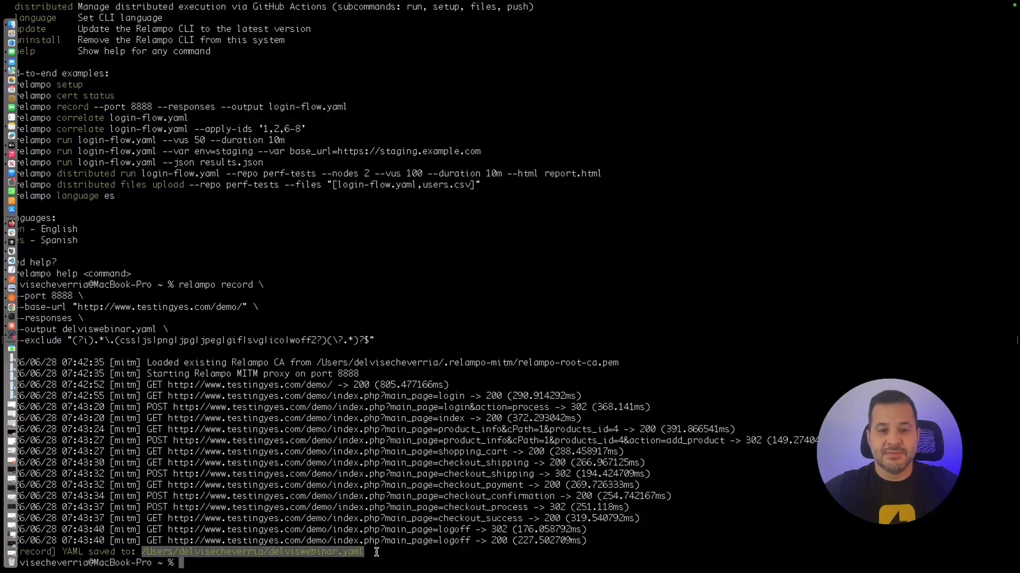
pyautogui.click(376, 553)
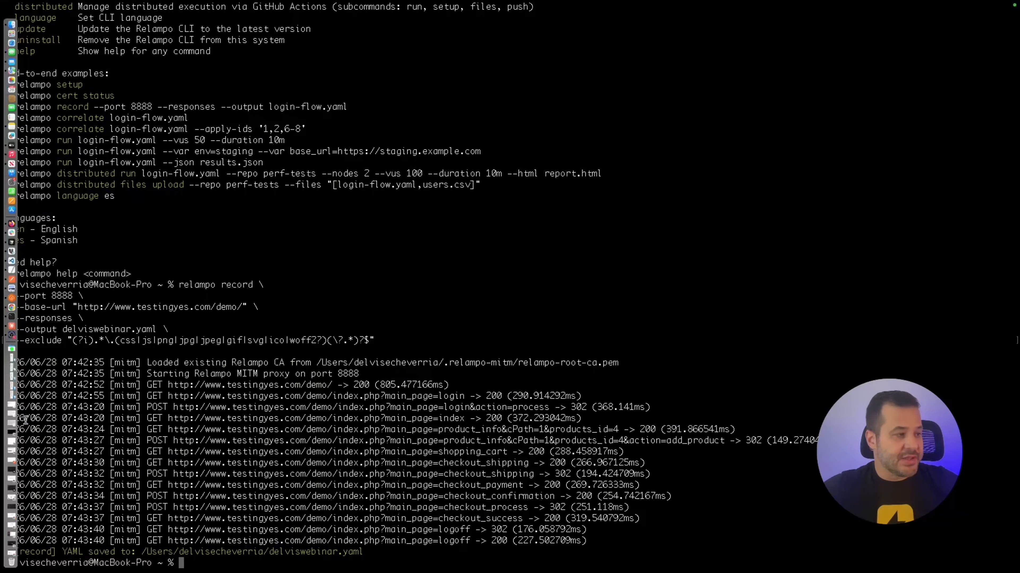
pyautogui.moveTo(30, 318); pyautogui.dragTo(77, 318)
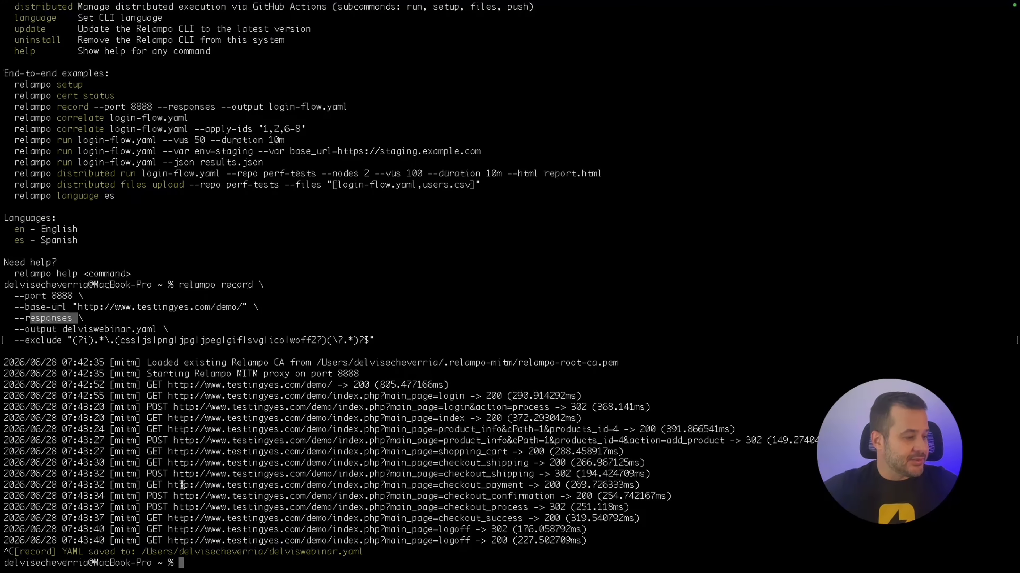
# Run relampo correlate on the pasted webinar YAML path to find the securityToken candidate.
pyautogui.write('relampo')
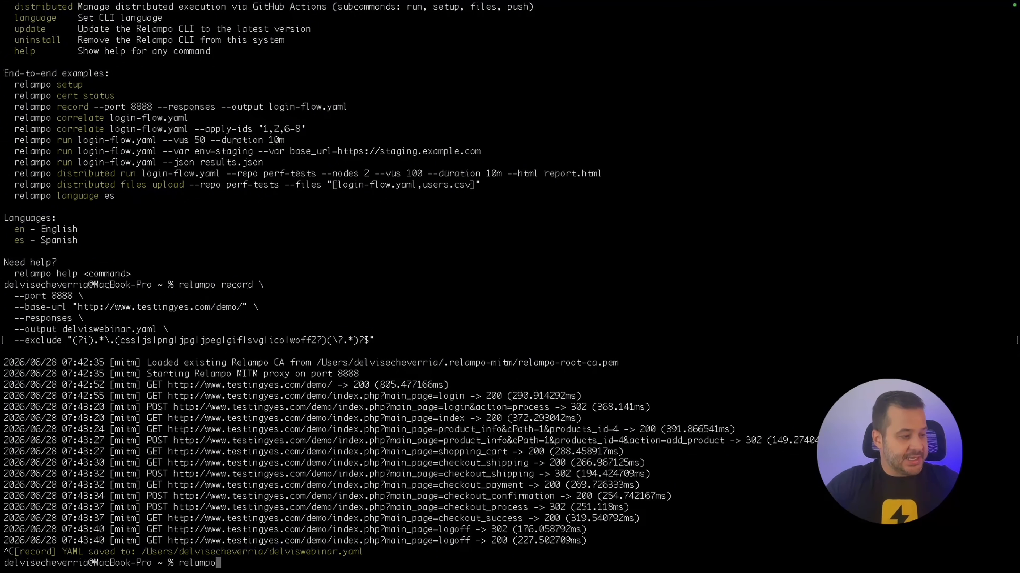
pyautogui.write(' correlate')
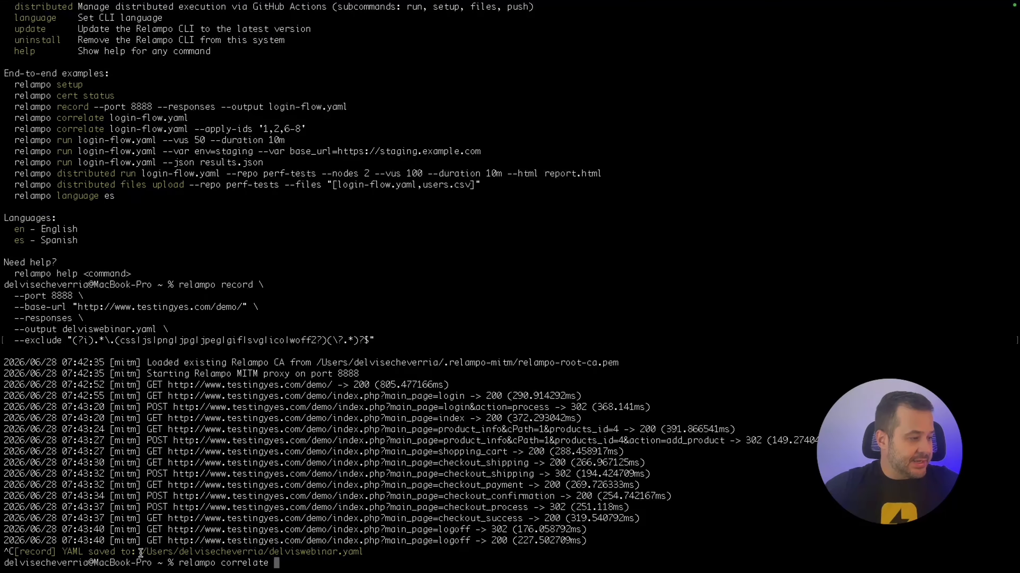
pyautogui.moveTo(141, 552); pyautogui.dragTo(367, 553)
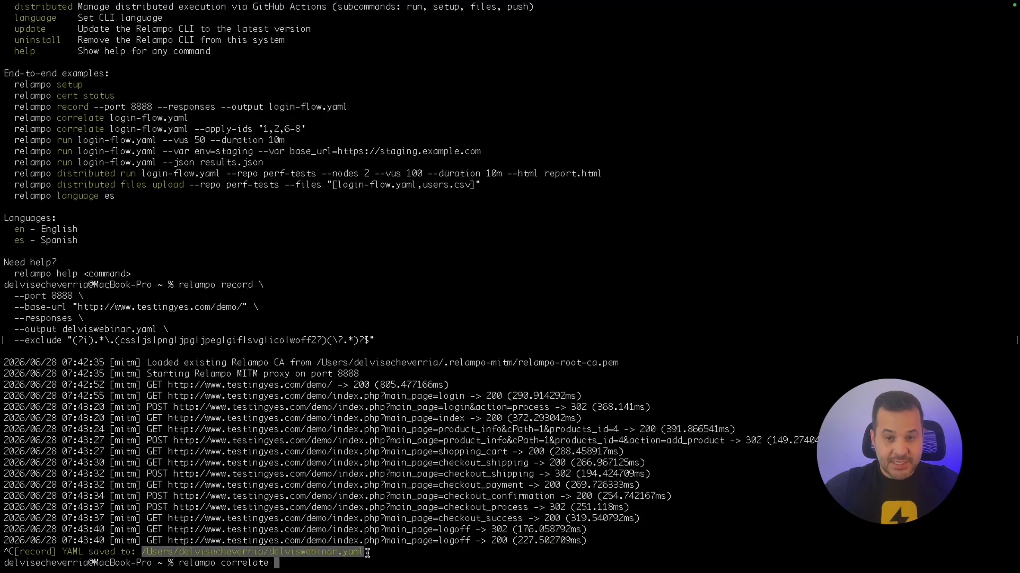
pyautogui.click(363, 561)
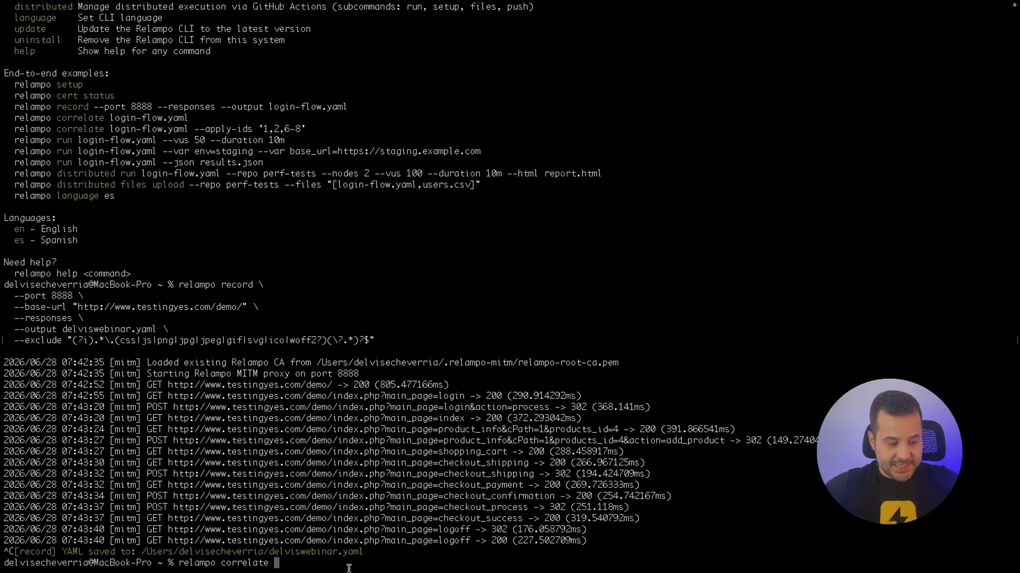
pyautogui.press('super+v')
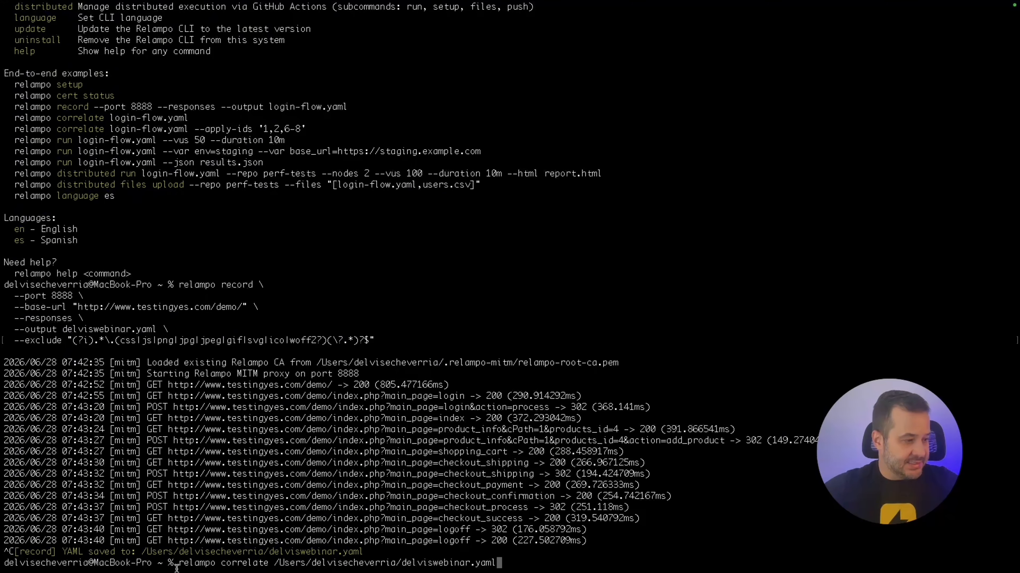
pyautogui.moveTo(179, 563); pyautogui.dragTo(522, 562)
pyautogui.click(522, 564)
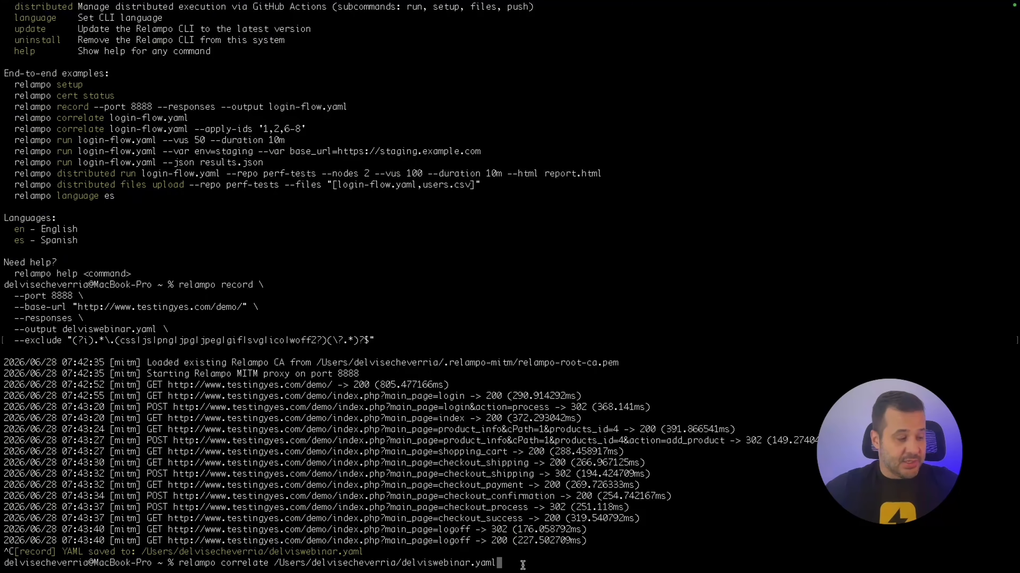
pyautogui.press('Return')
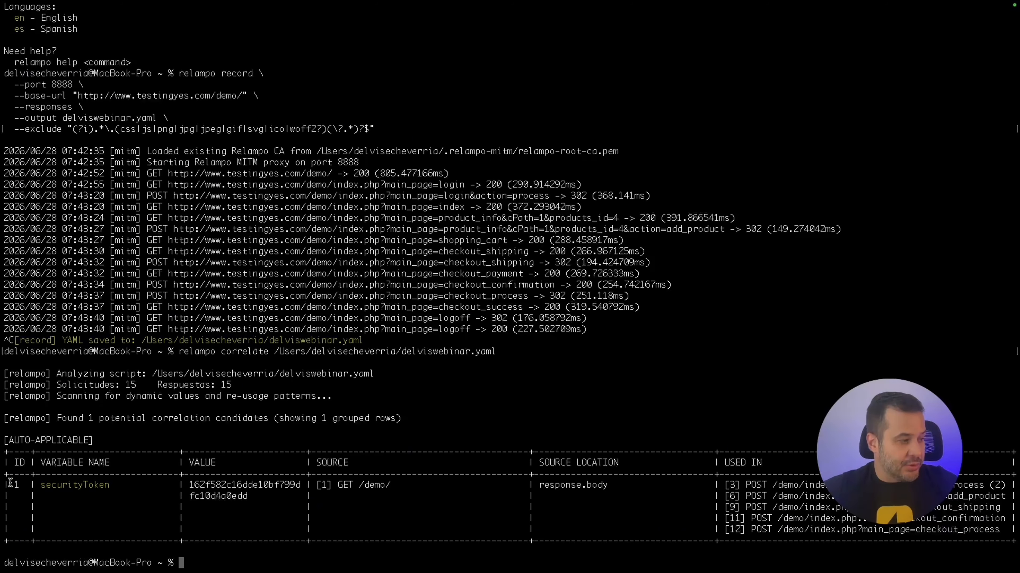
pyautogui.moveTo(41, 484)
pyautogui.mouseDown()
pyautogui.moveTo(110, 485)
pyautogui.moveTo(48, 487)
pyautogui.mouseUp()
pyautogui.click(109, 485)
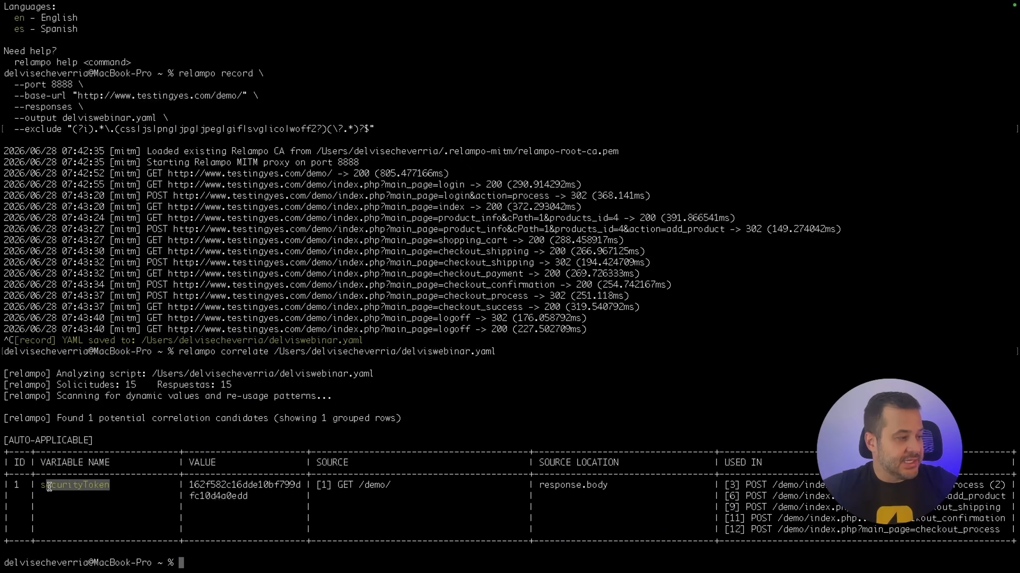
pyautogui.moveTo(190, 484); pyautogui.dragTo(260, 495)
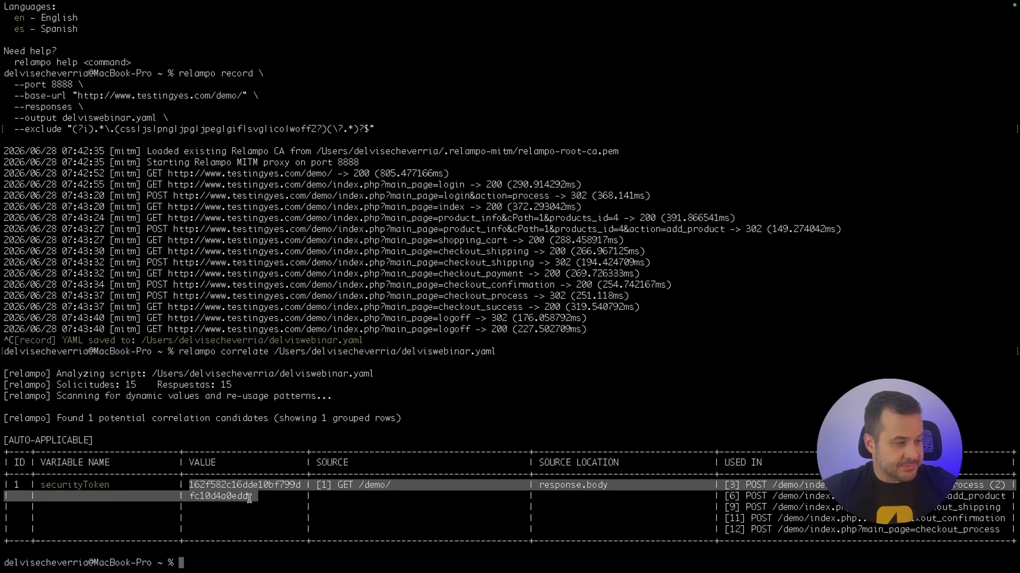
pyautogui.click(248, 499)
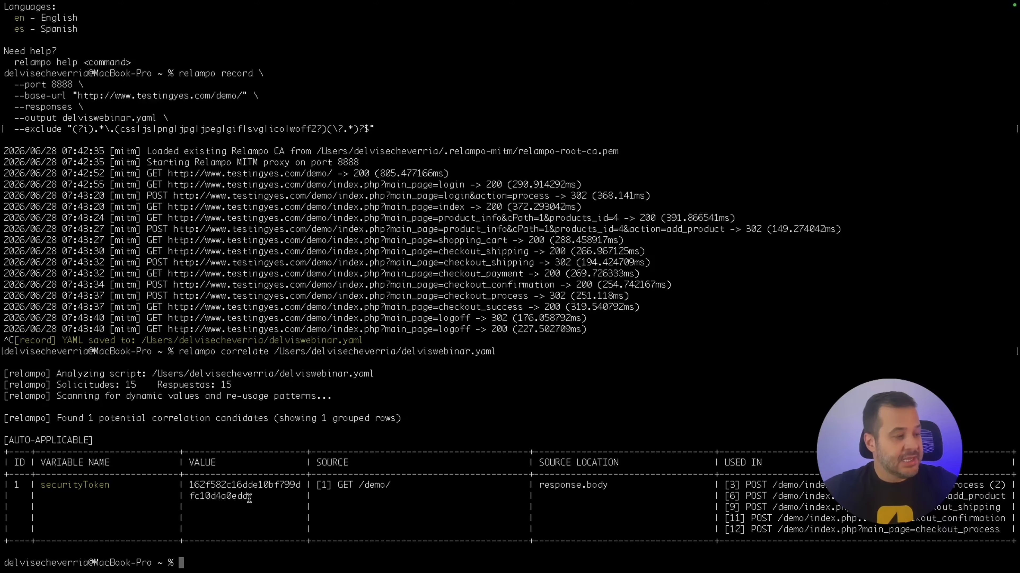
pyautogui.moveTo(115, 485); pyautogui.dragTo(46, 489)
pyautogui.moveTo(401, 485); pyautogui.dragTo(316, 485)
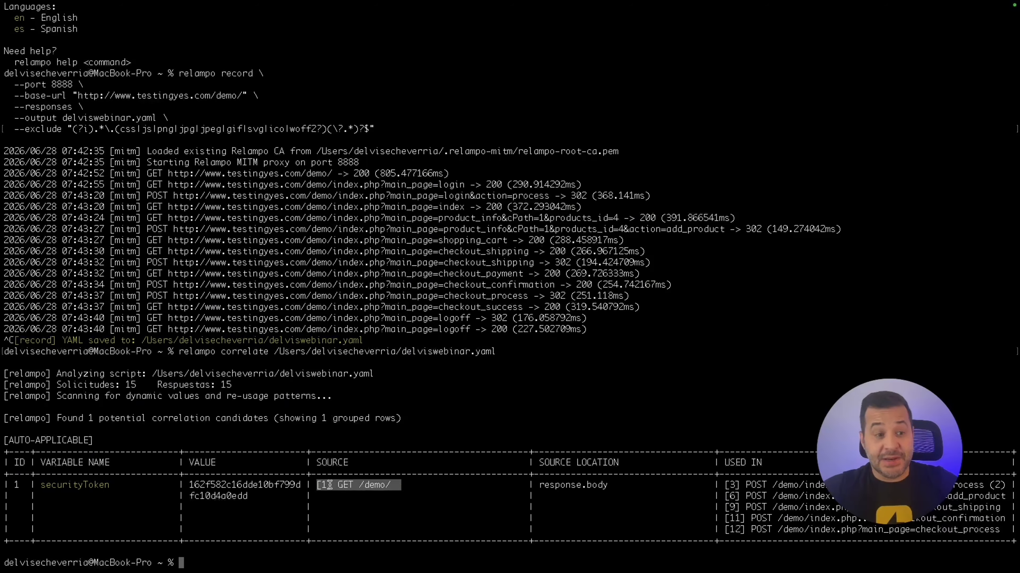
pyautogui.moveTo(411, 484); pyautogui.dragTo(322, 485)
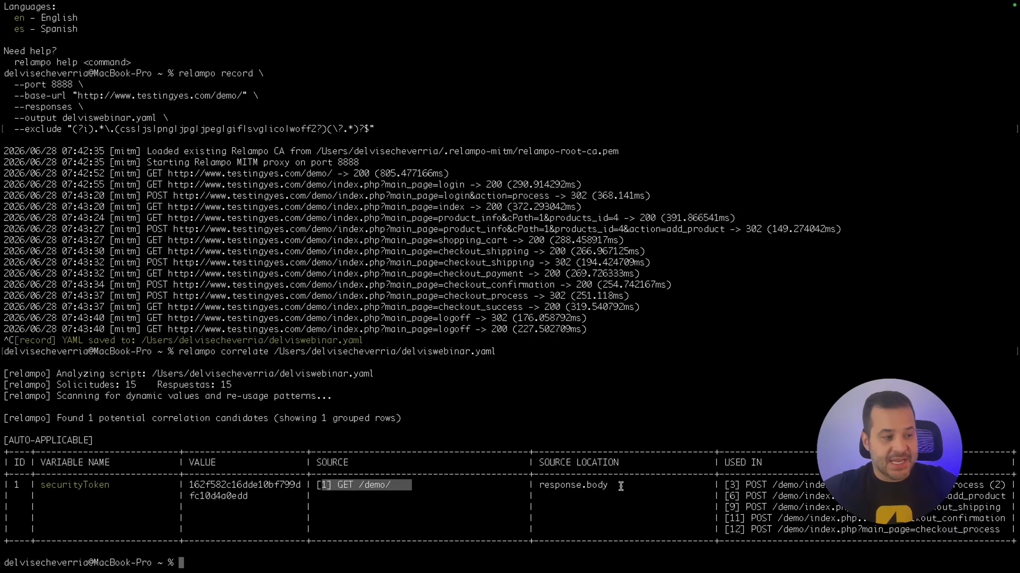
pyautogui.moveTo(618, 486); pyautogui.dragTo(586, 486)
pyautogui.click(441, 502)
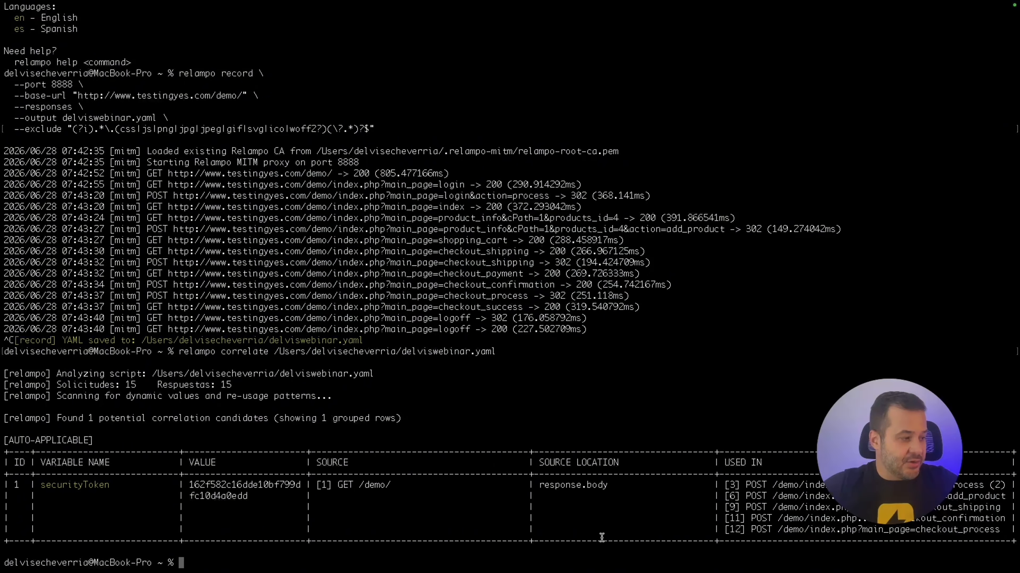
# Rerun the correlate command with the --apply option on the recorded YAML.
pyautogui.press('Up')
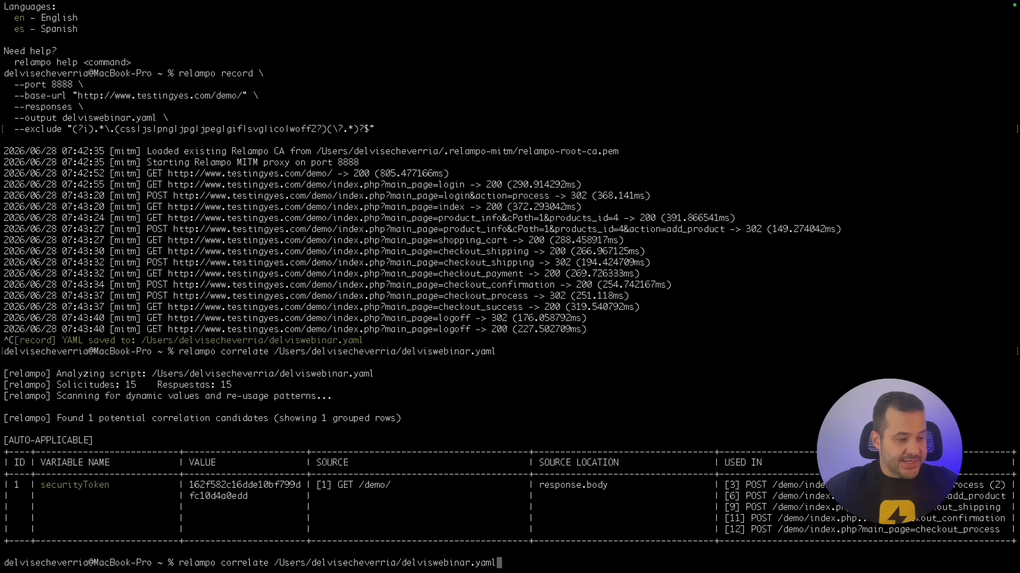
pyautogui.write('-appl')
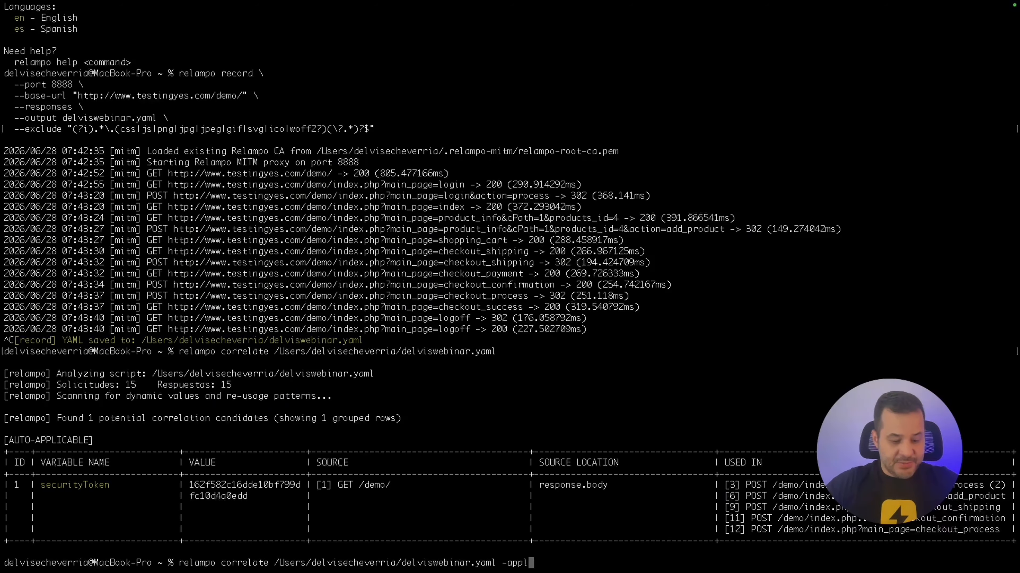
pyautogui.press('BackSpace')
pyautogui.press('BackSpace')
pyautogui.press('BackSpace')
pyautogui.press('BackSpace')
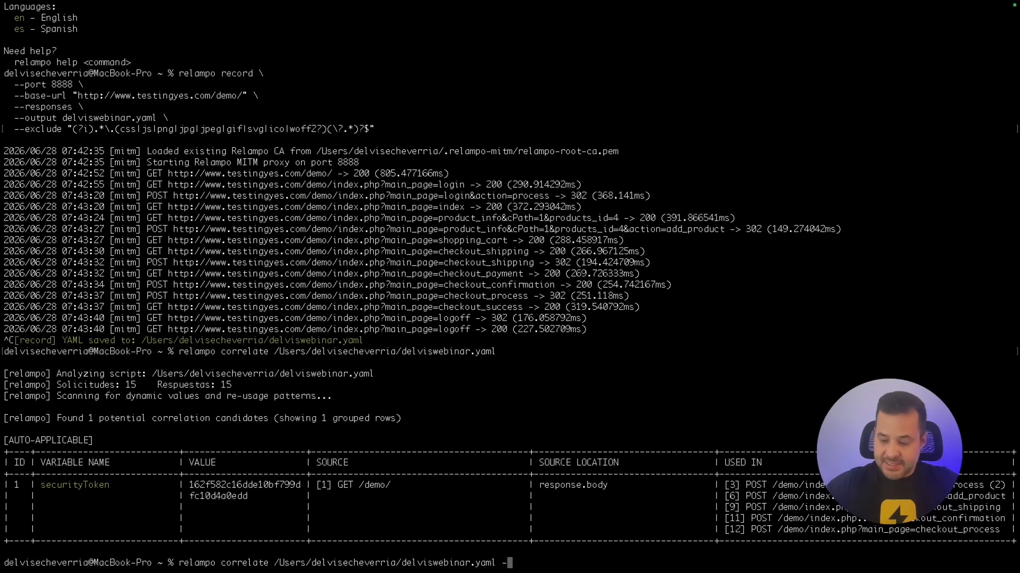
pyautogui.write('-apply')
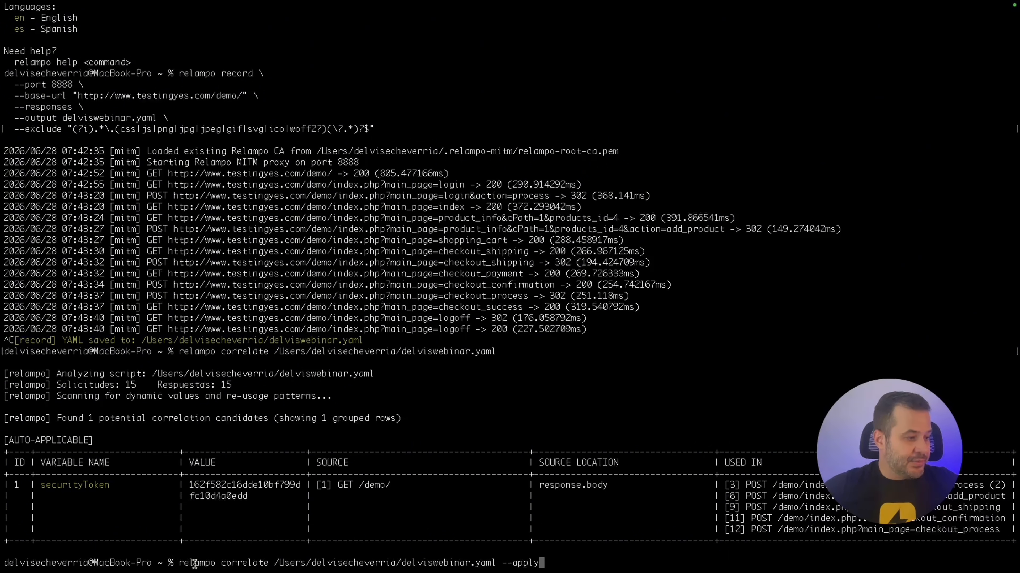
pyautogui.moveTo(268, 562); pyautogui.dragTo(547, 563)
pyautogui.click(568, 564)
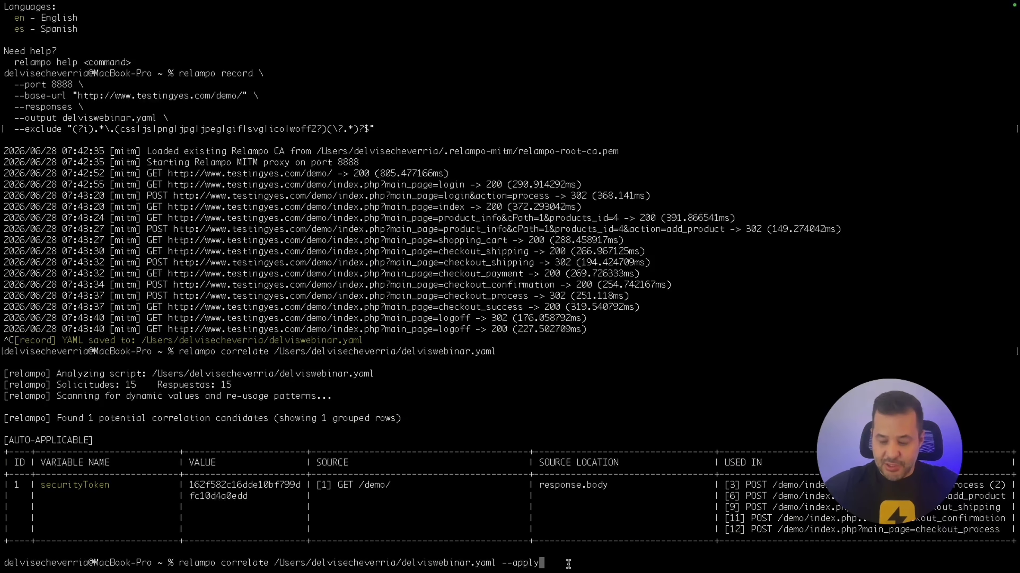
pyautogui.press('Return')
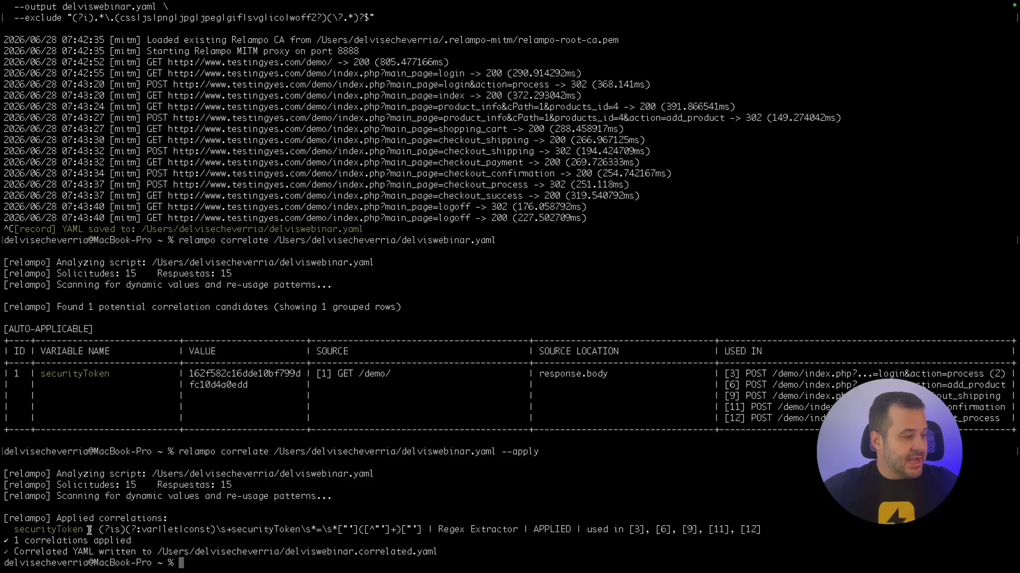
# Review the applied securityToken Regex Extractor and its regex in delviswebinar.correlated.yaml output.
pyautogui.moveTo(100, 530); pyautogui.dragTo(419, 527)
pyautogui.click(419, 528)
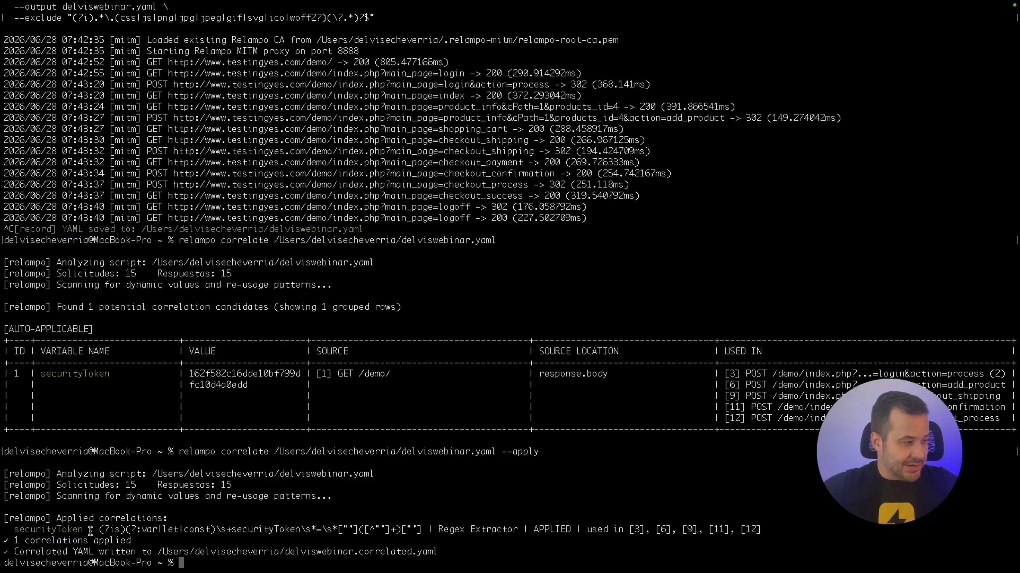
pyautogui.moveTo(86, 530); pyautogui.dragTo(19, 532)
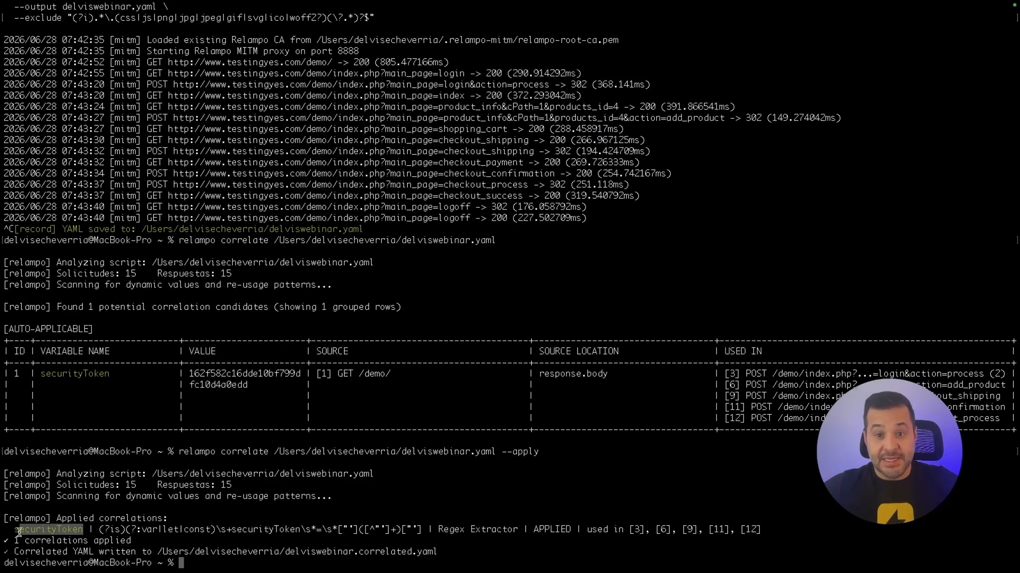
pyautogui.click(513, 528)
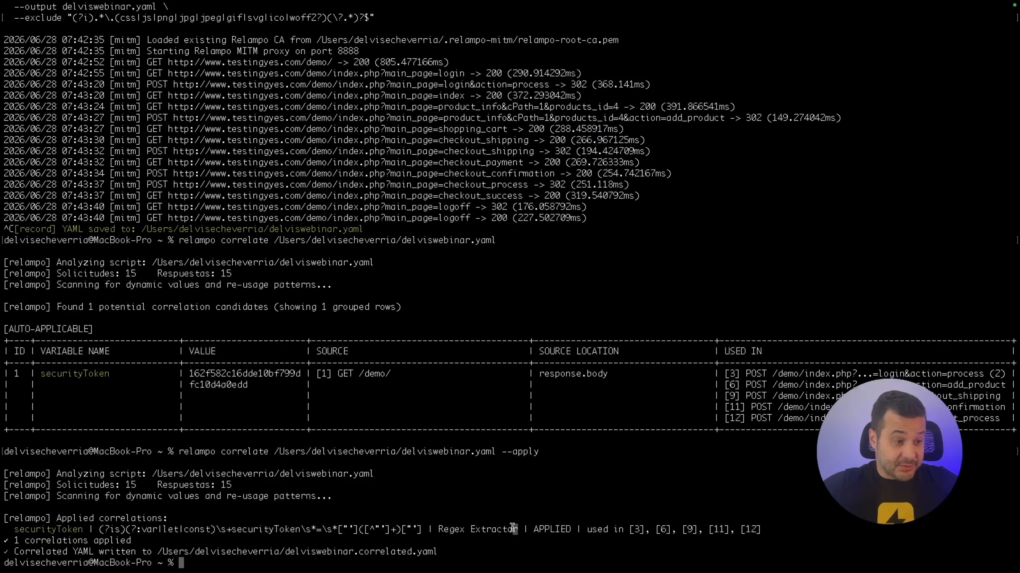
pyautogui.moveTo(514, 529); pyautogui.dragTo(438, 529)
pyautogui.moveTo(440, 530); pyautogui.dragTo(506, 530)
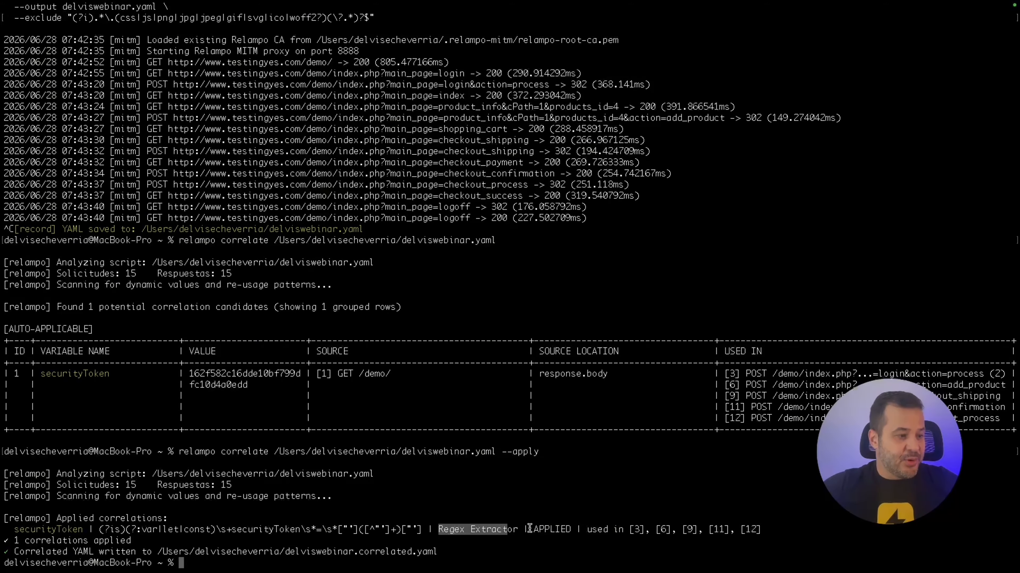
pyautogui.click(522, 531)
pyautogui.moveTo(520, 530); pyautogui.dragTo(472, 531)
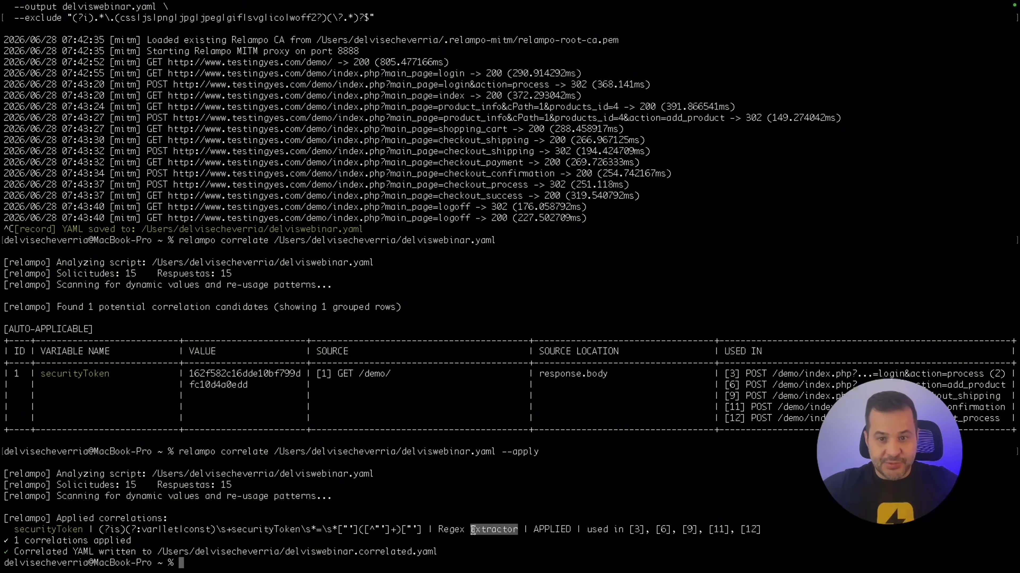
pyautogui.click(473, 530)
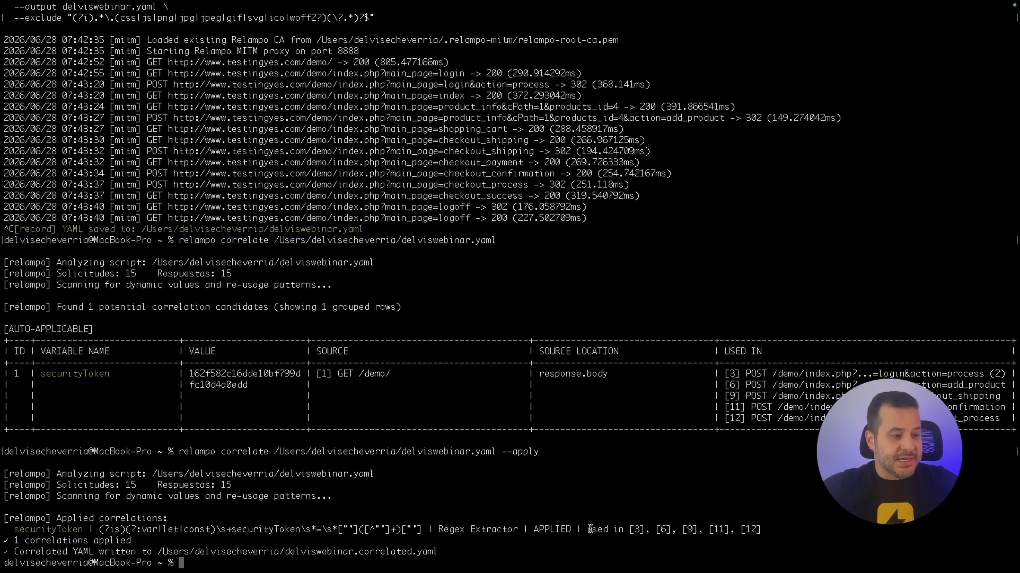
pyautogui.moveTo(630, 530); pyautogui.dragTo(659, 530)
pyautogui.click(671, 530)
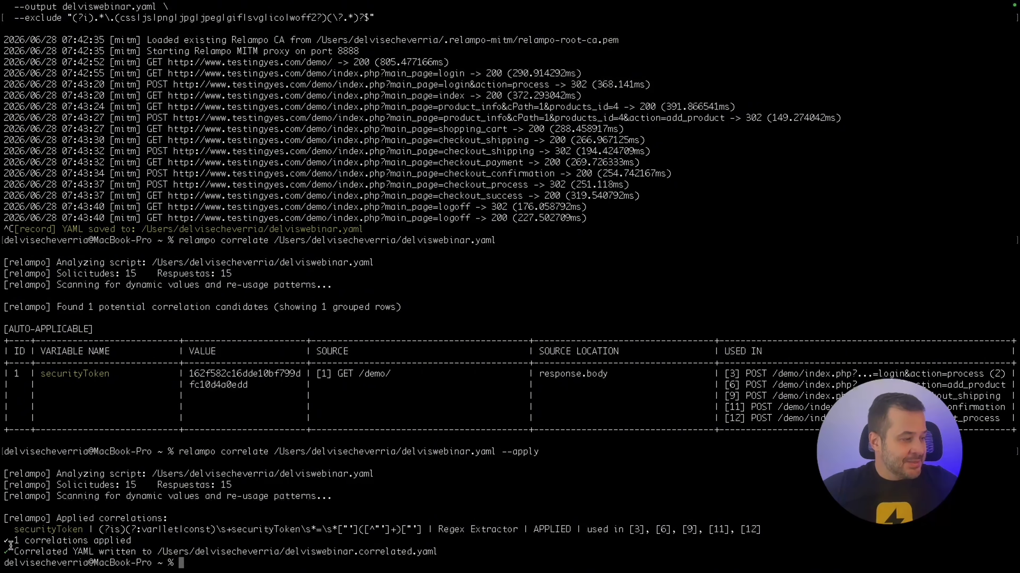
pyautogui.moveTo(12, 542); pyautogui.dragTo(140, 552)
pyautogui.click(117, 541)
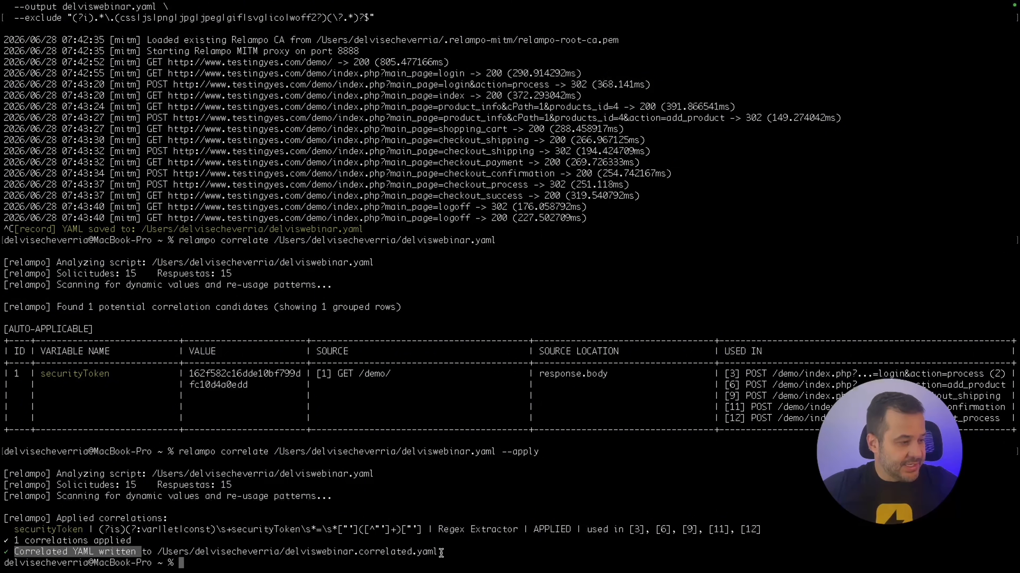
pyautogui.moveTo(441, 553); pyautogui.dragTo(158, 551)
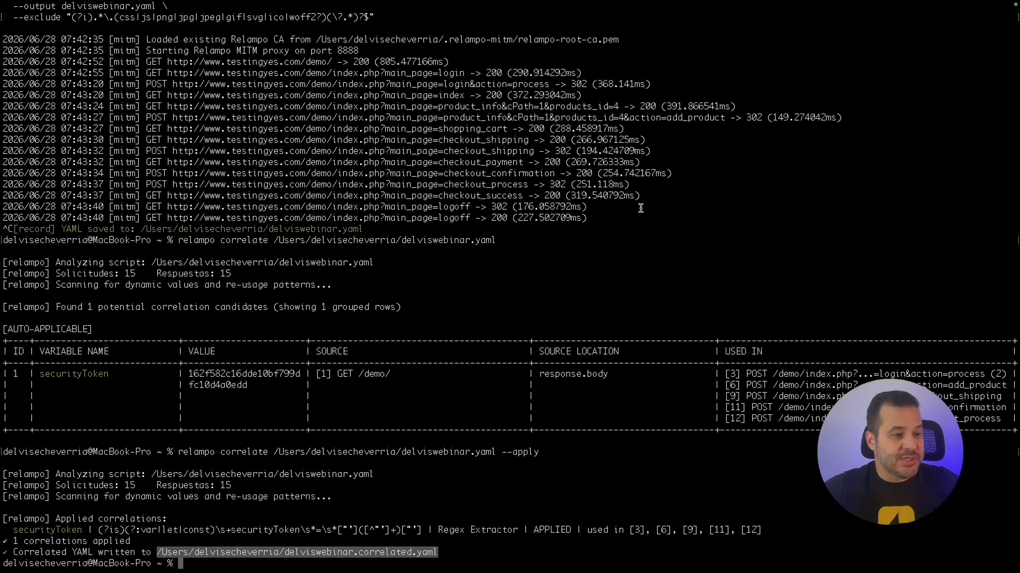
pyautogui.click(252, 567)
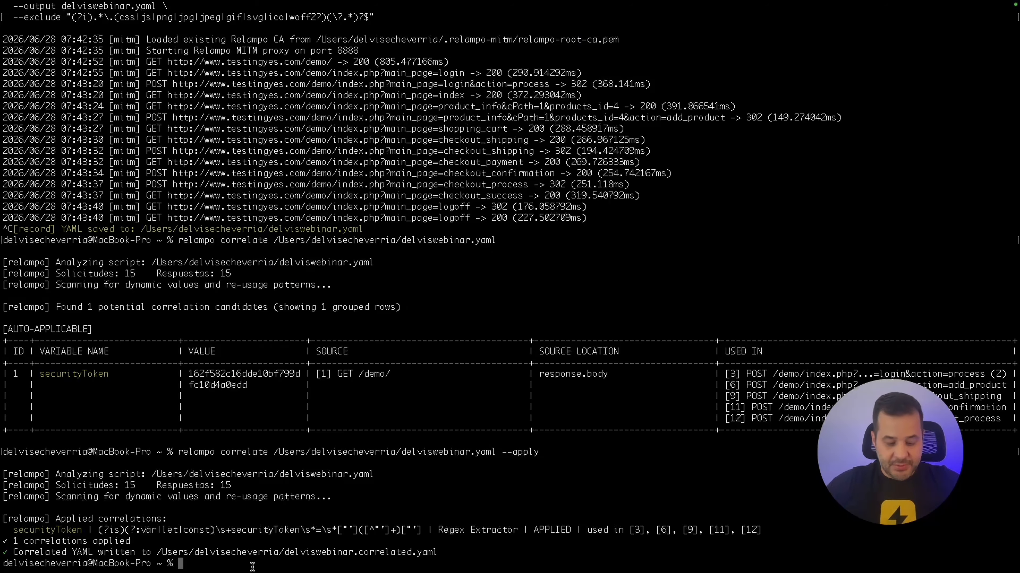
# Start the relampo studio server and open it full screen in Chrome.
pyautogui.write('relampo st')
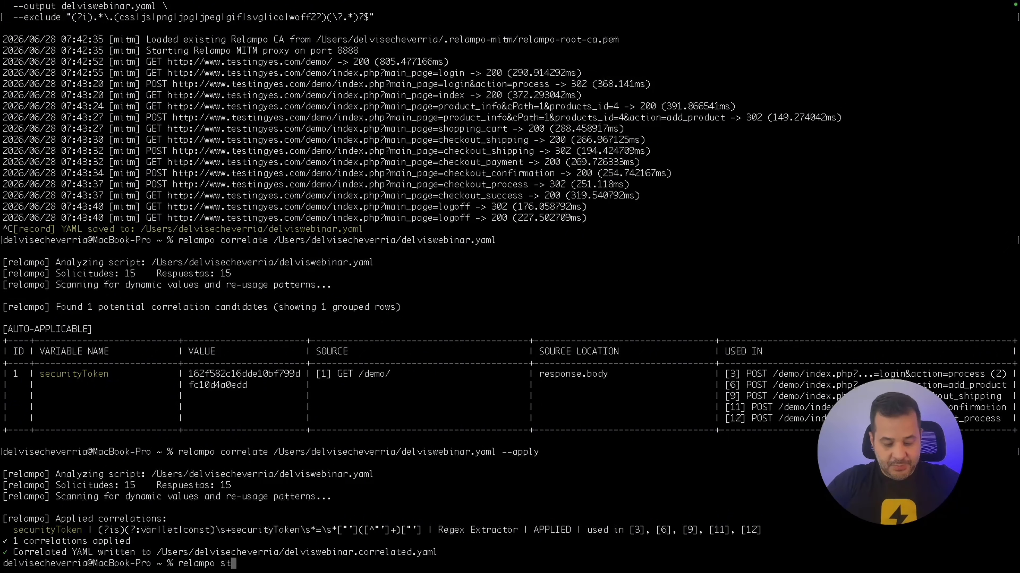
pyautogui.write('udio')
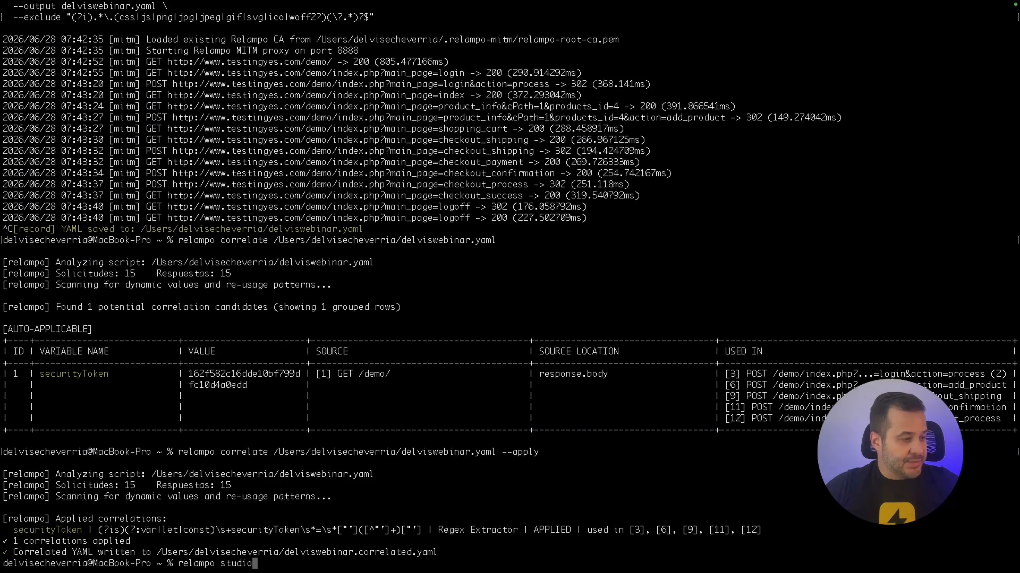
pyautogui.press('Return')
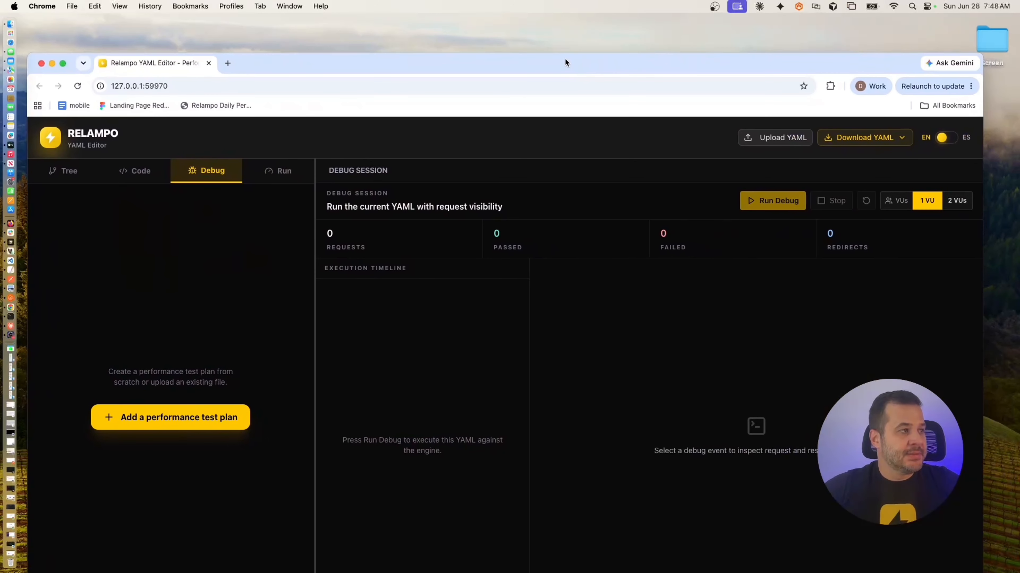
pyautogui.doubleClick(565, 58)
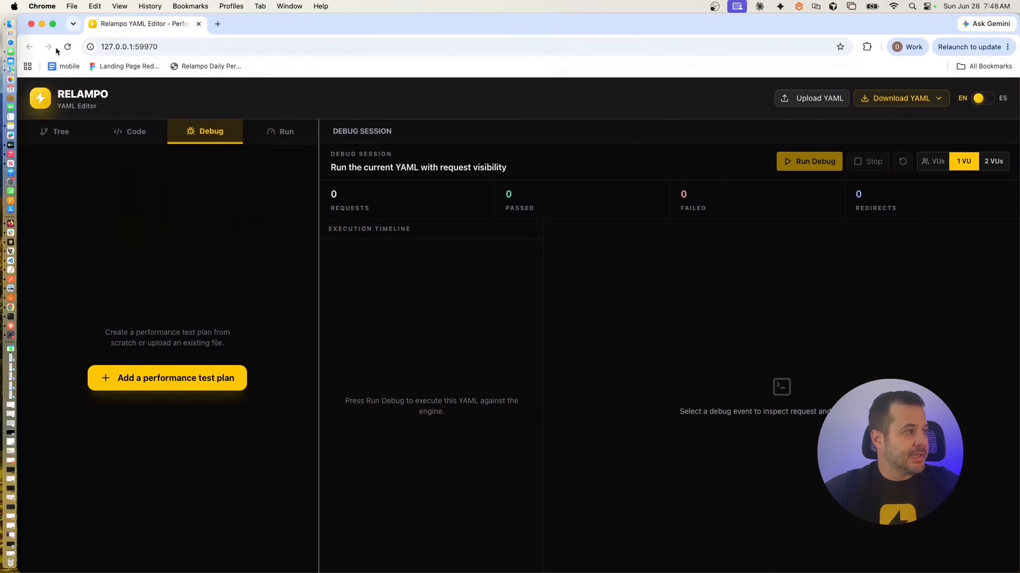
pyautogui.click(53, 24)
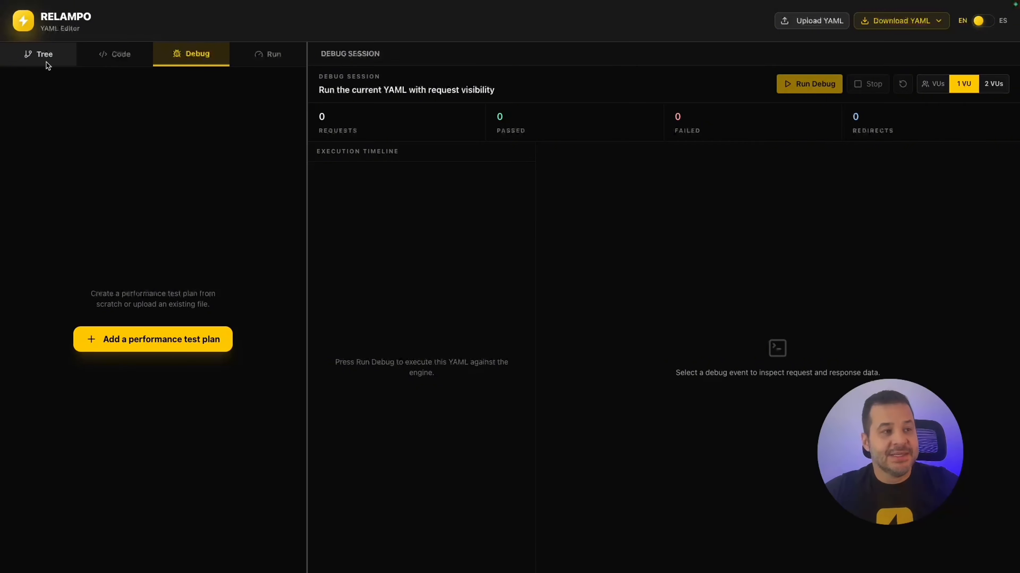
# Upload delvis.correlated.yaml from Downloads > Files into the YAML editor.
pyautogui.click(811, 23)
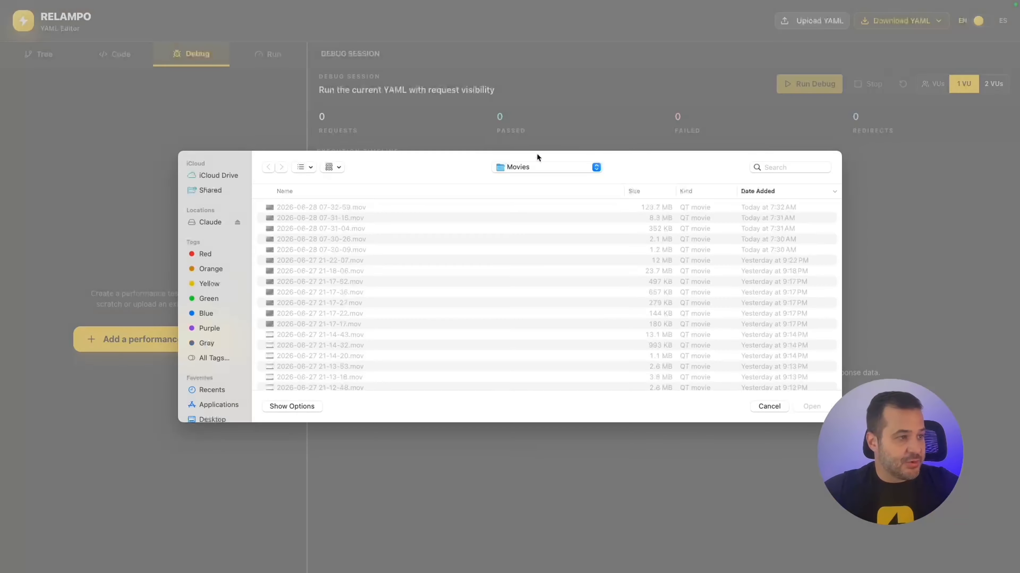
pyautogui.scroll(-2, 219, 318)
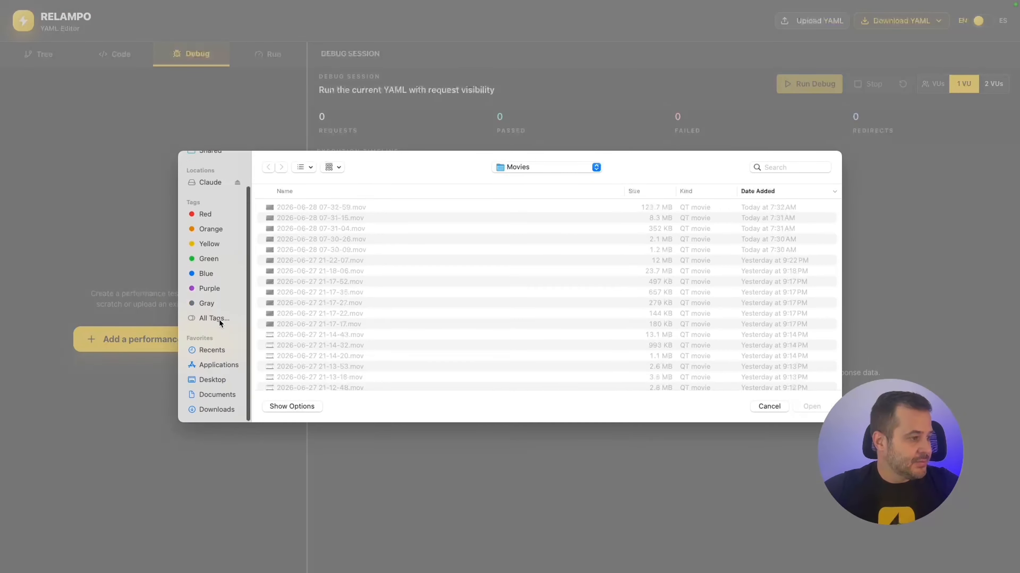
pyautogui.click(211, 409)
pyautogui.doubleClick(282, 218)
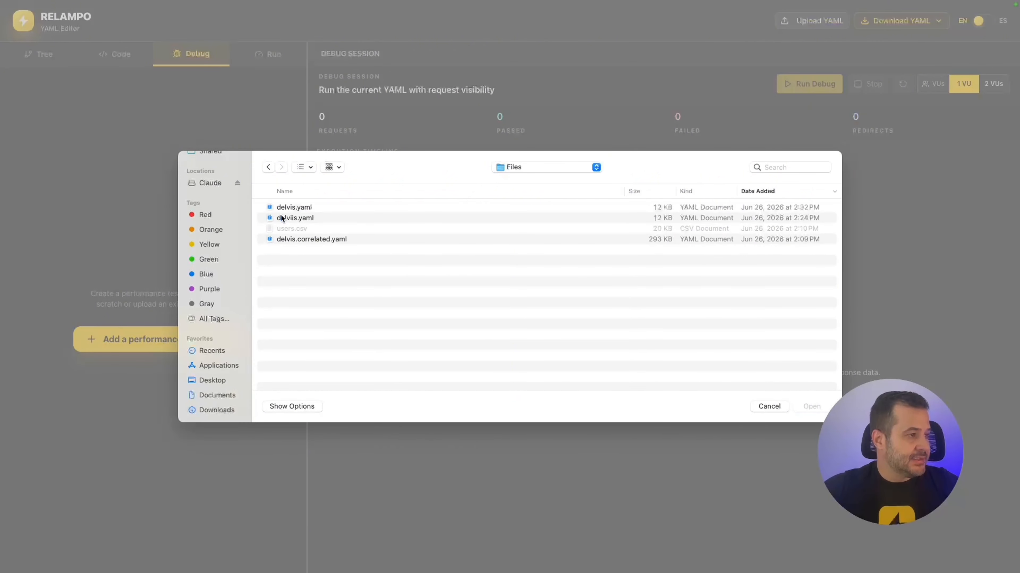
pyautogui.click(297, 240)
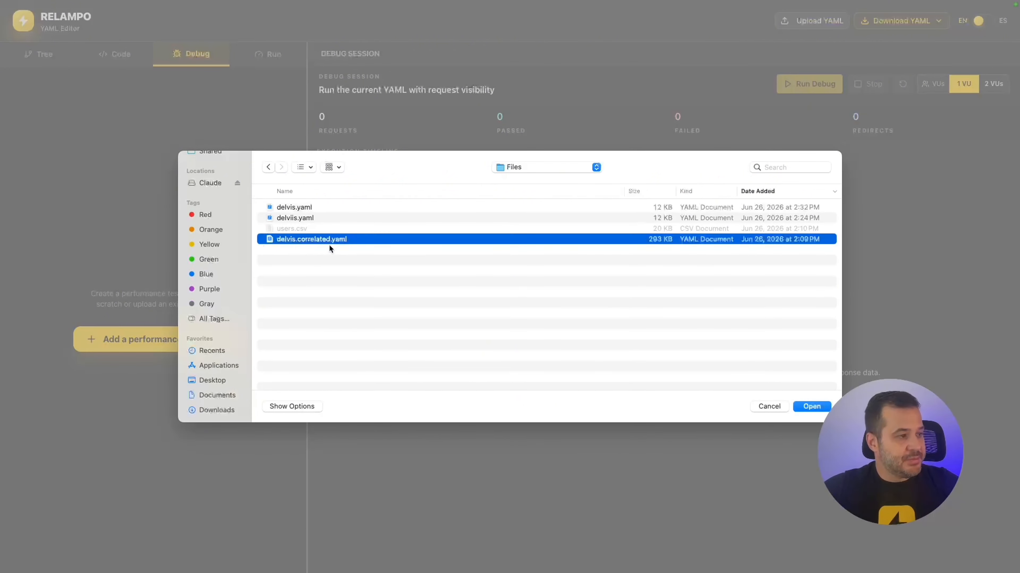
pyautogui.click(811, 407)
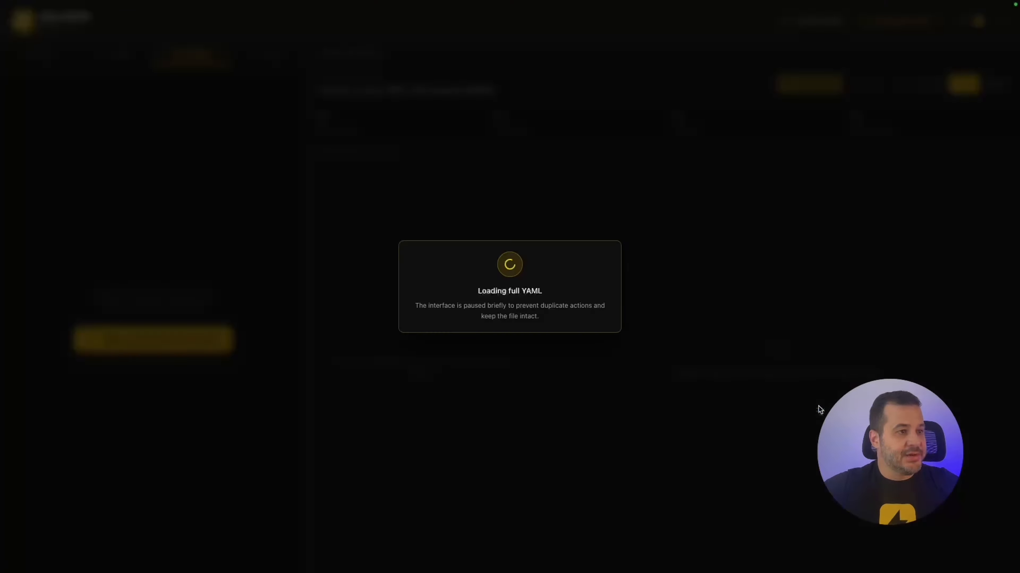
# Widen the tree panel and inspect steps [1] GET /demo and the disabled, redirected [2] GET /demo/.
pyautogui.moveTo(304, 203); pyautogui.dragTo(460, 201)
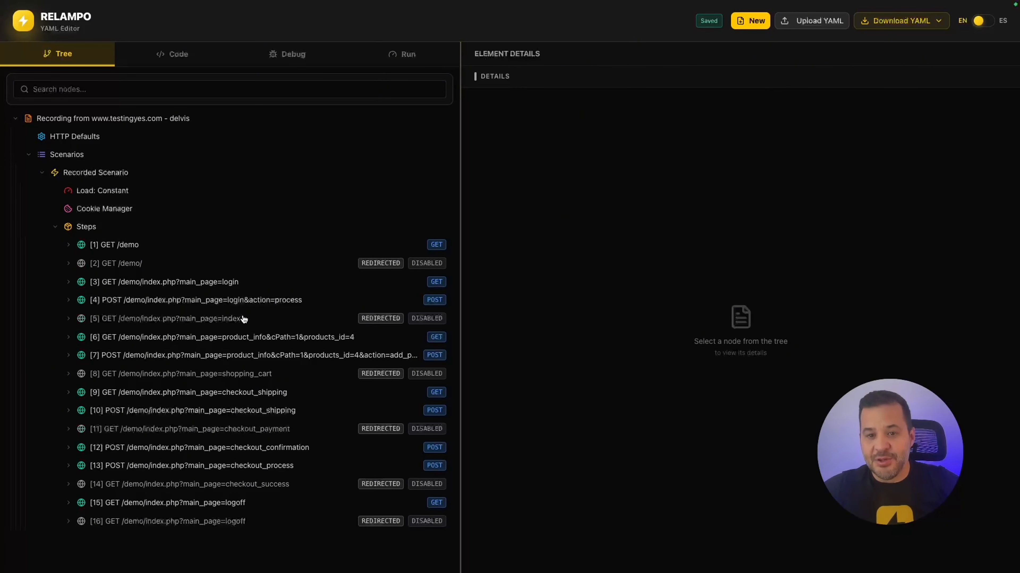
pyautogui.click(118, 247)
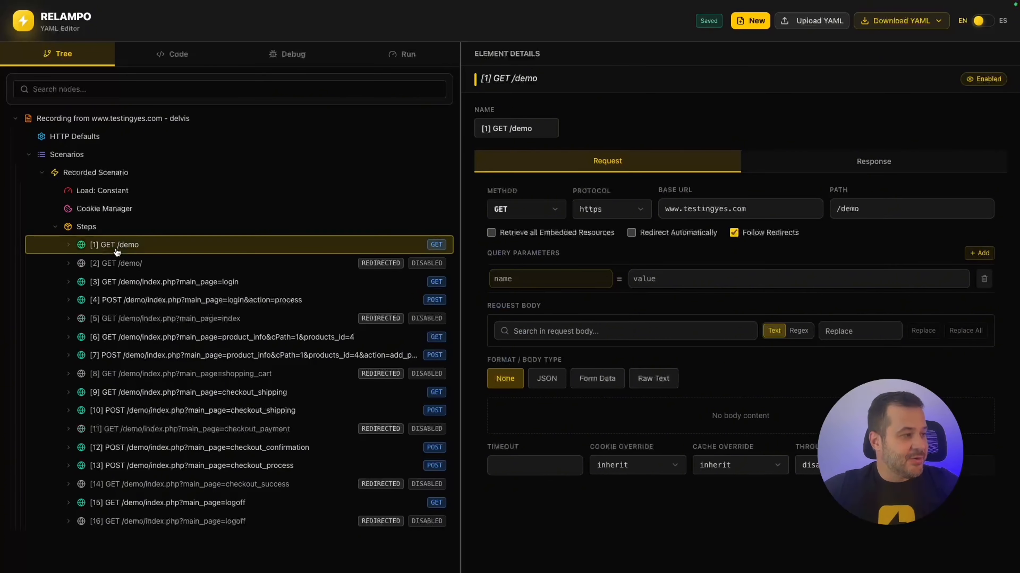
pyautogui.click(118, 263)
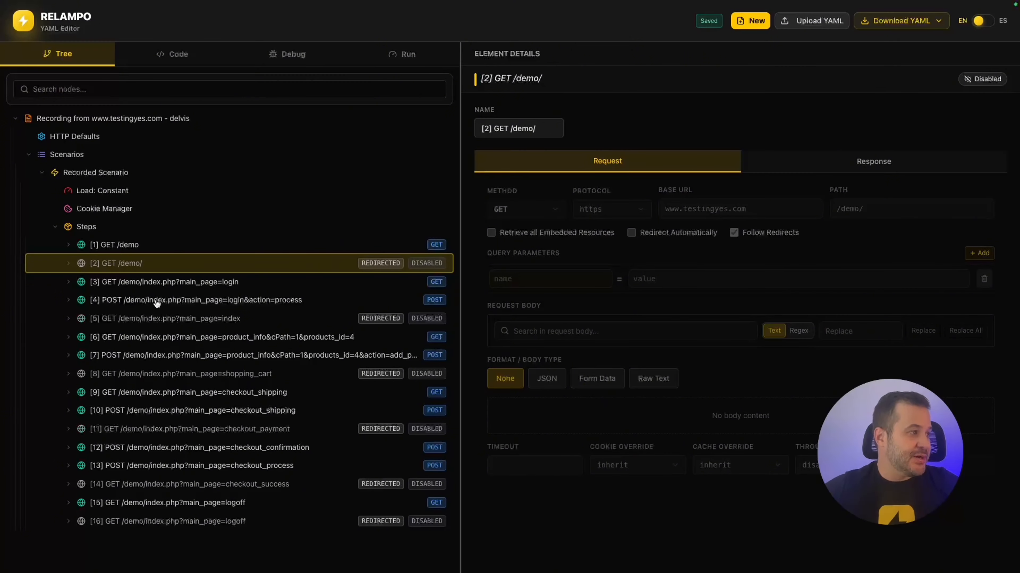
pyautogui.click(97, 191)
# Widen the details panel and give Load: Constant 500 virtual users, 5m, 2 iterations, 2m ramp-up.
pyautogui.moveTo(458, 263); pyautogui.dragTo(333, 264)
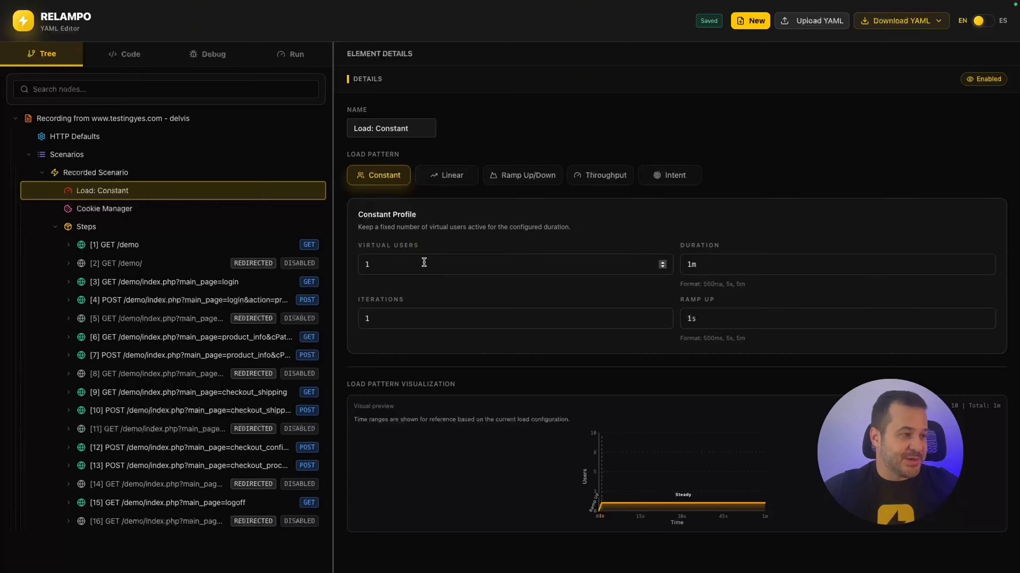
pyautogui.moveTo(424, 263); pyautogui.dragTo(356, 268)
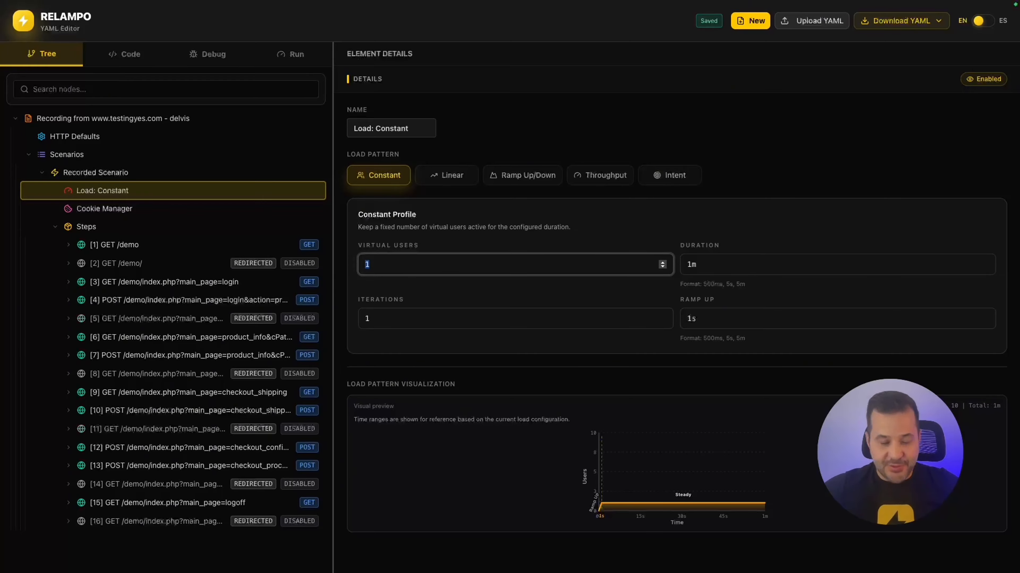
pyautogui.write('500')
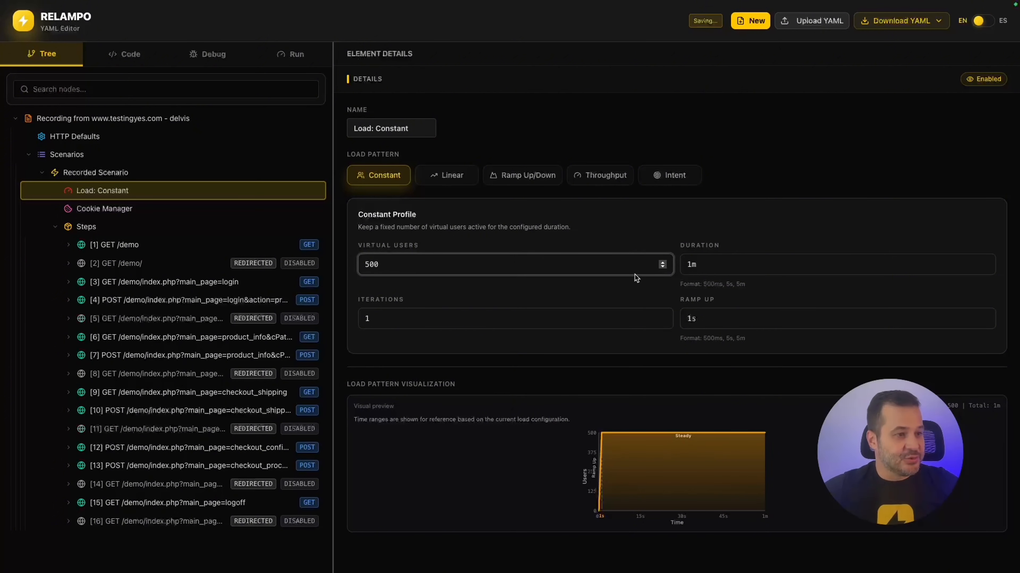
pyautogui.click(703, 263)
pyautogui.write('5')
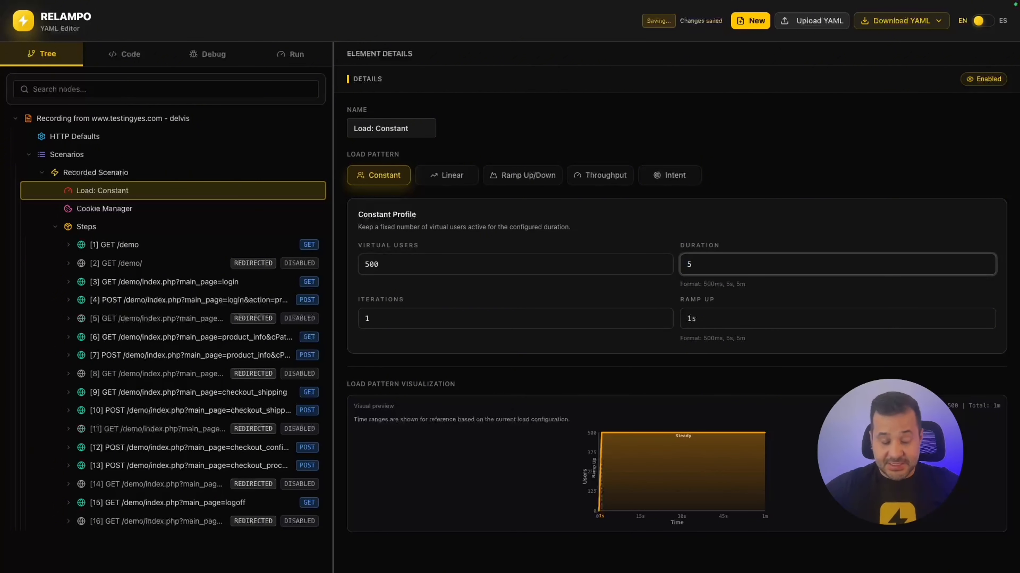
pyautogui.write('m')
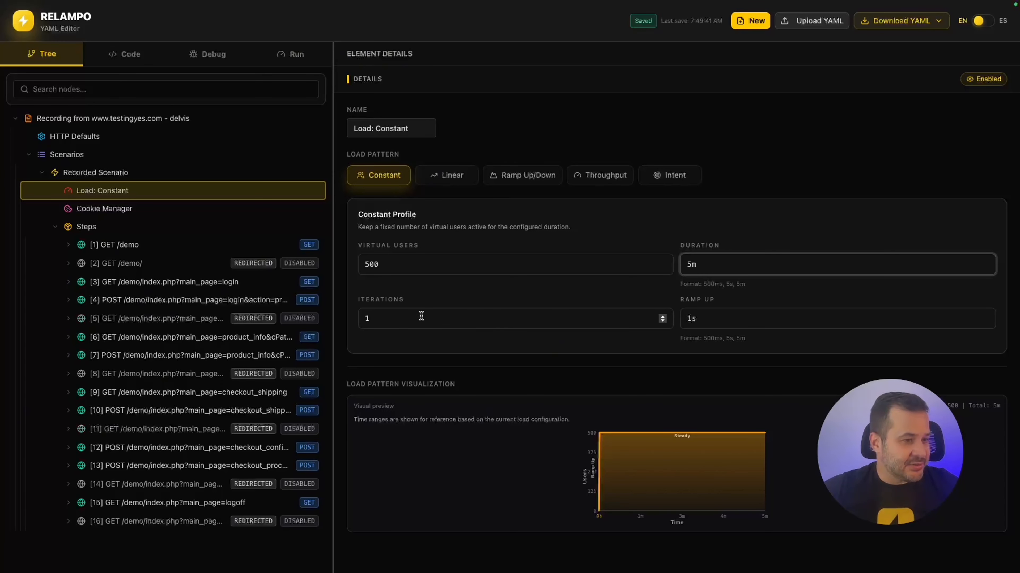
pyautogui.moveTo(430, 318); pyautogui.dragTo(360, 320)
pyautogui.write('2')
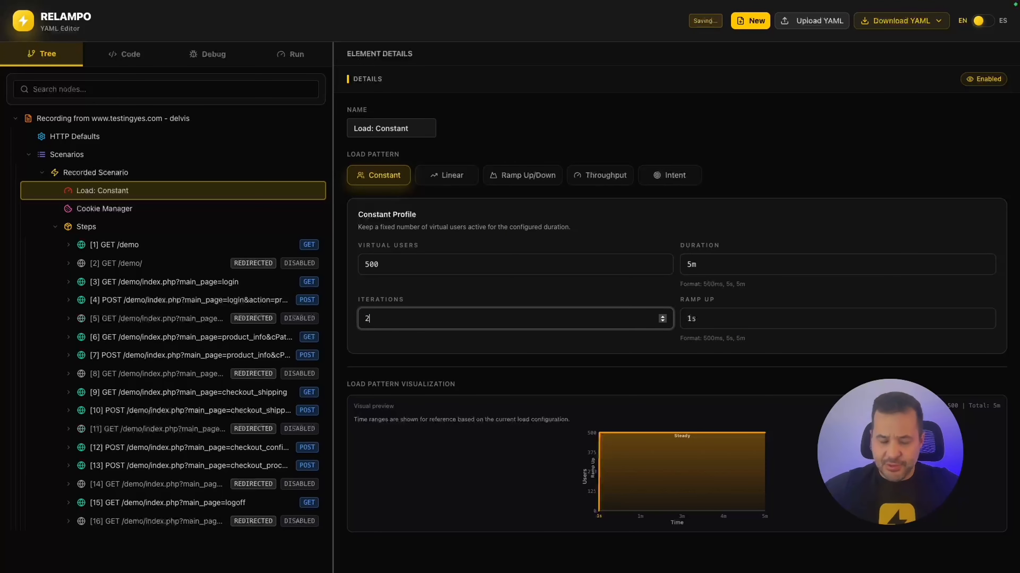
pyautogui.moveTo(764, 320); pyautogui.dragTo(682, 318)
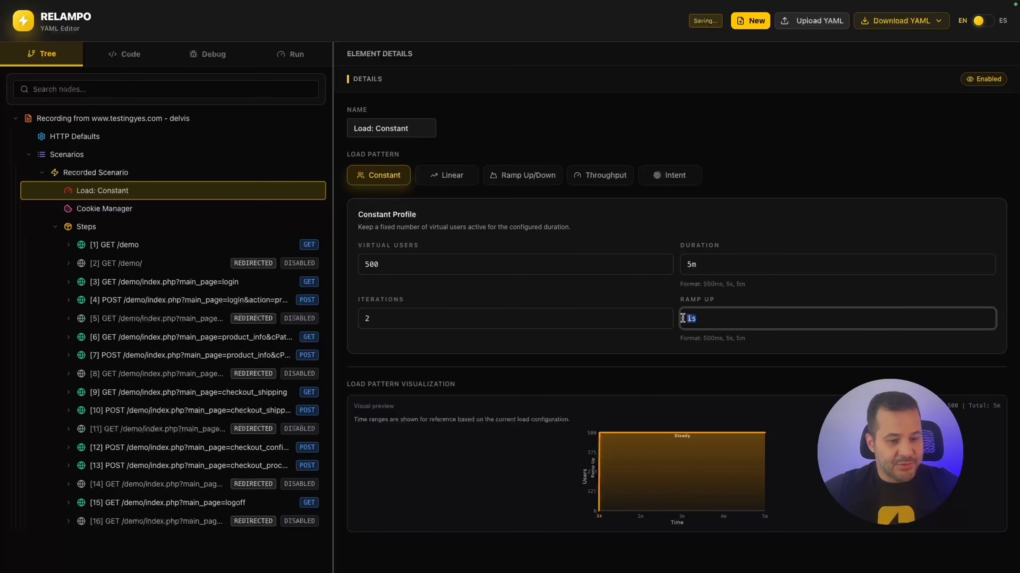
pyautogui.write('2m')
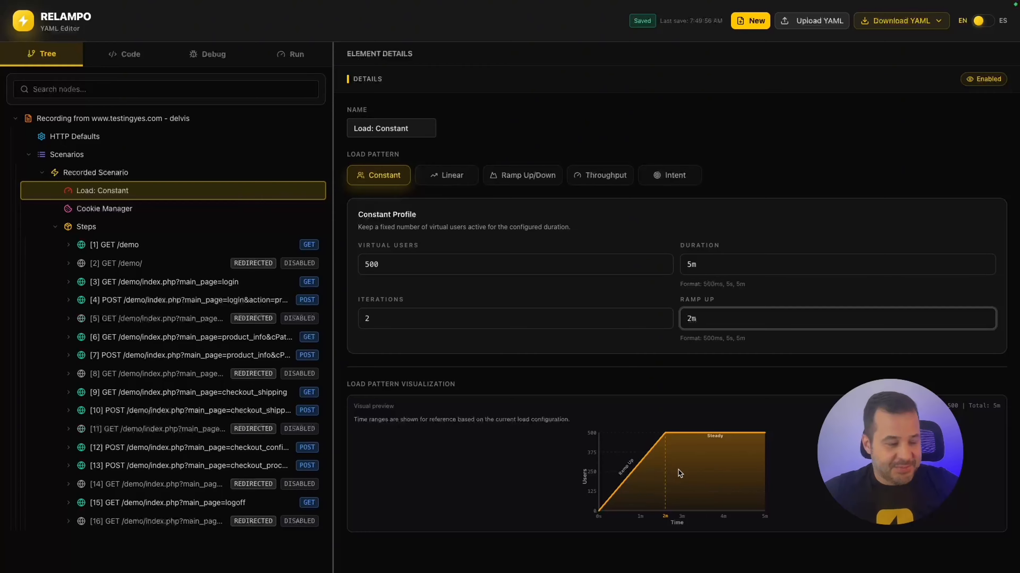
pyautogui.click(115, 208)
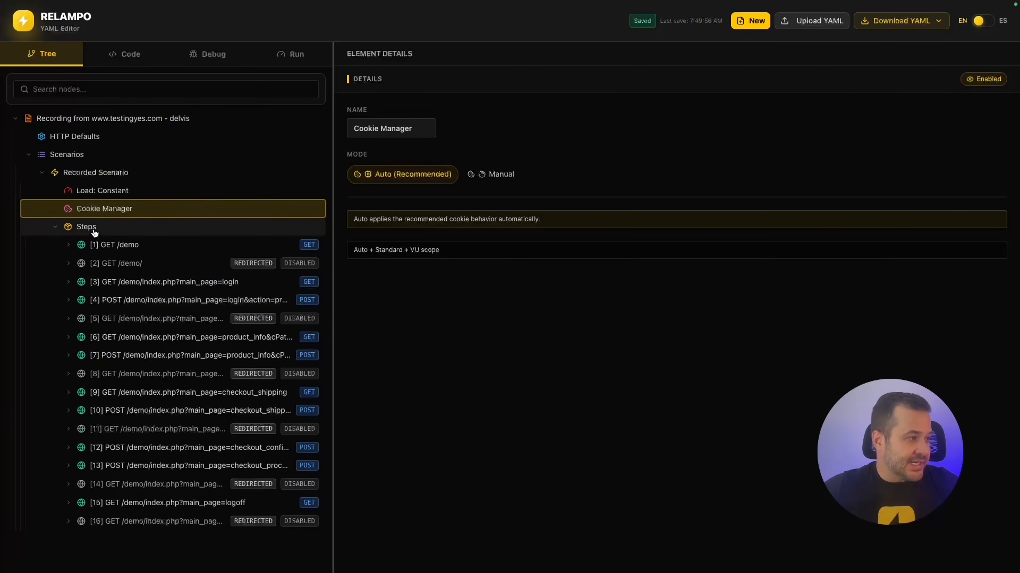
# Expand [1] GET /demo to review its Extract: securityToken regex, then view [4] POST login.
pyautogui.click(111, 245)
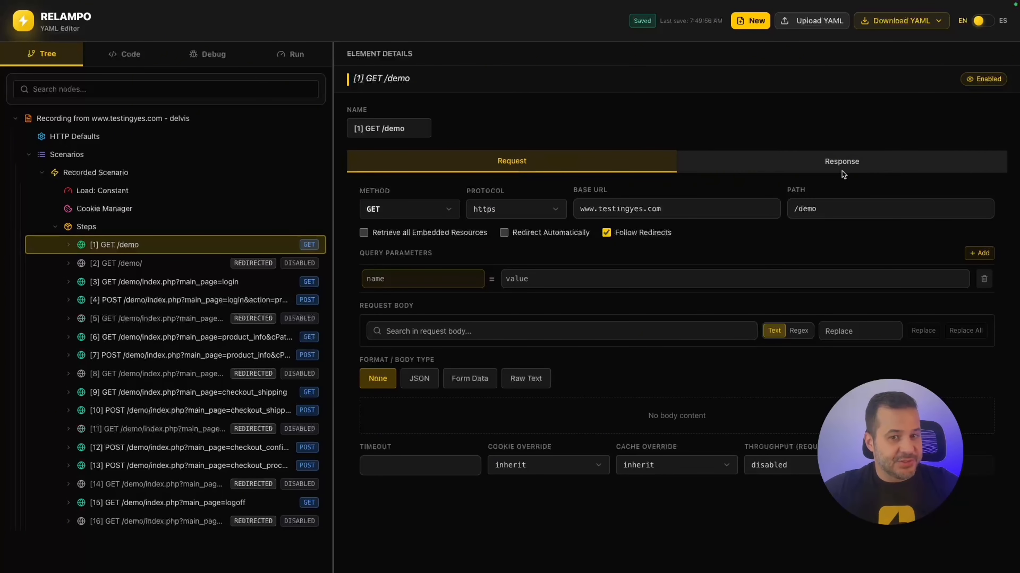
pyautogui.click(67, 245)
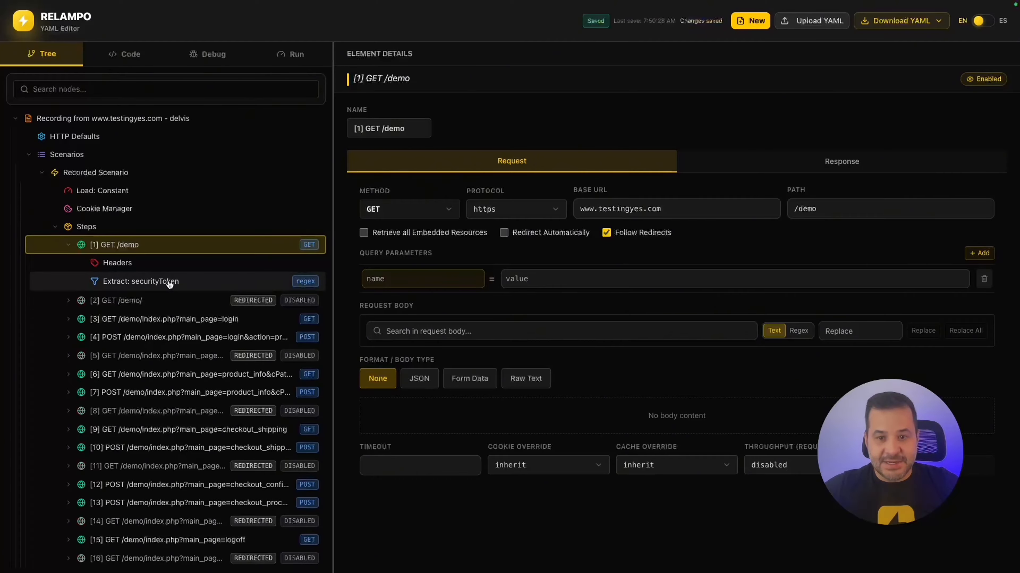
pyautogui.click(131, 286)
pyautogui.moveTo(477, 255); pyautogui.dragTo(807, 253)
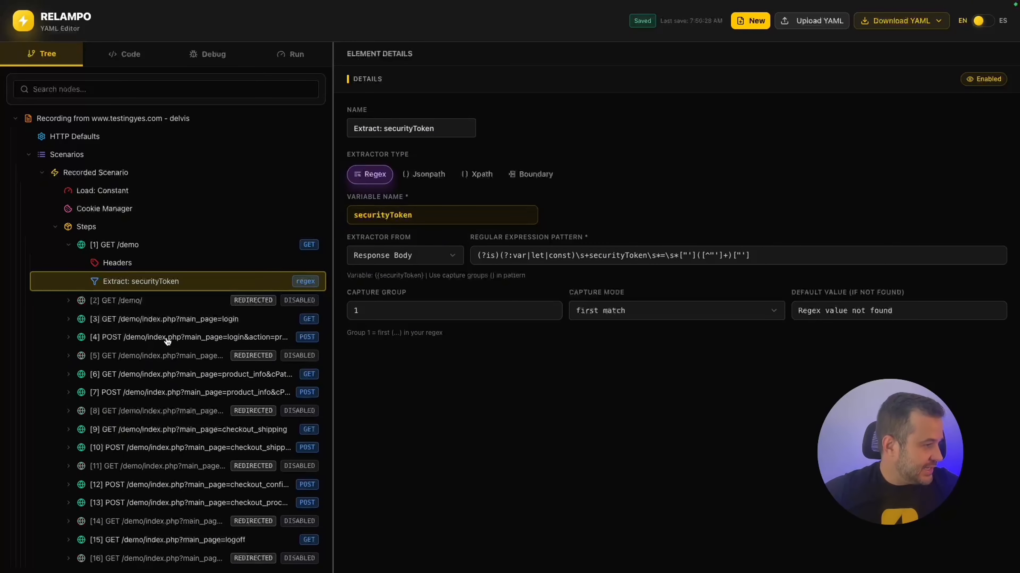
pyautogui.click(143, 340)
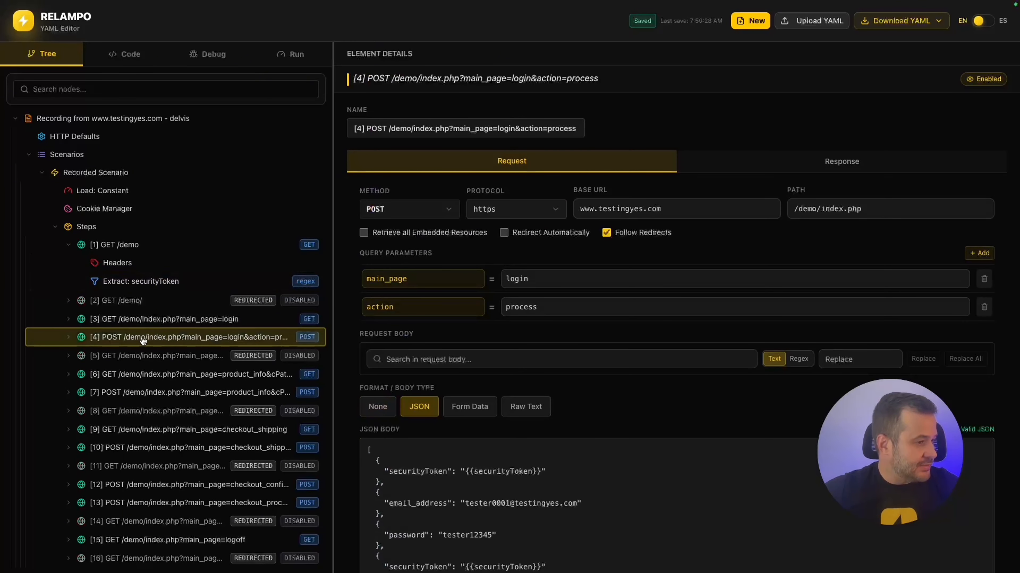
pyautogui.scroll(-1, 503, 442)
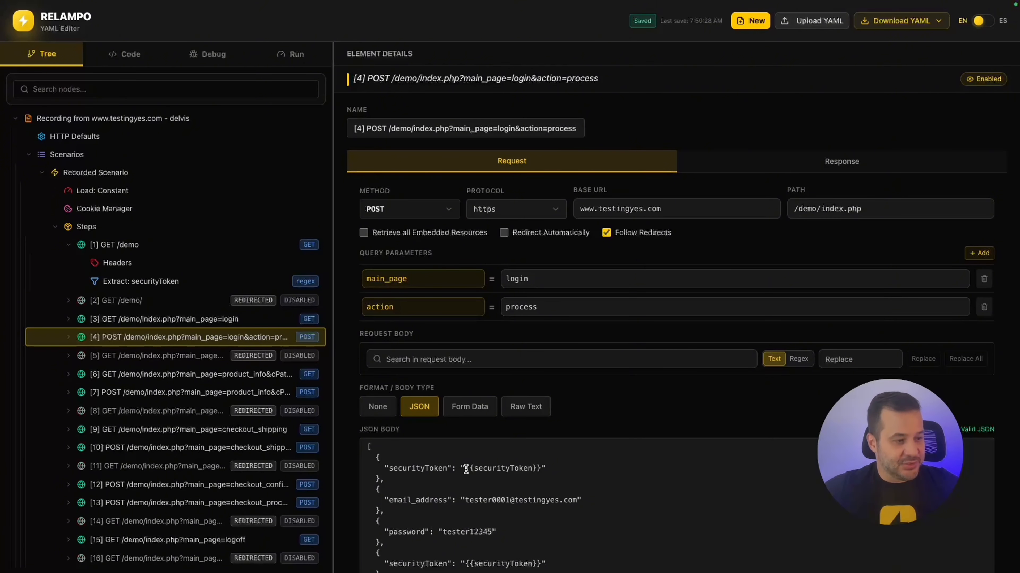
pyautogui.moveTo(465, 468); pyautogui.dragTo(543, 467)
pyautogui.click(543, 467)
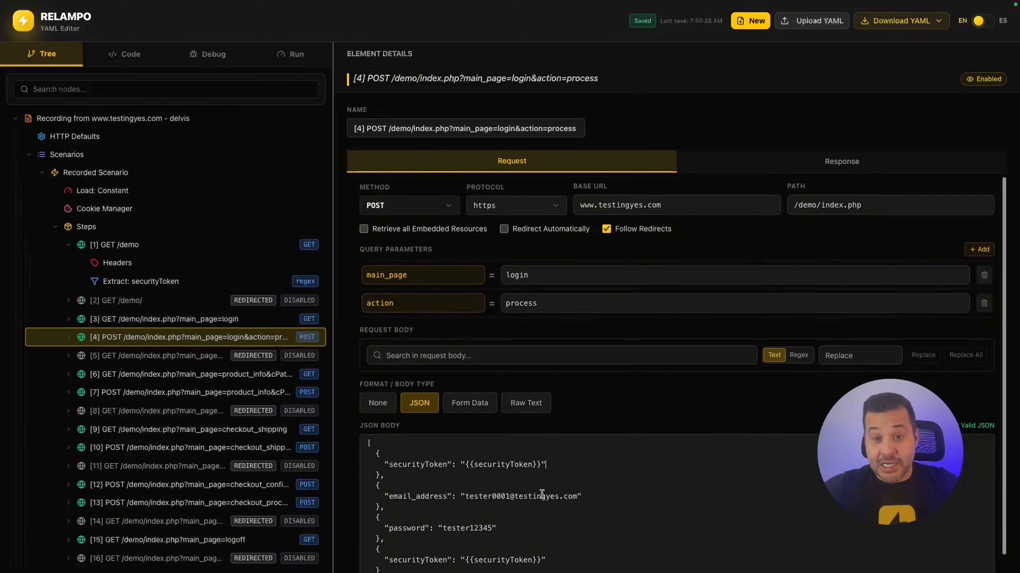
pyautogui.scroll(-3, 520, 484)
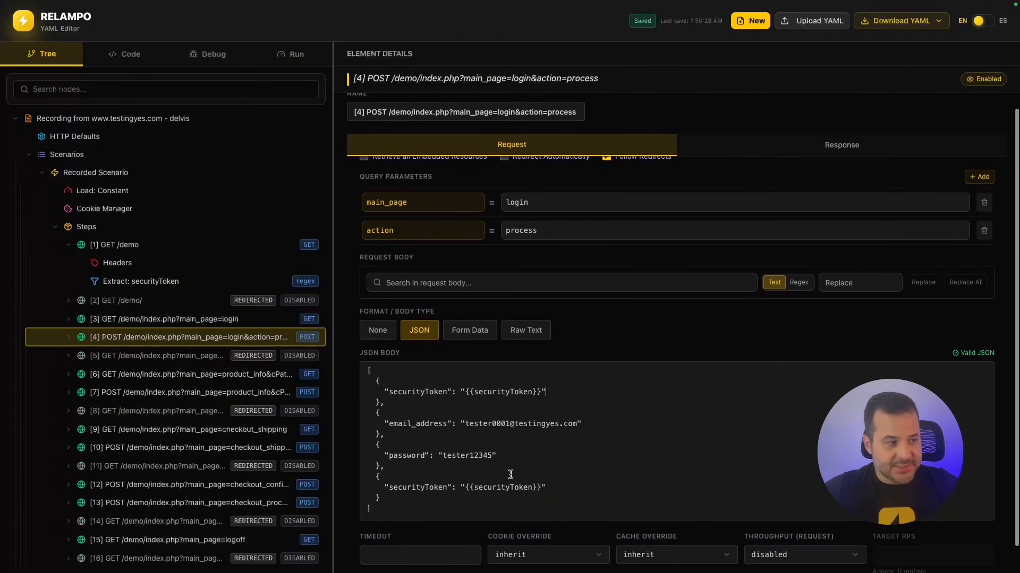
pyautogui.moveTo(464, 425); pyautogui.dragTo(587, 423)
pyautogui.click(525, 452)
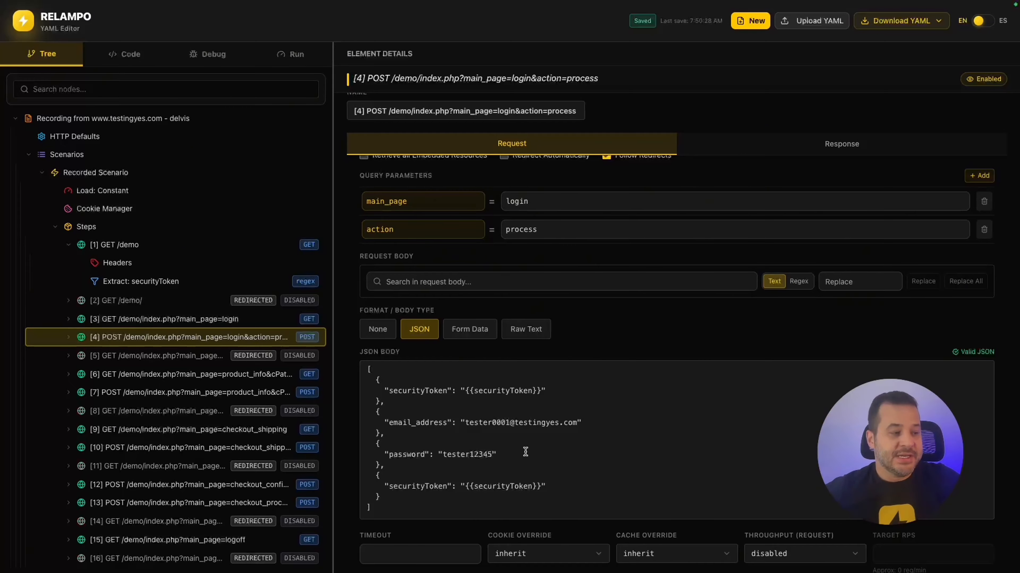
pyautogui.click(525, 452)
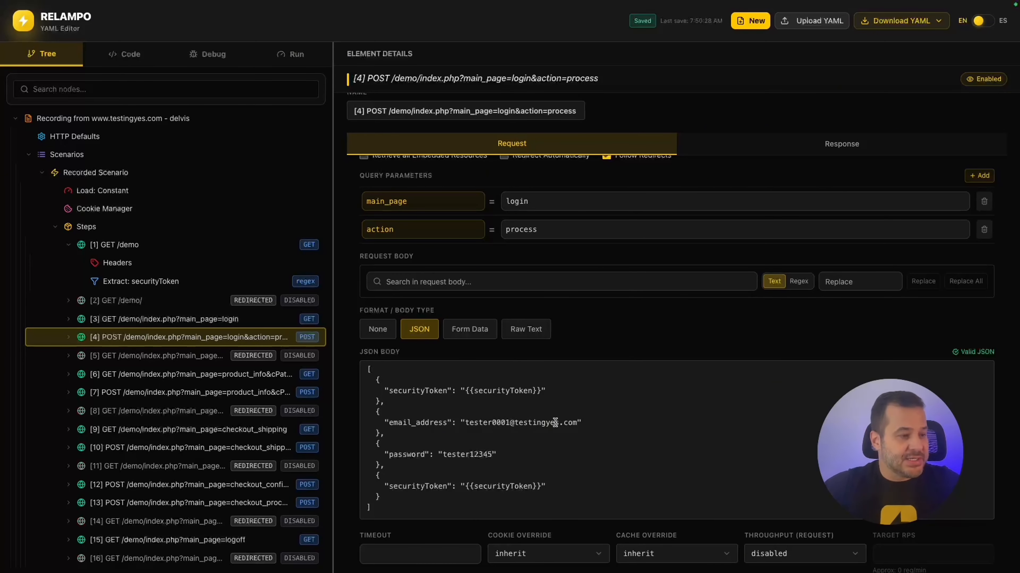
# In the login JSON body, set email_address to {{email}} and the password value to {{pass}}.
pyautogui.moveTo(577, 422); pyautogui.dragTo(465, 422)
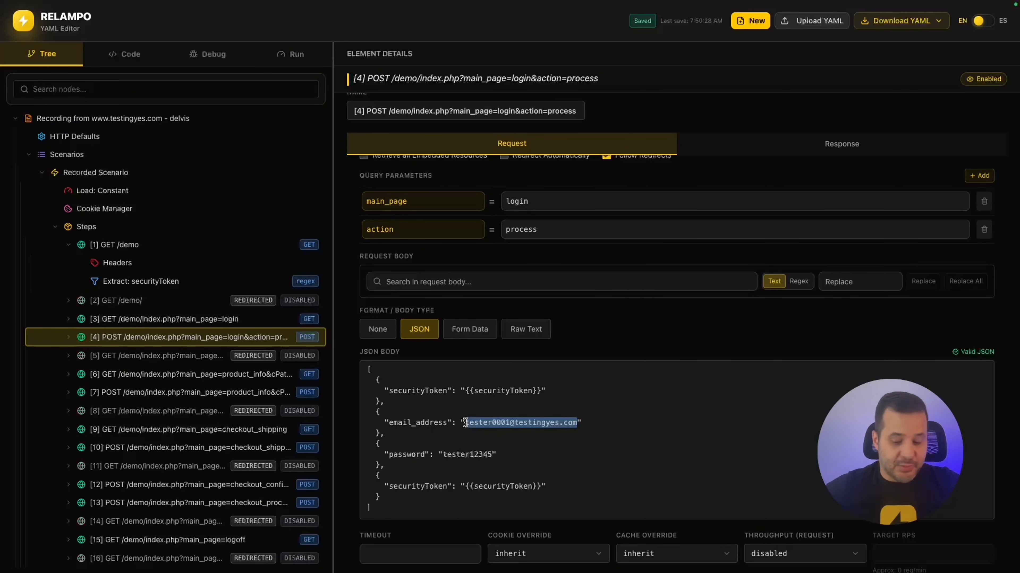
pyautogui.press('BackSpace')
pyautogui.write('{{')
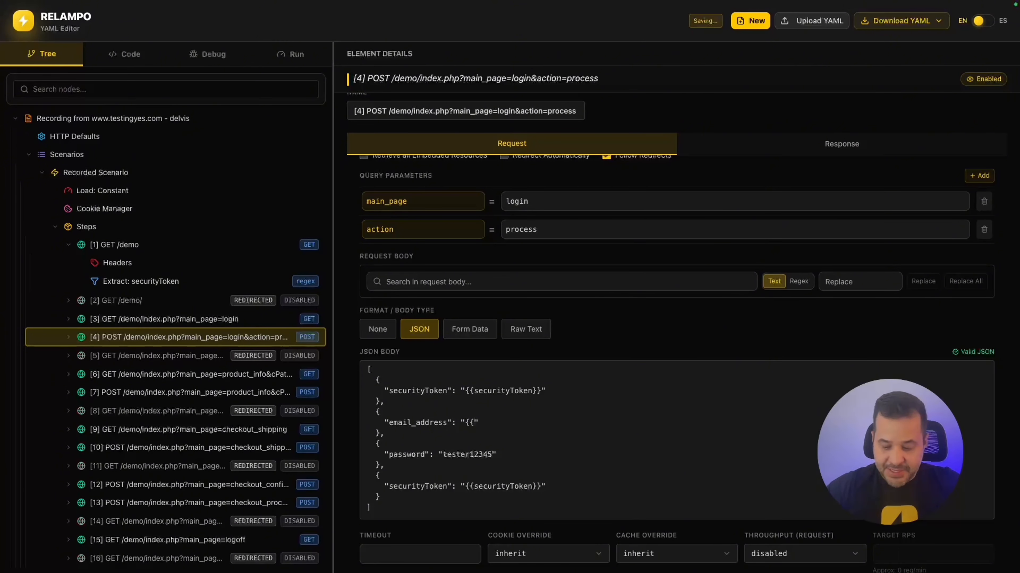
pyautogui.write('}}')
pyautogui.press('Left')
pyautogui.press('Left')
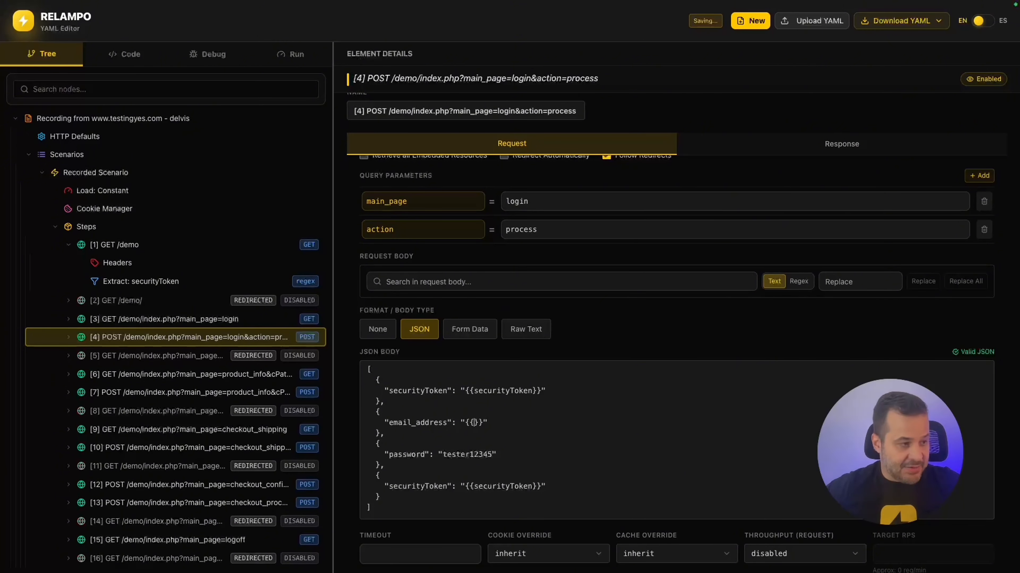
pyautogui.write('email')
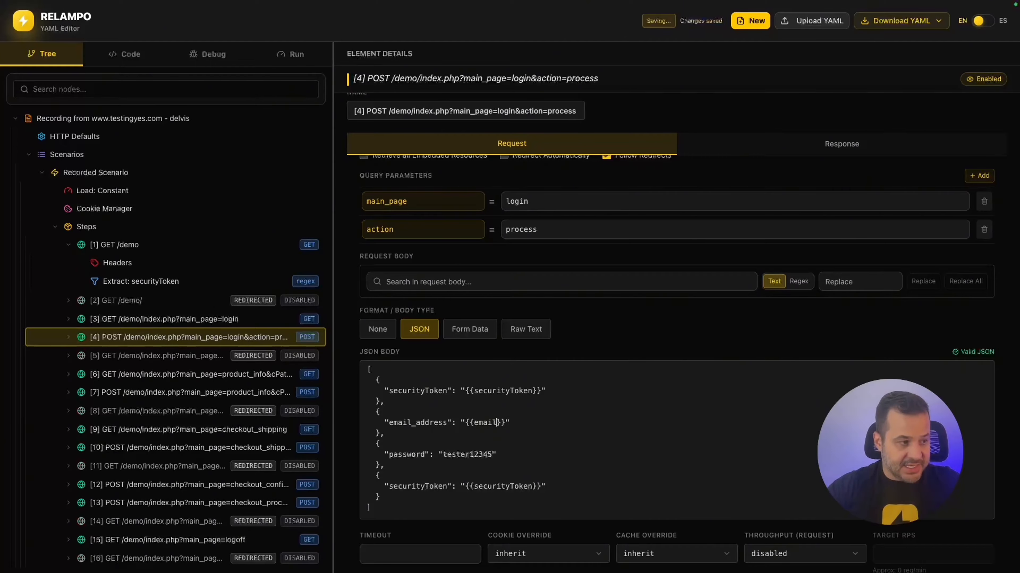
pyautogui.moveTo(492, 455); pyautogui.dragTo(443, 456)
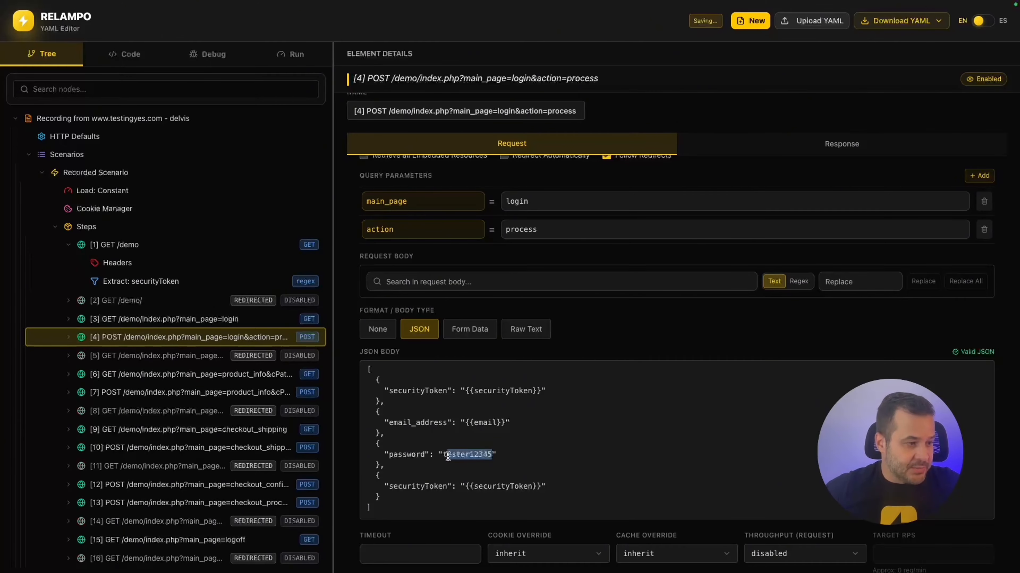
pyautogui.write('{{}}')
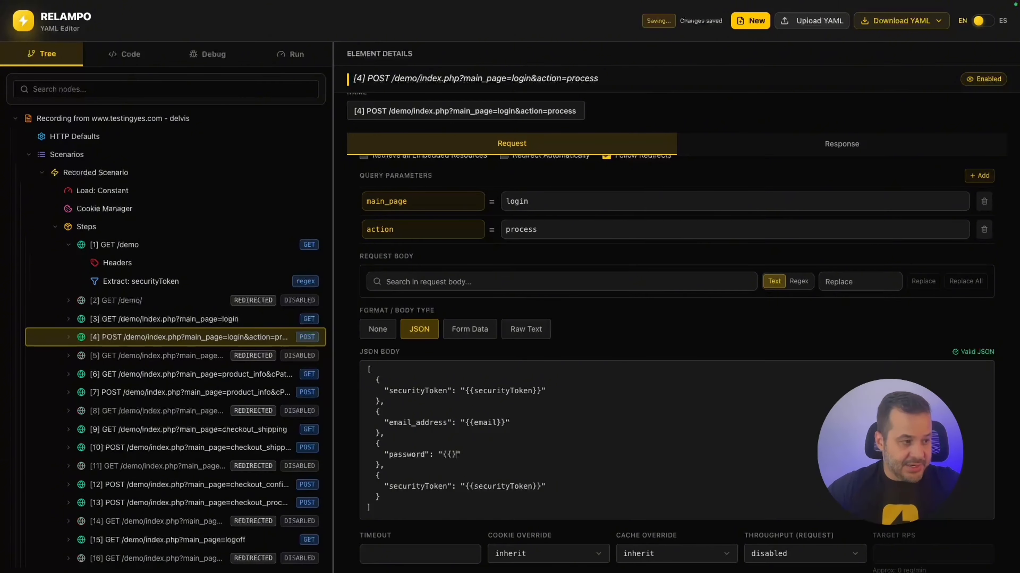
pyautogui.write('pass')
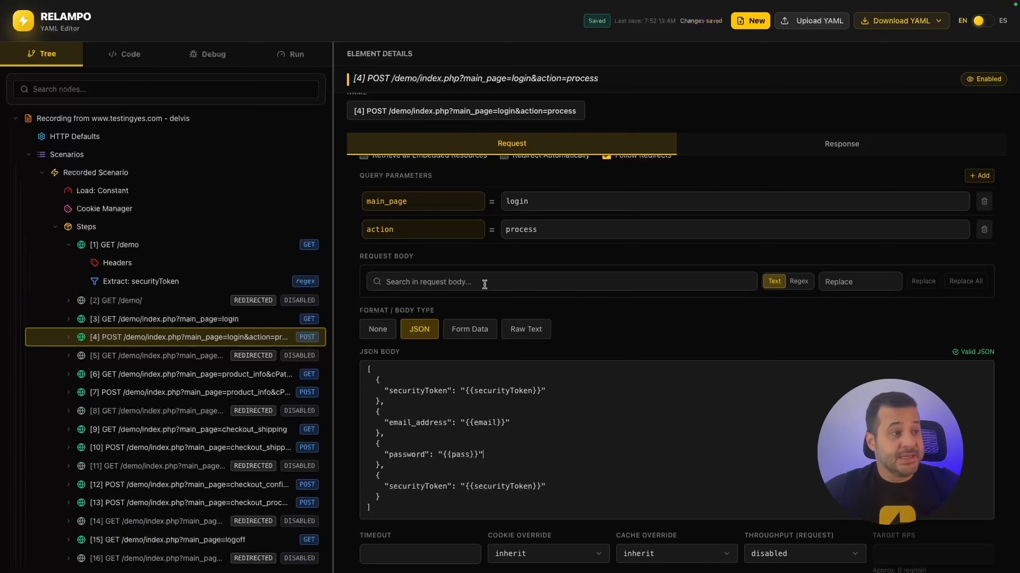
# Open users.csv from the Finder Files folder in TextEdit and move its window onto the desktop space.
pyautogui.hotkey('ctrl', 'Up')
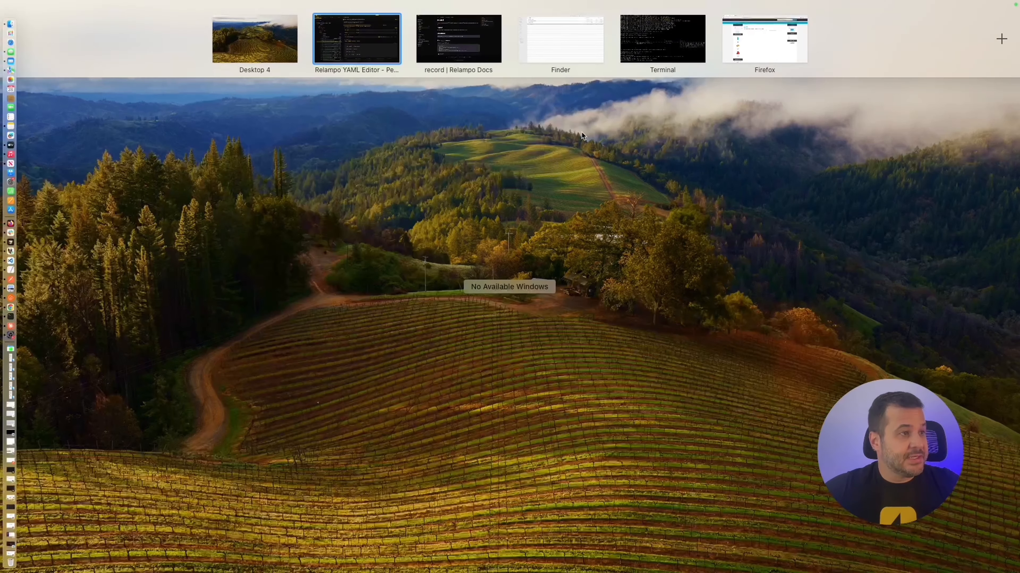
pyautogui.click(574, 48)
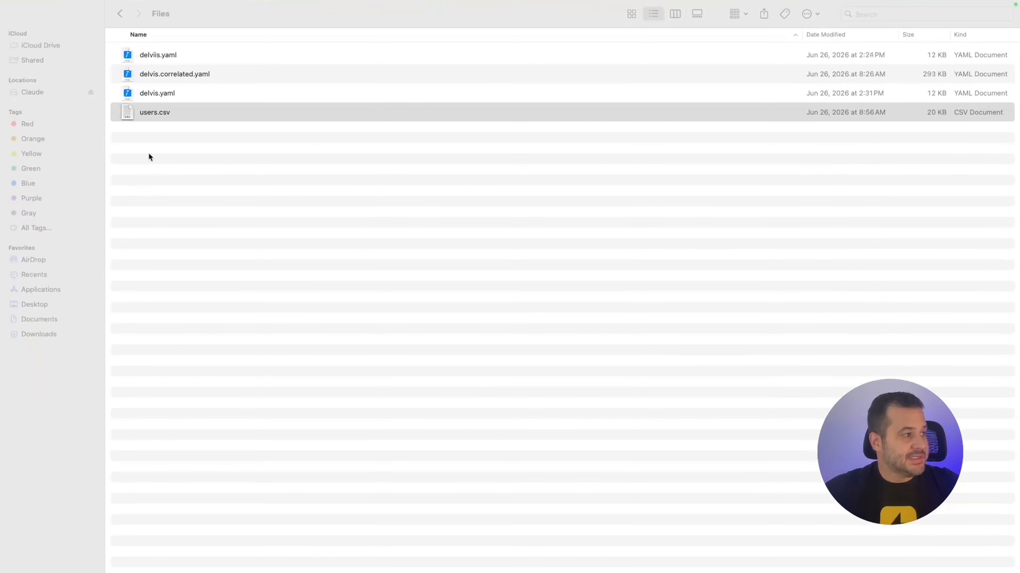
pyautogui.click(148, 116)
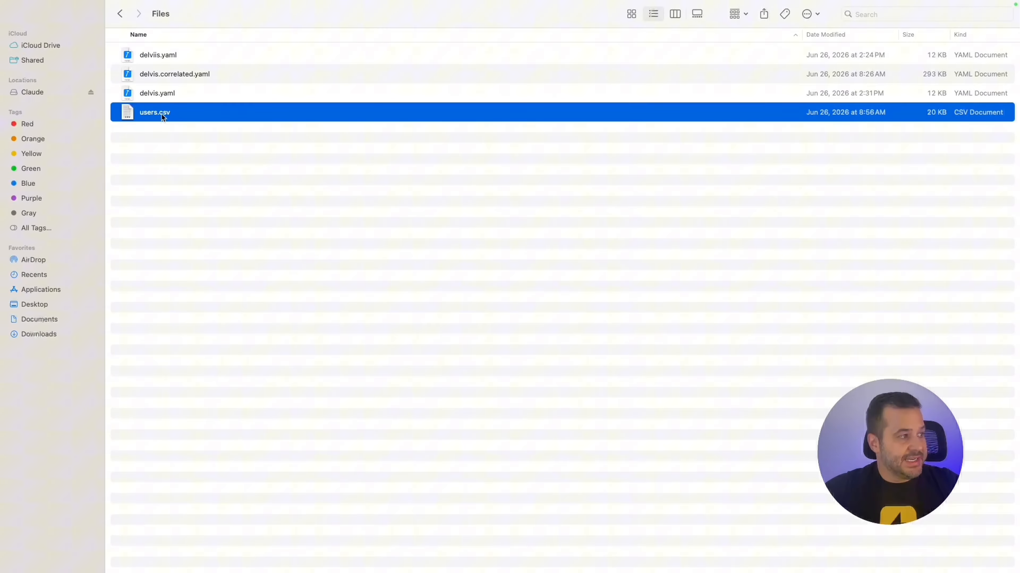
pyautogui.rightClick(148, 117)
pyautogui.moveTo(244, 130)
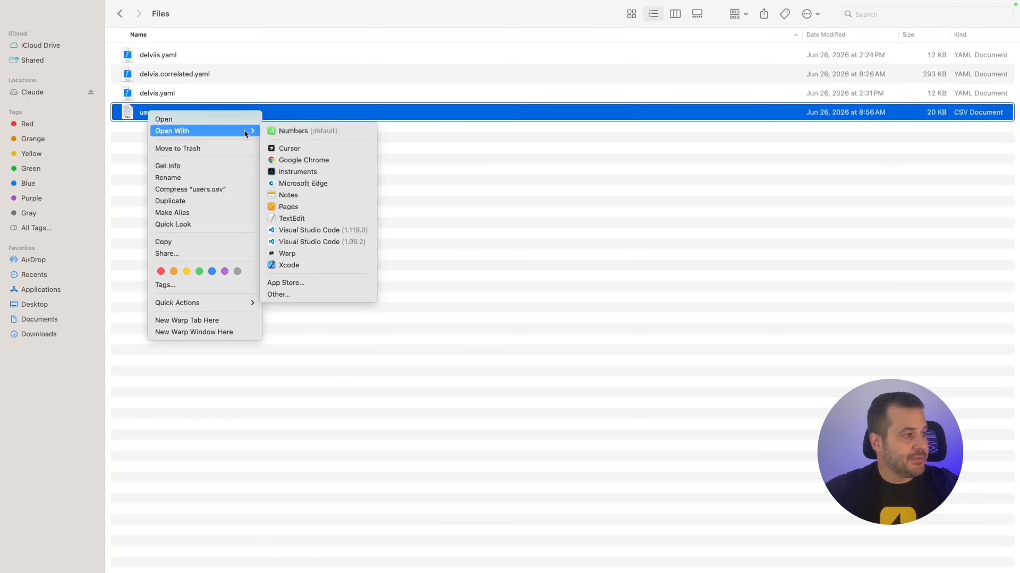
pyautogui.click(302, 147)
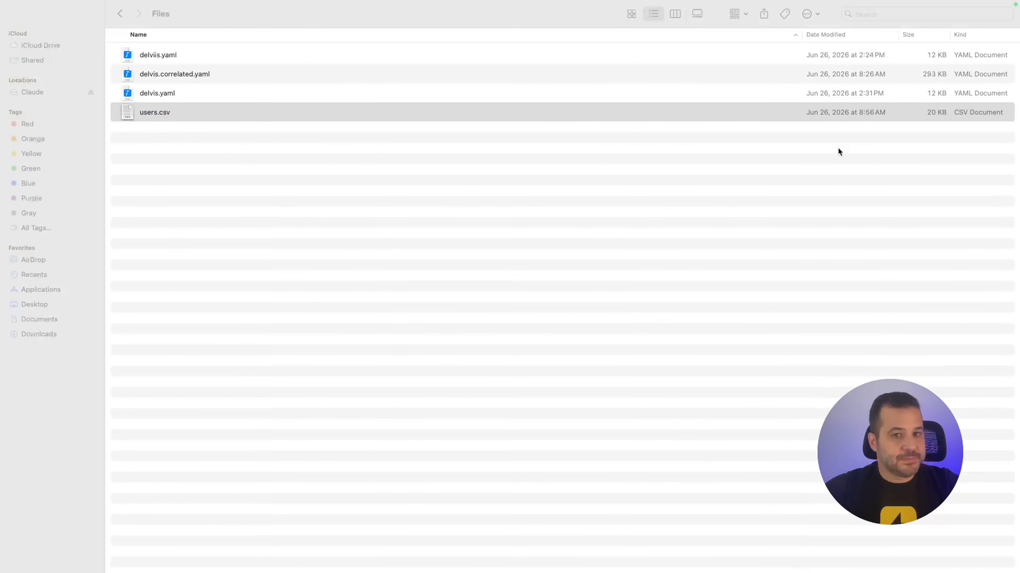
pyautogui.rightClick(144, 109)
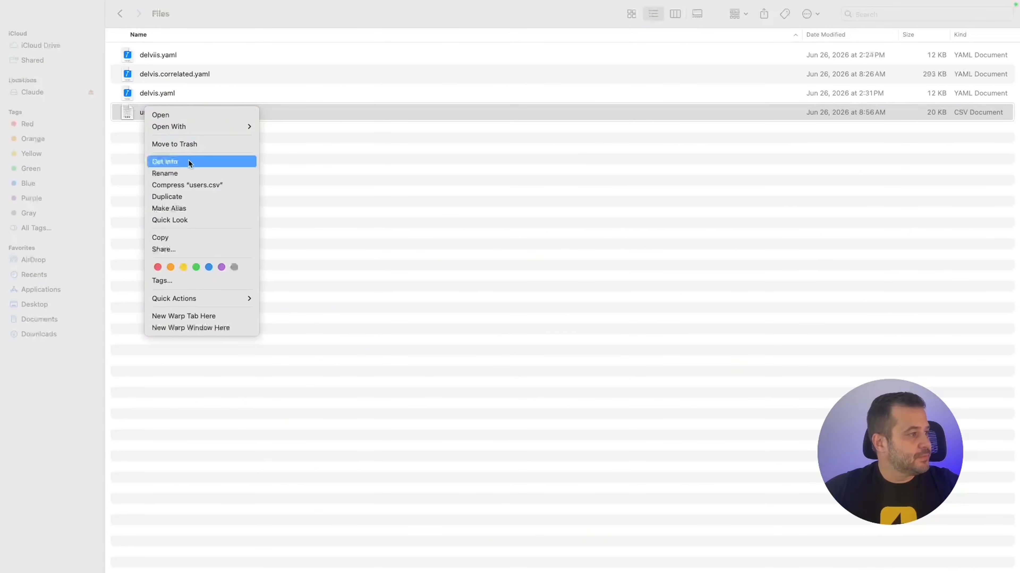
pyautogui.moveTo(195, 128)
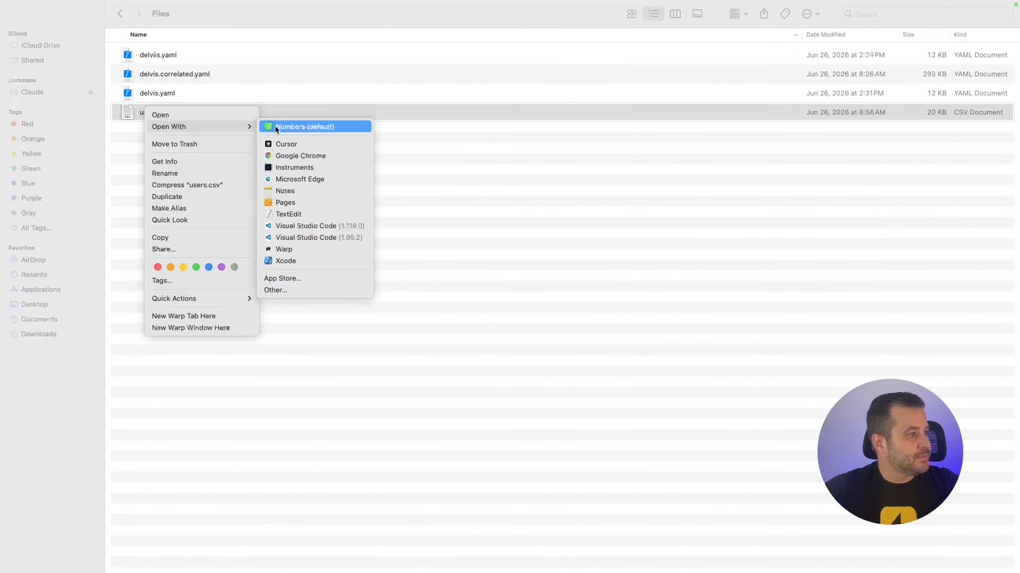
pyautogui.click(307, 214)
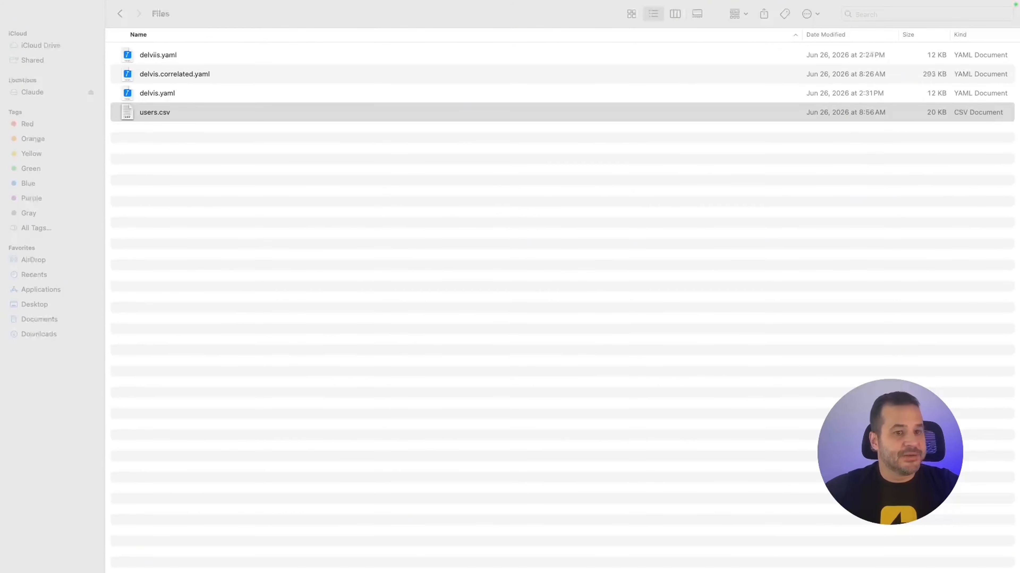
pyautogui.hotkey('ctrl', 'Up')
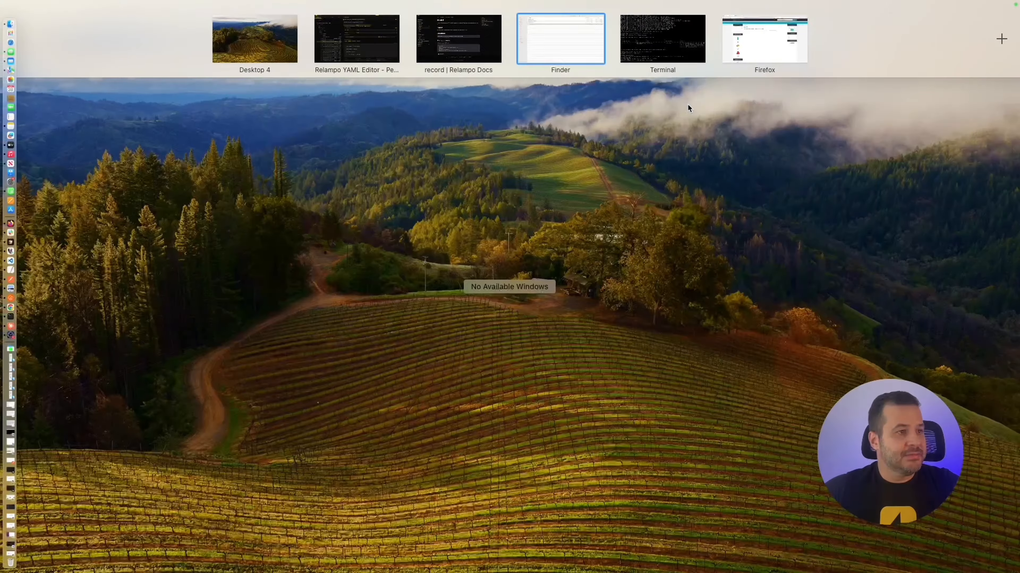
pyautogui.moveTo(743, 109); pyautogui.dragTo(489, 131)
# Show users.csv full screen with enlarged text and scroll down to its 500th test-account row.
pyautogui.click(324, 162)
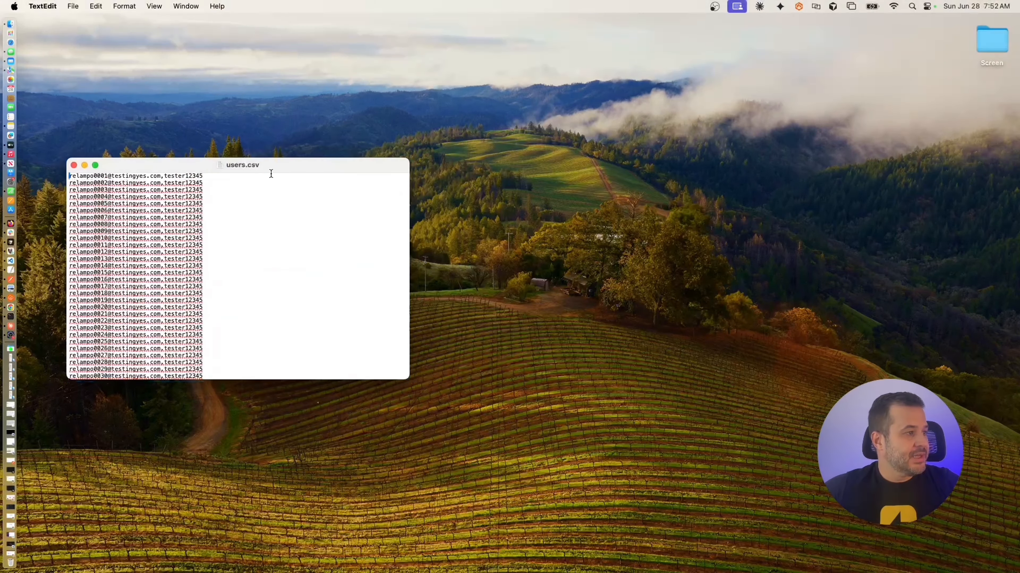
pyautogui.click(94, 164)
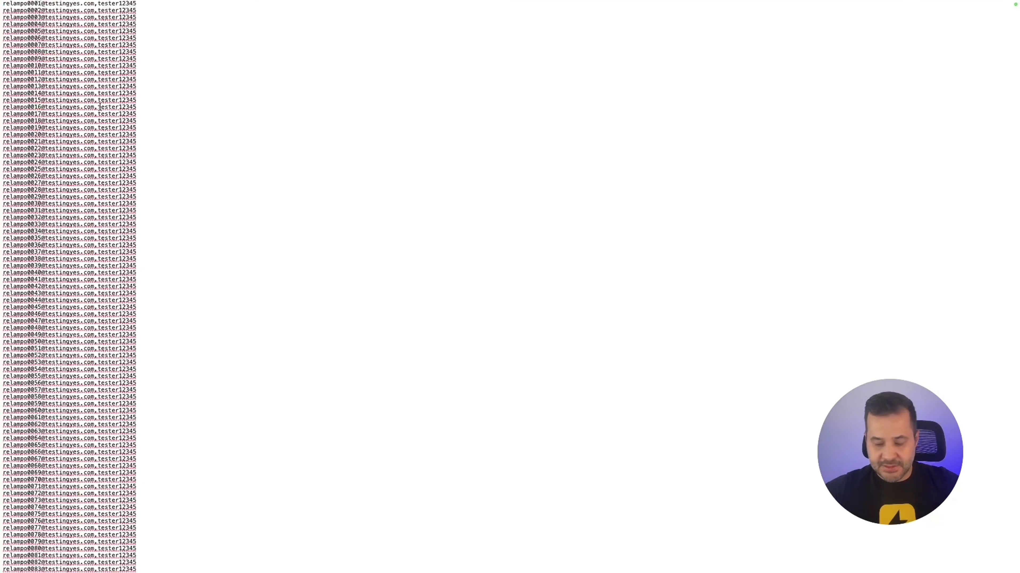
pyautogui.press('super+plus')
pyautogui.press('super+plus')
pyautogui.press('super+plus')
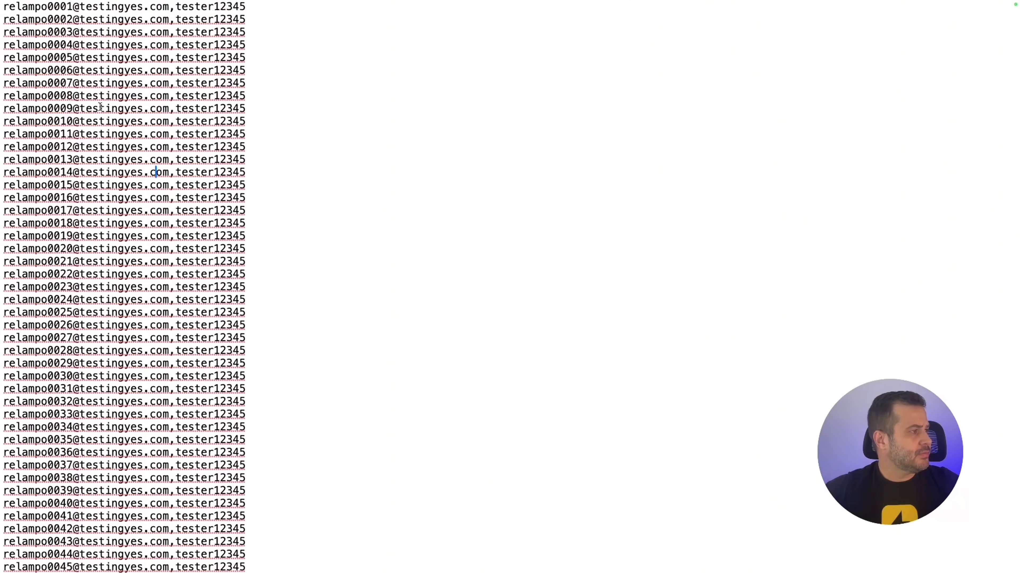
pyautogui.press('super+plus')
pyautogui.press('super+plus')
pyautogui.press('super+plus')
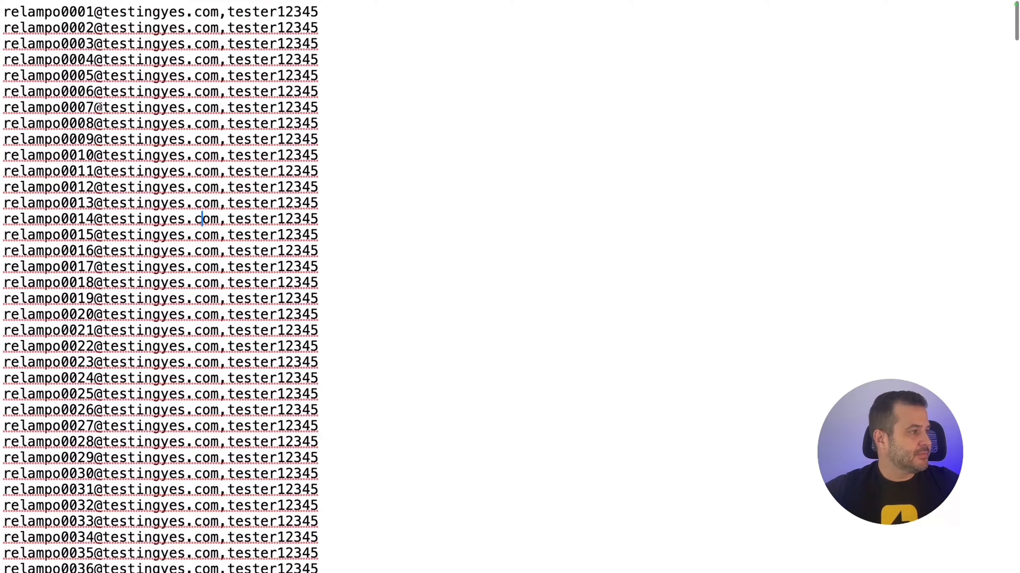
pyautogui.scroll(2, 100, 107)
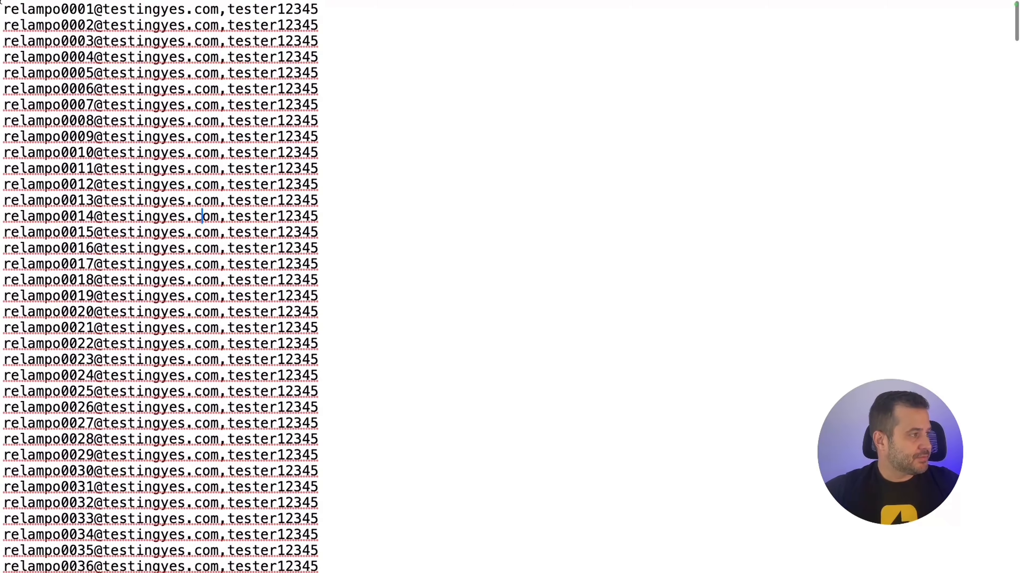
pyautogui.moveTo(5, 8); pyautogui.dragTo(183, 15)
pyautogui.scroll(-20, 273, 215)
pyautogui.doubleClick(273, 215)
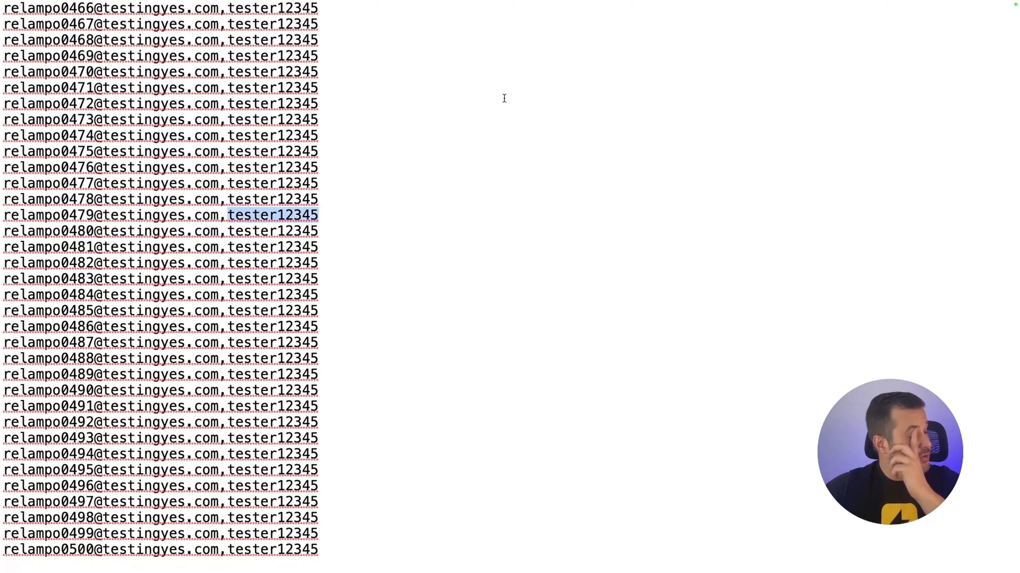
pyautogui.click(506, 111)
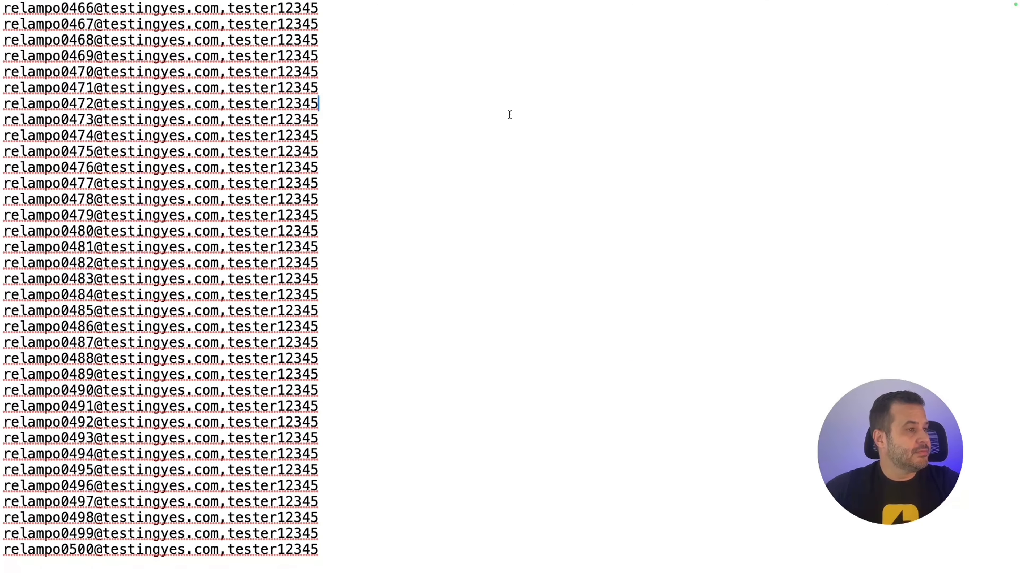
pyautogui.click(507, 114)
pyautogui.click(533, 87)
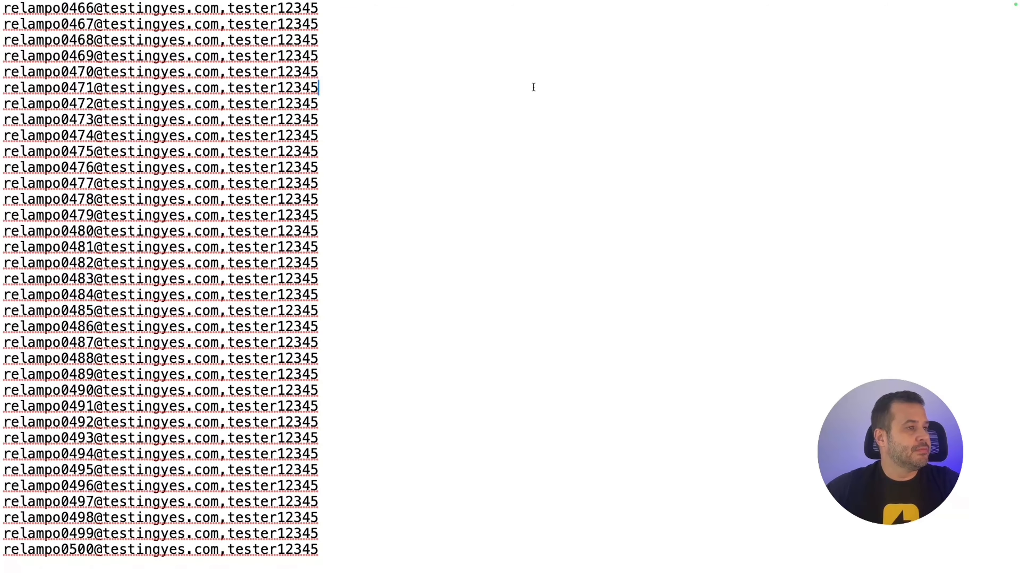
pyautogui.hotkey('ctrl', 'Up')
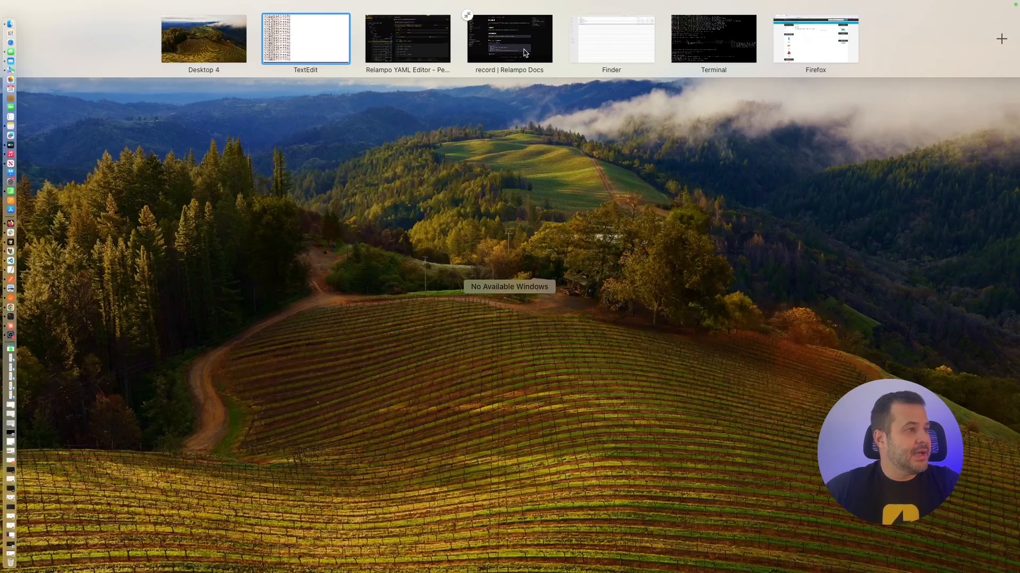
# Add a Data Source to the test root, loaded from users.csv.
pyautogui.click(390, 47)
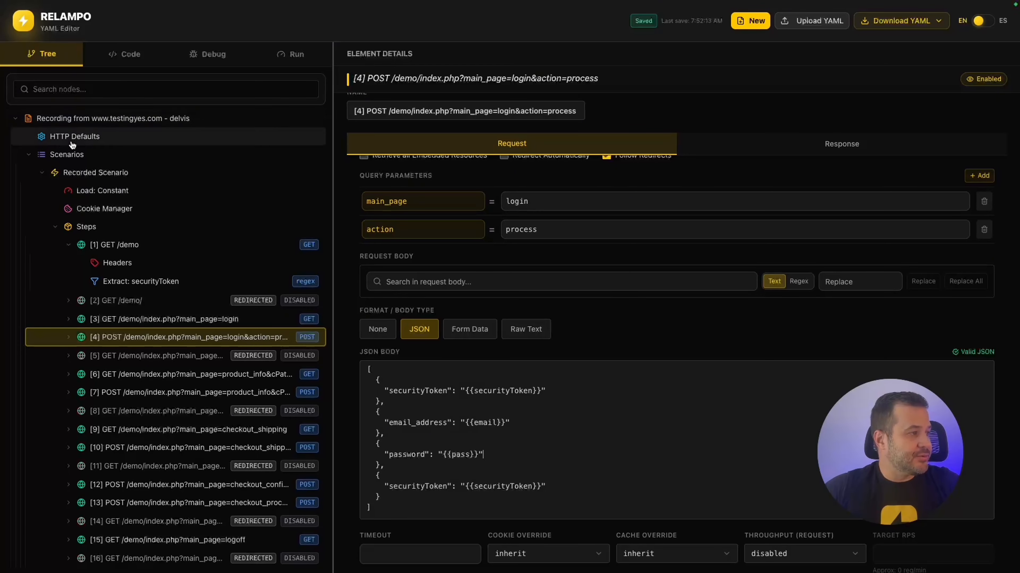
pyautogui.rightClick(95, 120)
pyautogui.click(134, 181)
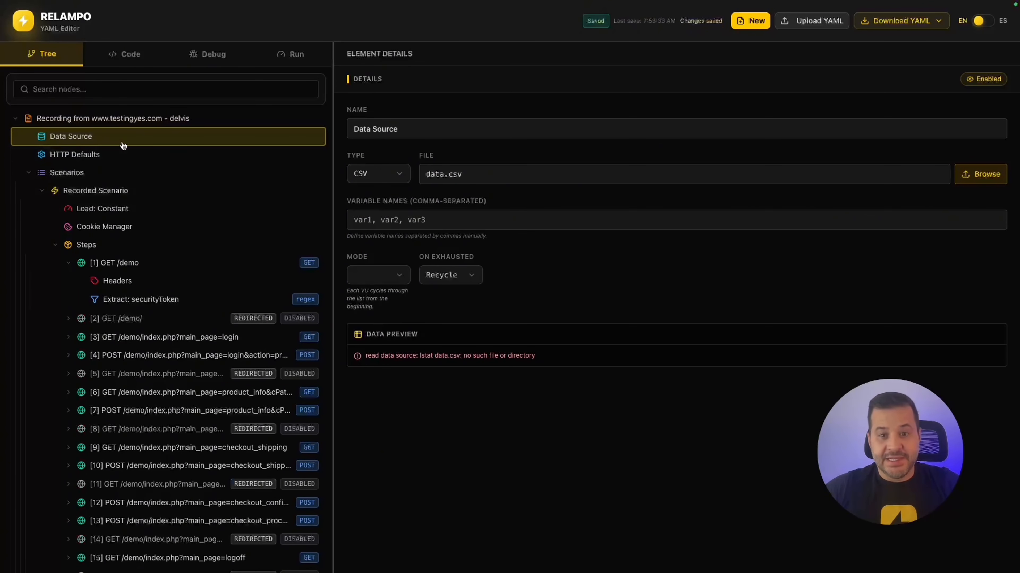
pyautogui.click(981, 179)
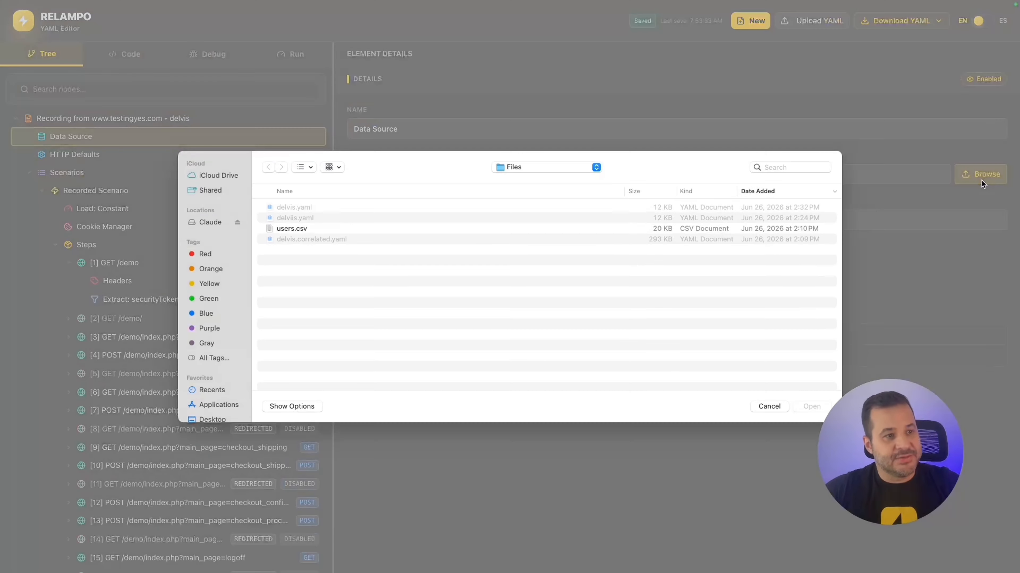
pyautogui.click(297, 229)
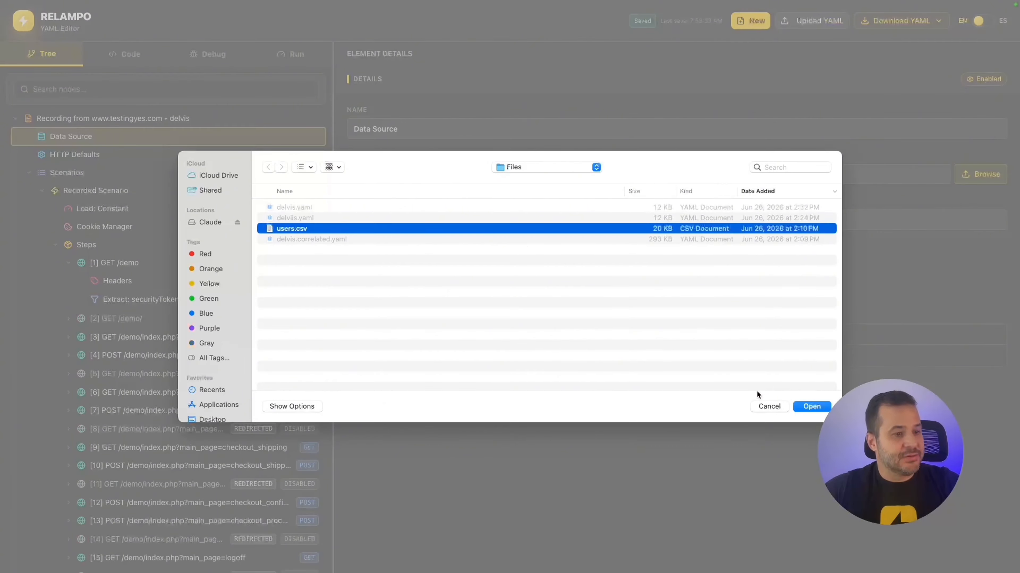
pyautogui.click(812, 406)
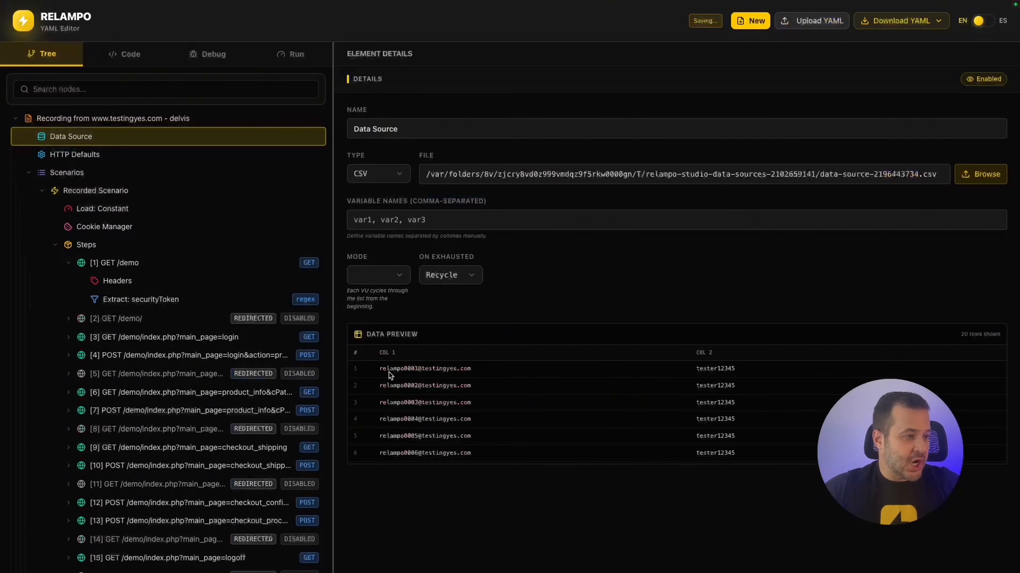
# Name the CSV columns email and pass, then check the login body uses {{email}} and {{pass}}.
pyautogui.moveTo(377, 370); pyautogui.dragTo(785, 449)
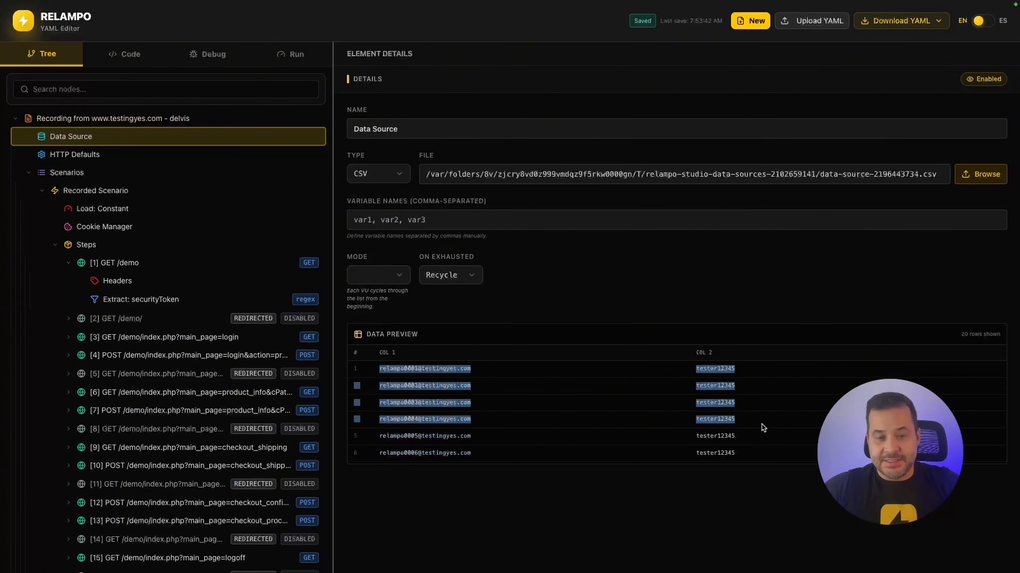
pyautogui.click(425, 403)
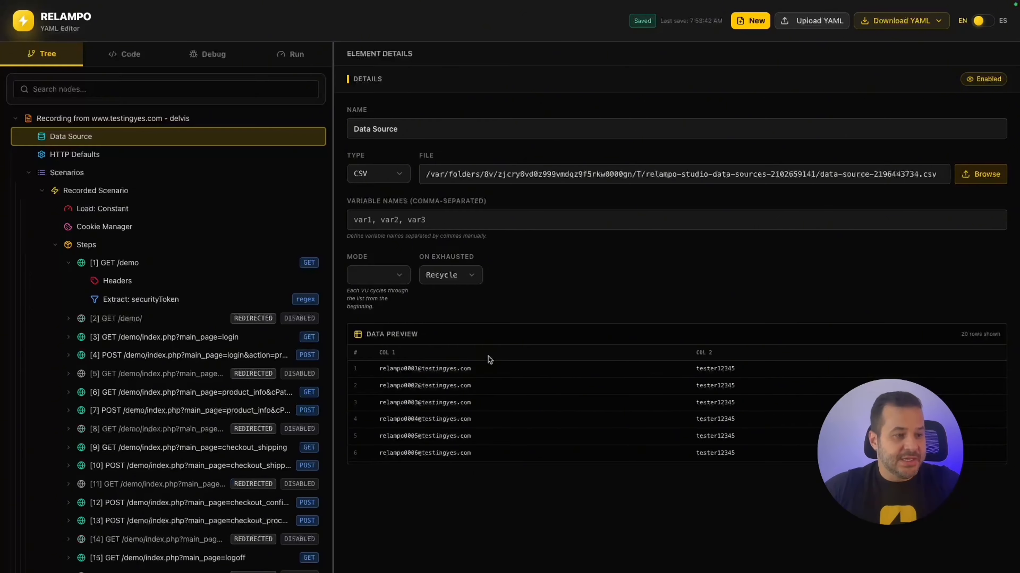
pyautogui.click(456, 222)
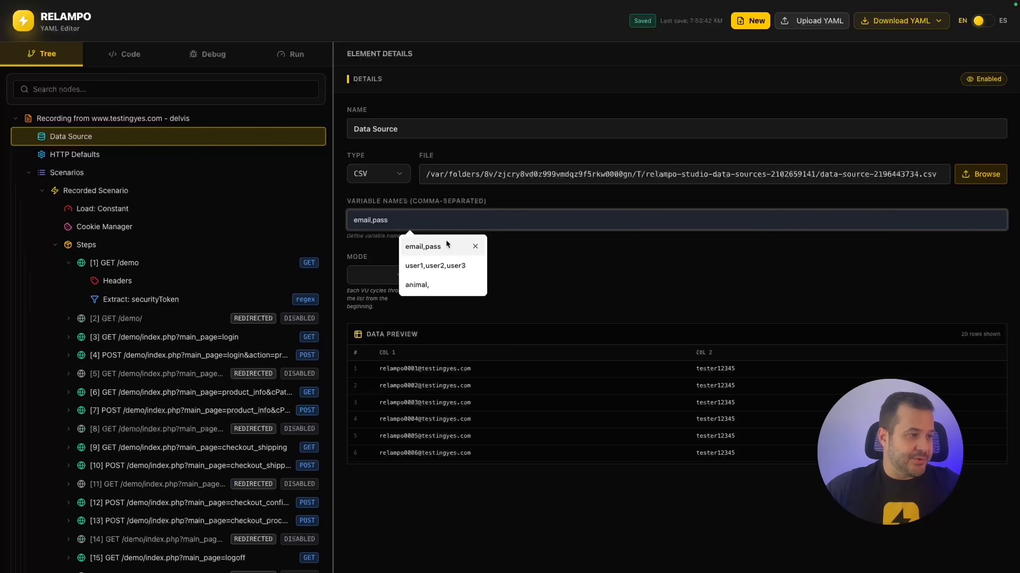
pyautogui.click(442, 246)
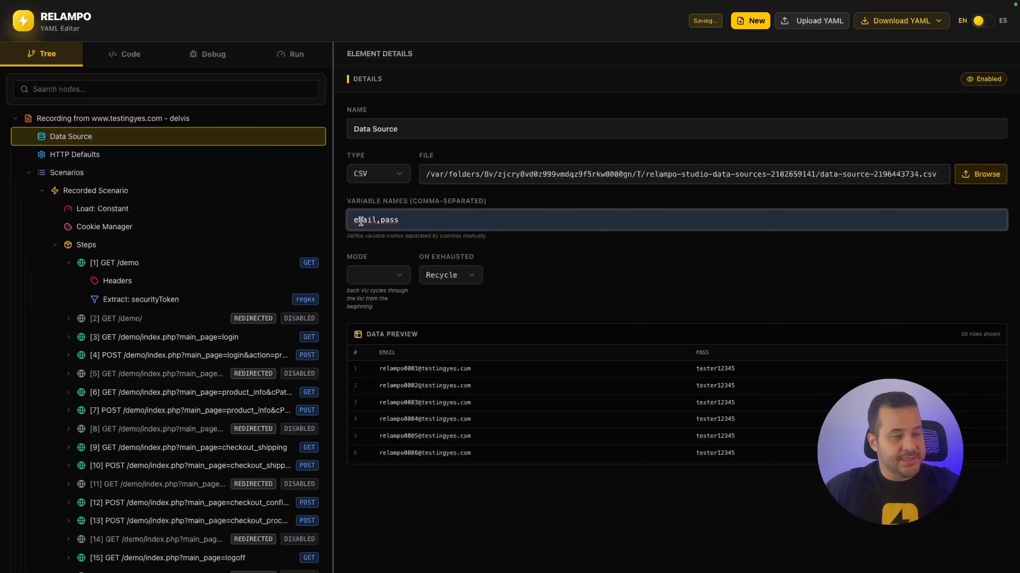
pyautogui.tripleClick(433, 219)
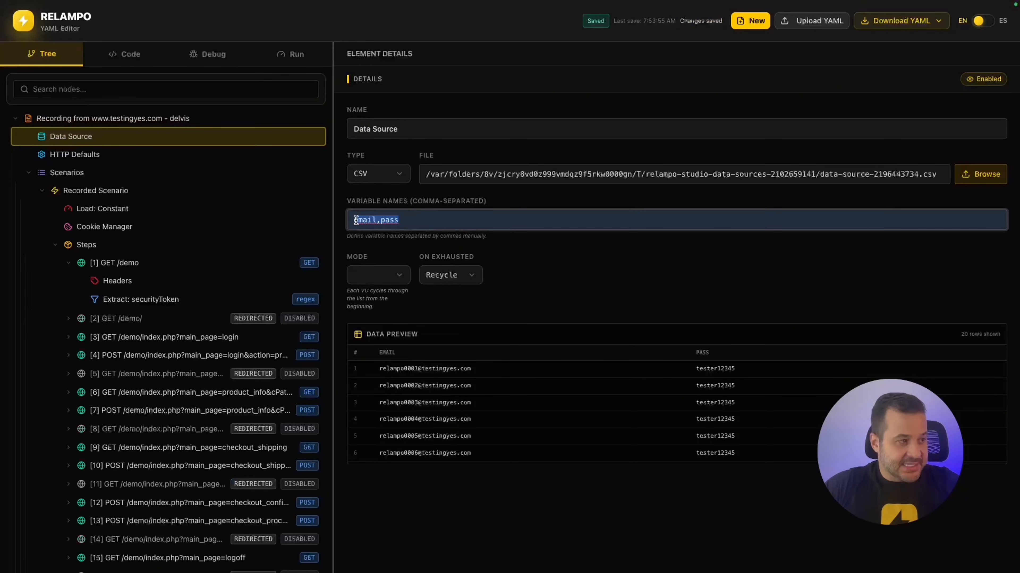
pyautogui.click(168, 358)
pyautogui.scroll(-1, 499, 466)
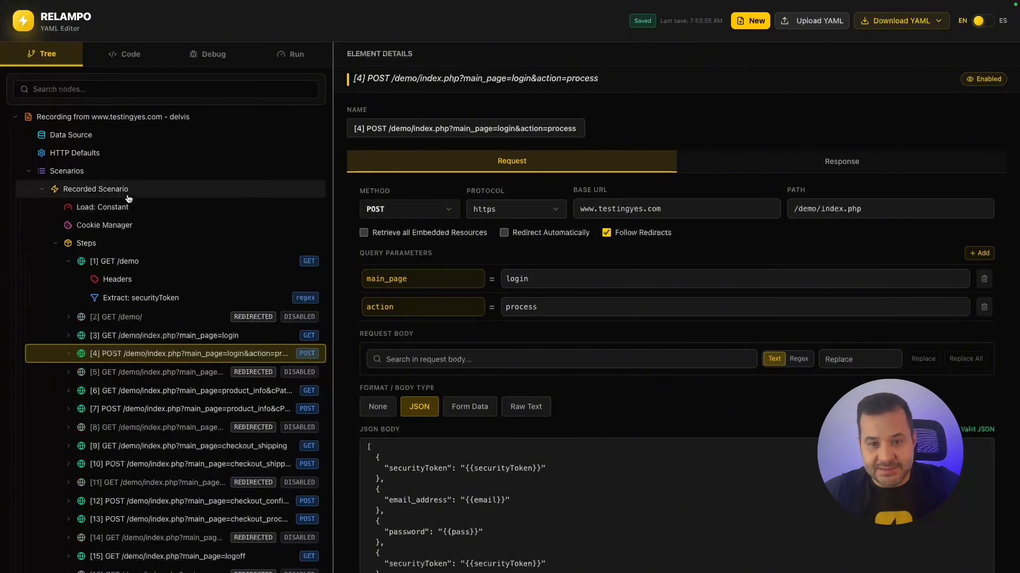
# Collapse the [1] GET /demo step in the Tree, hiding its Headers and Extract.
pyautogui.click(68, 261)
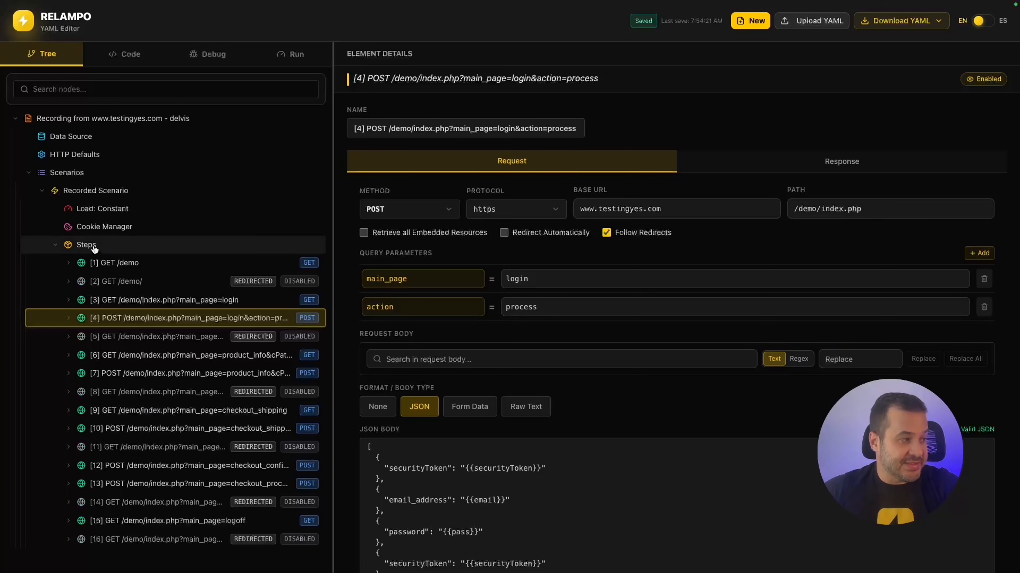
pyautogui.rightClick(95, 247)
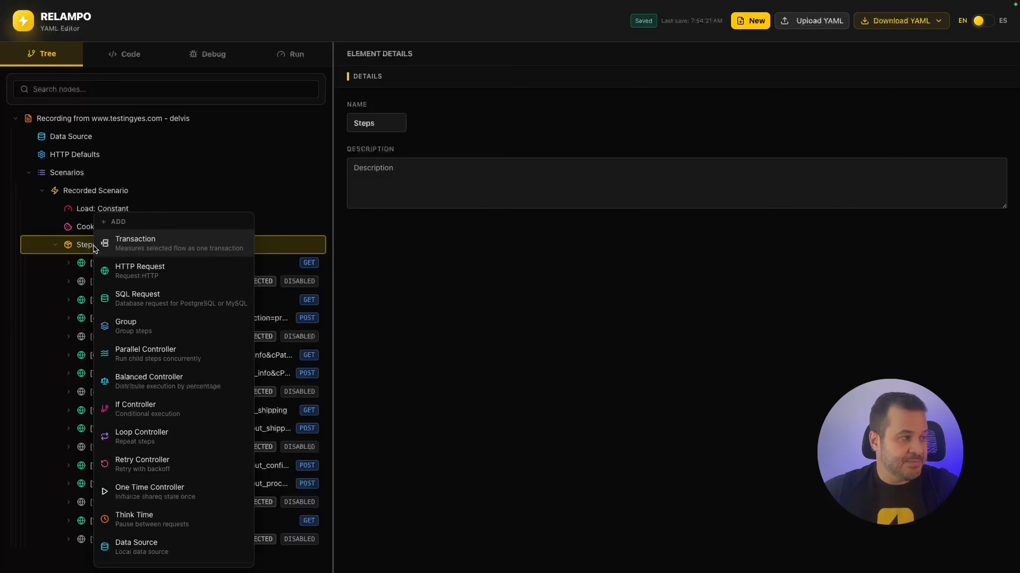
# Add a Think Time with a random Range of 5s to 10s under the [4] POST login step.
pyautogui.click(142, 519)
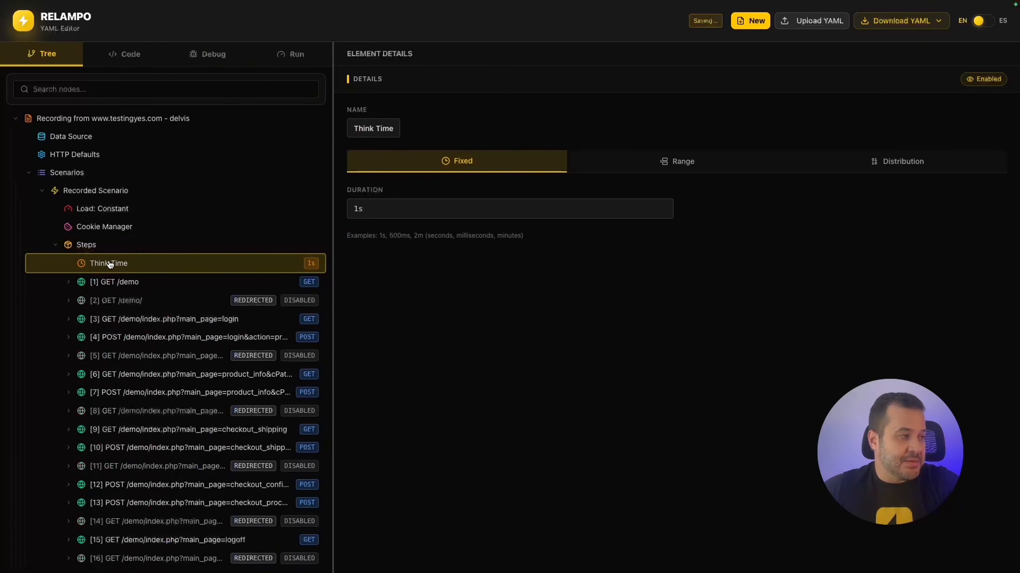
pyautogui.click(651, 164)
pyautogui.click(451, 218)
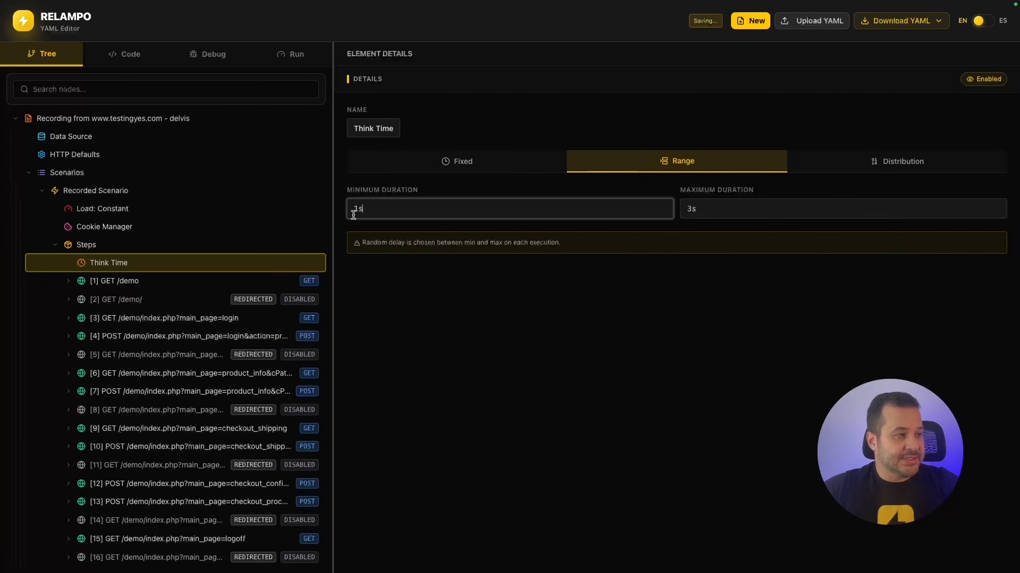
pyautogui.doubleClick(355, 215)
pyautogui.write('5s')
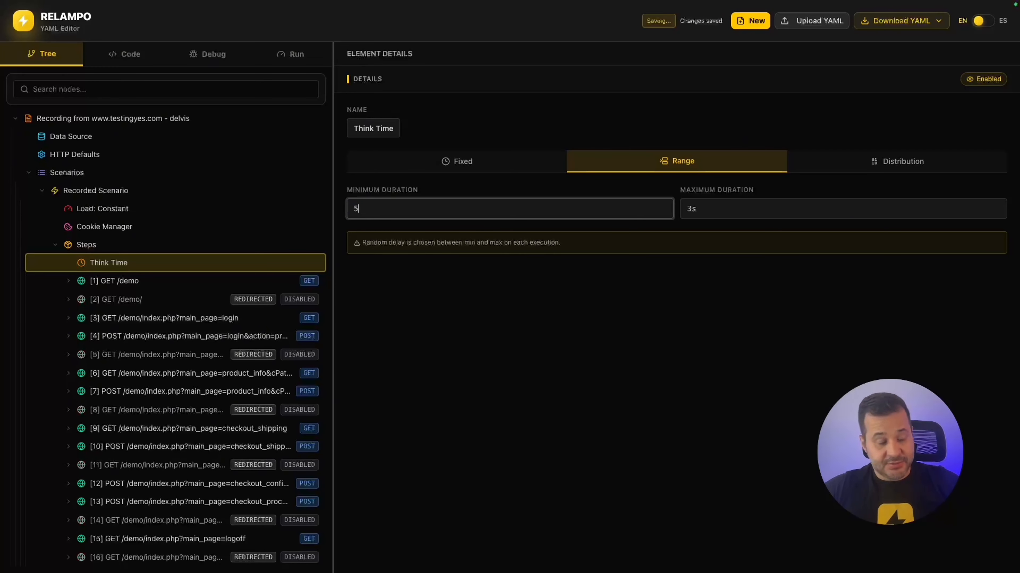
pyautogui.doubleClick(724, 211)
pyautogui.write('10s')
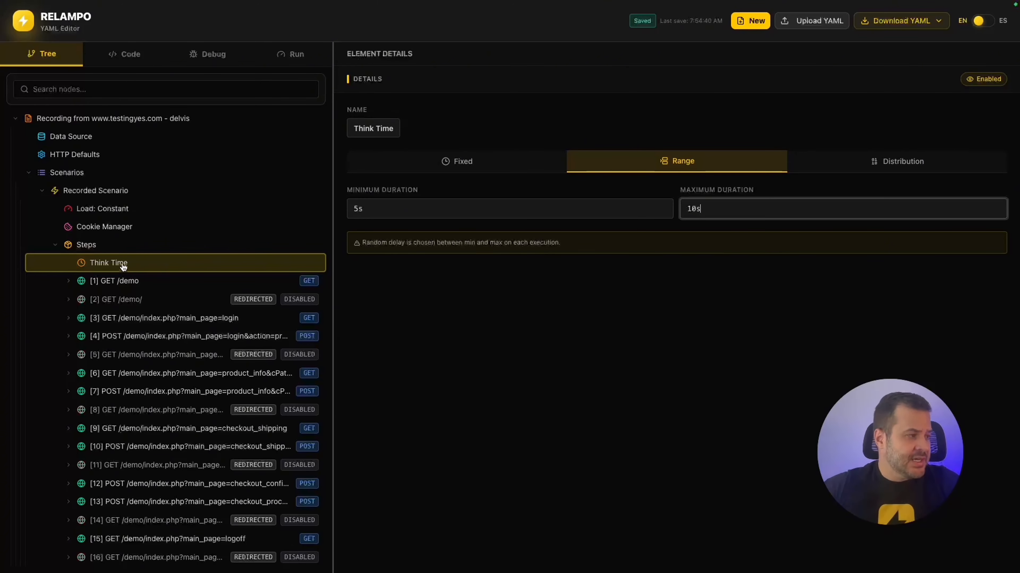
pyautogui.moveTo(118, 262); pyautogui.dragTo(161, 377)
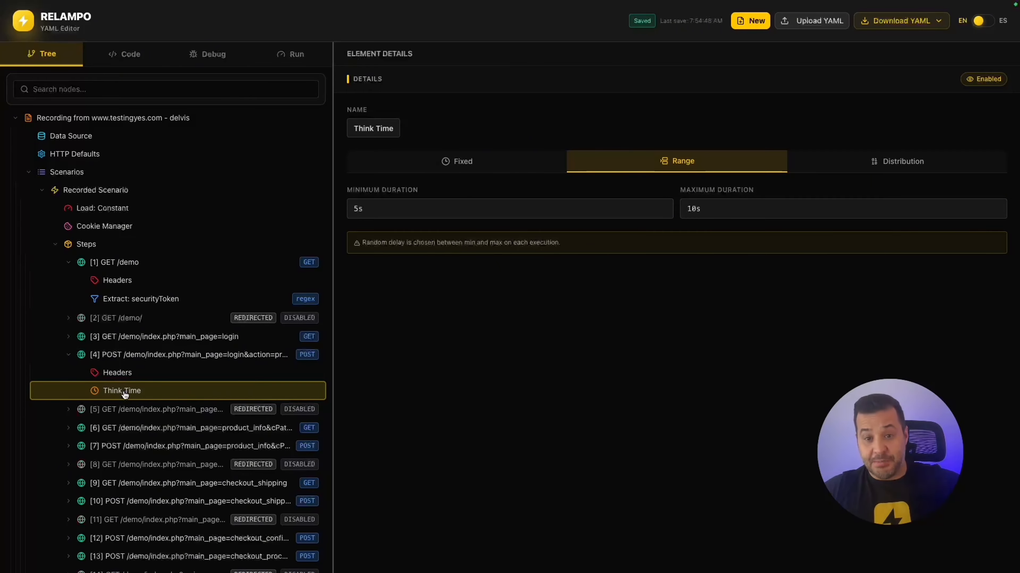
pyautogui.click(71, 358)
# Delete the status 200 Assertion from the [3] GET login step, leaving only Headers.
pyautogui.rightClick(128, 336)
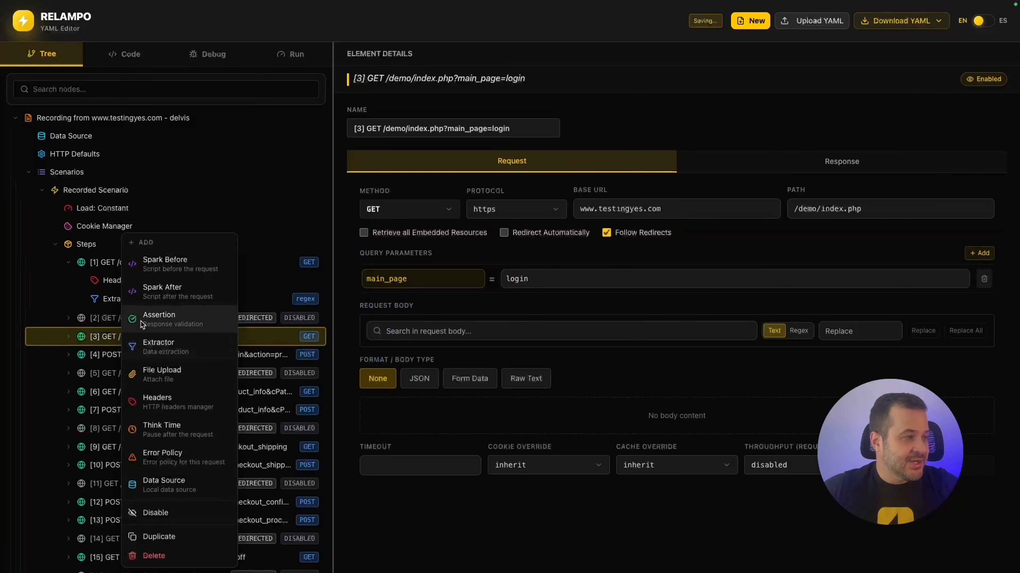
pyautogui.click(171, 321)
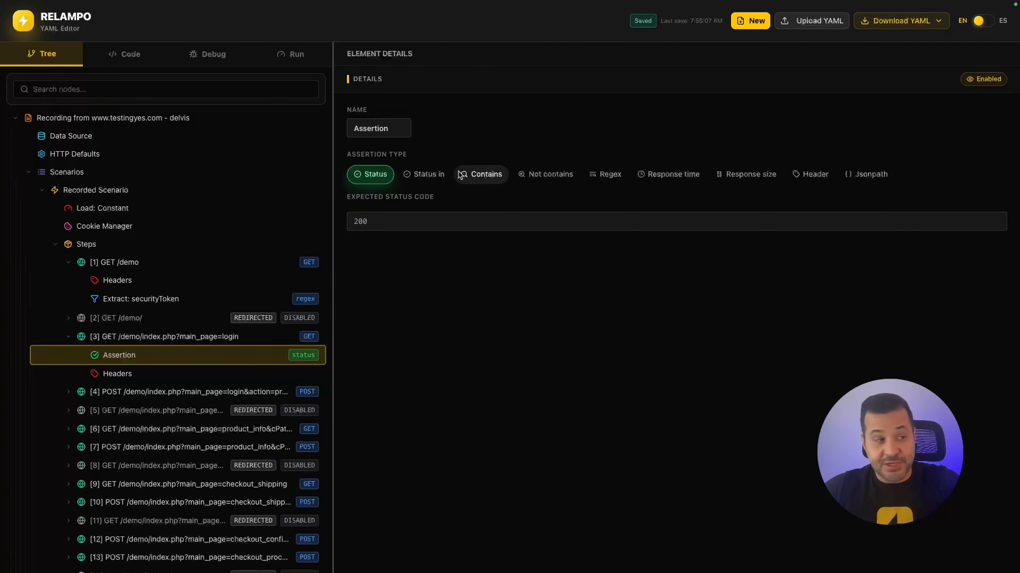
pyautogui.rightClick(119, 357)
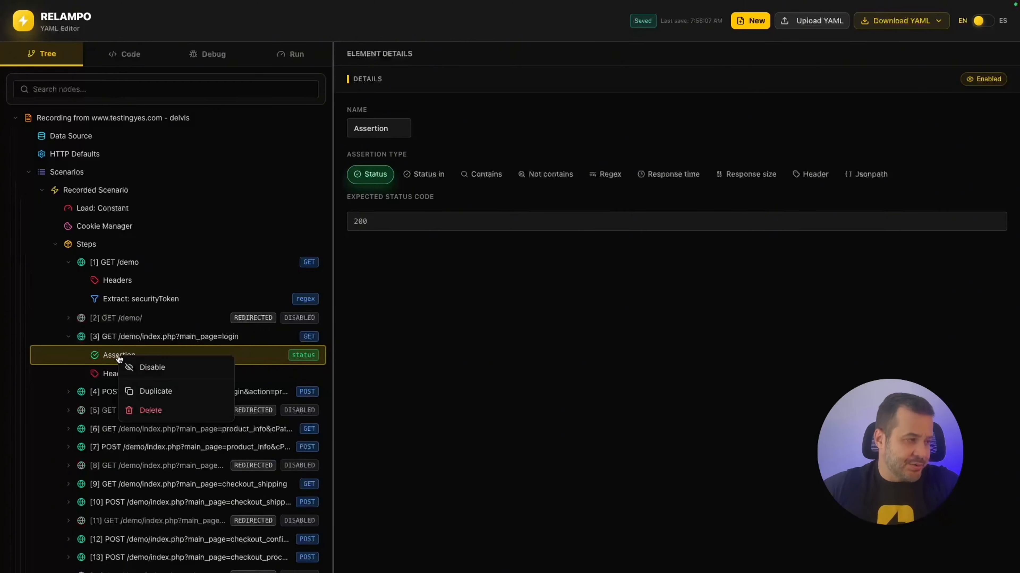
pyautogui.click(159, 414)
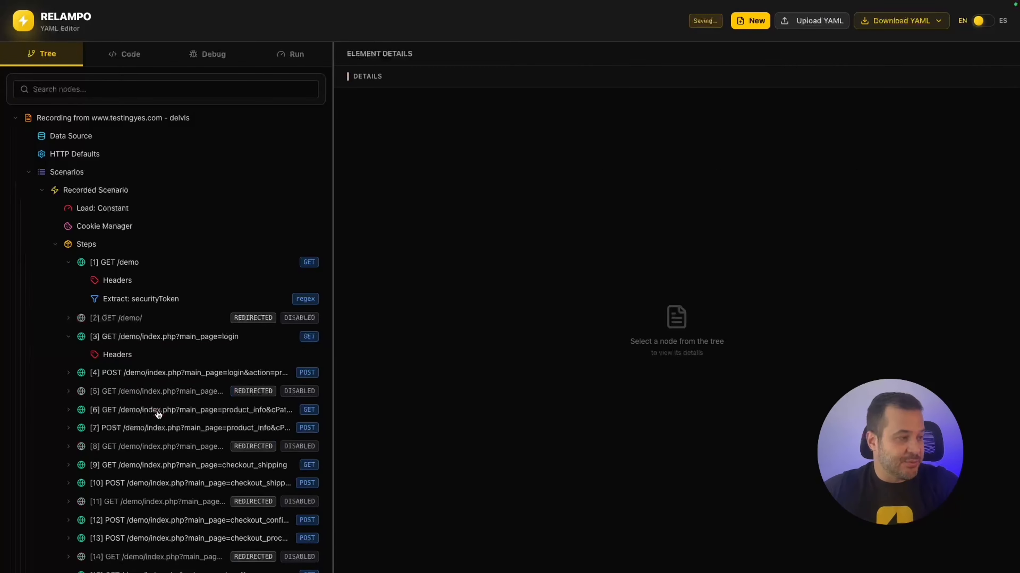
pyautogui.rightClick(127, 263)
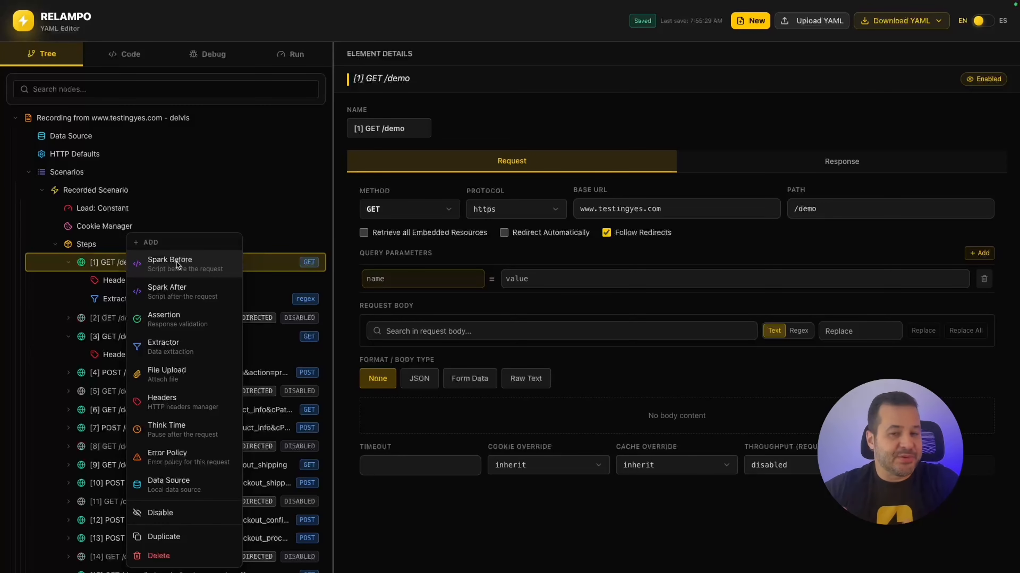
pyautogui.click(177, 297)
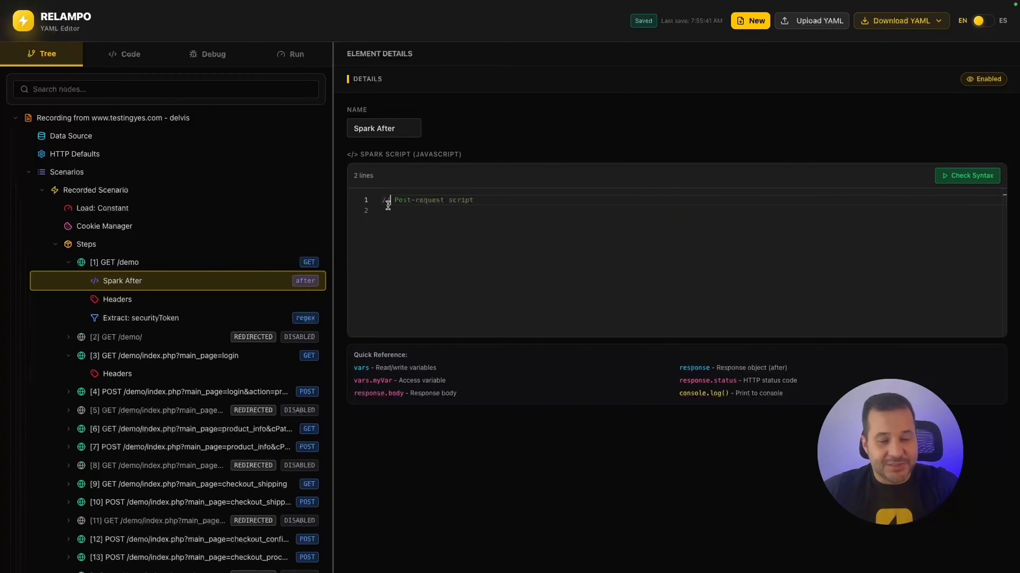
pyautogui.rightClick(135, 287)
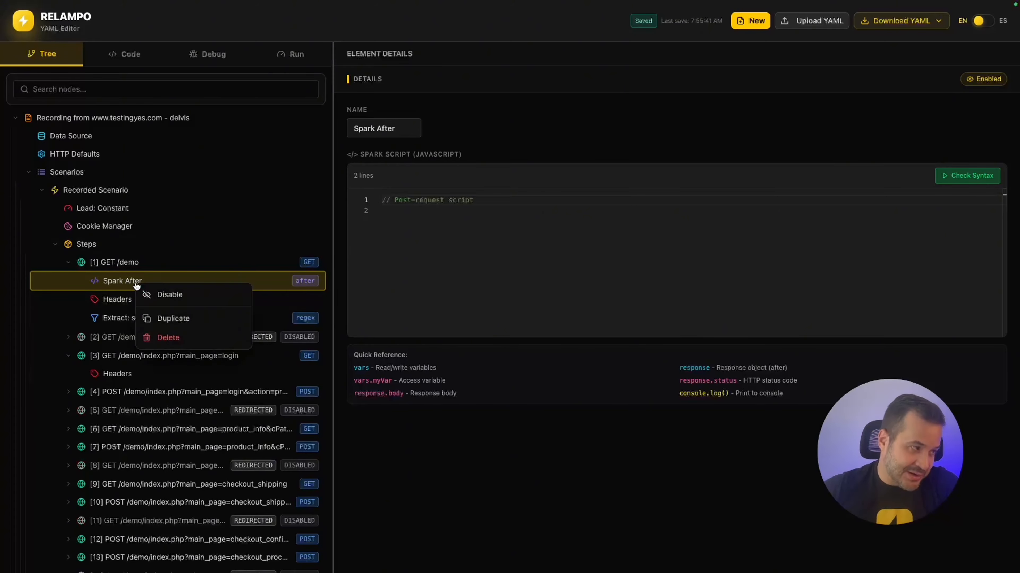
pyautogui.click(174, 338)
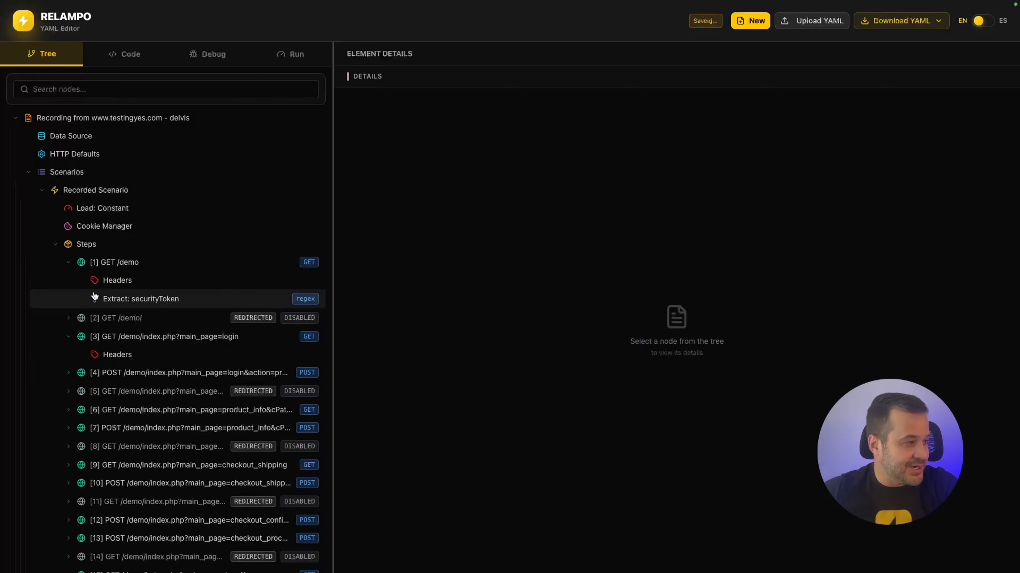
pyautogui.rightClick(118, 264)
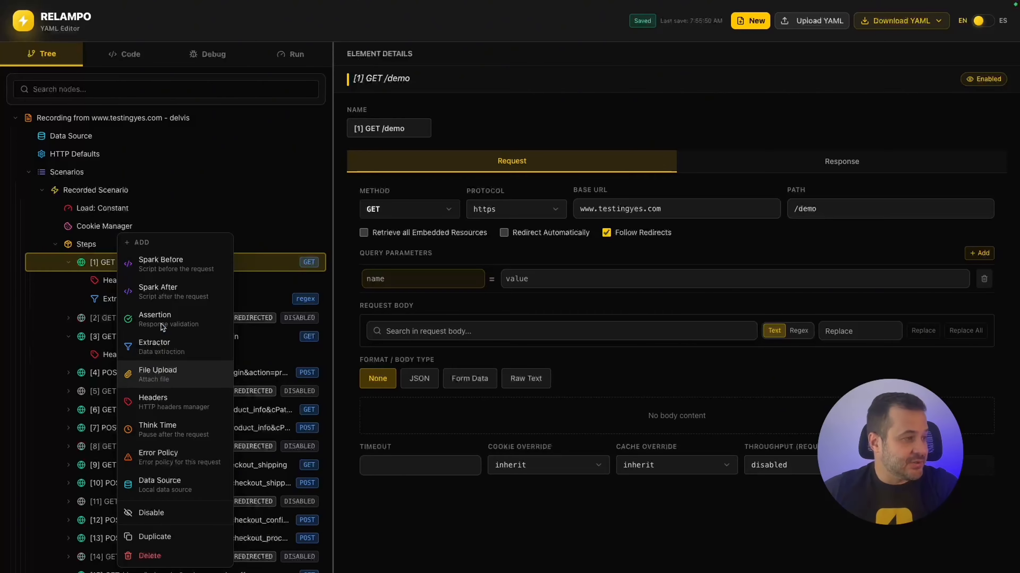
# Select Recorded Scenario and collapse steps [1] GET /demo and [3] login.
pyautogui.click(85, 244)
pyautogui.rightClick(85, 245)
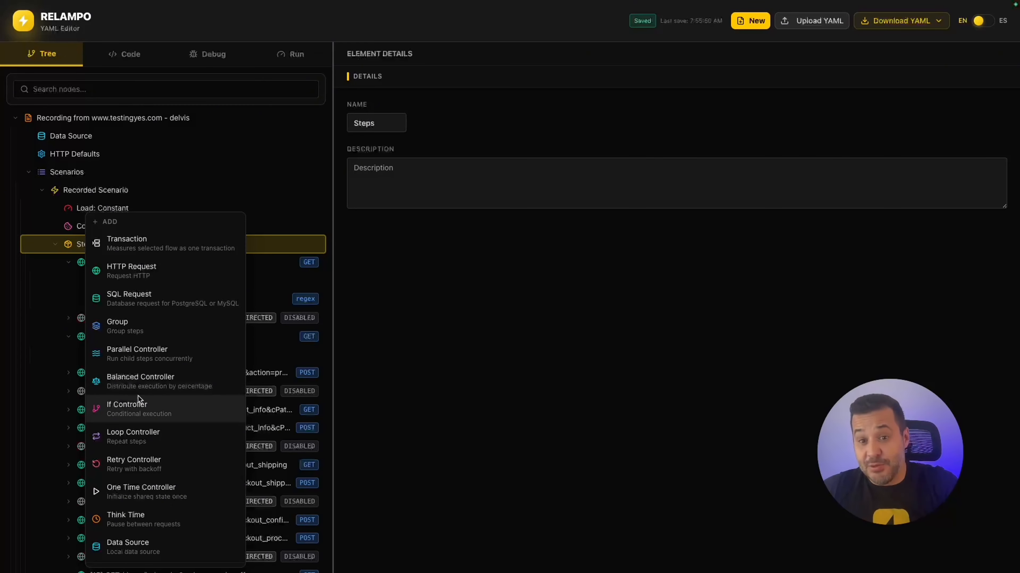
pyautogui.click(106, 191)
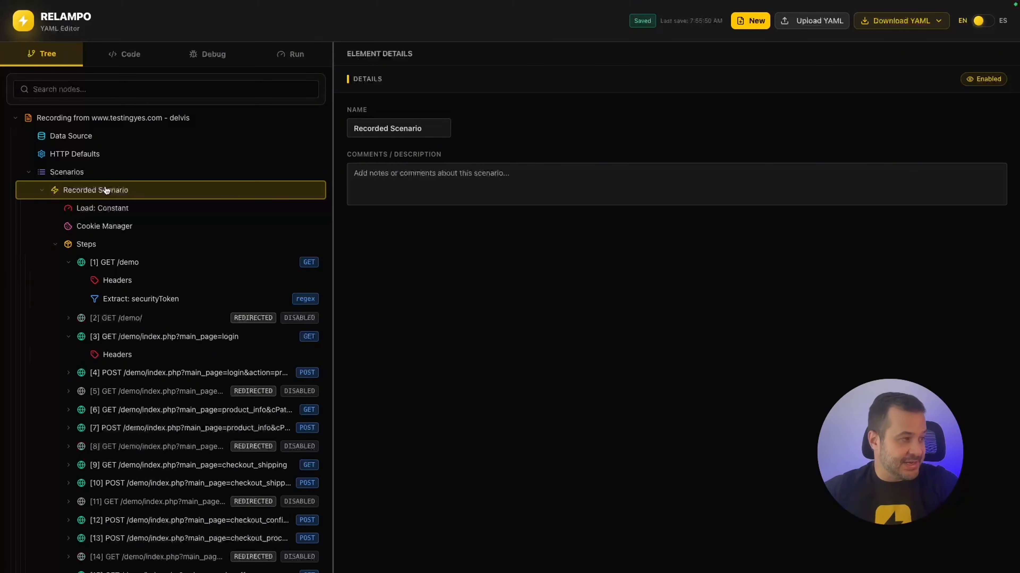
pyautogui.click(69, 263)
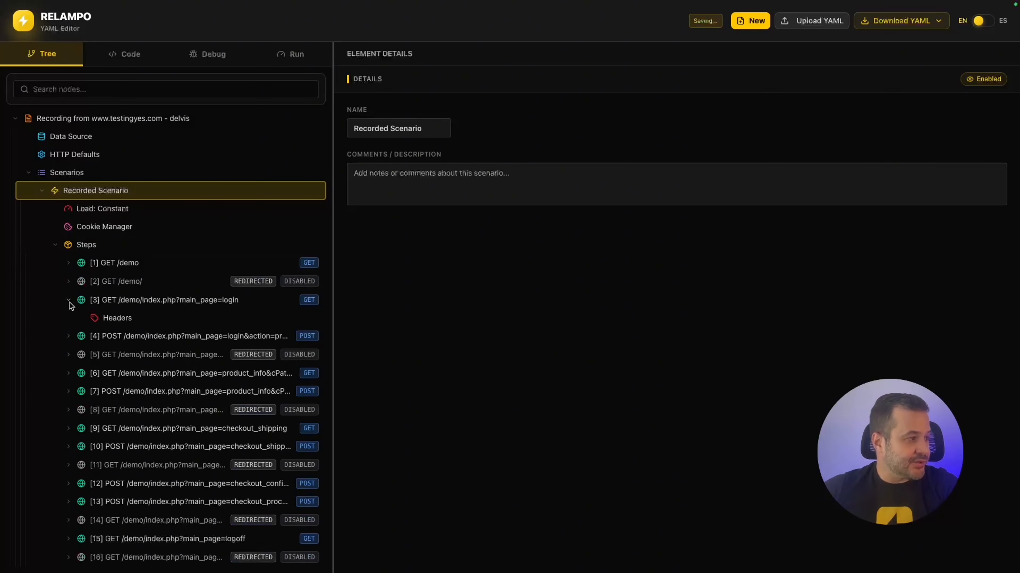
pyautogui.click(69, 300)
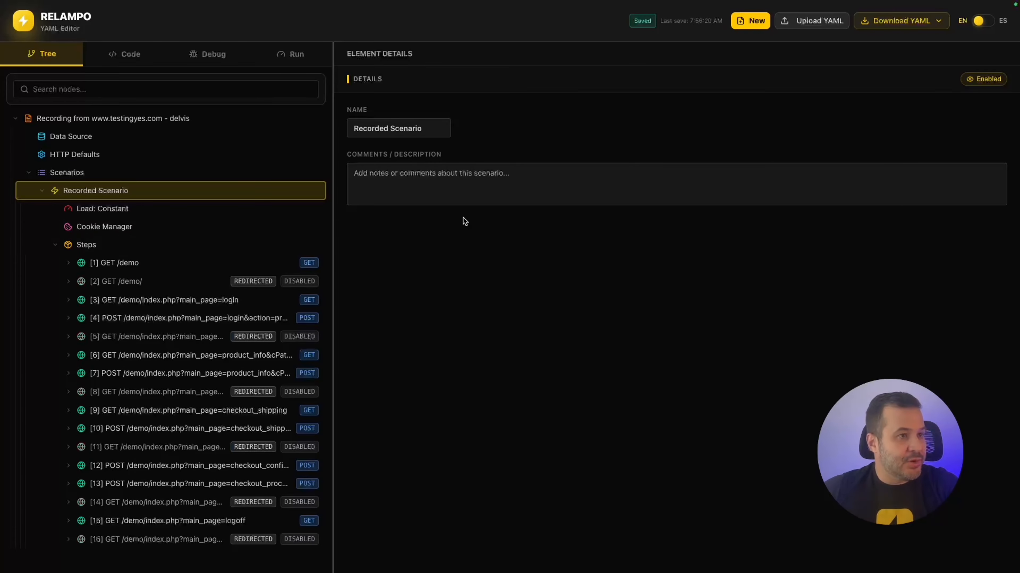
# Download the YAML without recorded responses as delvis.correlated.yaml.
pyautogui.click(909, 21)
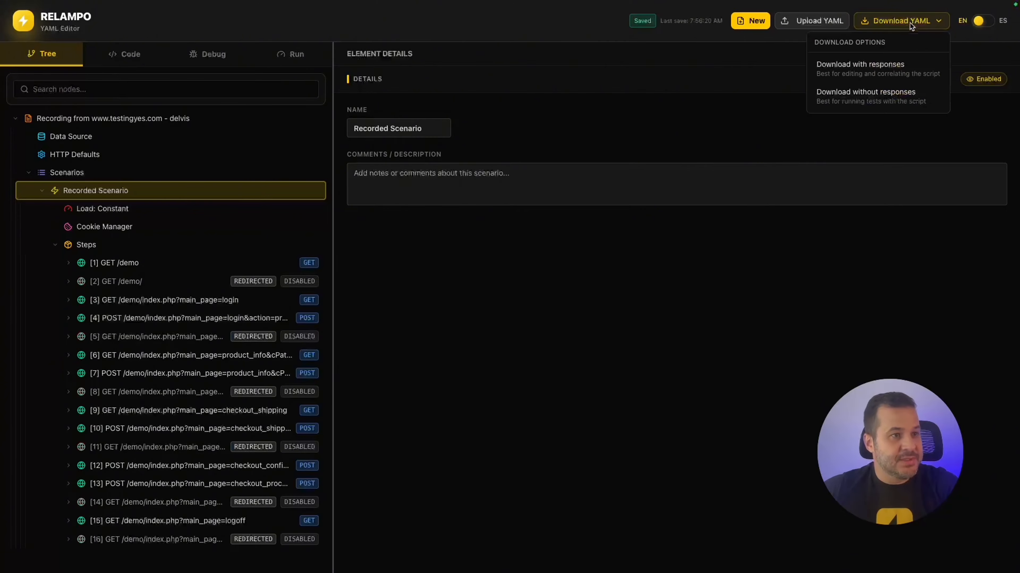
pyautogui.click(892, 92)
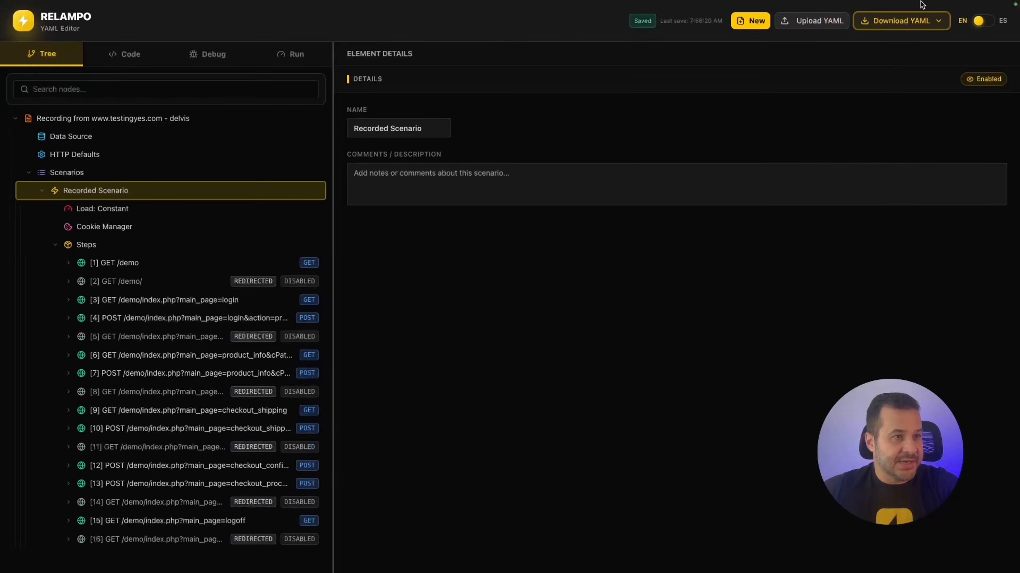
pyautogui.click(910, 21)
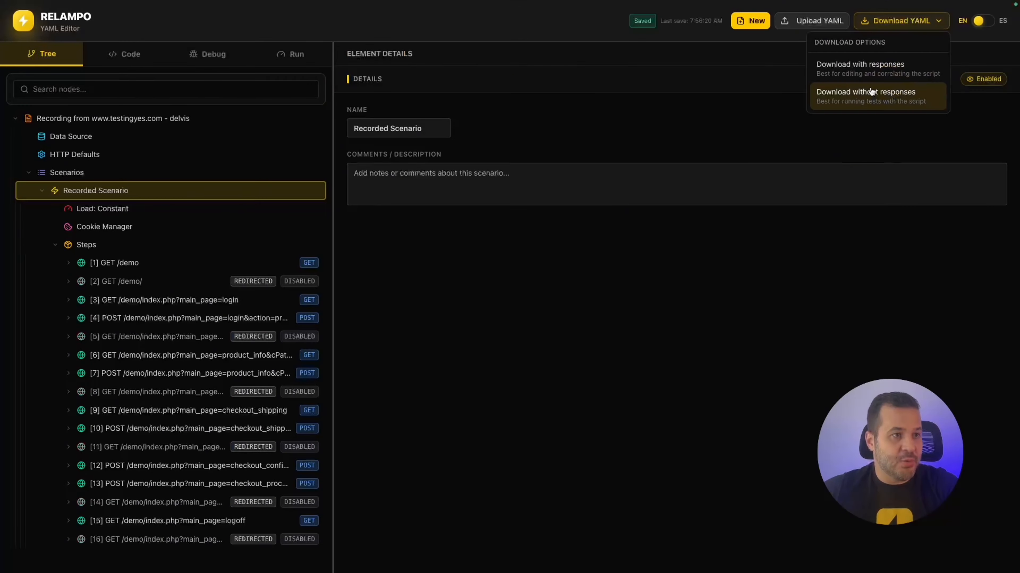
pyautogui.click(871, 92)
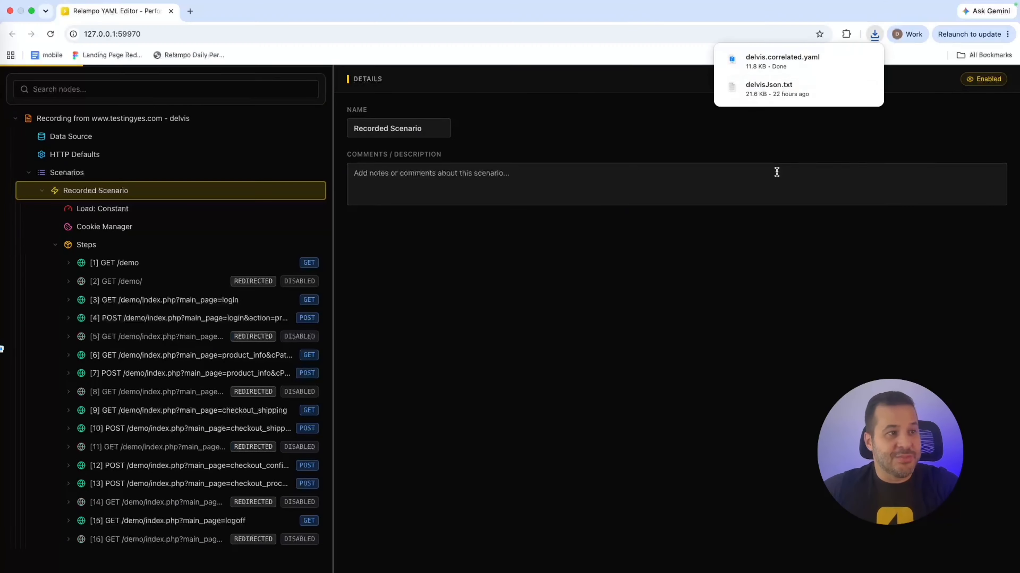
pyautogui.click(775, 190)
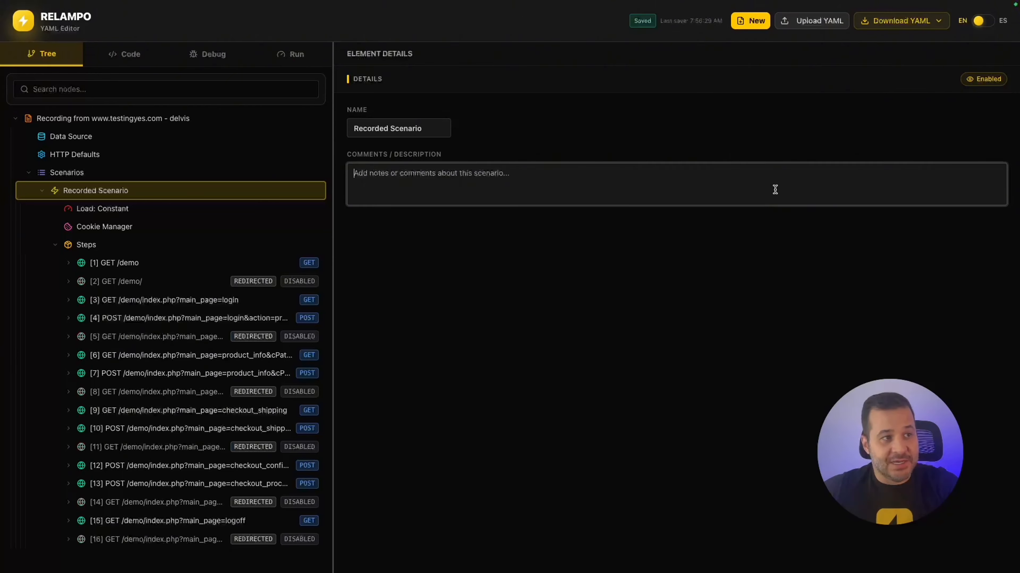
# Run a debug session and view request #1 GET /demo's sent request and headers.
pyautogui.click(207, 57)
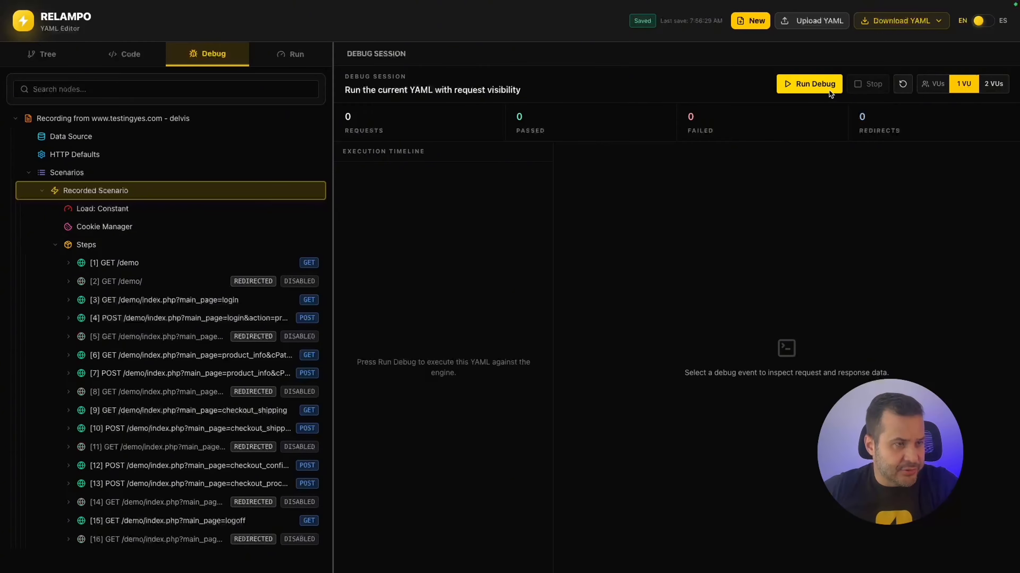
pyautogui.click(818, 83)
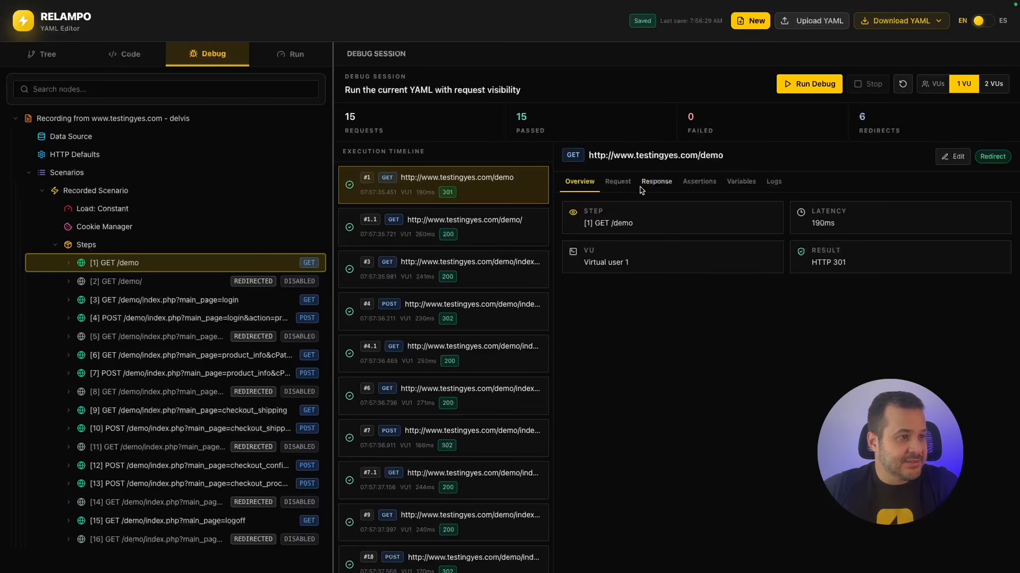
pyautogui.click(610, 183)
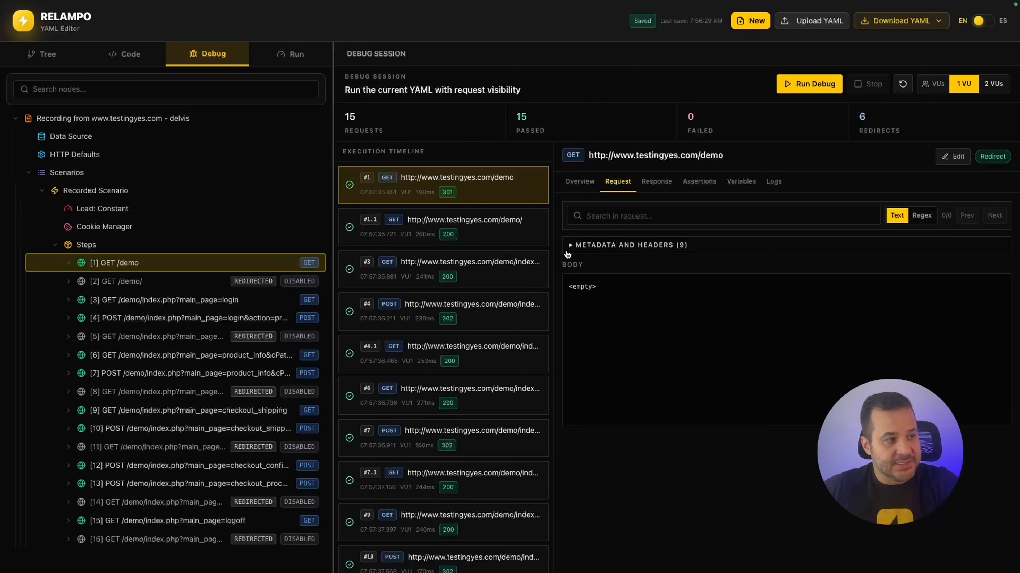
pyautogui.click(572, 246)
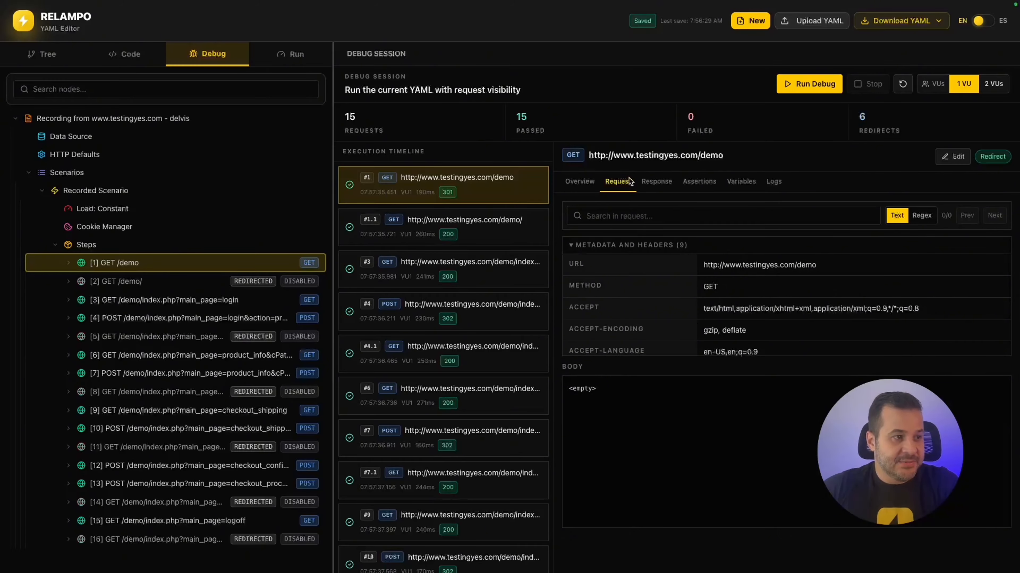
# Review #1's Response, Assertions, Variables and Logs, then the redirected #1.1 GET /demo/ variables.
pyautogui.click(666, 183)
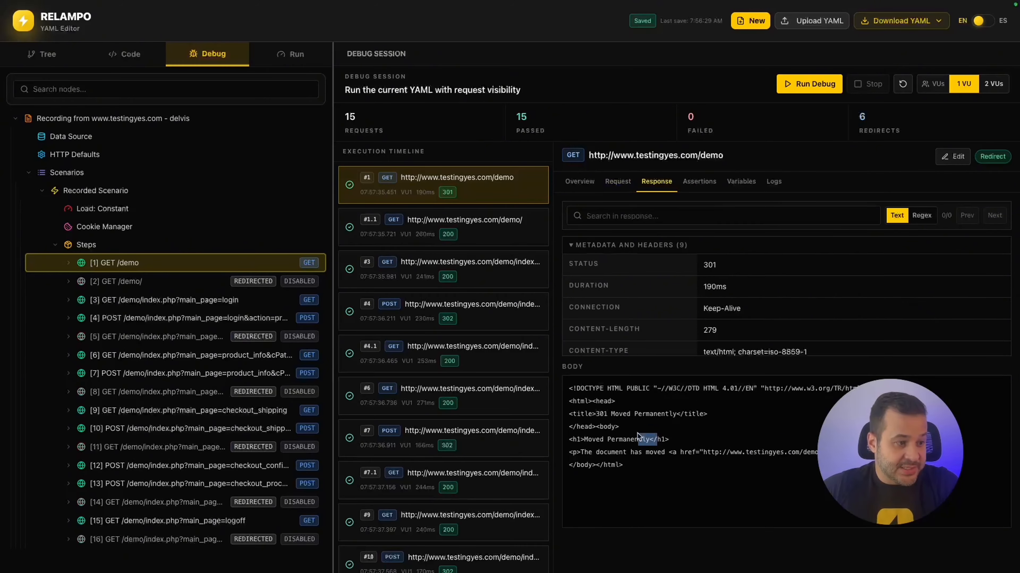
pyautogui.moveTo(657, 440); pyautogui.dragTo(618, 413)
pyautogui.click(700, 185)
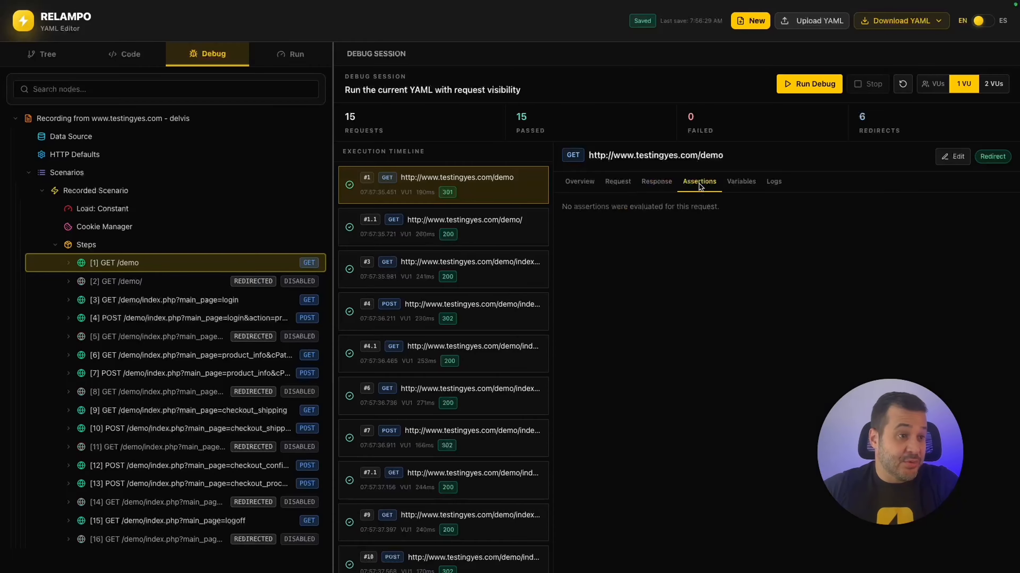
pyautogui.moveTo(739, 211); pyautogui.dragTo(578, 208)
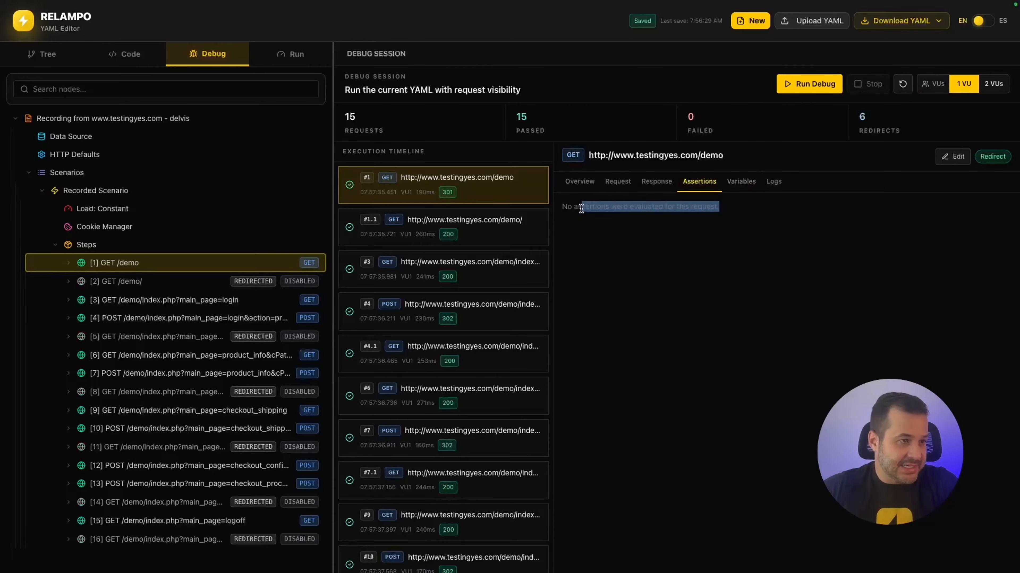
pyautogui.click(742, 183)
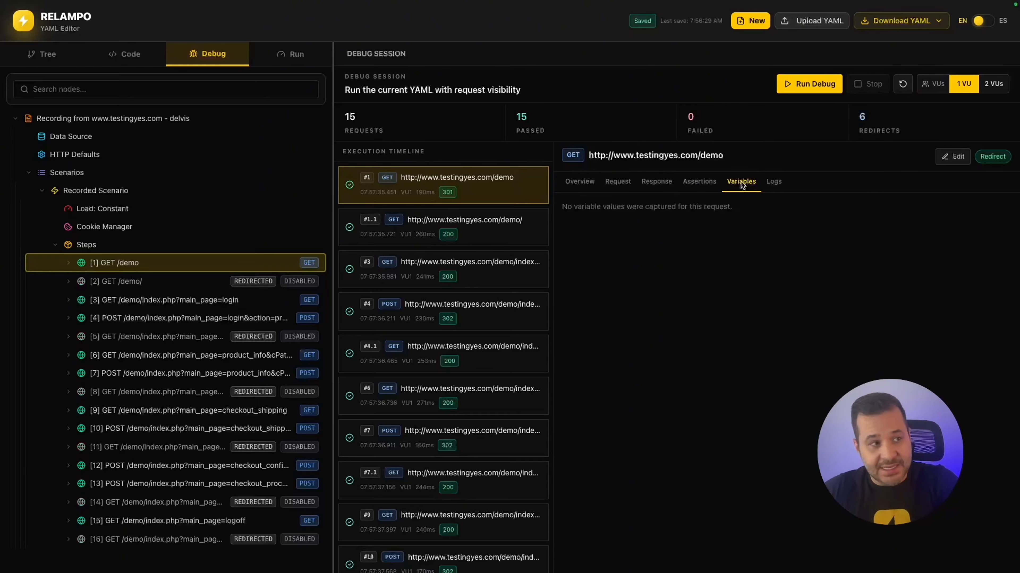
pyautogui.click(777, 184)
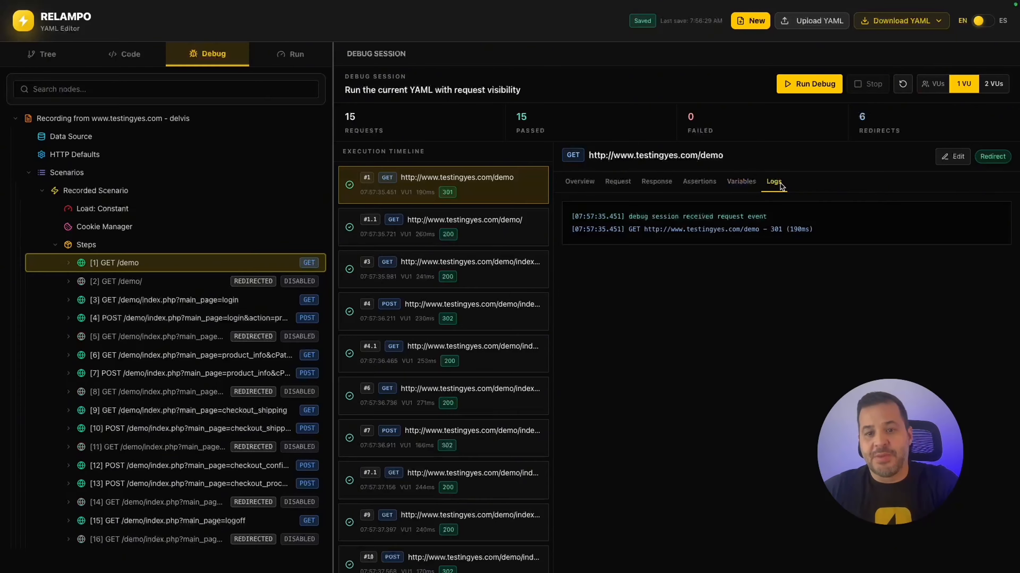
pyautogui.click(493, 236)
pyautogui.click(741, 183)
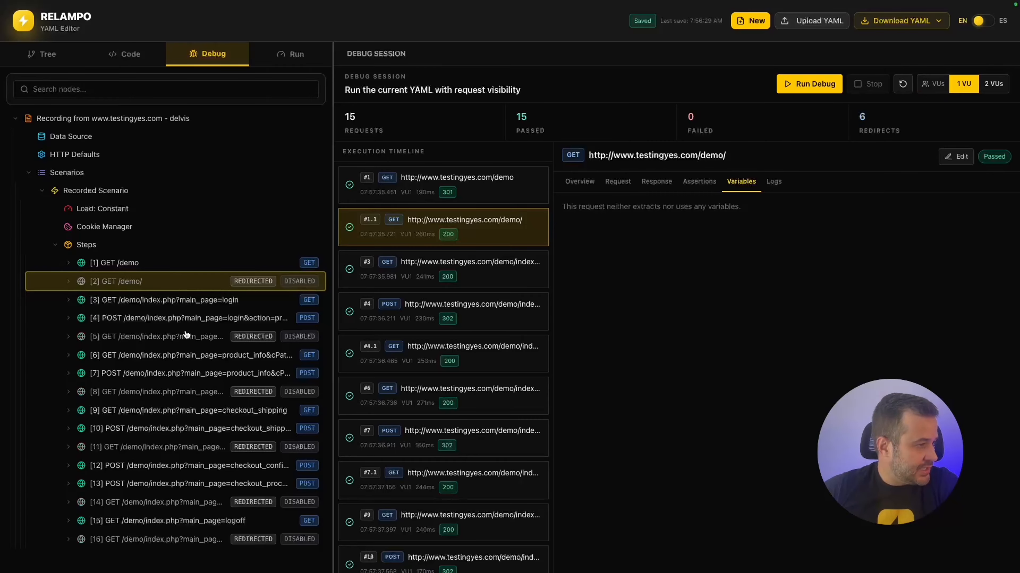
# Check the [4] POST login body's {{securityToken}}, {{email}} and {{pass}} placeholders.
pyautogui.click(187, 320)
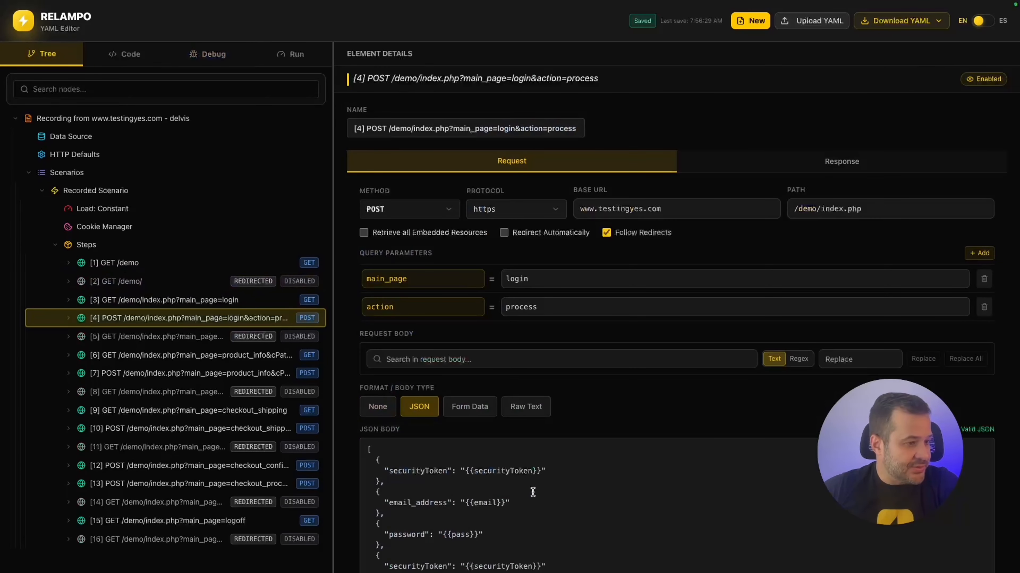
pyautogui.moveTo(464, 469); pyautogui.dragTo(543, 469)
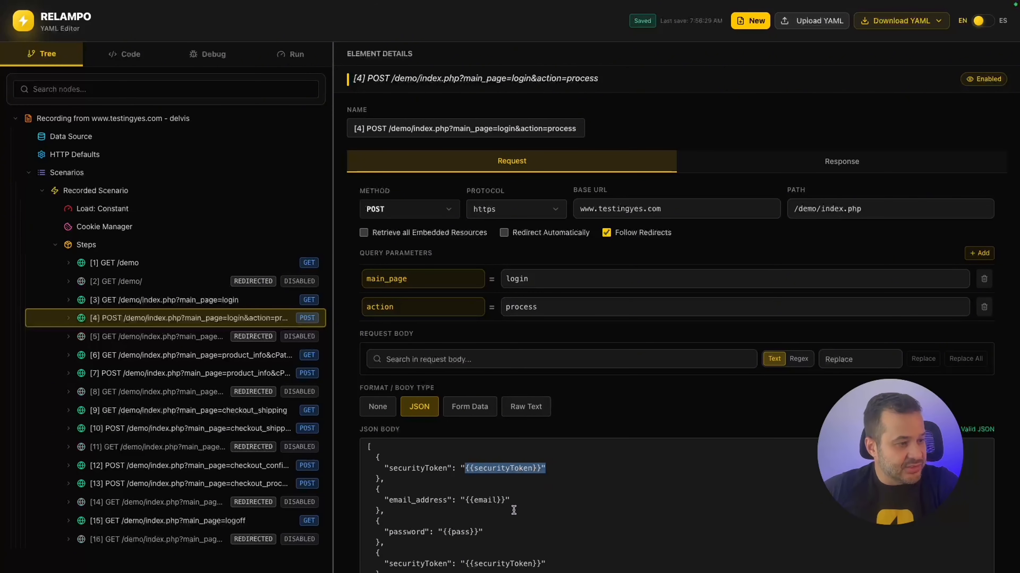
pyautogui.moveTo(514, 501); pyautogui.dragTo(459, 501)
pyautogui.click(512, 529)
pyautogui.moveTo(512, 529); pyautogui.dragTo(442, 531)
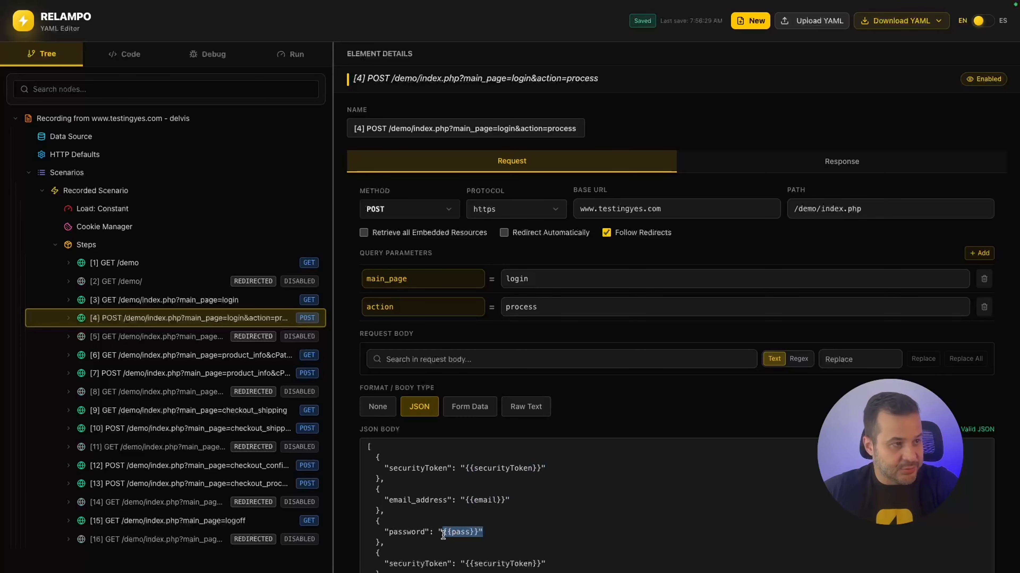
# Inspect the security token, email and password values used by the #4 POST login request.
pyautogui.click(218, 56)
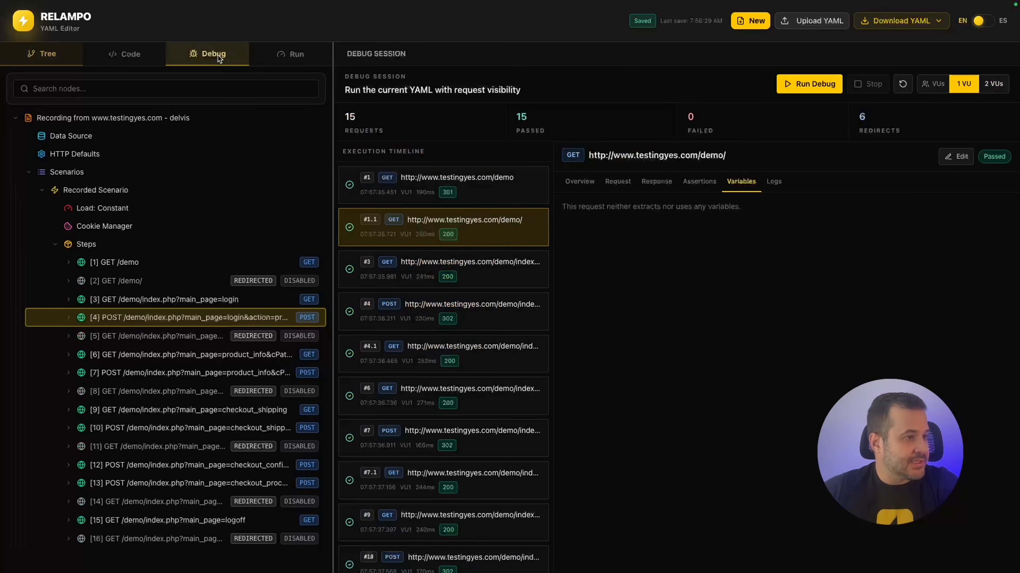
pyautogui.click(432, 315)
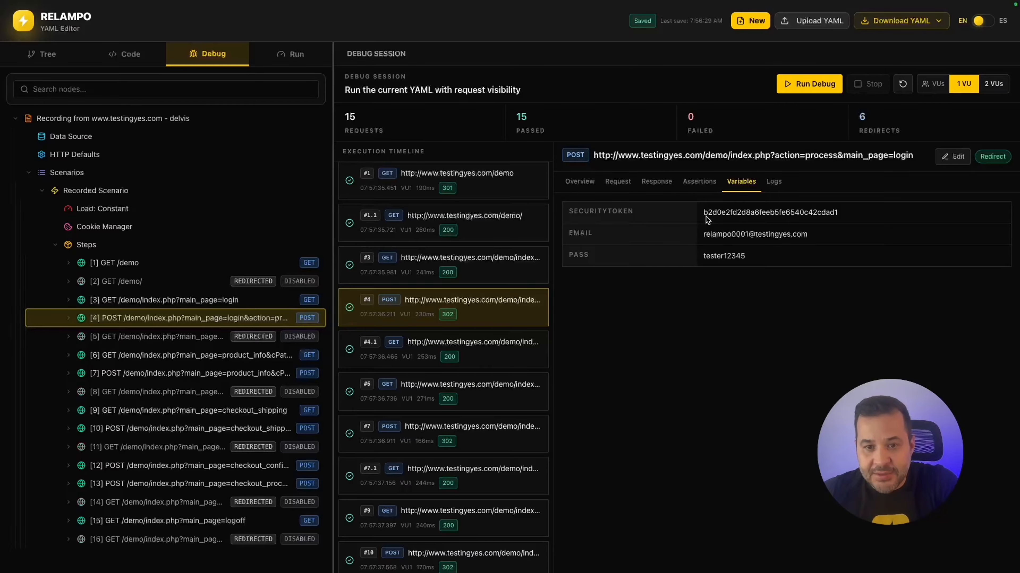
pyautogui.moveTo(703, 212); pyautogui.dragTo(856, 217)
pyautogui.click(856, 217)
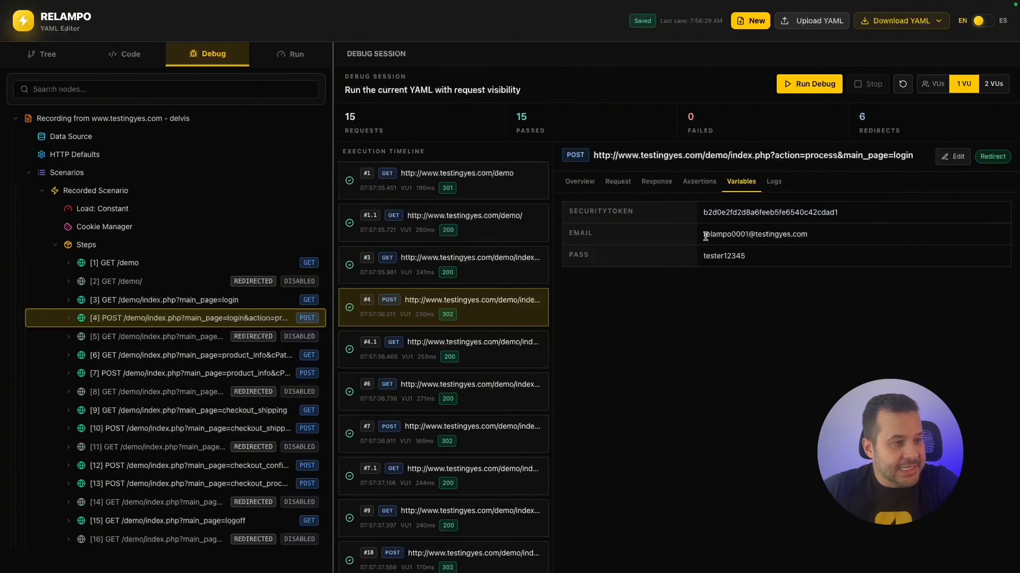
pyautogui.moveTo(704, 236); pyautogui.dragTo(834, 238)
pyautogui.moveTo(755, 257); pyautogui.dragTo(819, 239)
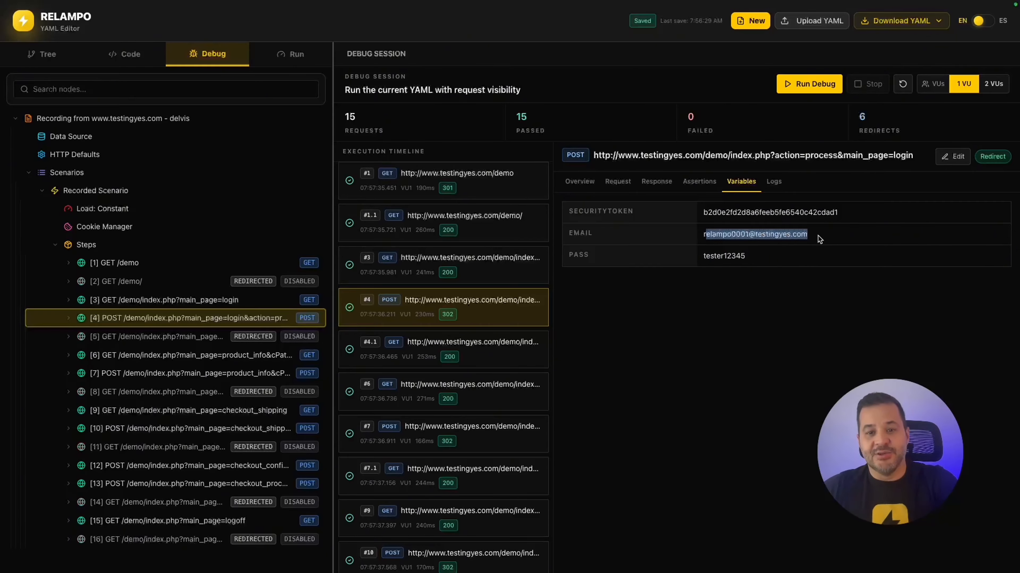
pyautogui.moveTo(778, 257); pyautogui.dragTo(715, 258)
pyautogui.moveTo(704, 213); pyautogui.dragTo(841, 216)
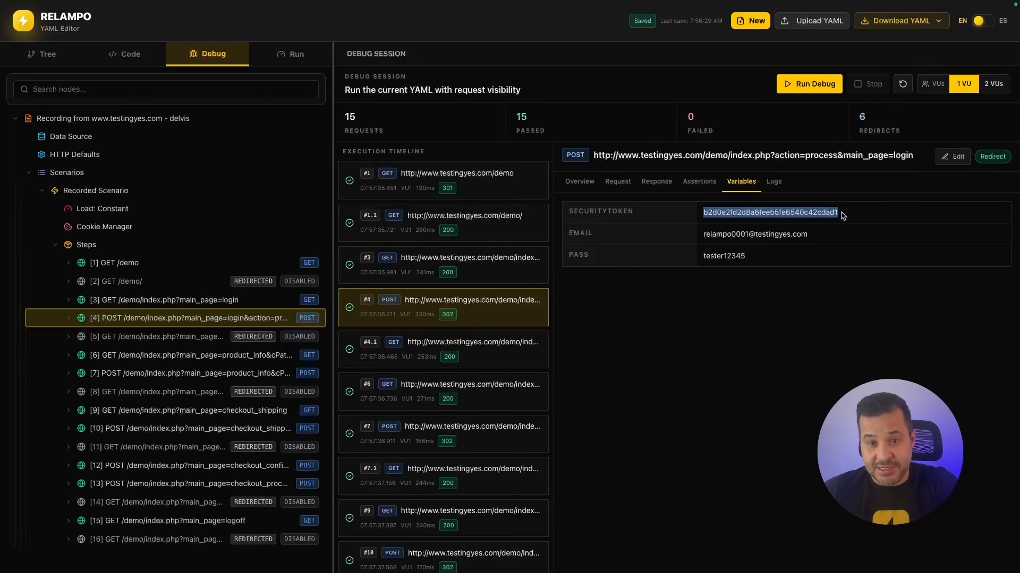
pyautogui.moveTo(839, 216); pyautogui.dragTo(770, 214)
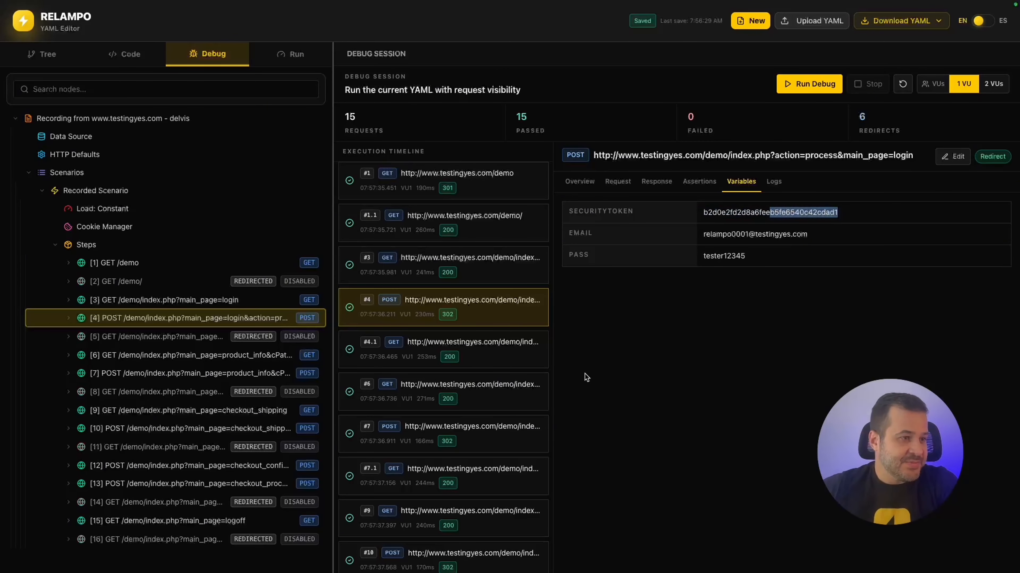
# Step through requests #4.1, #6, #7, #7.1 and #1, then open step [1] GET /demo's details.
pyautogui.click(477, 357)
pyautogui.click(481, 395)
pyautogui.click(490, 431)
pyautogui.click(493, 484)
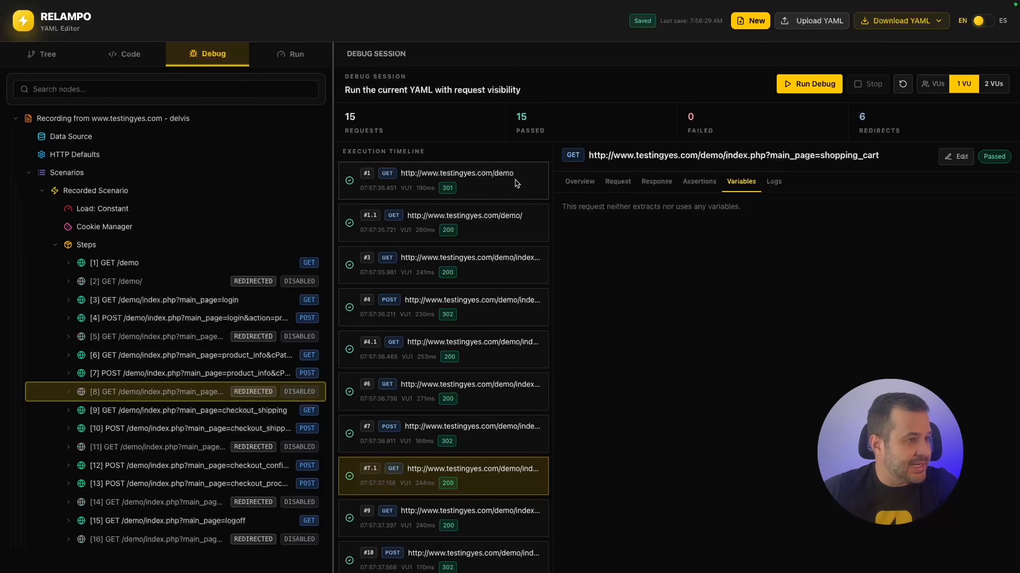
pyautogui.click(493, 183)
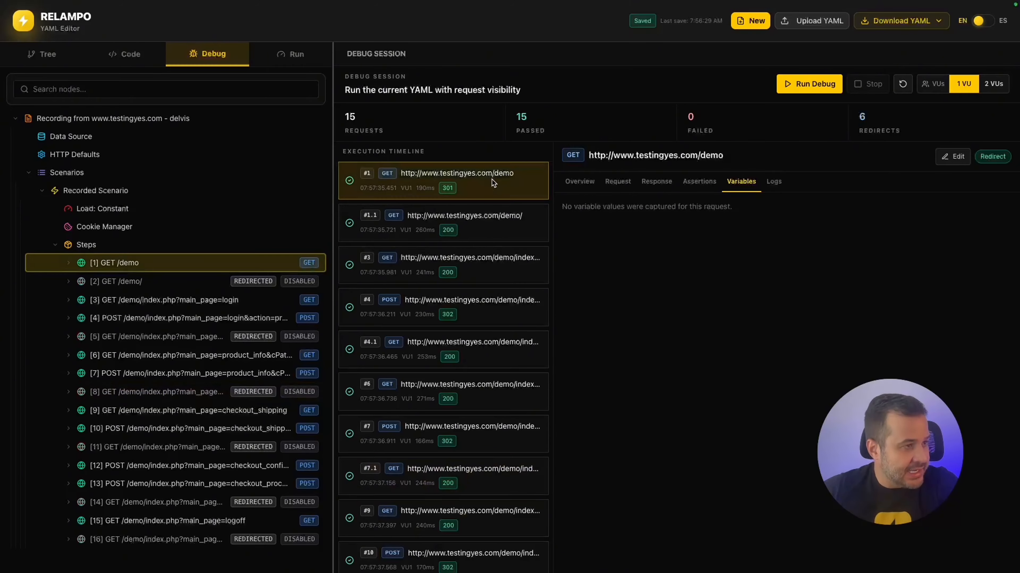
pyautogui.click(166, 267)
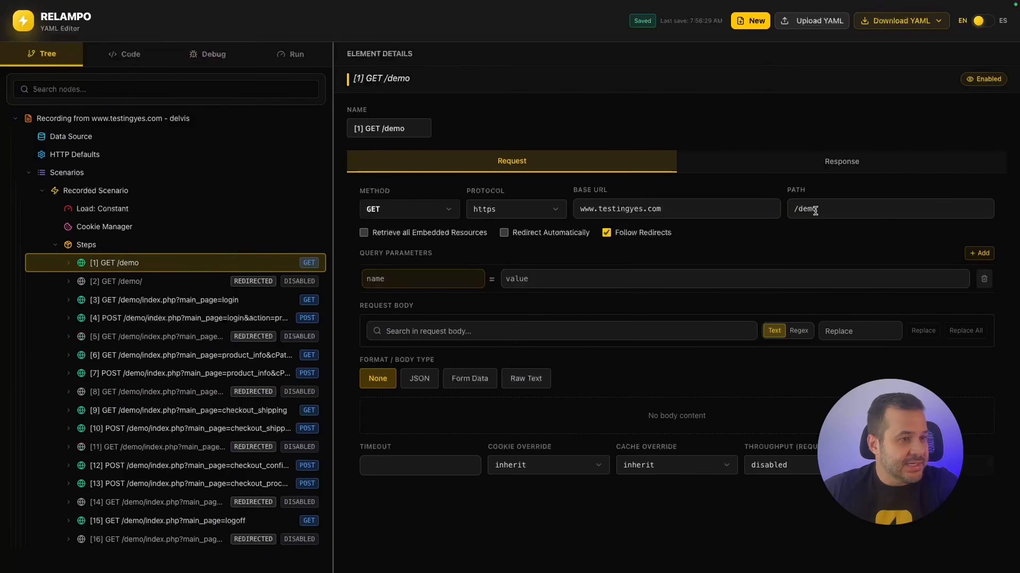
# Change step [1]'s path to /demo4 and rerun the debug session.
pyautogui.click(828, 206)
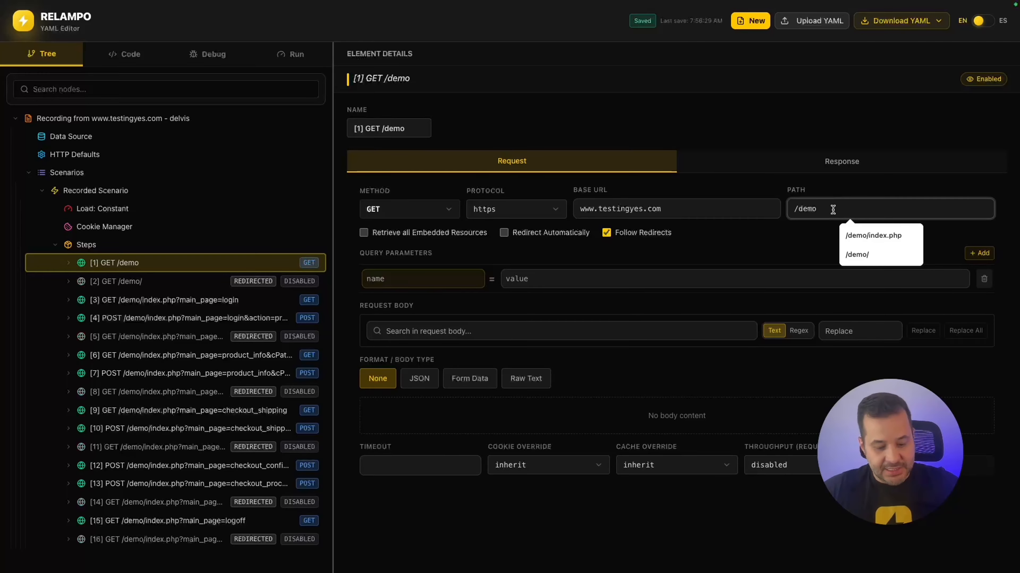
pyautogui.write('4')
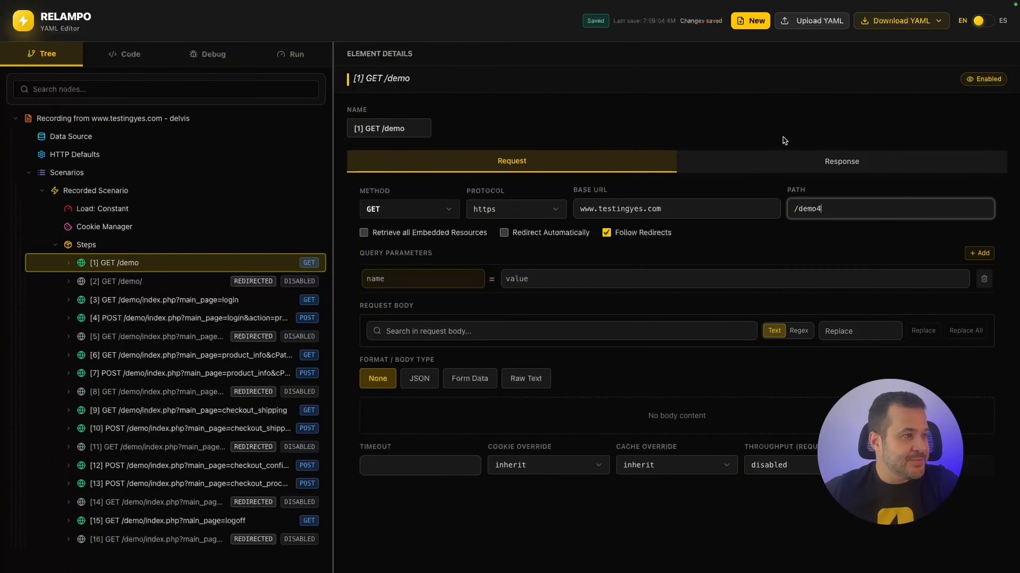
pyautogui.click(204, 60)
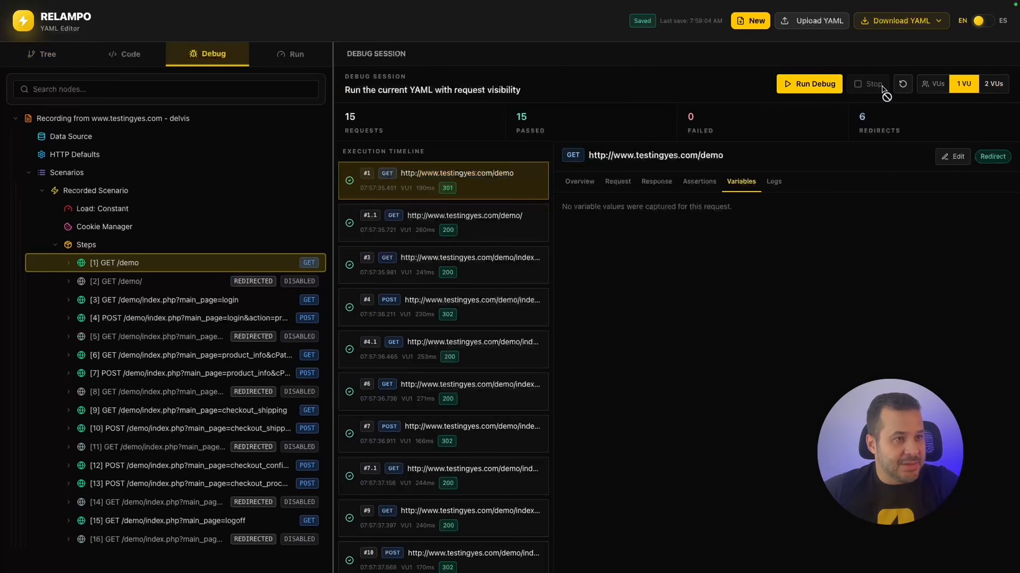
pyautogui.click(903, 86)
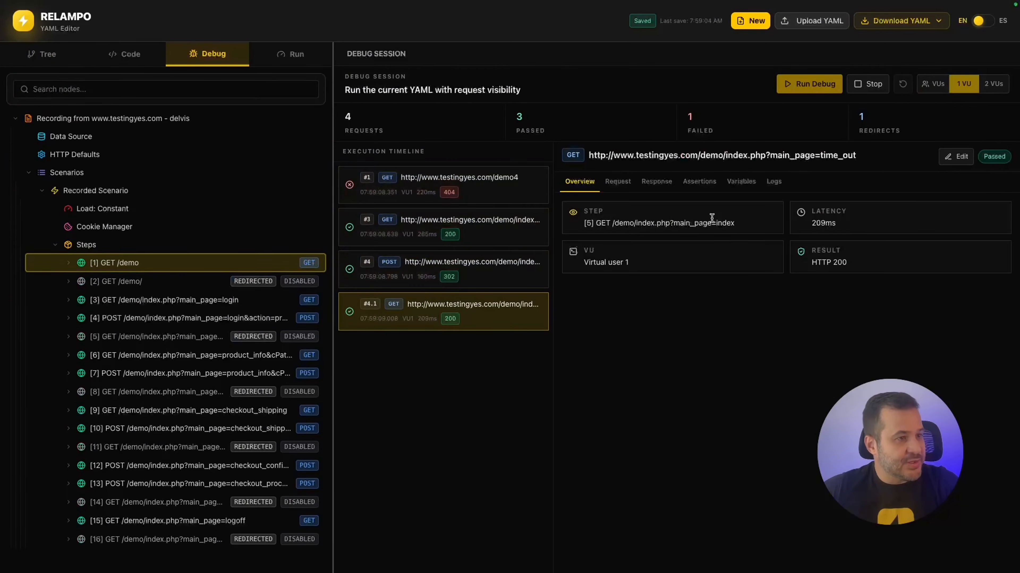
# Inspect the failed #1 GET /demo4 404 request's headers and logs, then the passing login request.
pyautogui.click(427, 187)
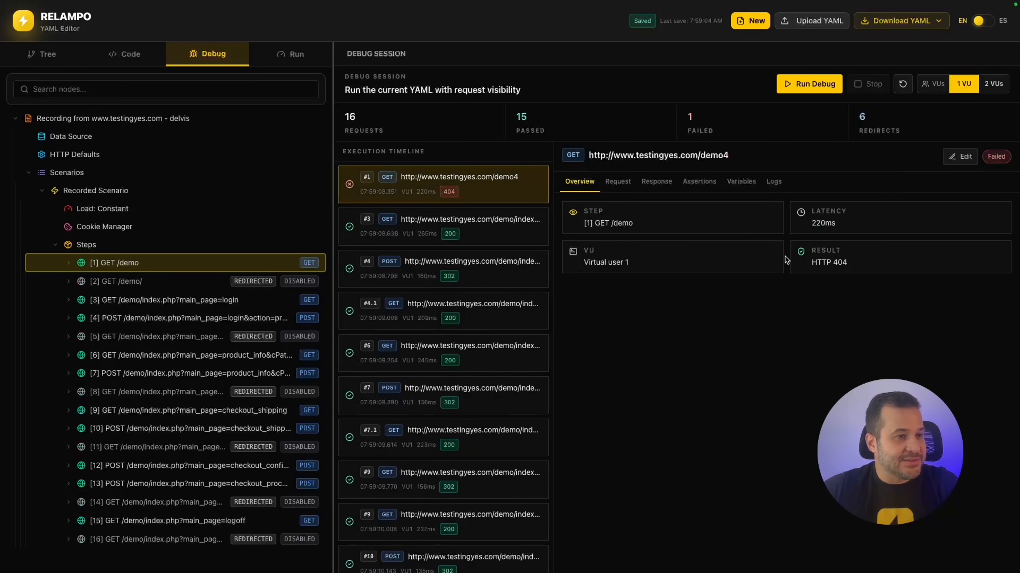
pyautogui.click(617, 183)
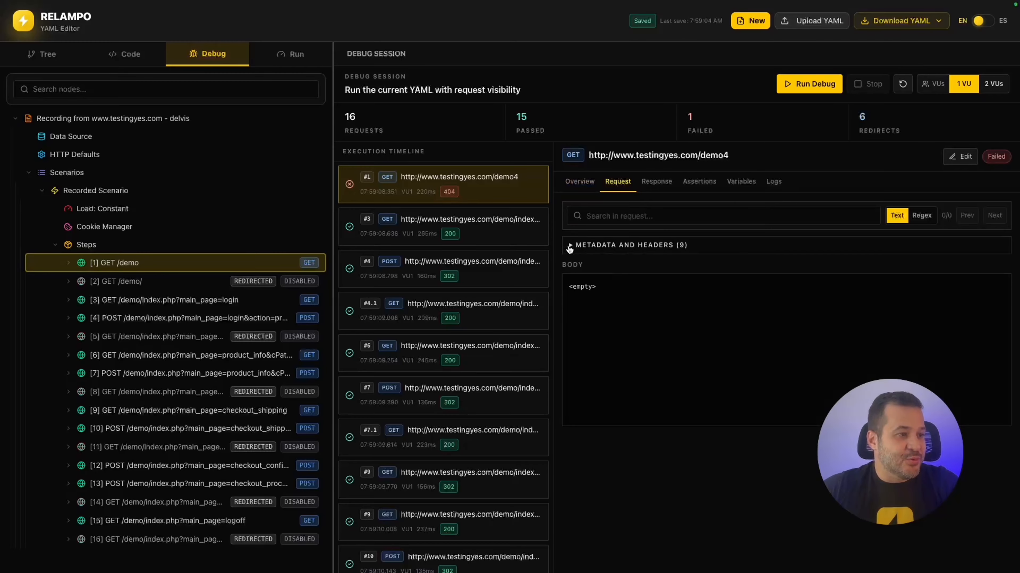
pyautogui.click(577, 247)
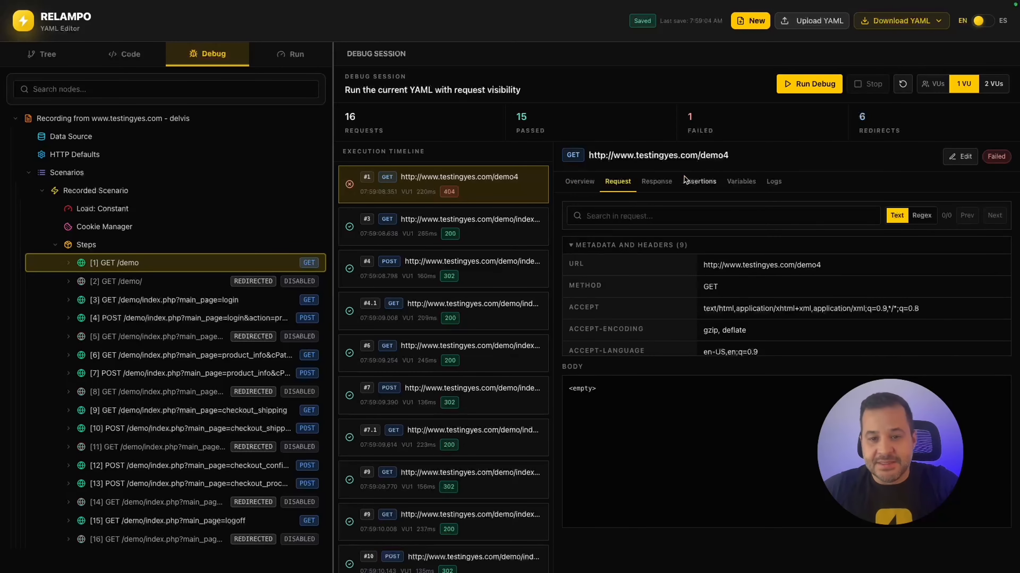
pyautogui.click(779, 185)
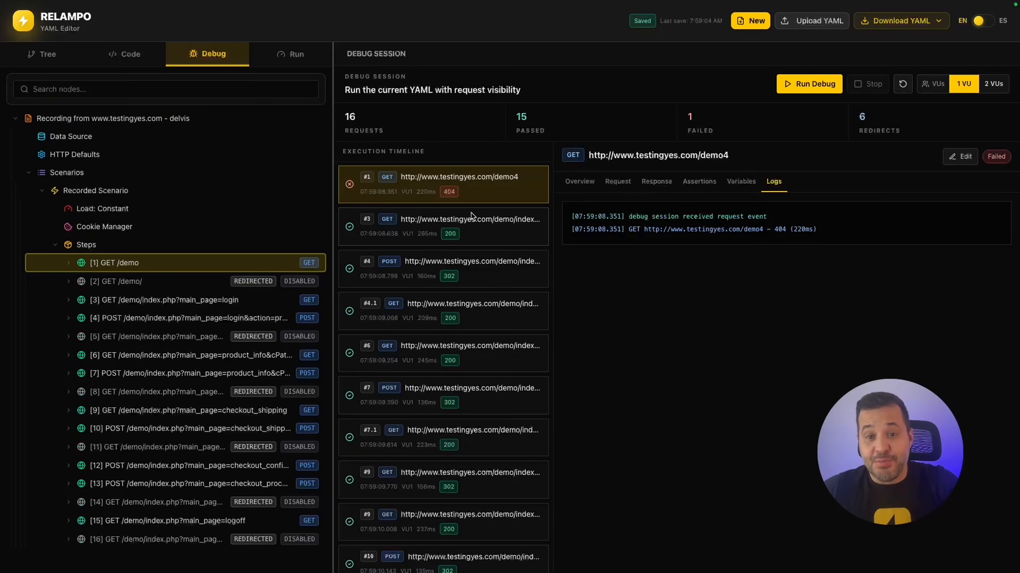
pyautogui.click(473, 239)
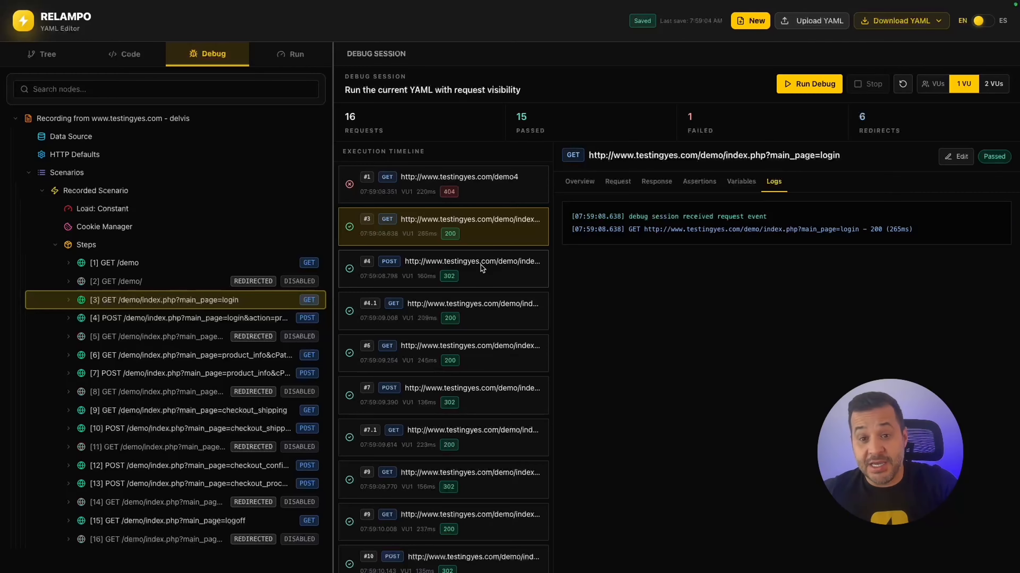
# Open the Run tab's Load Test panel for the scenario.
pyautogui.click(295, 56)
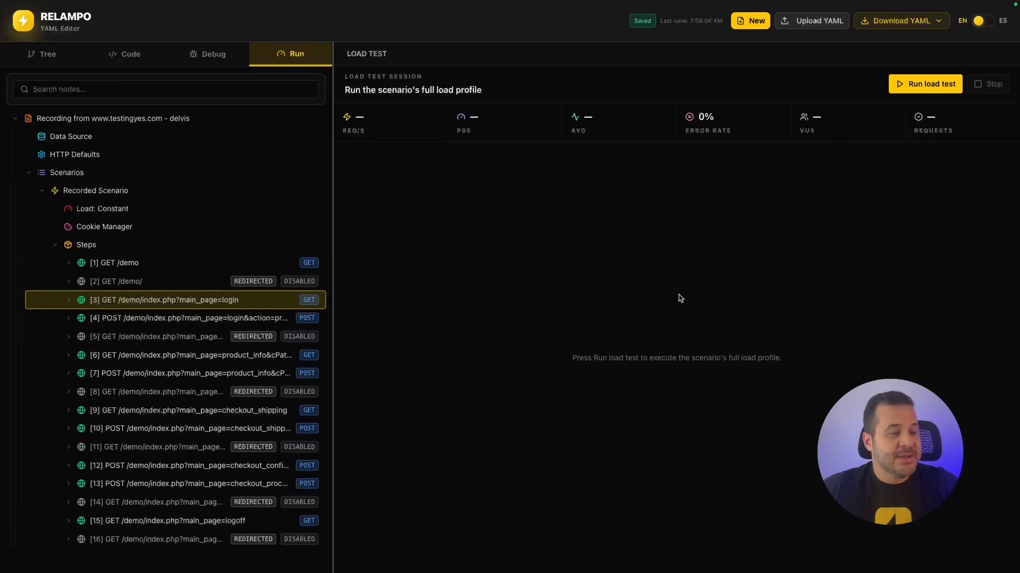
pyautogui.hotkey('ctrl', 'Up')
# Stop the Relampo Studio server in Terminal with Ctrl+C and start typing 'relampo run'.
pyautogui.click(705, 47)
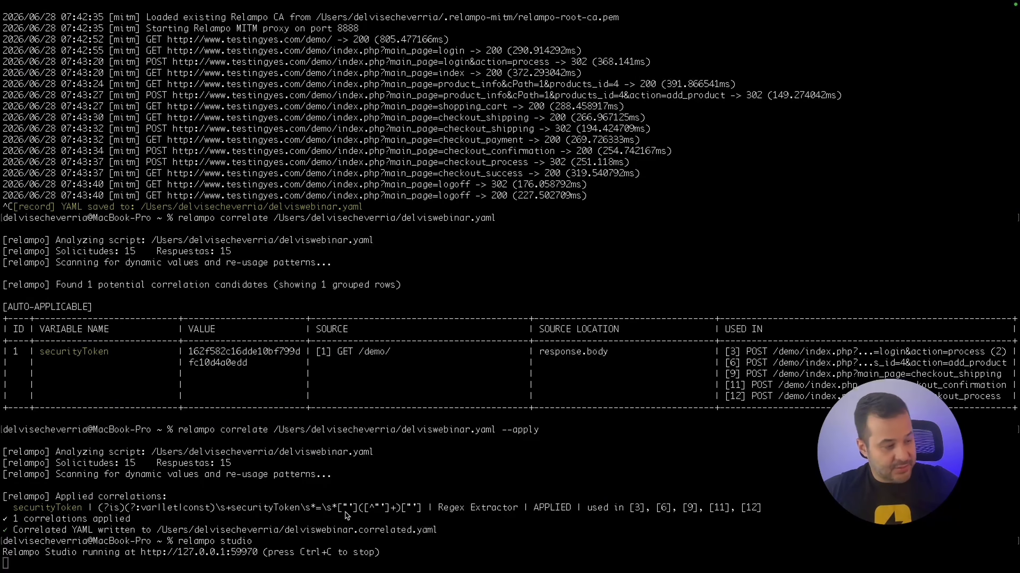
pyautogui.click(333, 565)
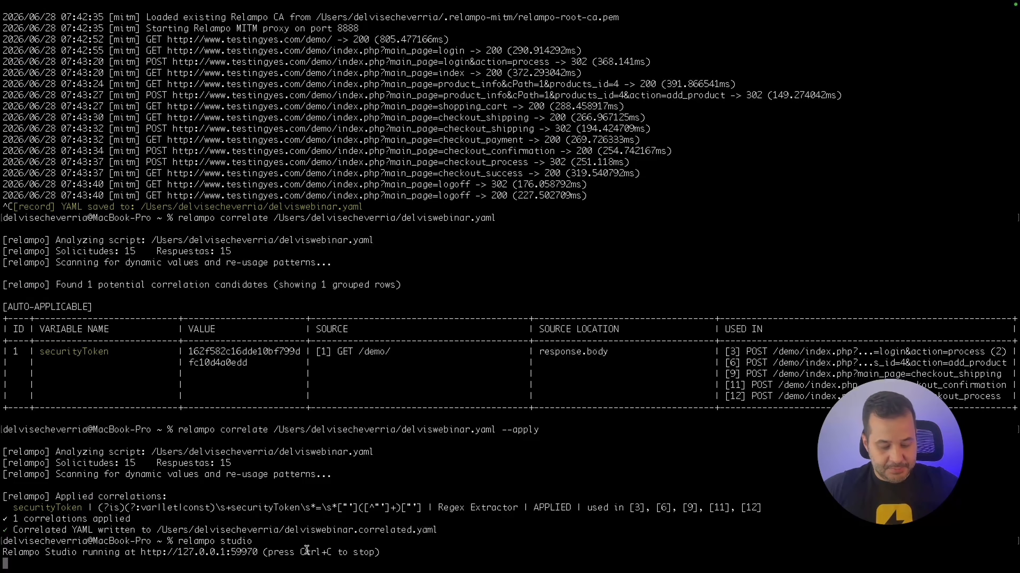
pyautogui.hotkey('ctrl', 'c')
pyautogui.write('relampo')
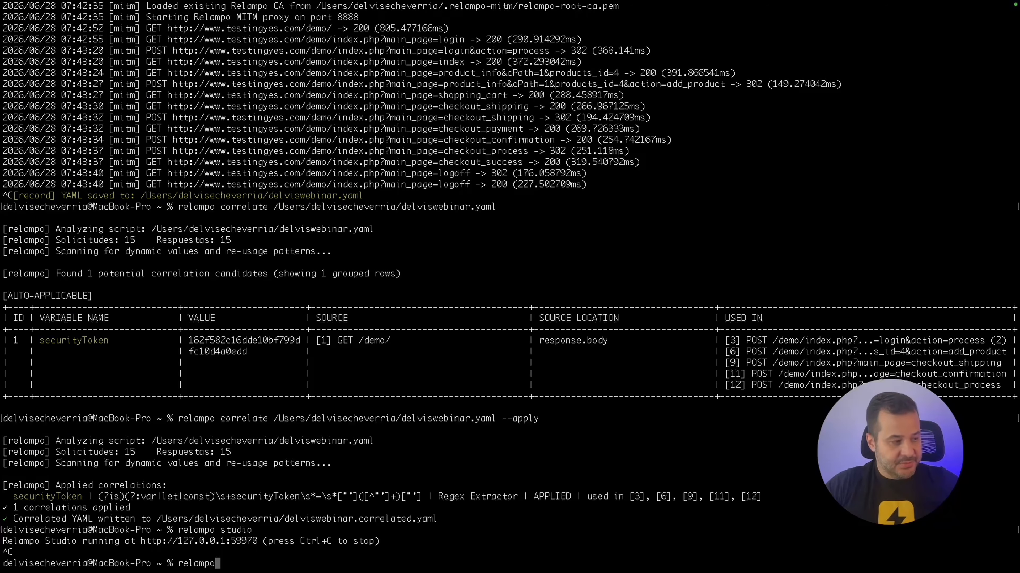
pyautogui.write(' run')
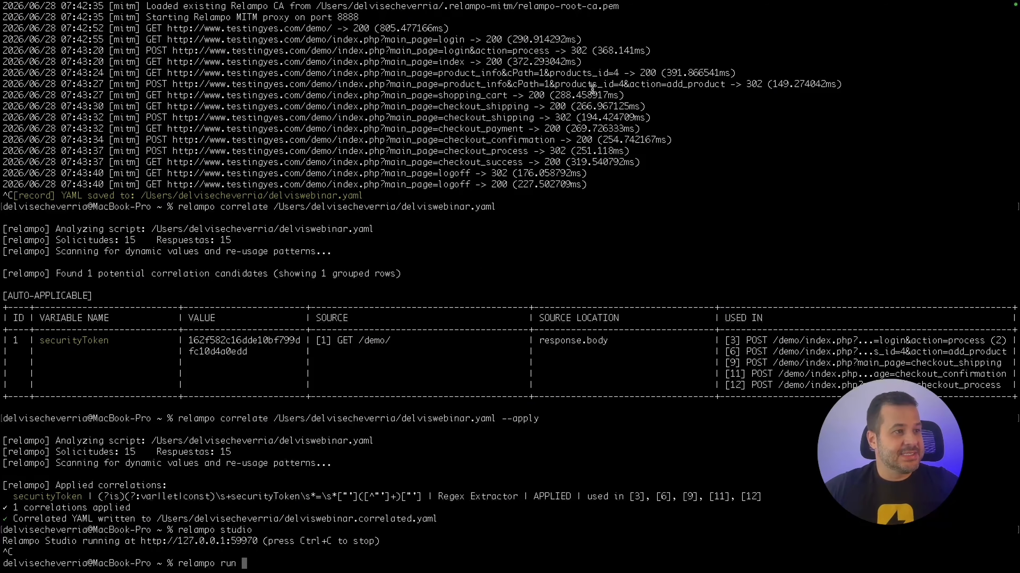
pyautogui.hotkey('ctrl', 'Up')
# Take the Finder Files window out of full screen and park it at the desktop's right edge.
pyautogui.click(630, 40)
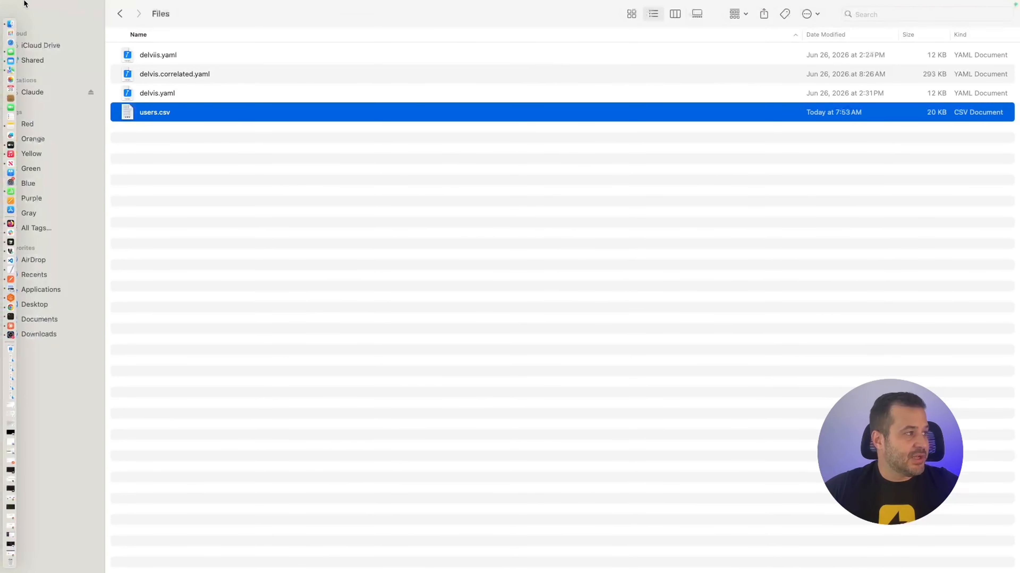
pyautogui.click(34, 26)
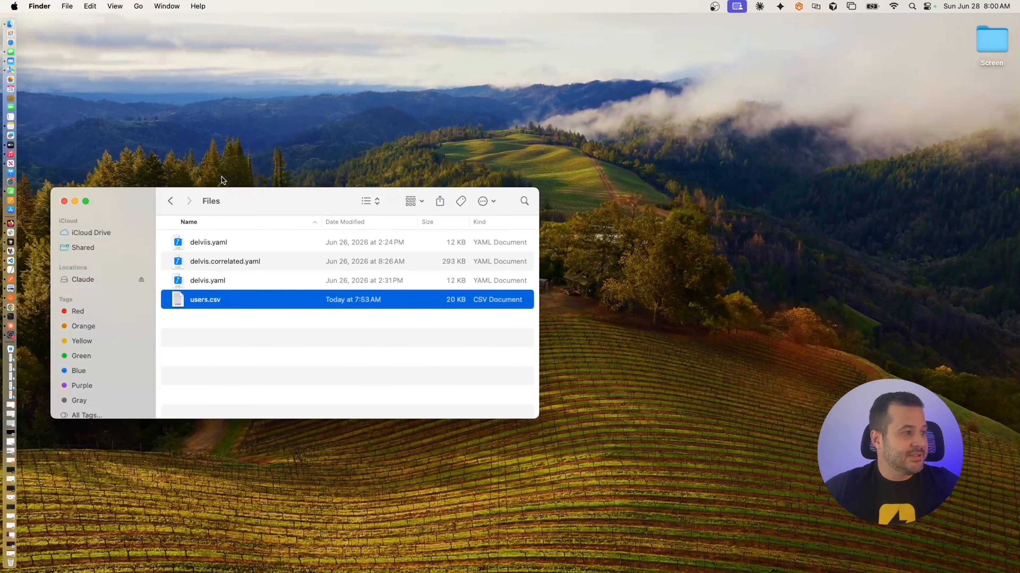
pyautogui.moveTo(237, 199); pyautogui.dragTo(1019, 261)
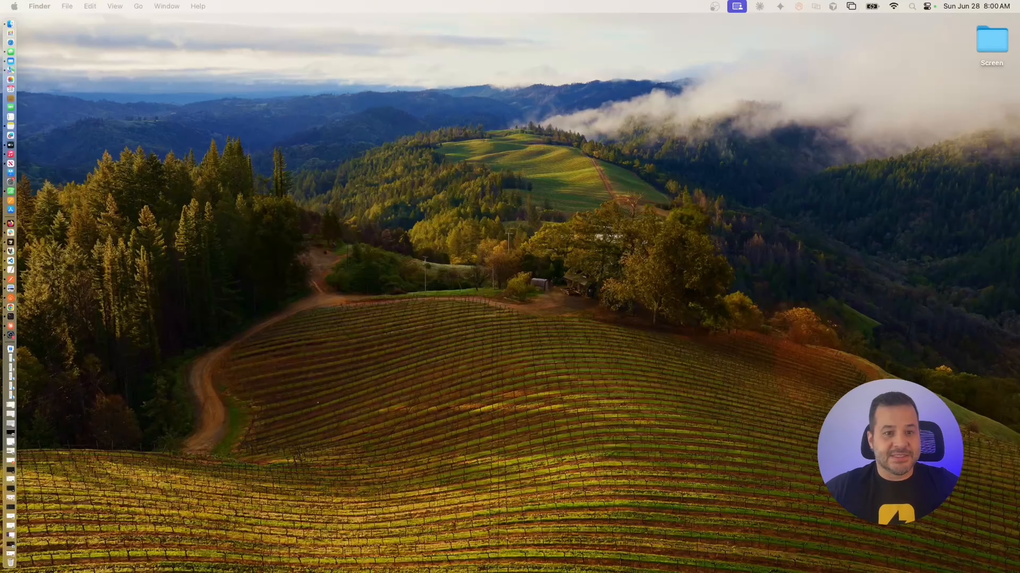
# Return to the Terminal space via Mission Control.
pyautogui.hotkey('ctrl', 'Up')
pyautogui.hotkey('ctrl', 'Up')
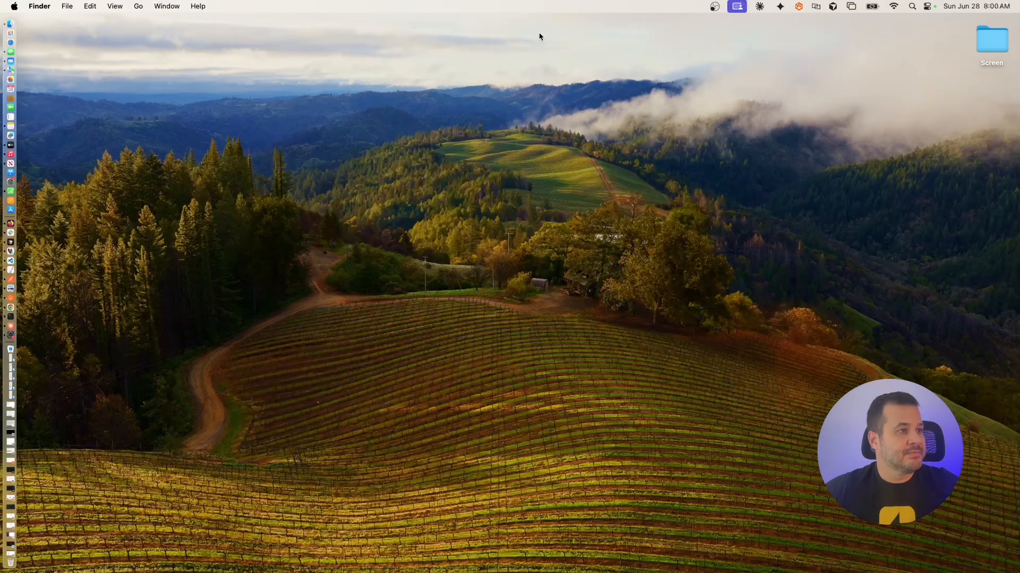
pyautogui.hotkey('ctrl', 'Up')
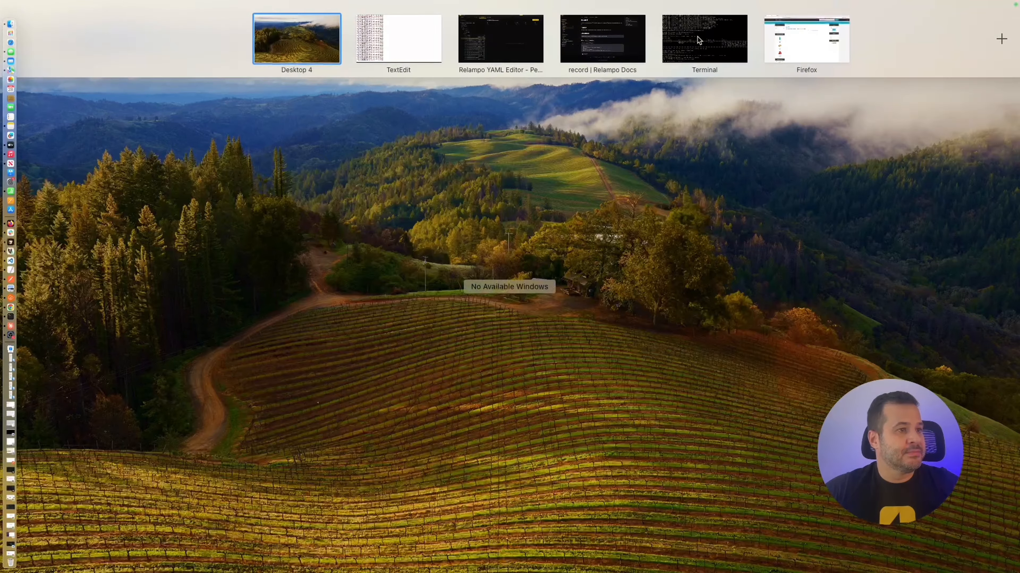
pyautogui.click(706, 40)
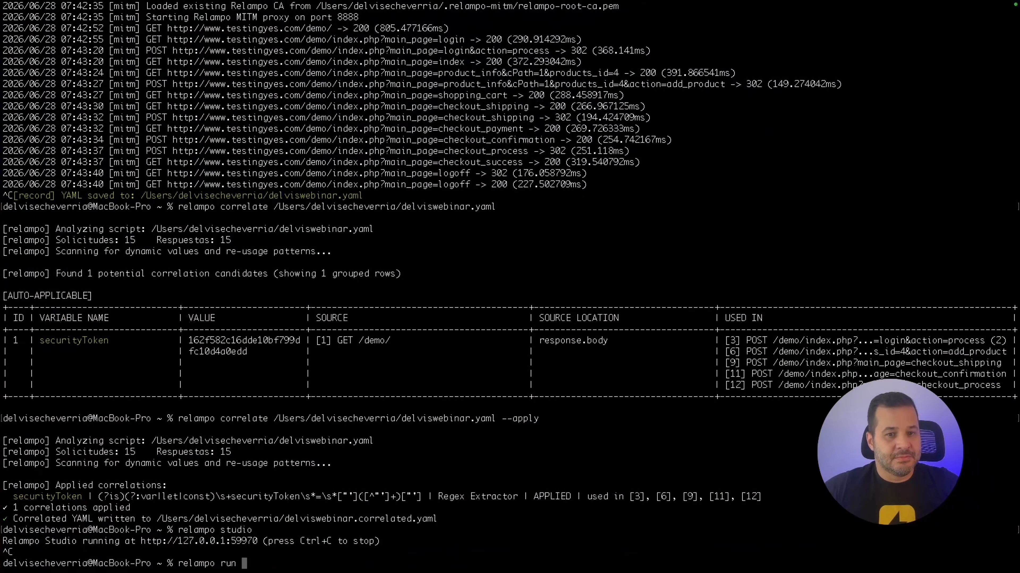
# Replace the users.csv path in the relampo run command with the delvis.yaml path.
pyautogui.moveTo(968, 284); pyautogui.dragTo(299, 565)
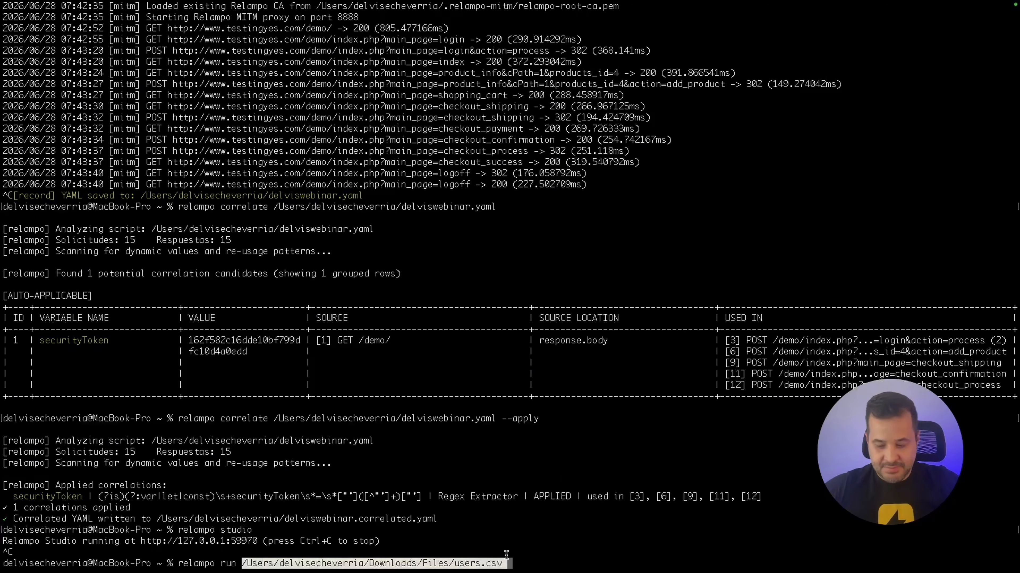
pyautogui.press('BackSpace')
pyautogui.press('BackSpace')
pyautogui.press('BackSpace')
pyautogui.press('BackSpace')
pyautogui.press('BackSpace')
pyautogui.press('BackSpace')
pyautogui.press('BackSpace')
pyautogui.press('BackSpace')
pyautogui.press('BackSpace')
pyautogui.press('BackSpace')
pyautogui.press('BackSpace')
pyautogui.press('BackSpace')
pyautogui.press('BackSpace')
pyautogui.press('BackSpace')
pyautogui.press('BackSpace')
pyautogui.press('BackSpace')
pyautogui.press('BackSpace')
pyautogui.press('BackSpace')
pyautogui.press('BackSpace')
pyautogui.press('BackSpace')
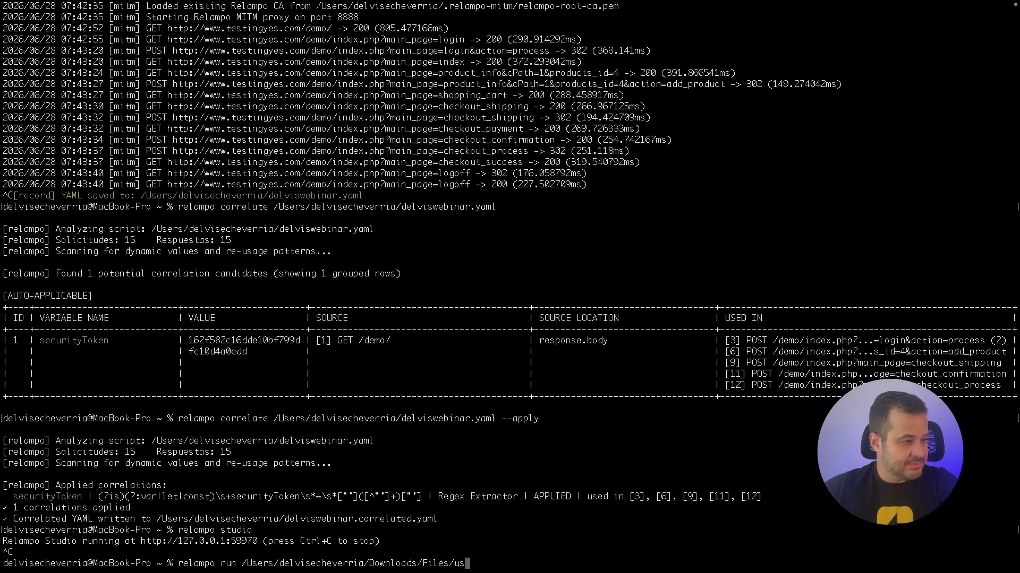
pyautogui.press('BackSpace')
pyautogui.press('BackSpace')
pyautogui.press('BackSpace')
pyautogui.press('BackSpace')
pyautogui.press('BackSpace')
pyautogui.press('BackSpace')
pyautogui.press('BackSpace')
pyautogui.press('BackSpace')
pyautogui.press('BackSpace')
pyautogui.press('BackSpace')
pyautogui.press('BackSpace')
pyautogui.press('BackSpace')
pyautogui.press('BackSpace')
pyautogui.press('BackSpace')
pyautogui.press('BackSpace')
pyautogui.press('BackSpace')
pyautogui.press('BackSpace')
pyautogui.press('BackSpace')
pyautogui.press('BackSpace')
pyautogui.press('BackSpace')
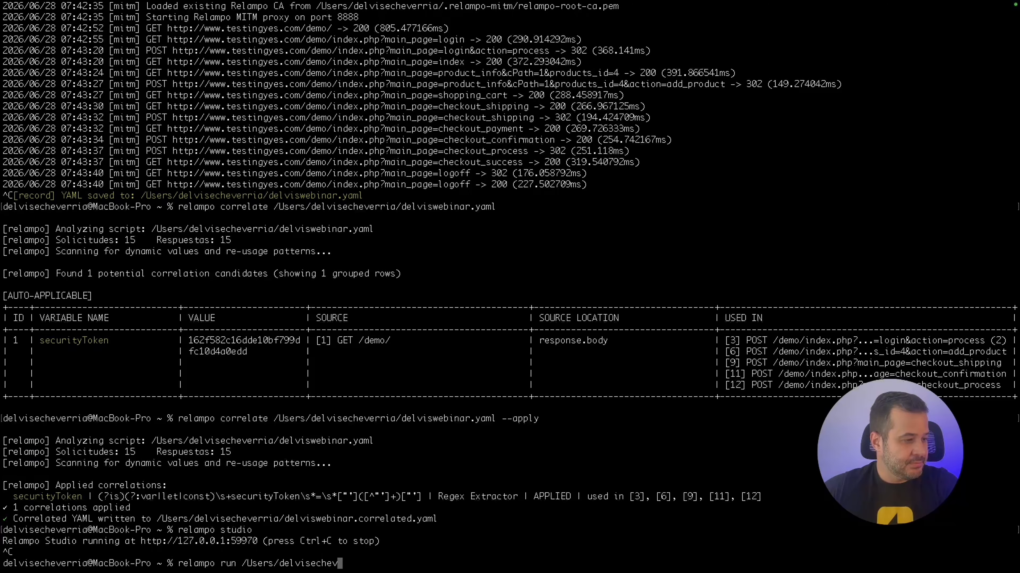
pyautogui.press('BackSpace')
pyautogui.press('BackSpace')
pyautogui.press('BackSpace')
pyautogui.press('BackSpace')
pyautogui.press('BackSpace')
pyautogui.press('BackSpace')
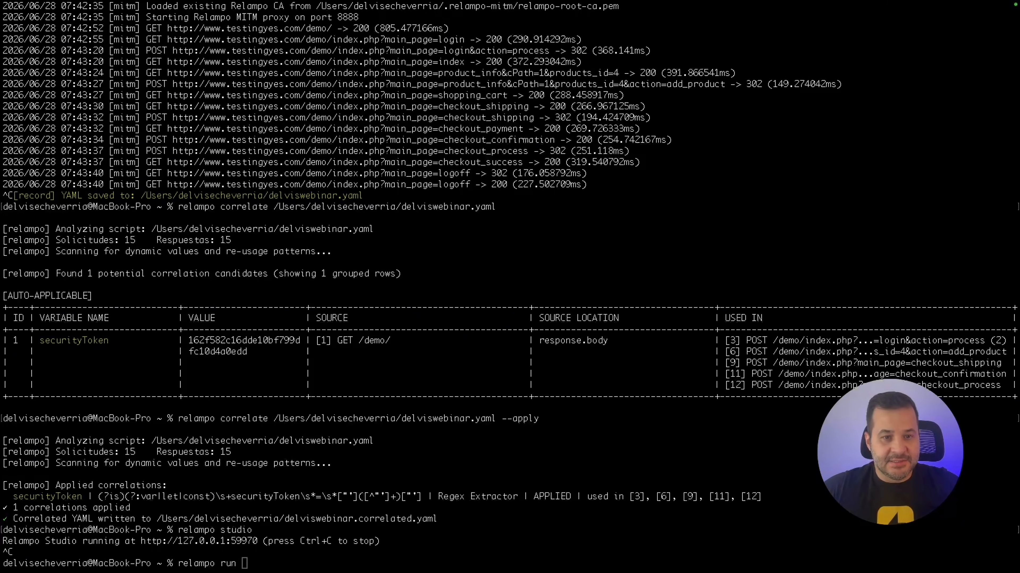
pyautogui.moveTo(1017, 426); pyautogui.dragTo(361, 558)
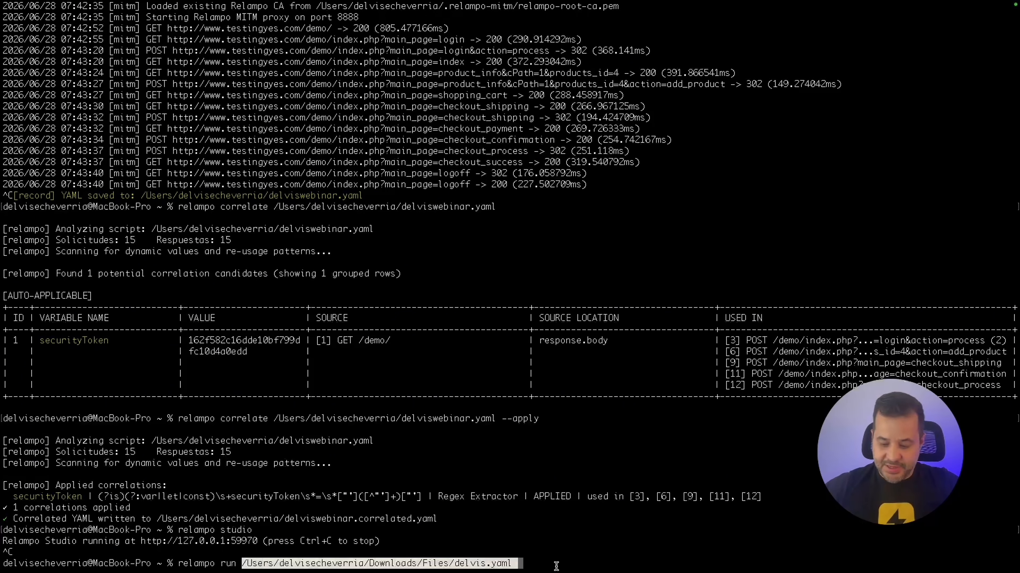
pyautogui.press('Right')
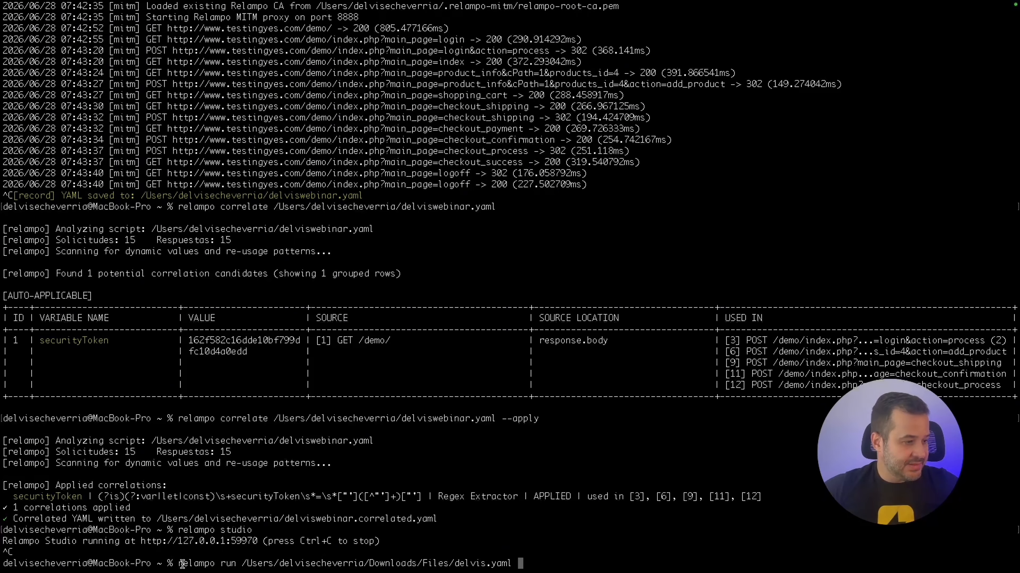
# Try adding a --vus option, remove it, and run the relampo load test on delvis.yaml.
pyautogui.moveTo(237, 564); pyautogui.dragTo(505, 564)
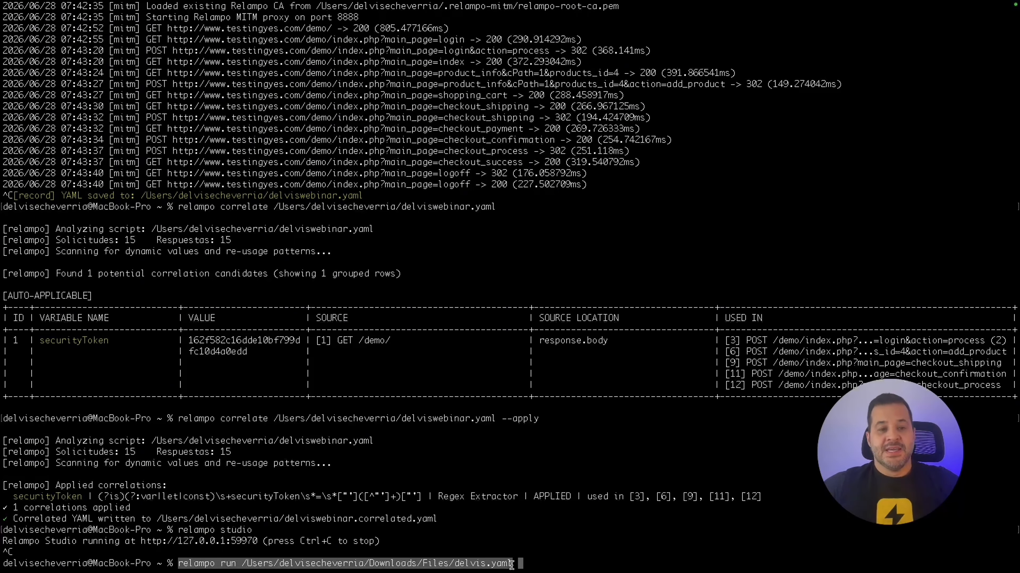
pyautogui.click(528, 563)
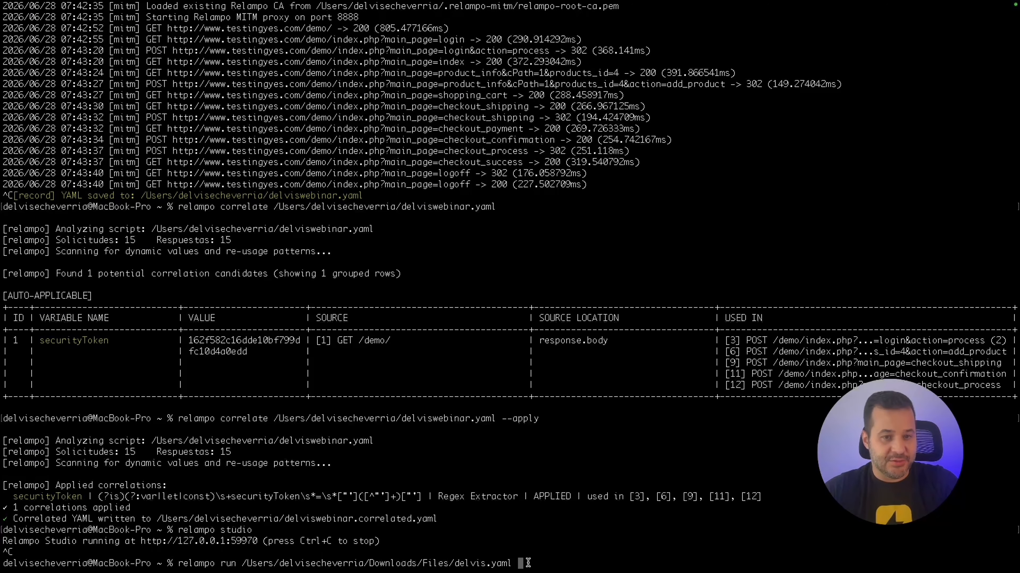
pyautogui.write('--vus 5')
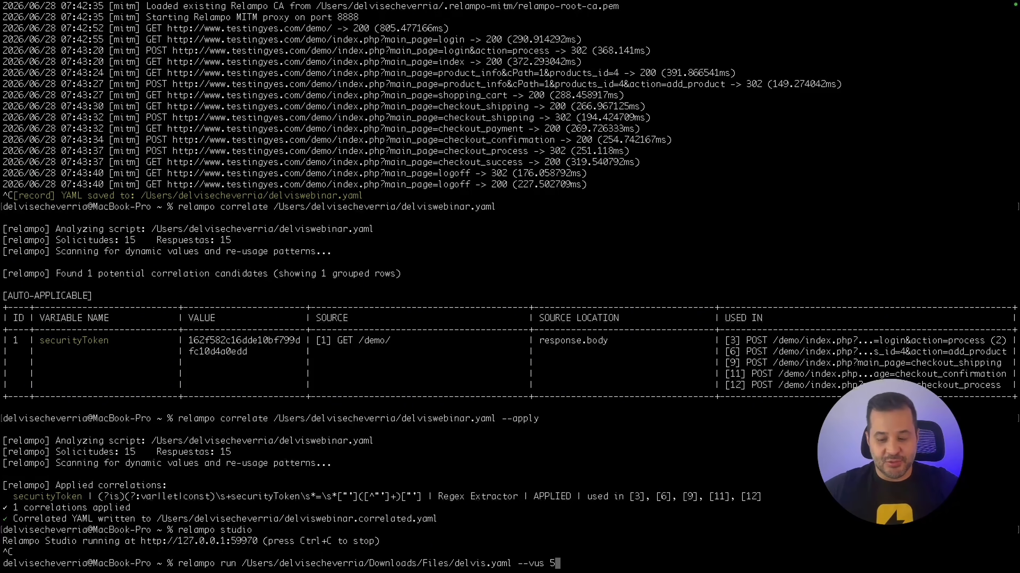
pyautogui.press('BackSpace')
pyautogui.press('BackSpace')
pyautogui.press('BackSpace')
pyautogui.press('BackSpace')
pyautogui.press('BackSpace')
pyautogui.press('BackSpace')
pyautogui.press('BackSpace')
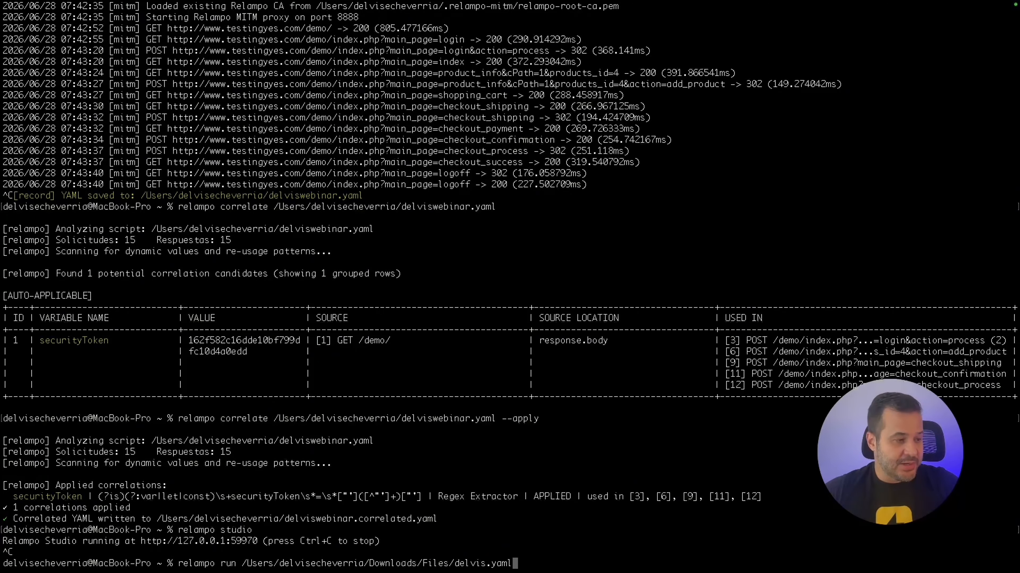
pyautogui.write('l')
pyautogui.press('Return')
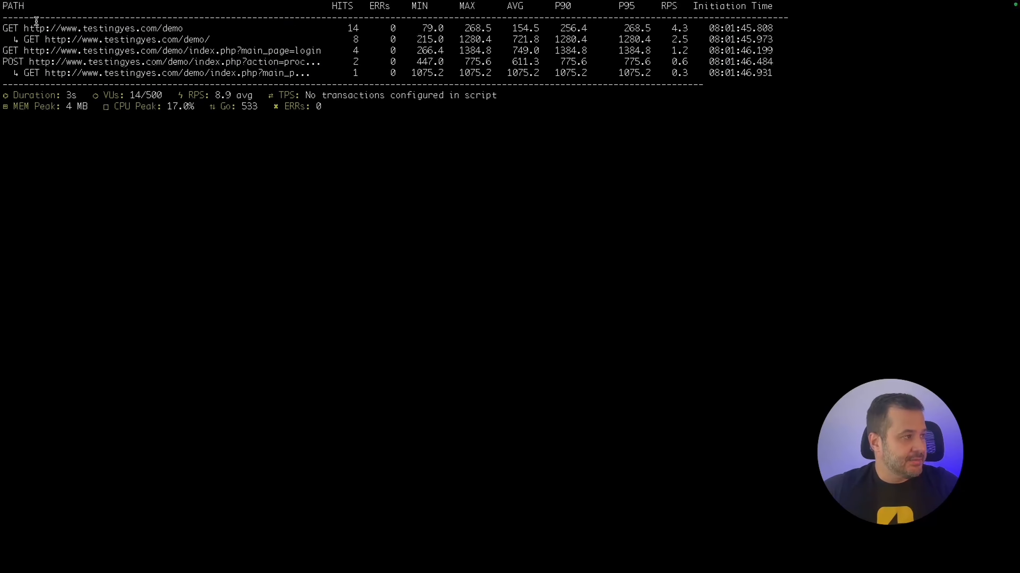
# Highlight the top request rows, their hit counts, and the login and index error entries.
pyautogui.moveTo(8, 29); pyautogui.dragTo(772, 78)
pyautogui.moveTo(40, 28); pyautogui.dragTo(226, 43)
pyautogui.moveTo(348, 29); pyautogui.dragTo(356, 97)
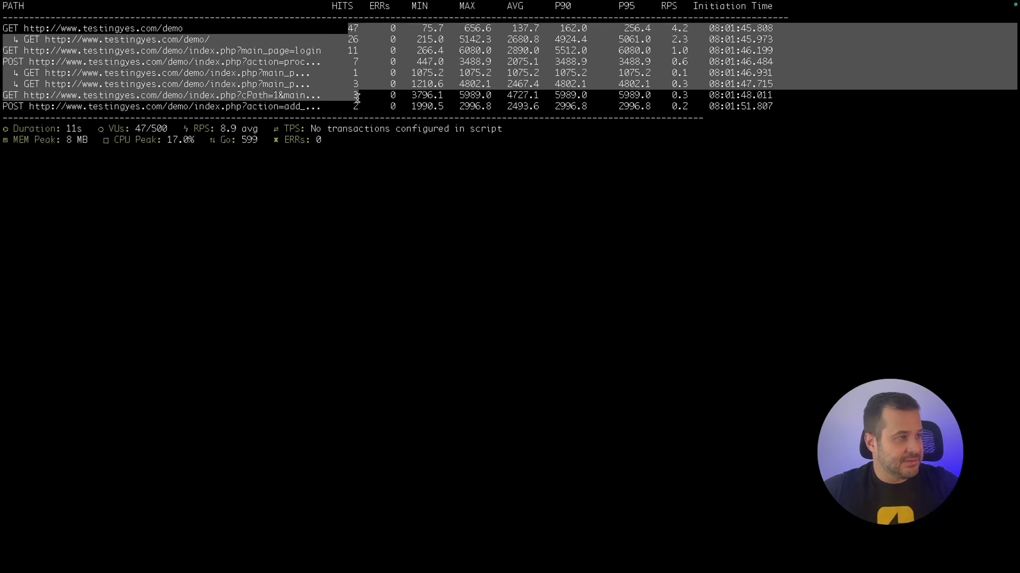
pyautogui.moveTo(347, 29); pyautogui.dragTo(355, 29)
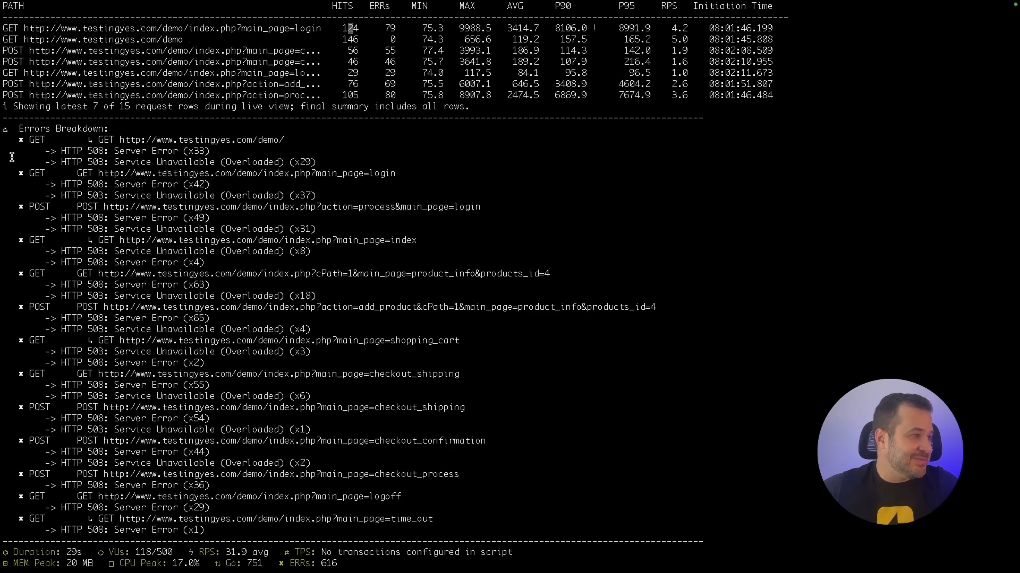
pyautogui.moveTo(33, 129); pyautogui.dragTo(248, 225)
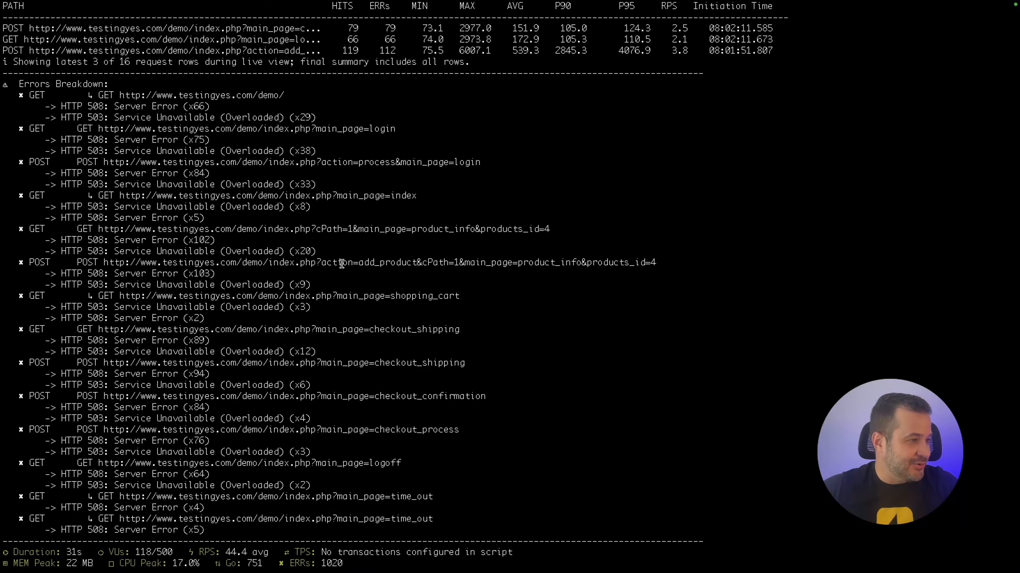
pyautogui.moveTo(88, 240); pyautogui.dragTo(97, 239)
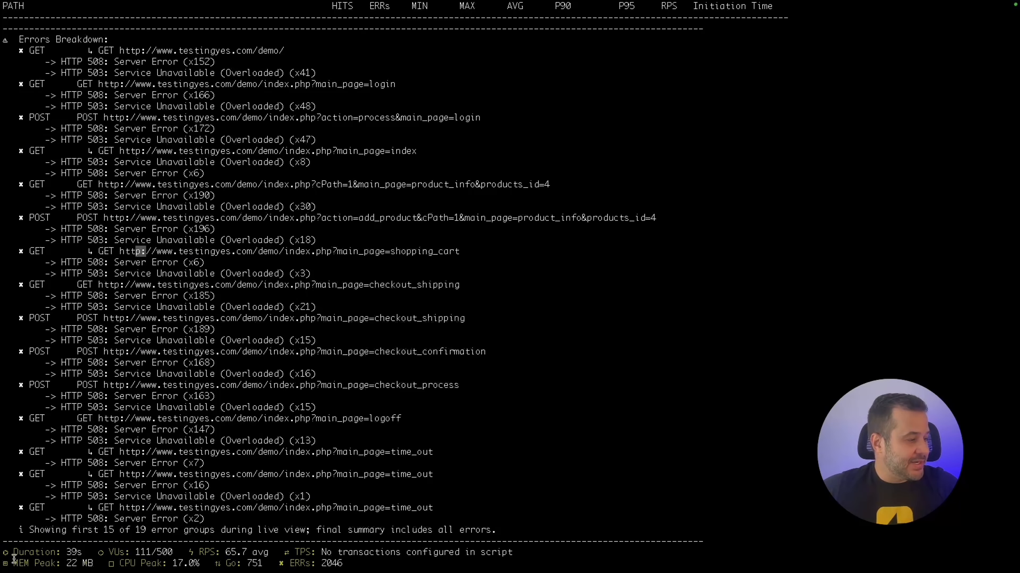
# Point out the running error total in the summary line, then interrupt the load test with Ctrl+C.
pyautogui.moveTo(13, 564); pyautogui.dragTo(381, 565)
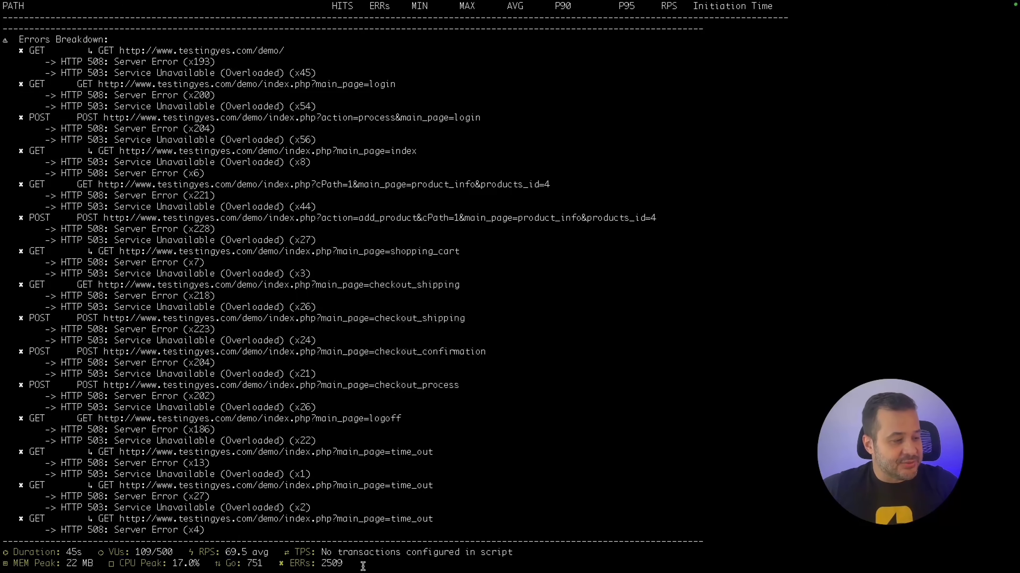
pyautogui.moveTo(347, 563); pyautogui.dragTo(45, 565)
pyautogui.moveTo(343, 563); pyautogui.dragTo(306, 565)
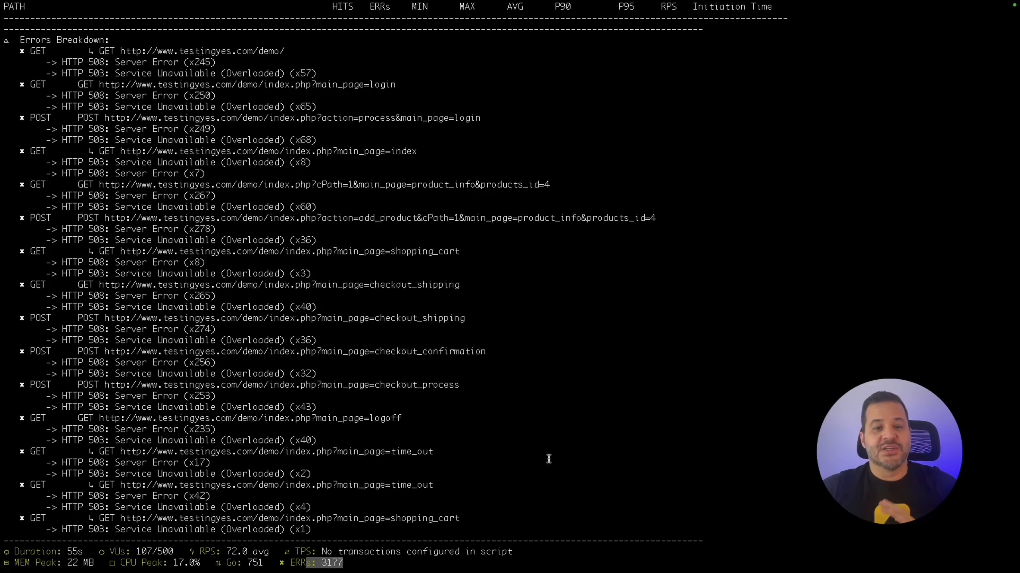
pyautogui.scroll(15, 547, 417)
pyautogui.scroll(-15, 544, 416)
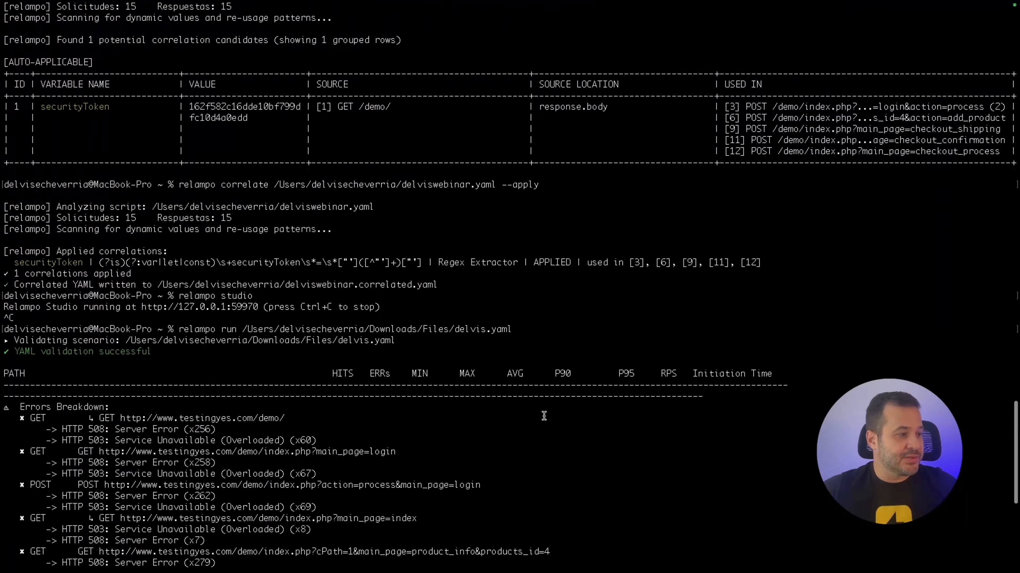
pyautogui.scroll(-5, 542, 417)
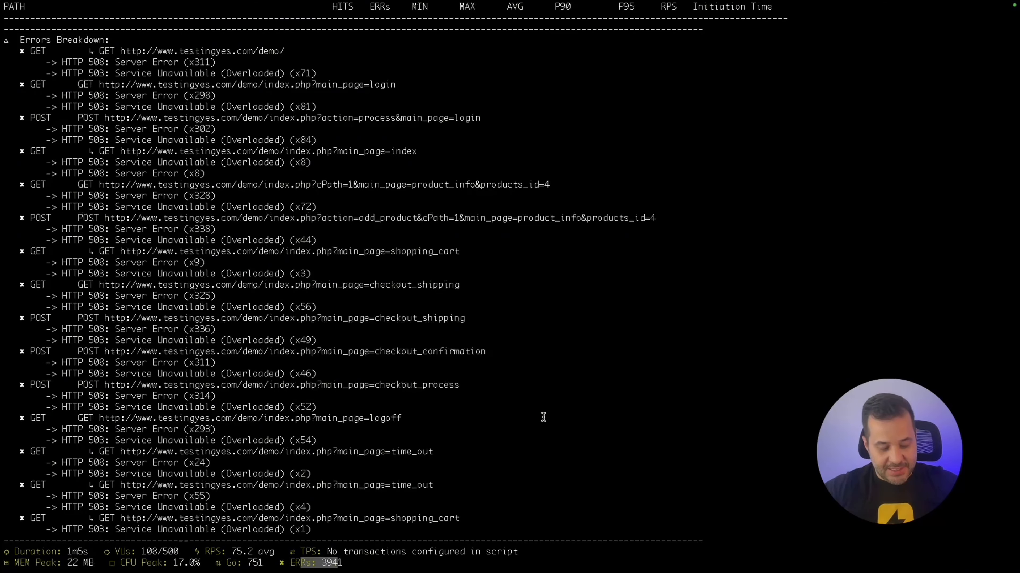
pyautogui.hotkey('ctrl', 'c')
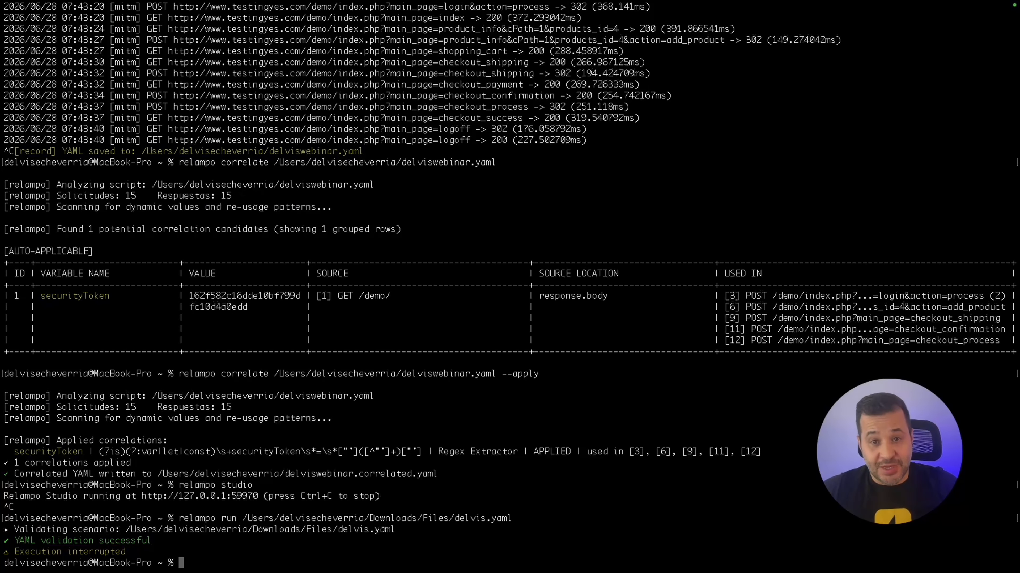
# Switch to the Chrome space showing Relampo Studio's Load Test panel.
pyautogui.hotkey('ctrl', 'Up')
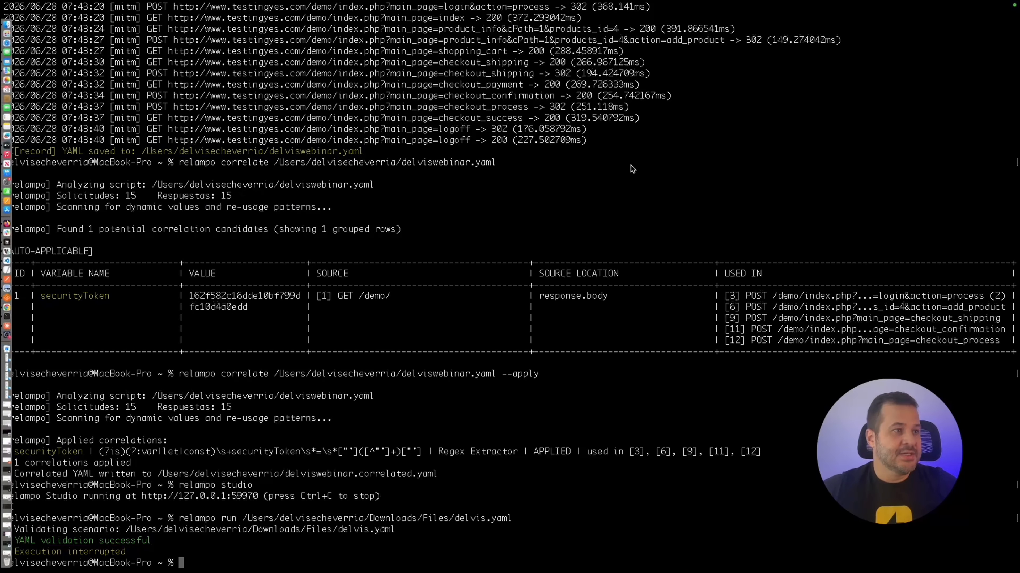
pyautogui.click(460, 57)
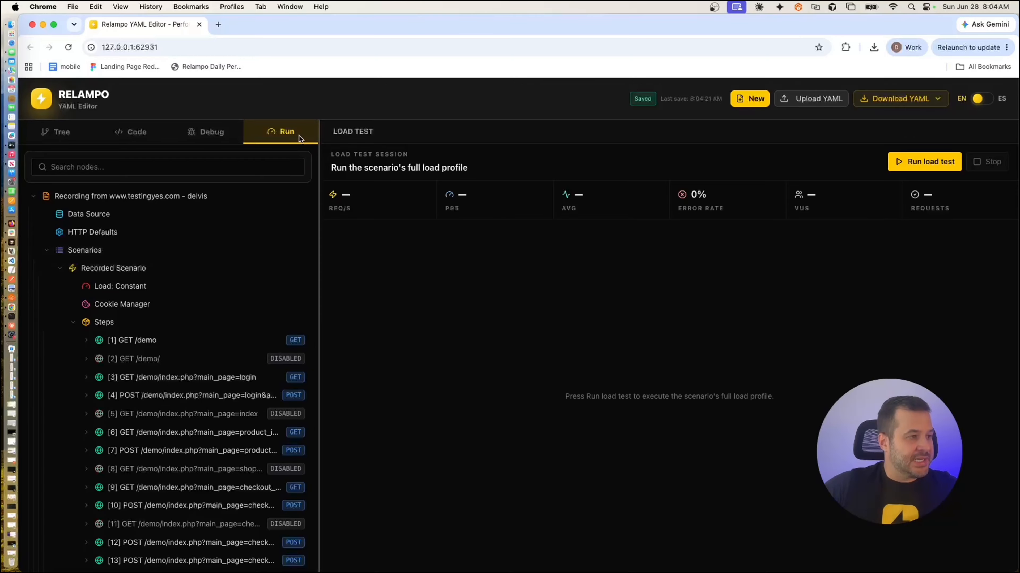
# Run the Studio load test, stop it after 44s, and review its 2,977-request, 76.96%-error summary.
pyautogui.click(911, 166)
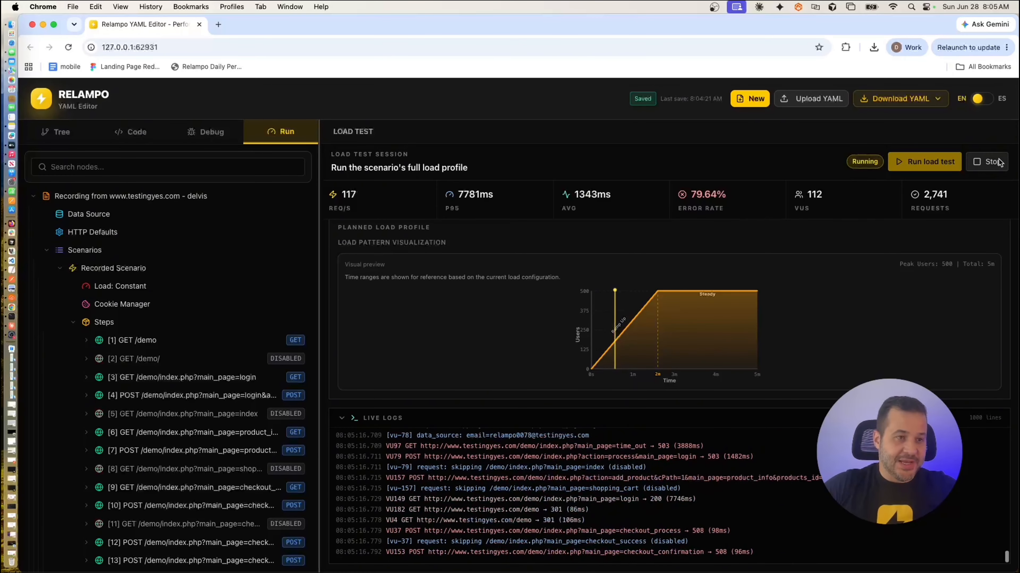
pyautogui.click(988, 161)
pyautogui.scroll(-9, 930, 349)
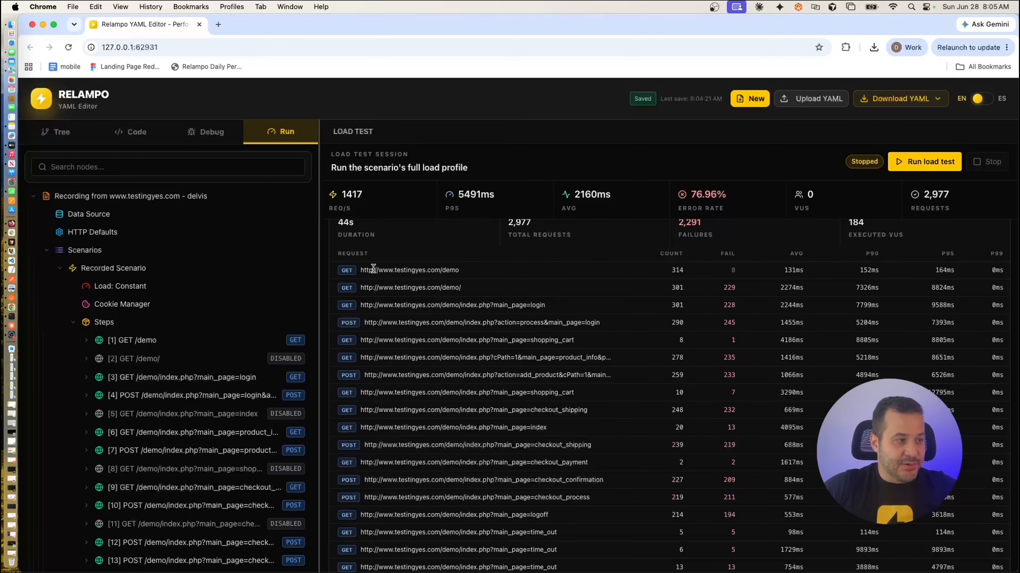
pyautogui.moveTo(389, 270); pyautogui.dragTo(514, 316)
pyautogui.click(666, 306)
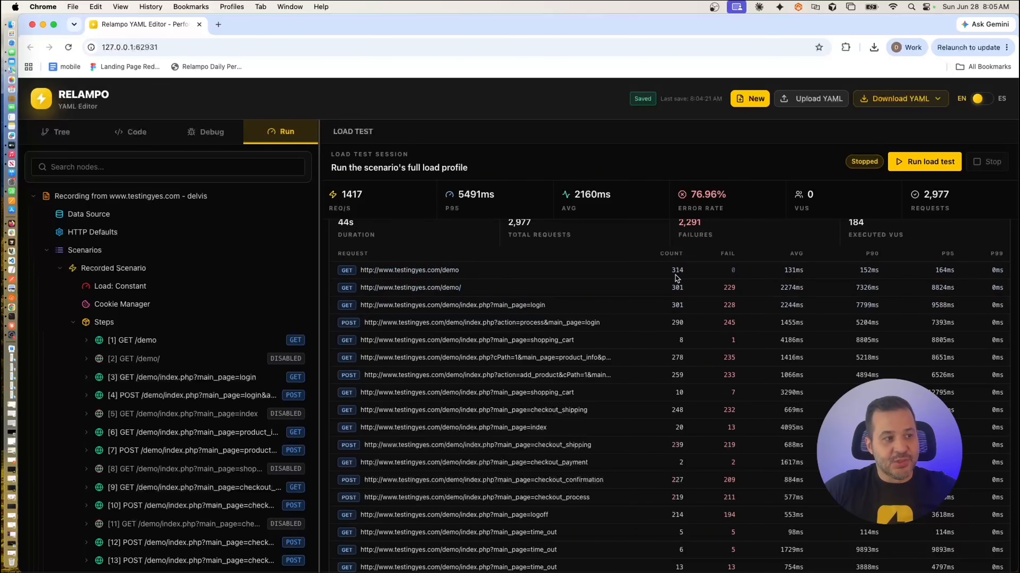
pyautogui.scroll(3, 674, 289)
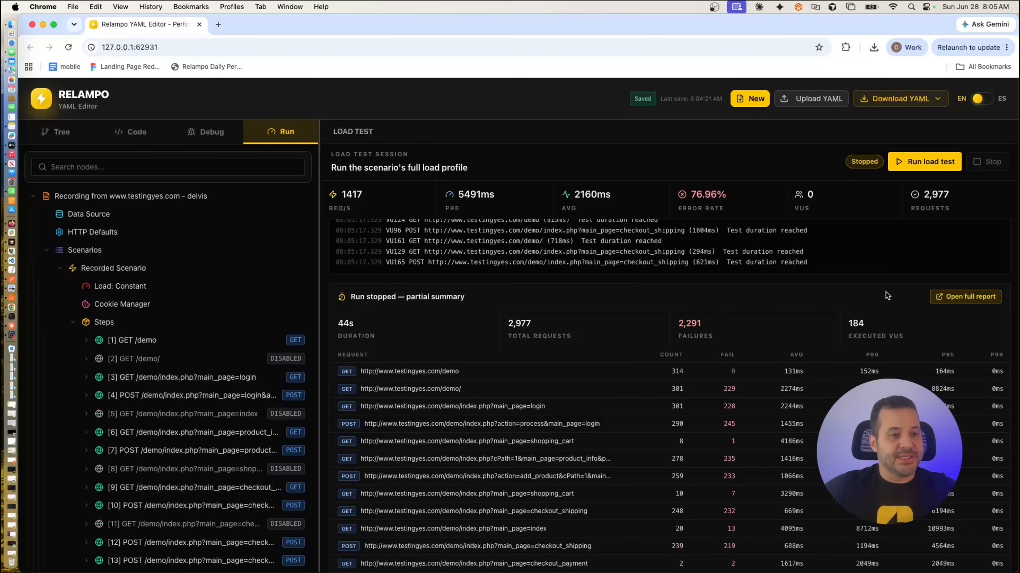
pyautogui.click(968, 298)
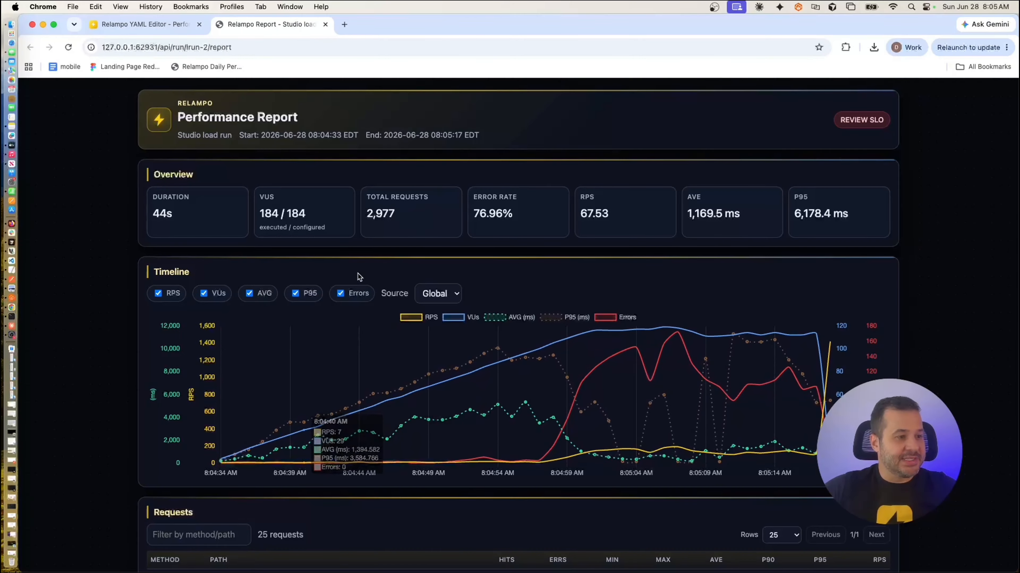
# Inspect the report's timeline chart and Requests and Failures tables, where the login POST has 245 failures.
pyautogui.moveTo(344, 367)
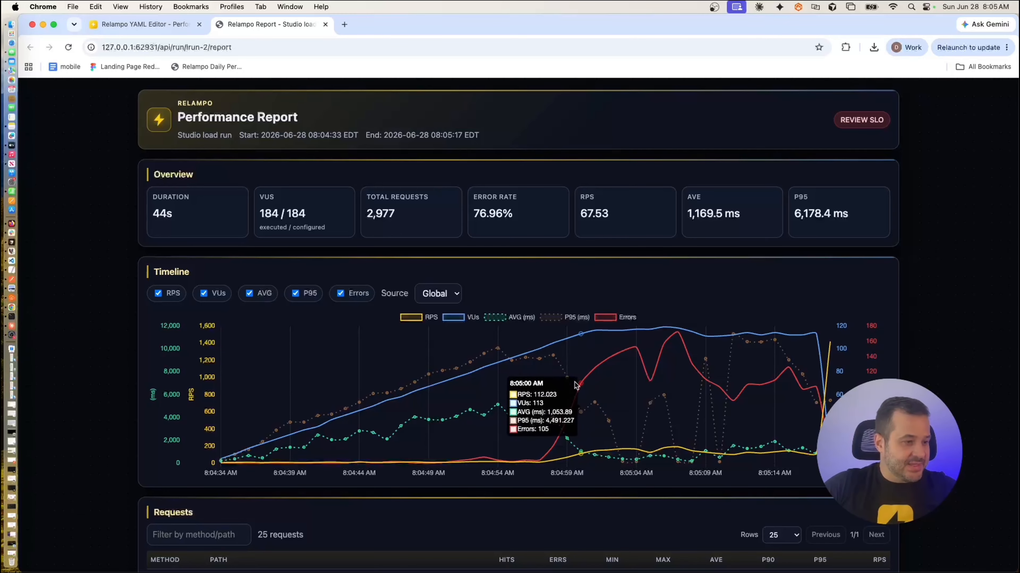
pyautogui.scroll(-7, 575, 385)
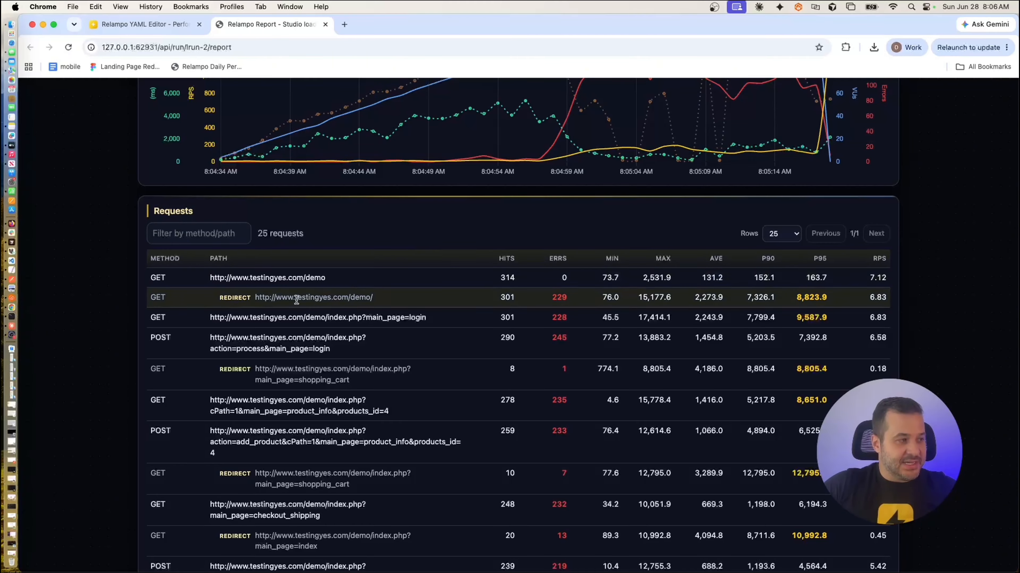
pyautogui.scroll(-4, 355, 290)
pyautogui.scroll(-15, 358, 289)
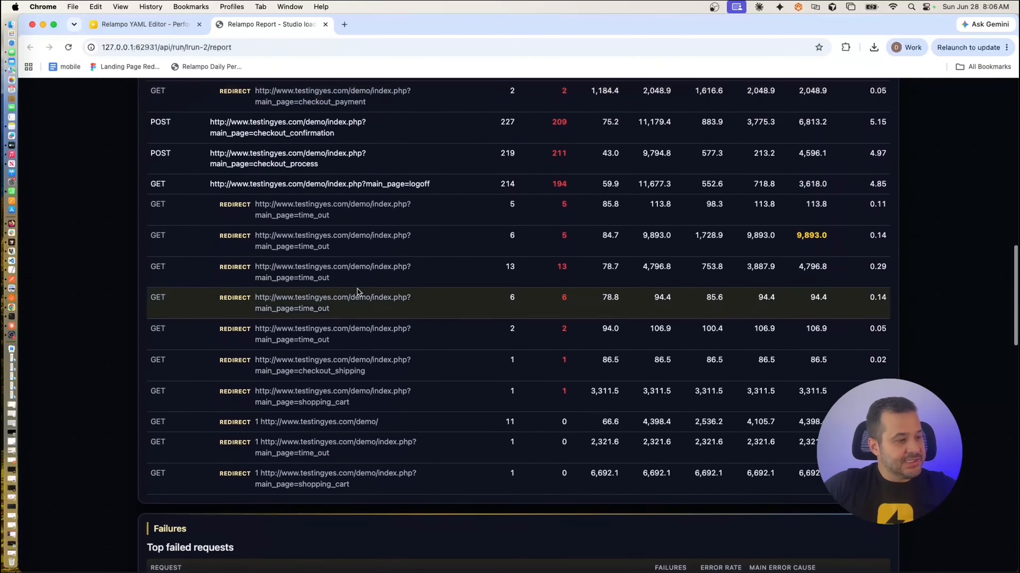
pyautogui.scroll(-1, 357, 289)
pyautogui.moveTo(151, 241); pyautogui.dragTo(255, 246)
pyautogui.scroll(-12, 375, 330)
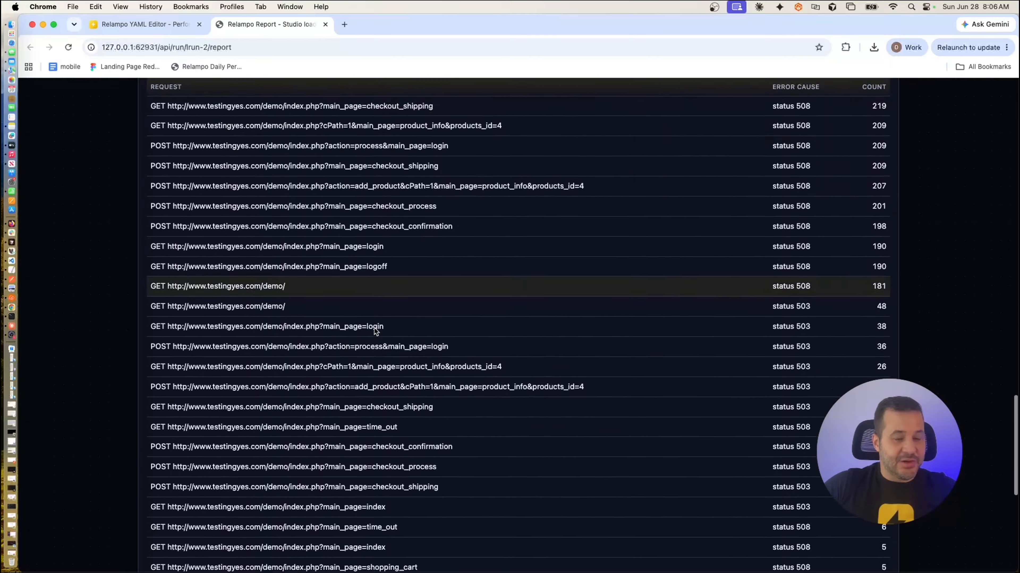
pyautogui.scroll(10, 375, 330)
pyautogui.scroll(20, 375, 330)
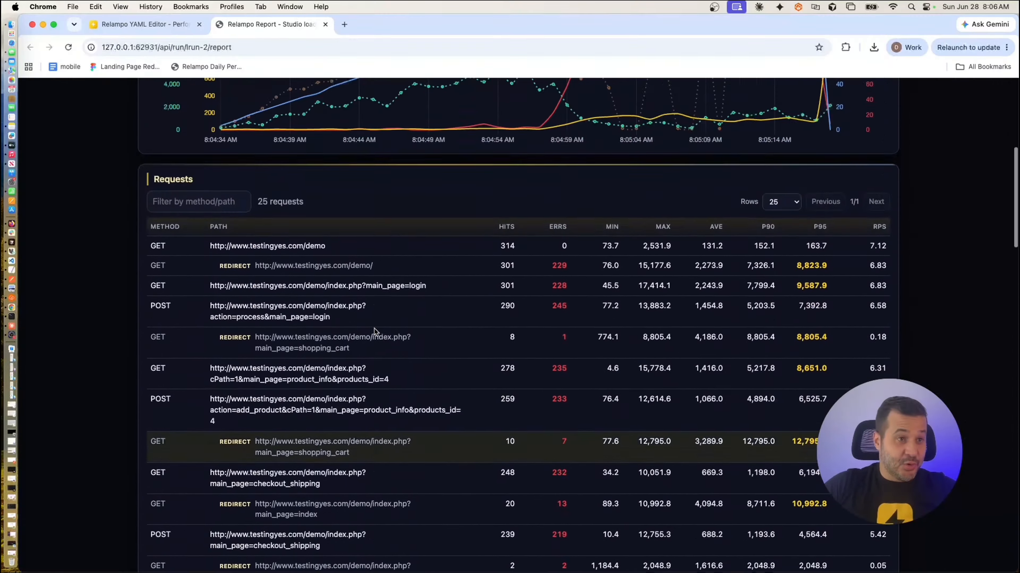
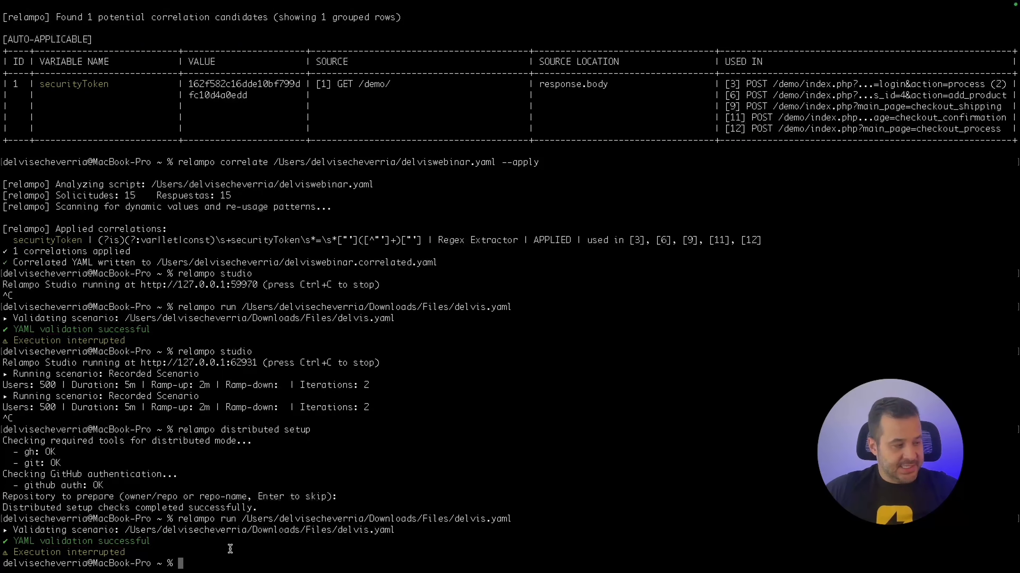
# Run 'relampo distributed setup' and review the gh tool and GitHub authentication checks.
pyautogui.write('relampo distributed setup')
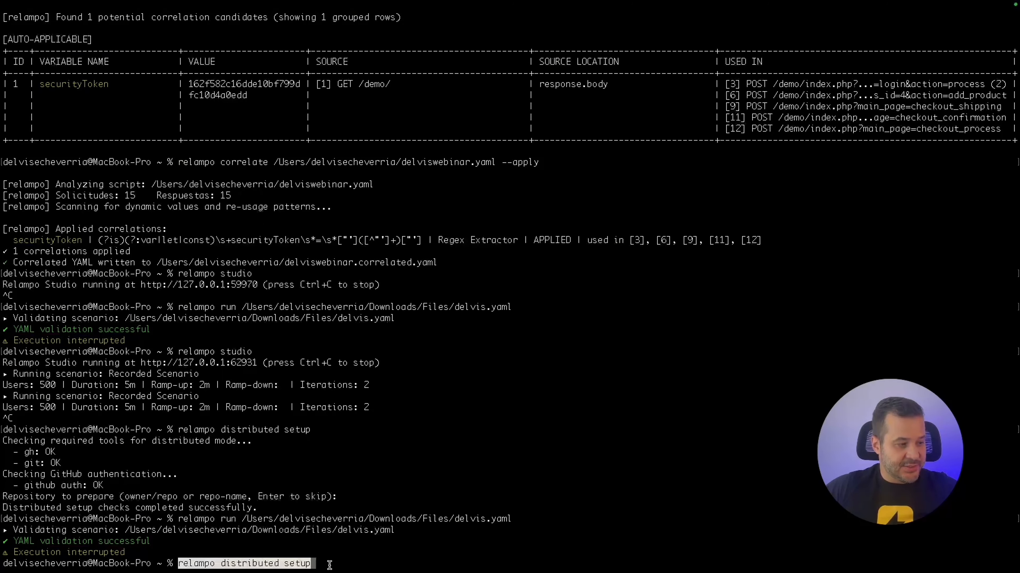
pyautogui.press('Return')
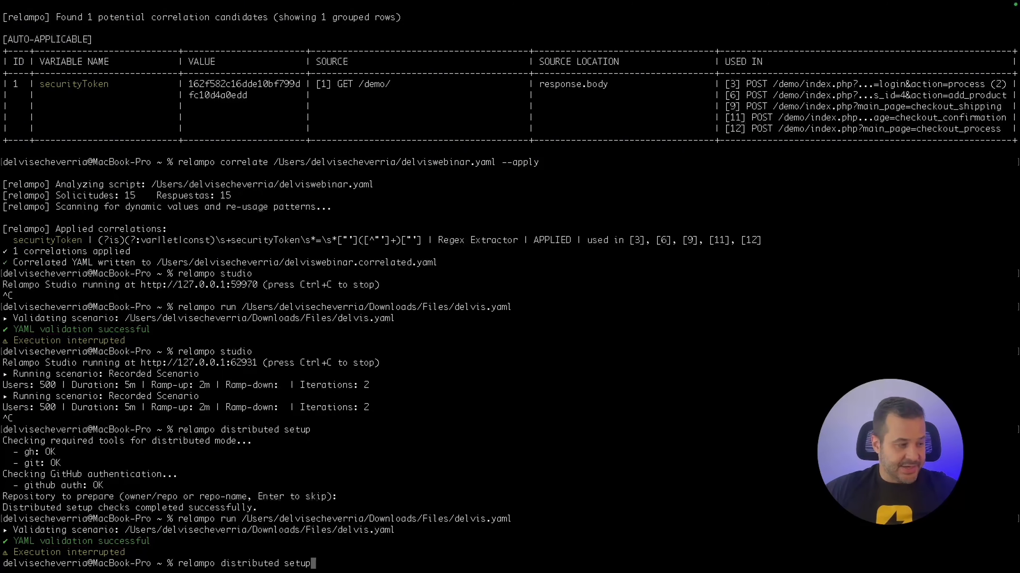
pyautogui.press('Return')
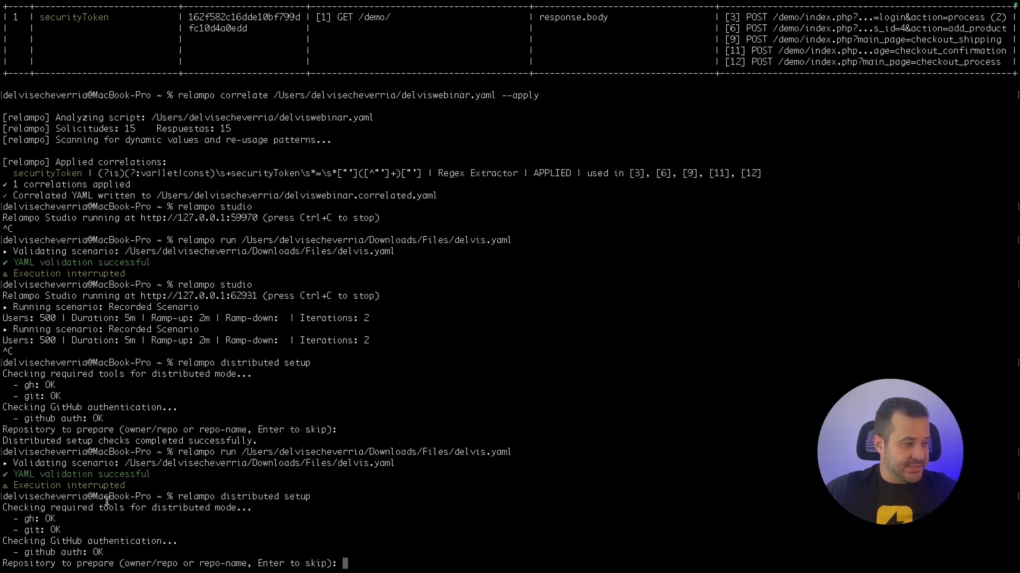
pyautogui.moveTo(25, 519); pyautogui.dragTo(45, 530)
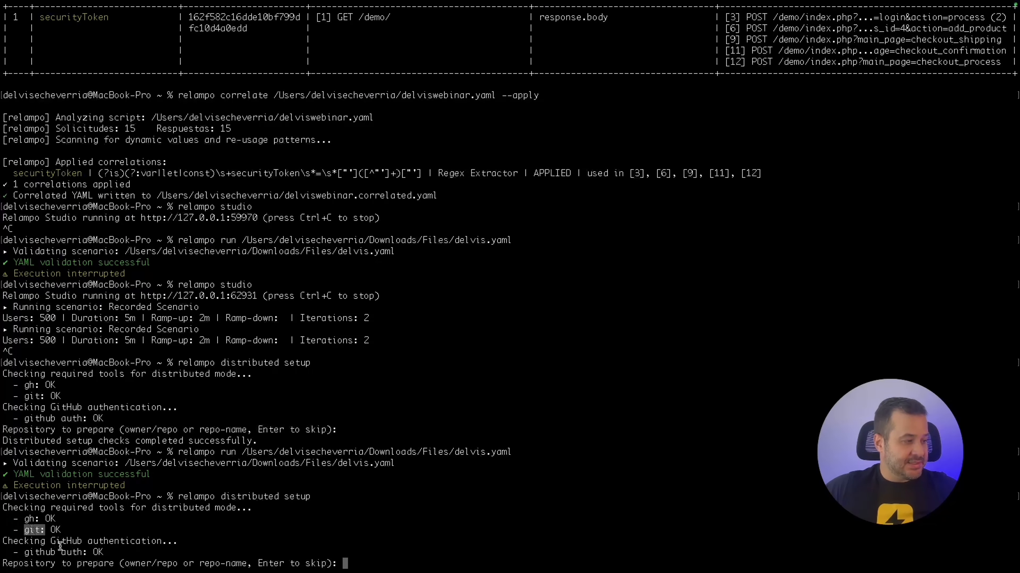
pyautogui.moveTo(184, 542); pyautogui.dragTo(88, 552)
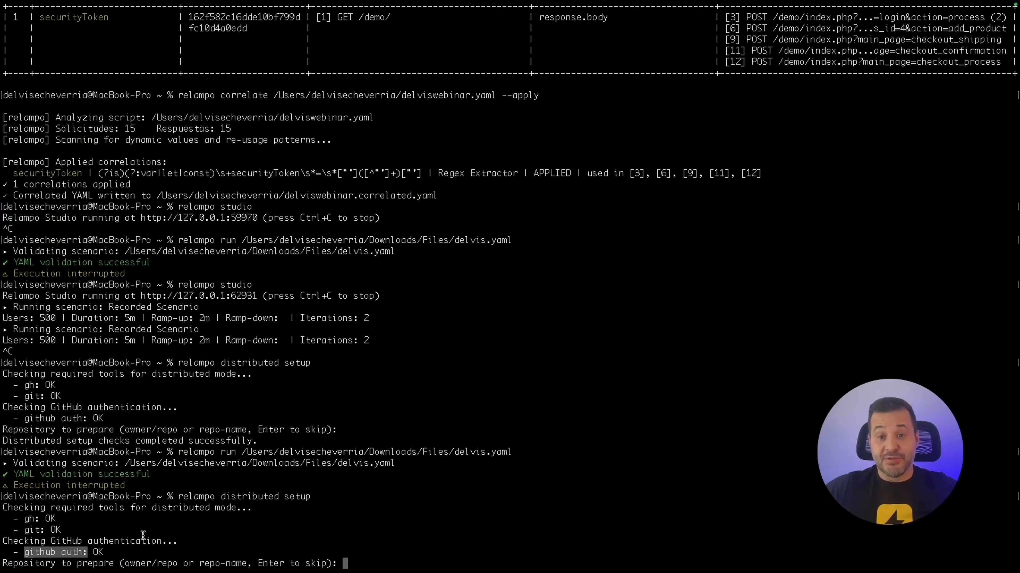
# Enter relampo_demo as the repository to prepare for distributed runs.
pyautogui.click(347, 563)
pyautogui.write('r')
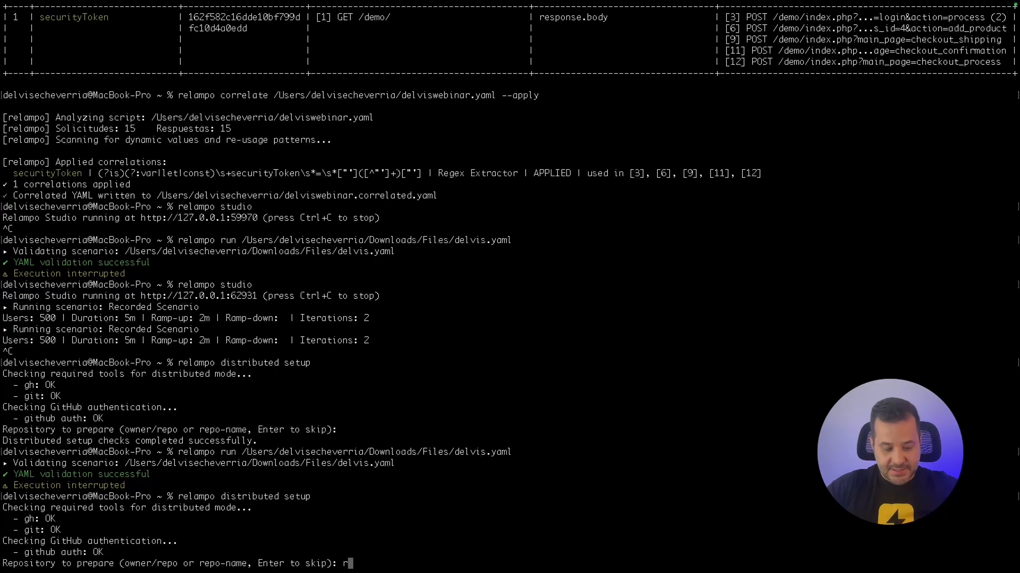
pyautogui.write('elampo_demo')
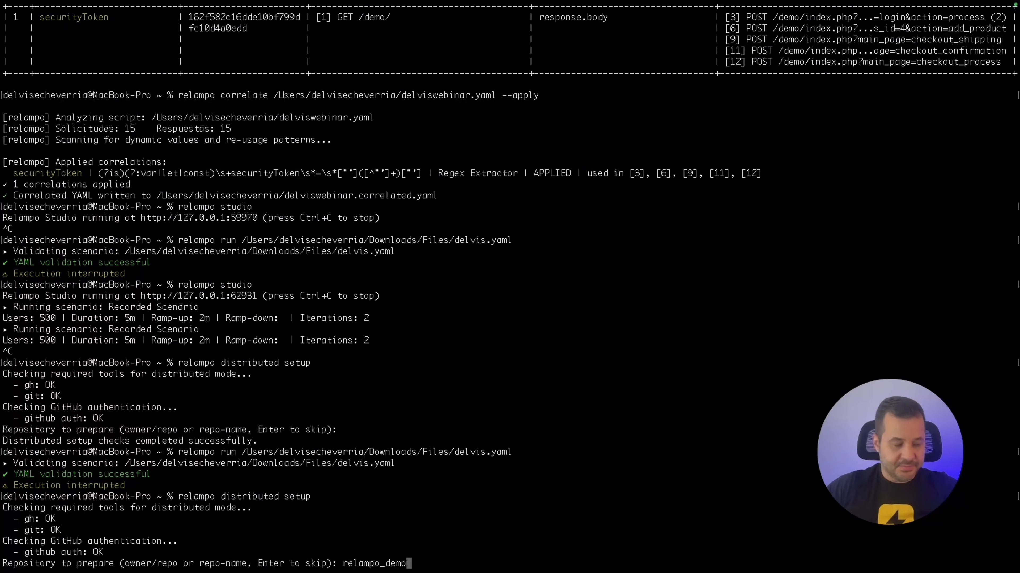
pyautogui.press('Return')
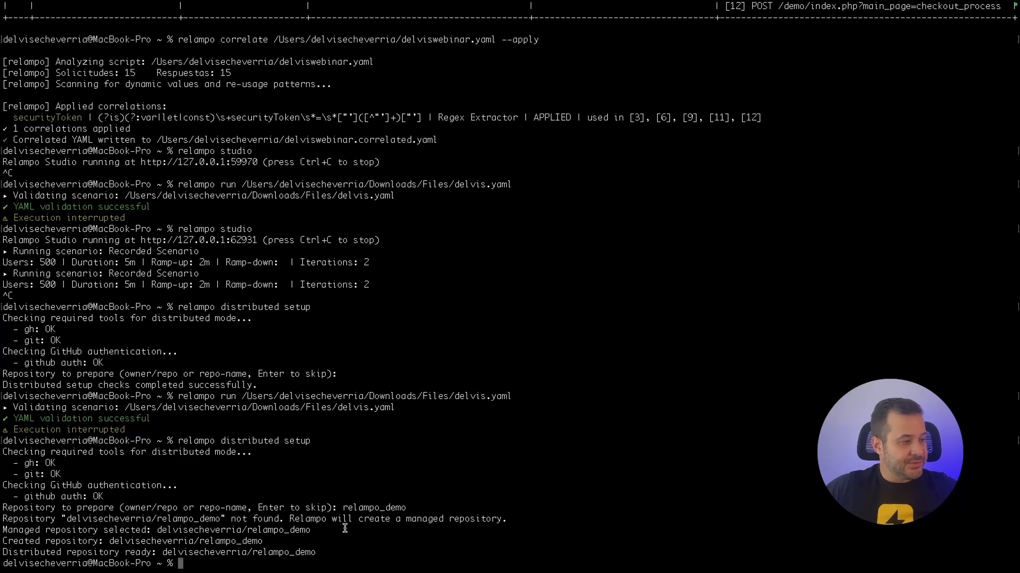
# Review the relampo_demo creation message and stage the setup command with --repo <owner>/relampo_demo.
pyautogui.moveTo(343, 508); pyautogui.dragTo(417, 503)
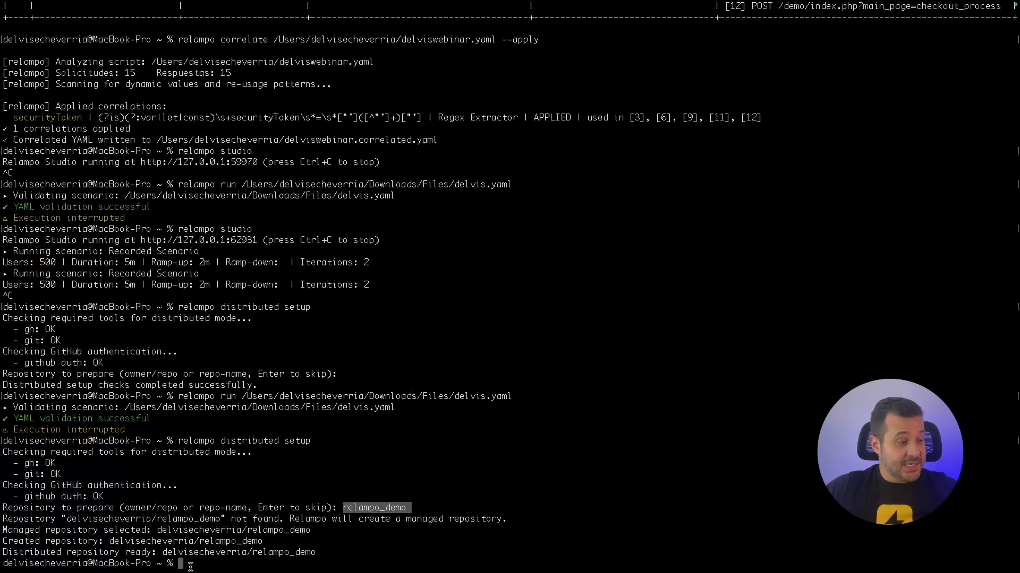
pyautogui.moveTo(8, 543); pyautogui.dragTo(96, 543)
pyautogui.moveTo(263, 542); pyautogui.dragTo(158, 543)
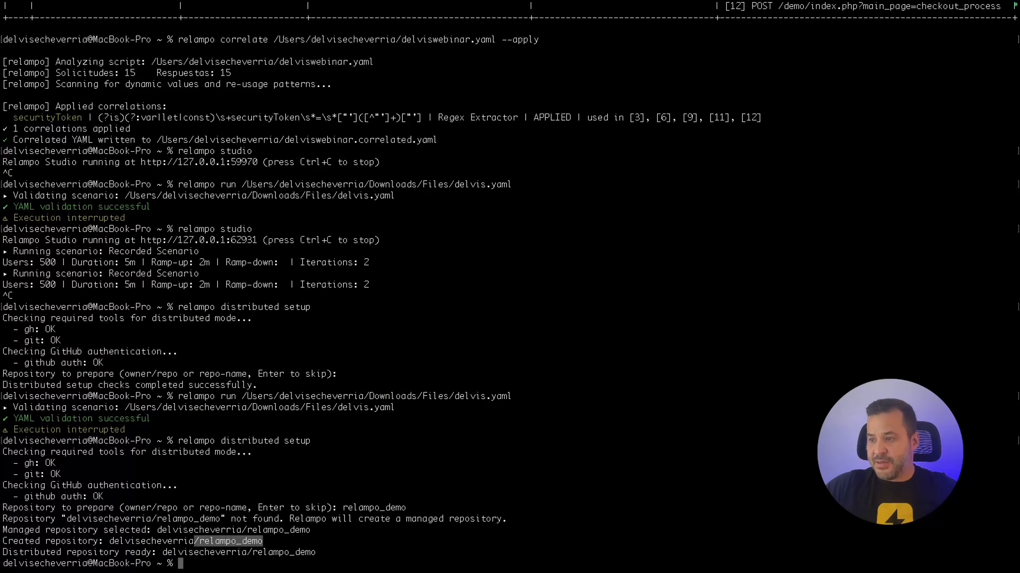
pyautogui.press('super+Tab')
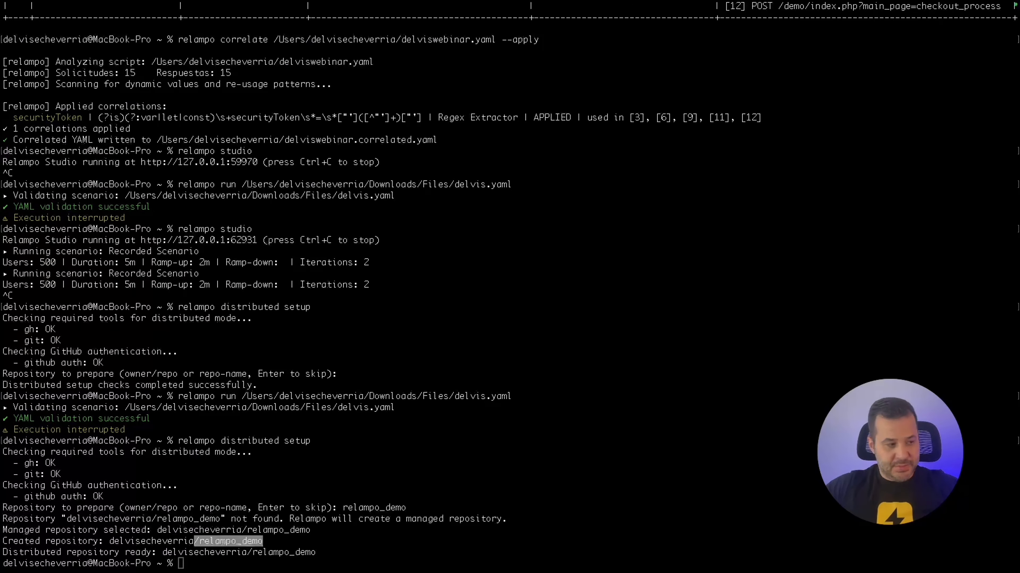
pyautogui.click(184, 564)
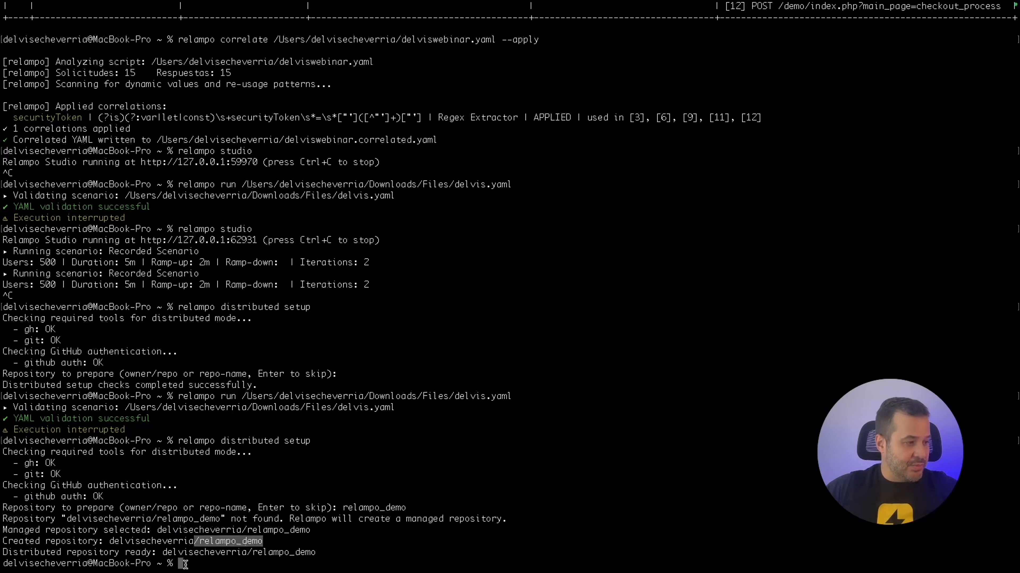
pyautogui.click(185, 564)
# Rerun setup with --repo relampo_demo and confirm the repository is reported ready.
pyautogui.press('Right')
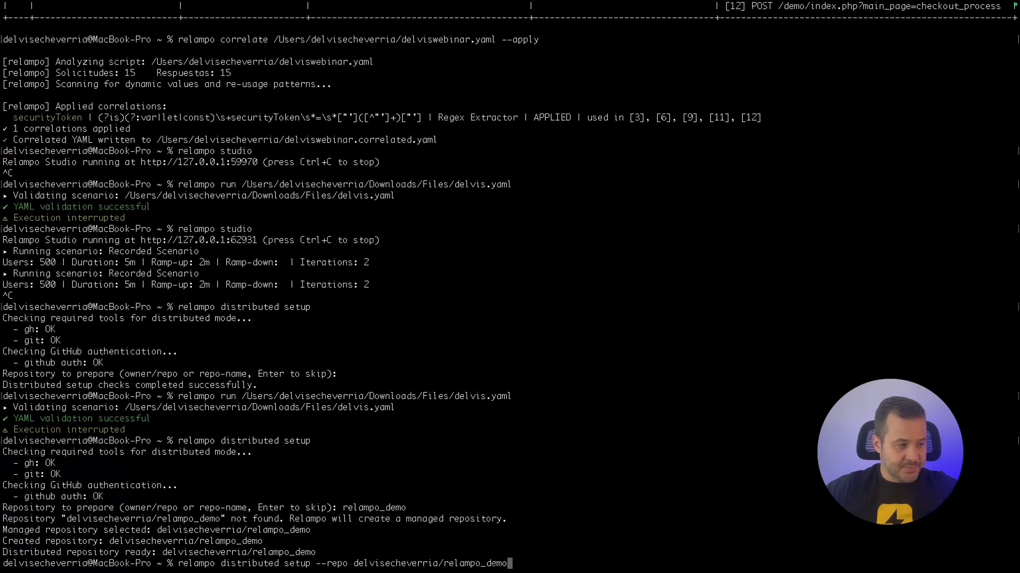
pyautogui.moveTo(178, 564); pyautogui.dragTo(513, 567)
pyautogui.click(522, 565)
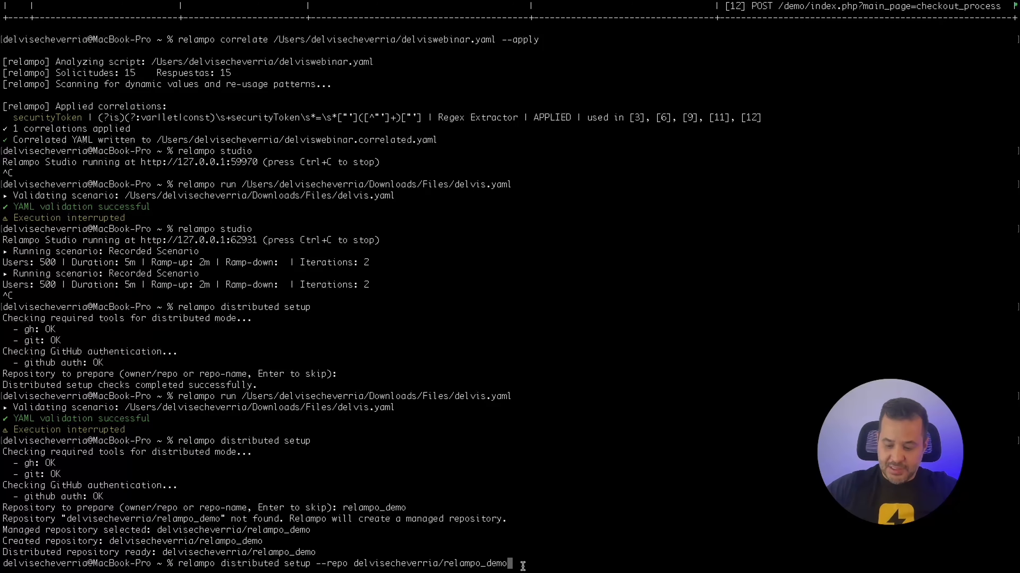
pyautogui.press('Return')
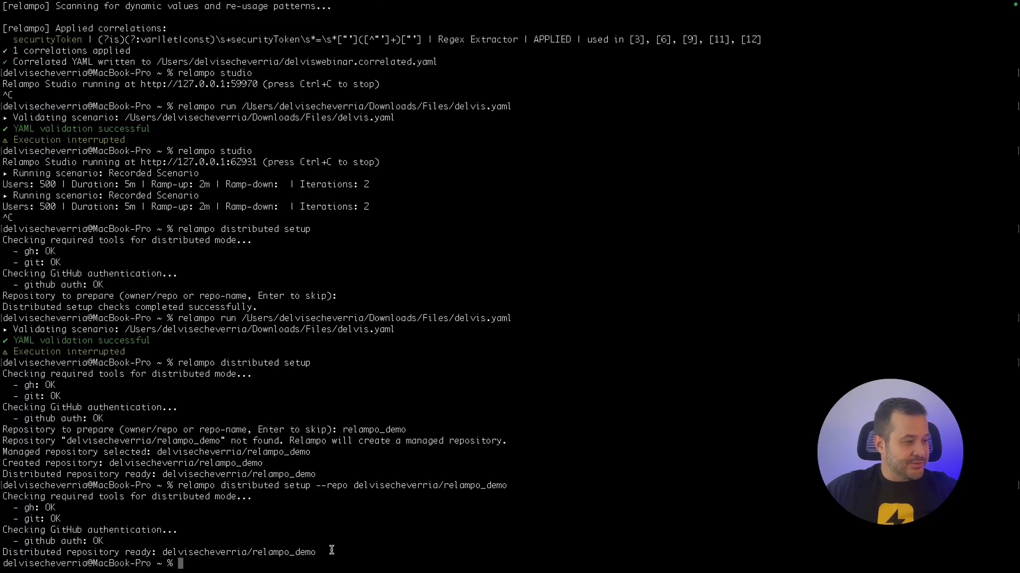
pyautogui.moveTo(317, 553); pyautogui.dragTo(183, 553)
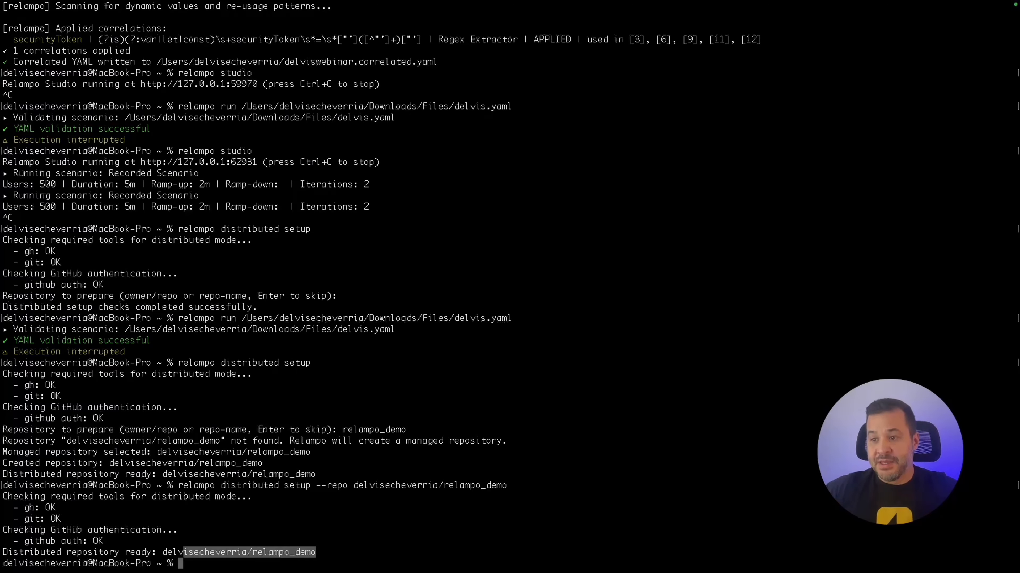
pyautogui.press('super+Tab')
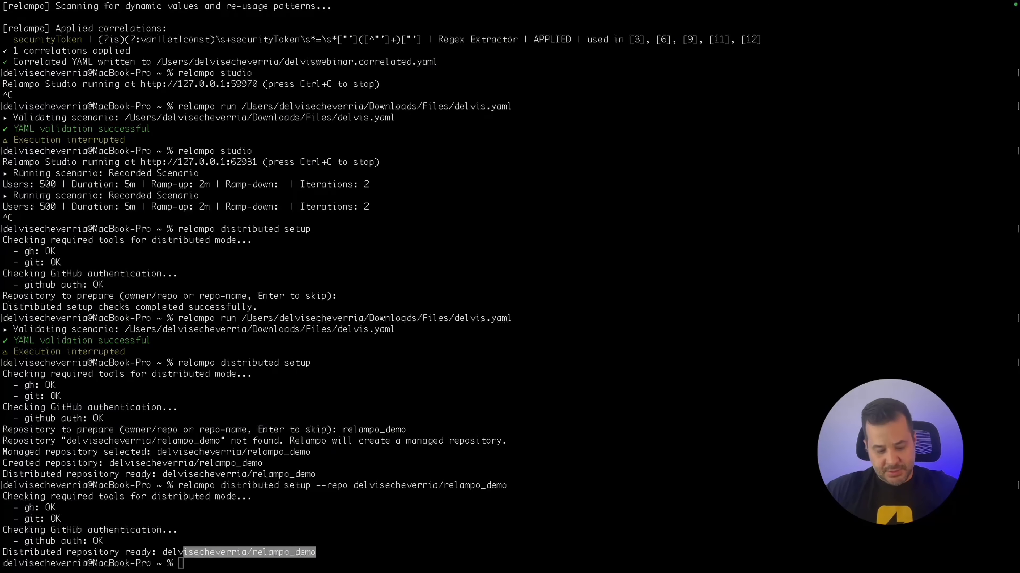
pyautogui.click(226, 570)
pyautogui.click(225, 569)
# Upload users.csv and delvis.yaml to the relampo_demo repository with the distributed files upload command.
pyautogui.write('relampo distributed files upload \\   --repo delvisecheverria/relampo_demo\\   --files "[/Users/delvisecheverria/Downloads/Files/users.csv,/Users/delvisecheverria/Downloads/Files/delvis.yaml]"')
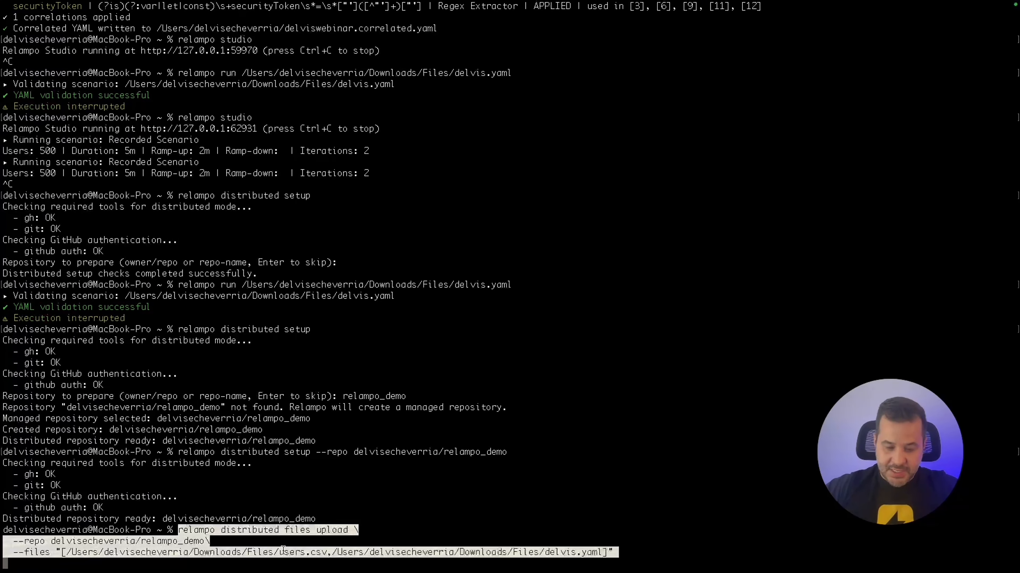
pyautogui.moveTo(178, 530); pyautogui.dragTo(348, 529)
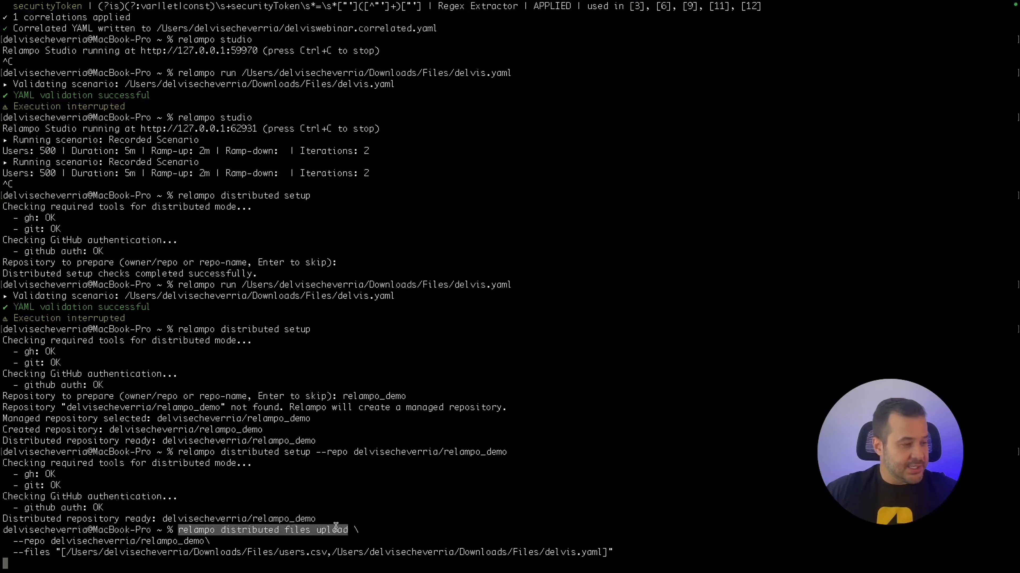
pyautogui.moveTo(14, 541); pyautogui.dragTo(229, 541)
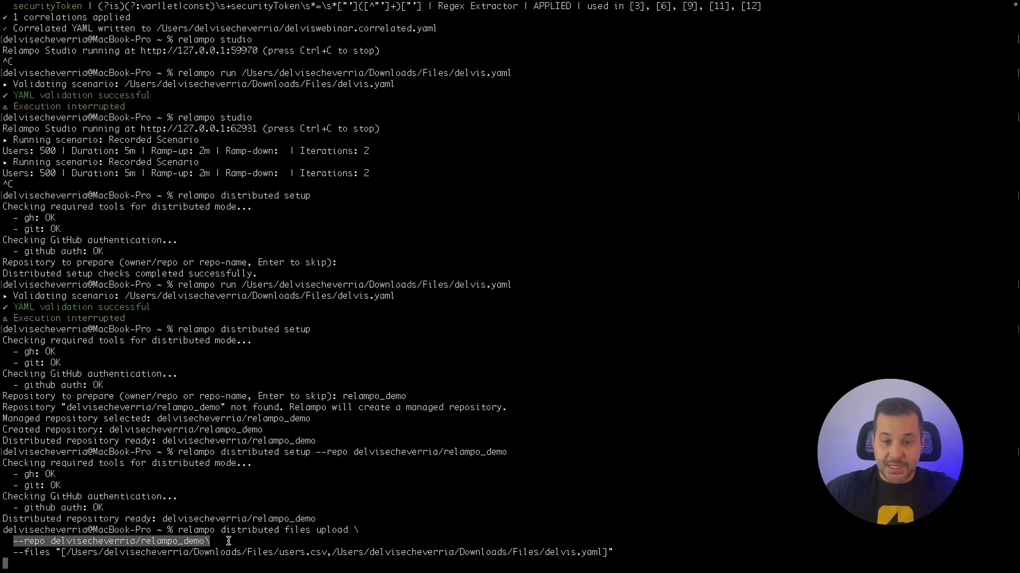
pyautogui.click(228, 541)
pyautogui.moveTo(52, 542); pyautogui.dragTo(204, 541)
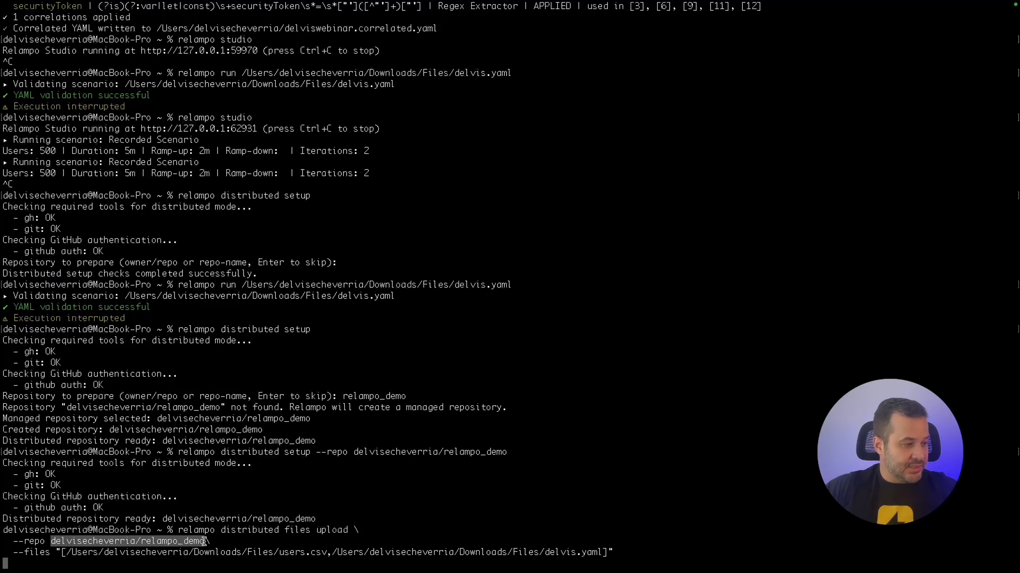
pyautogui.click(205, 541)
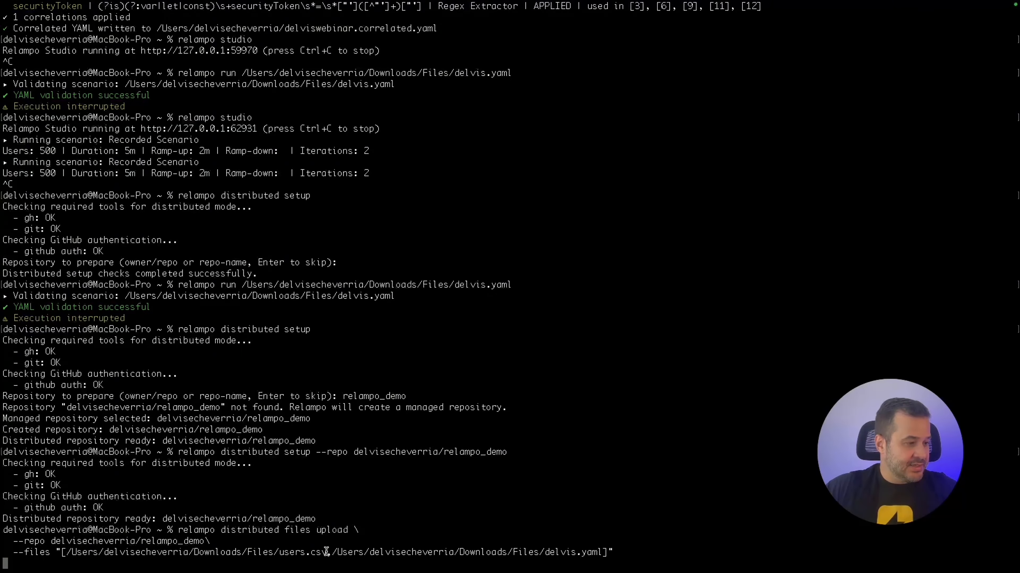
pyautogui.moveTo(326, 552); pyautogui.dragTo(280, 553)
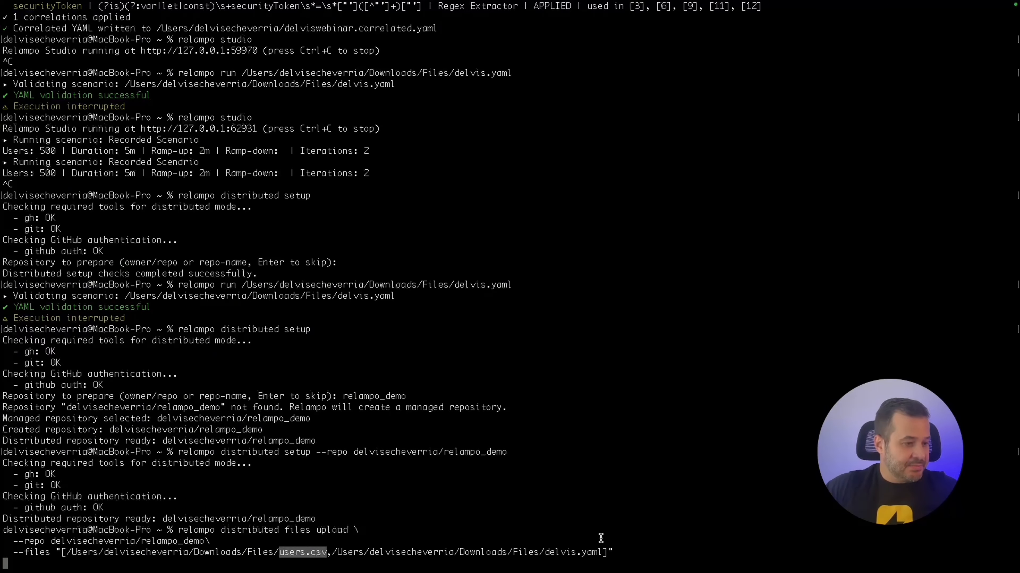
pyautogui.moveTo(603, 553); pyautogui.dragTo(541, 552)
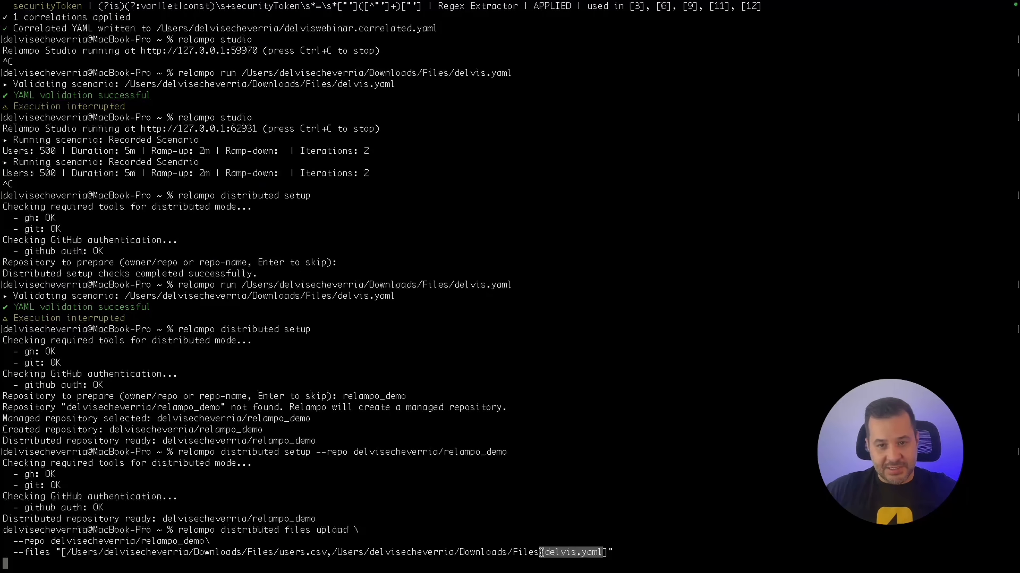
pyautogui.click(680, 557)
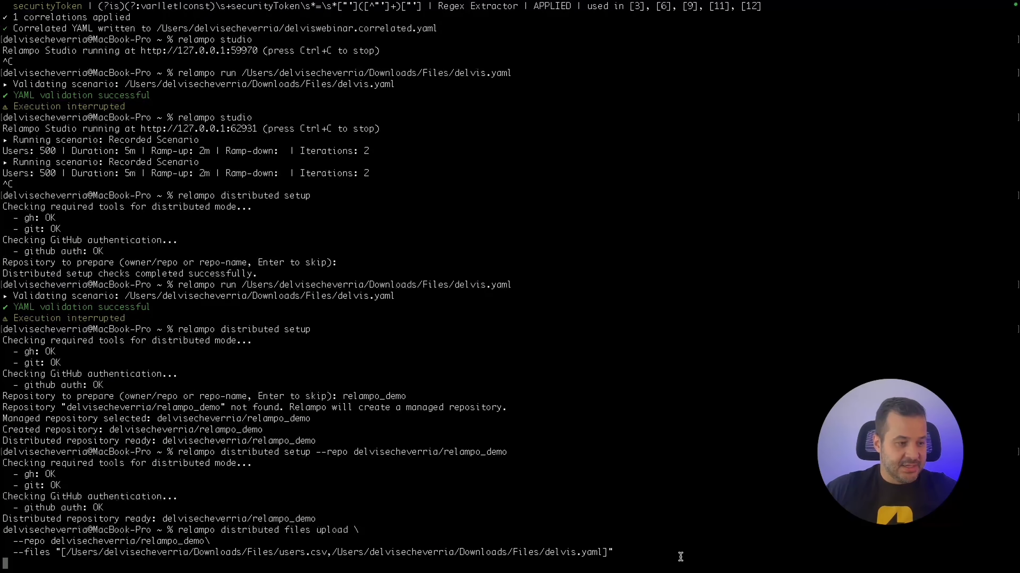
pyautogui.press('Return')
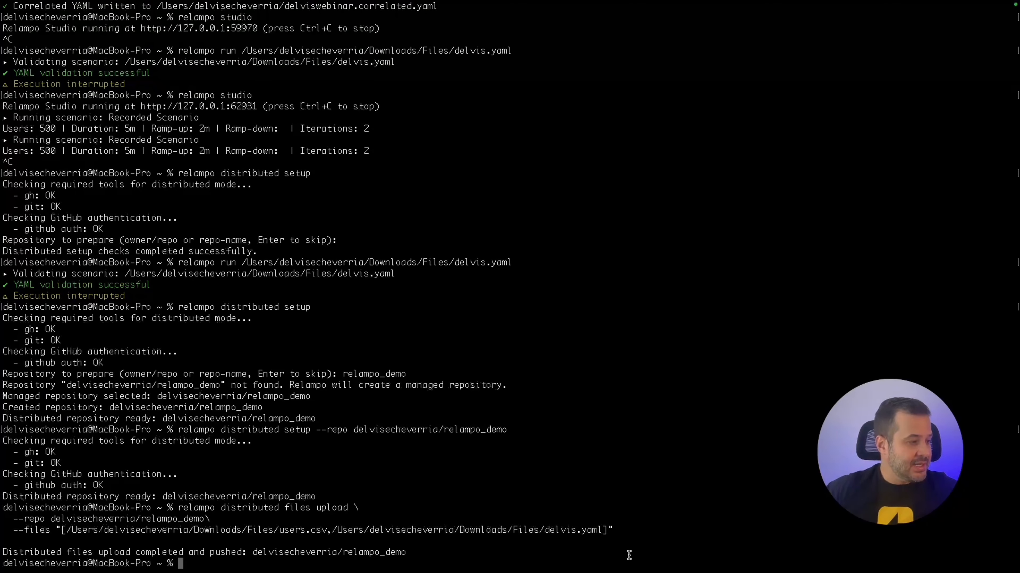
# Review the repository name in the upload result and return to a fresh prompt.
pyautogui.doubleClick(252, 552)
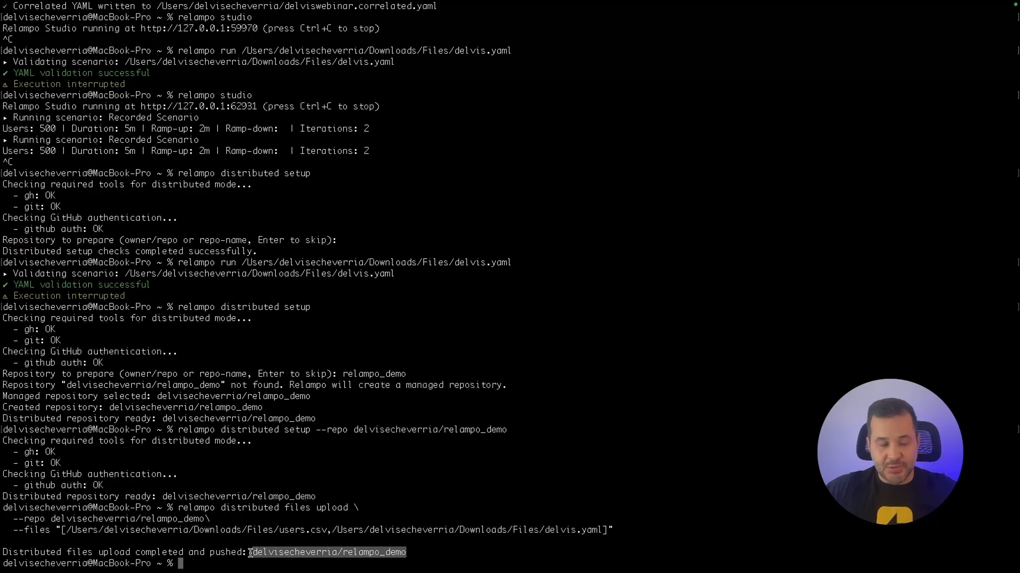
pyautogui.click(250, 553)
pyautogui.moveTo(251, 552); pyautogui.dragTo(411, 552)
pyautogui.click(475, 560)
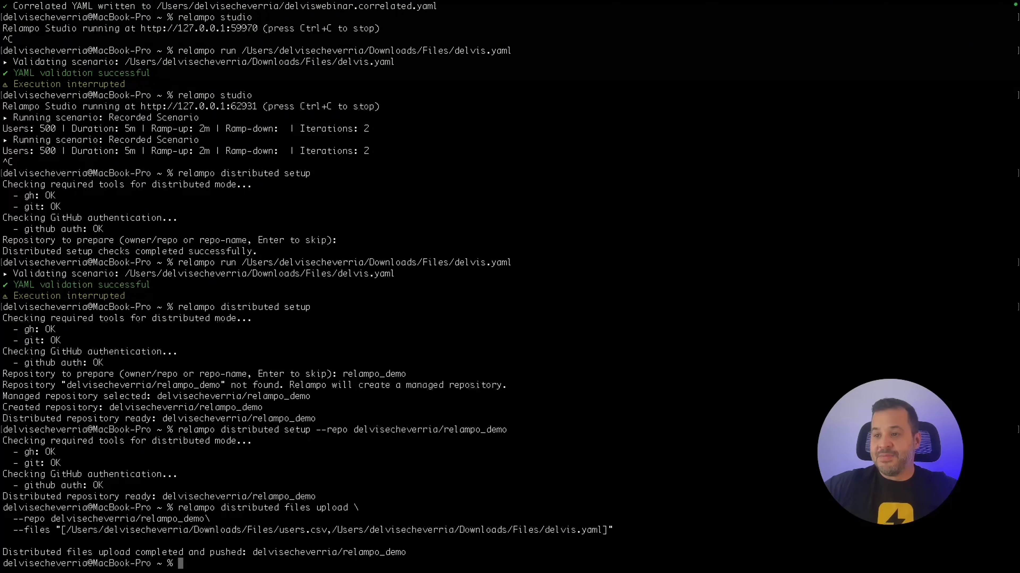
pyautogui.press('super+Tab')
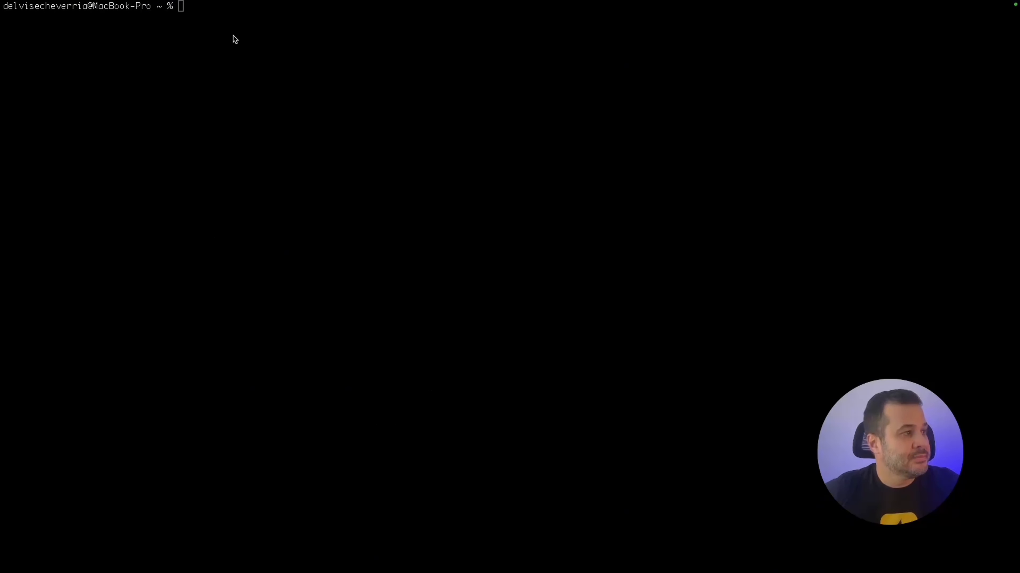
pyautogui.click(225, 33)
# Paste the distributed run command and review its relampo_demo repo, 500 VUs and 5m duration.
pyautogui.write('relampo distributed run /Users/delvisecheverria/Downloads/Files/delvis.yaml \\   --repo delvisecheverria/relampo_demo \\   --nodes 4 \\   --vus 500 \\   --duration 5m \\   --json /Users/delvisecheverria/Downloads/Files/delvis.json \\   --html /Users/delvisecheverria/Downloads/Files/delvis.html')
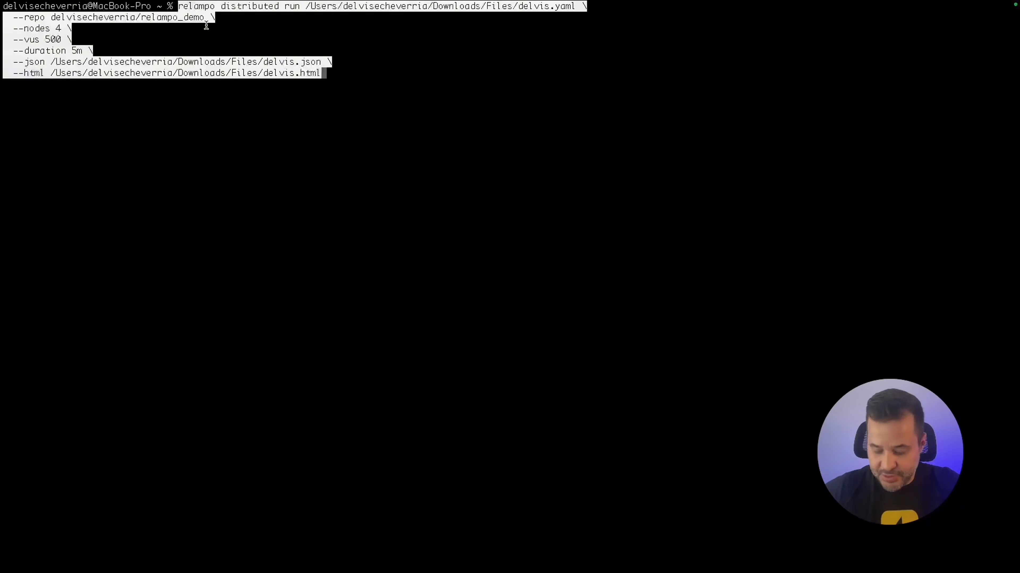
pyautogui.press('Up')
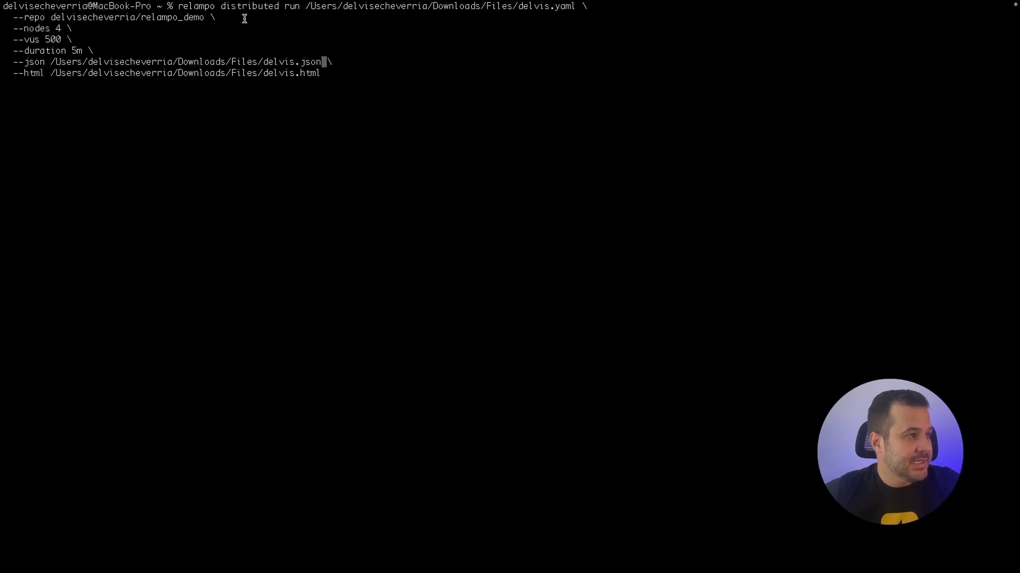
pyautogui.moveTo(220, 8); pyautogui.dragTo(287, 13)
pyautogui.click(291, 65)
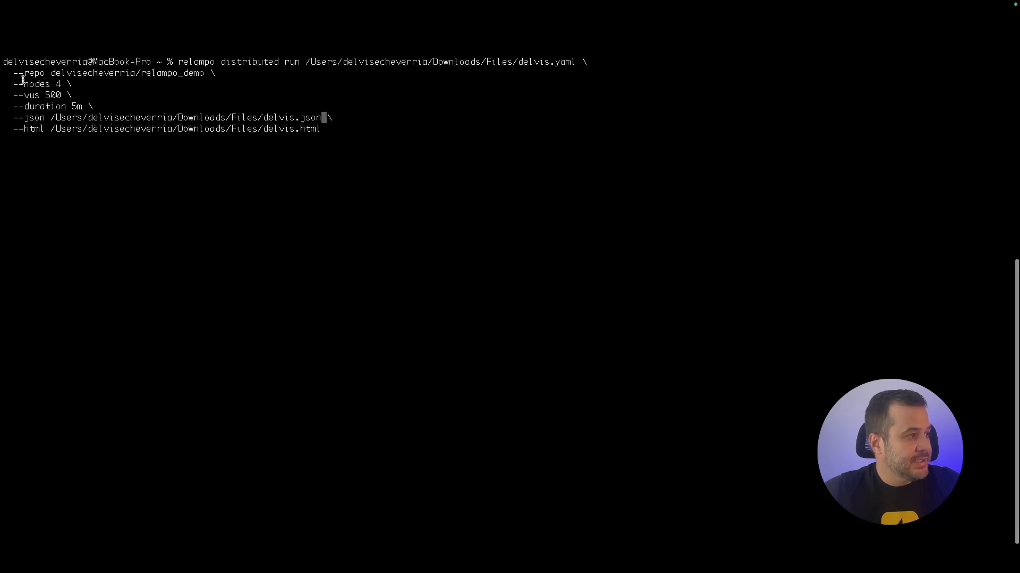
pyautogui.moveTo(72, 76); pyautogui.dragTo(141, 75)
pyautogui.click(206, 77)
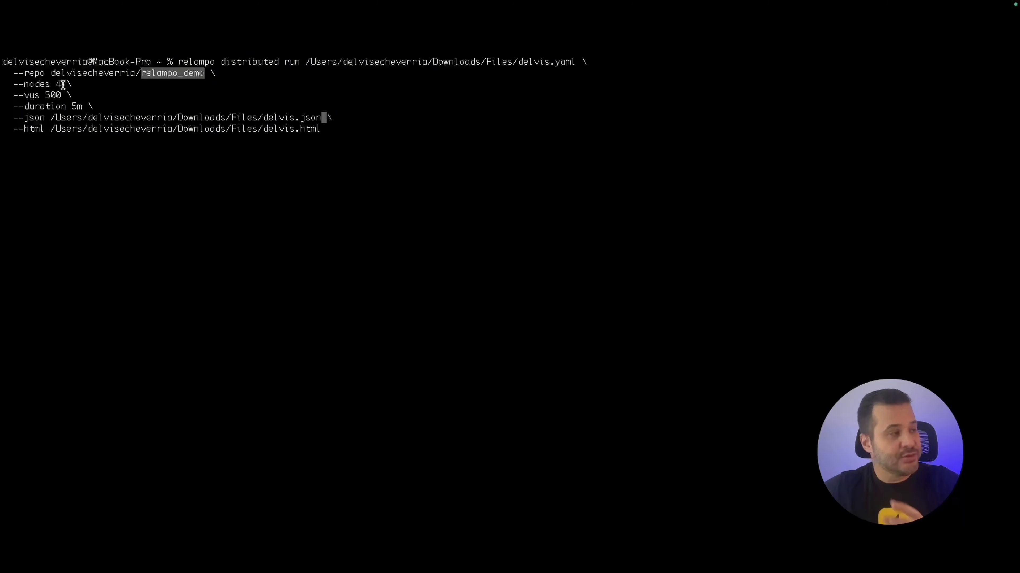
pyautogui.doubleClick(48, 95)
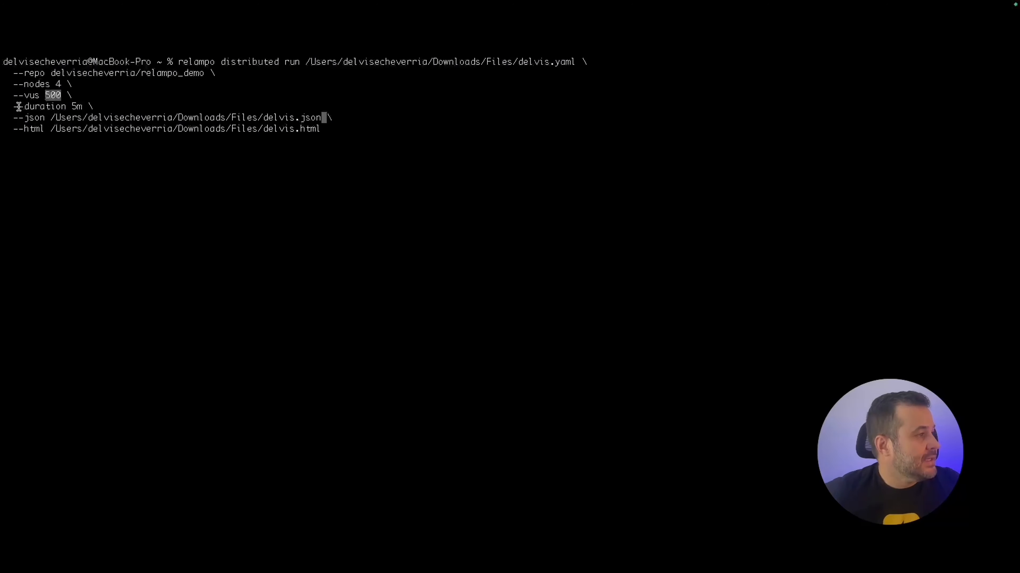
pyautogui.moveTo(23, 106); pyautogui.dragTo(79, 106)
pyautogui.click(79, 106)
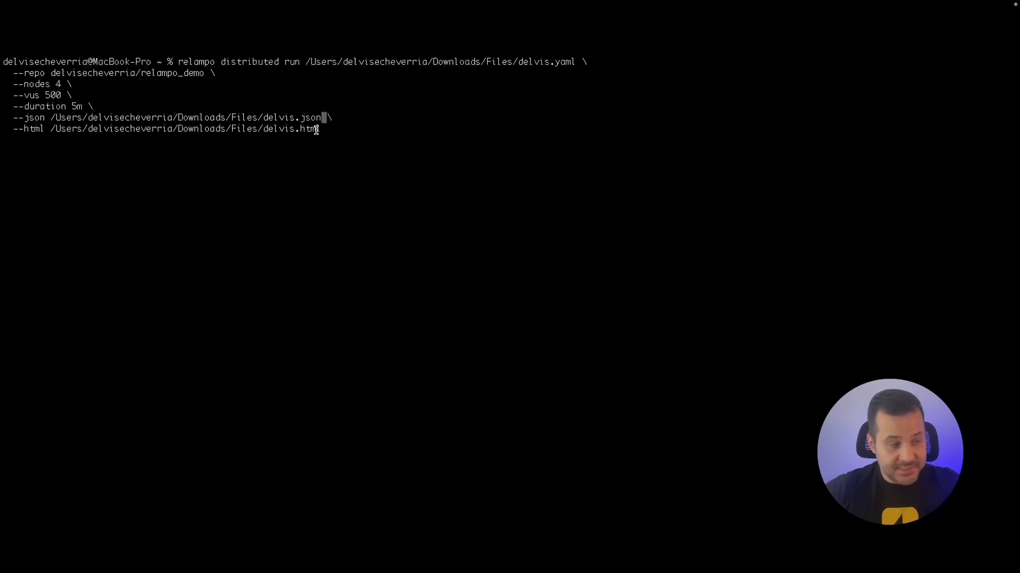
# Launch the distributed run and review its relampo_demo, delvis.yaml and 5m summary.
pyautogui.hotkey('ctrl', 'l')
pyautogui.press('Return')
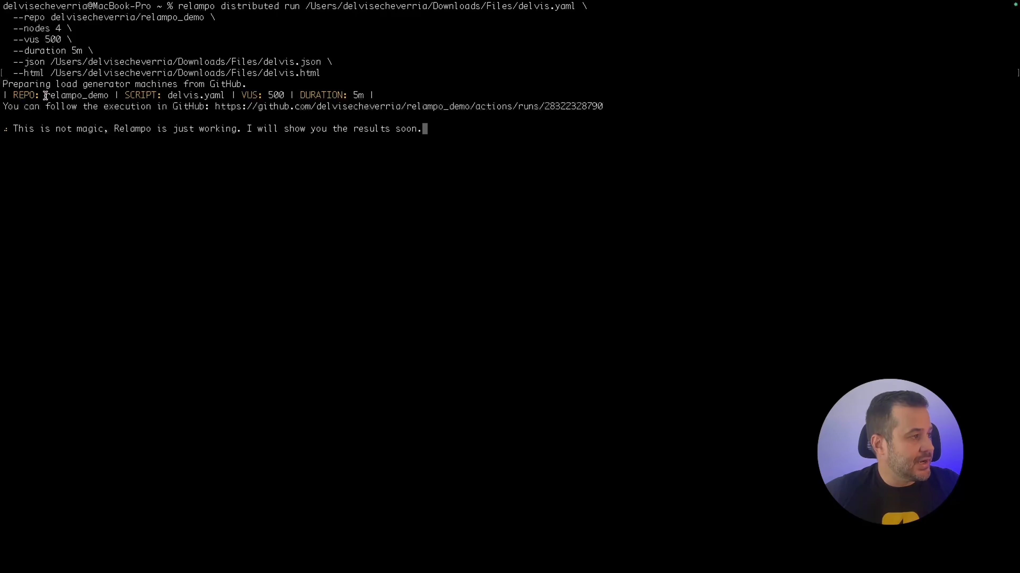
pyautogui.moveTo(45, 95); pyautogui.dragTo(98, 95)
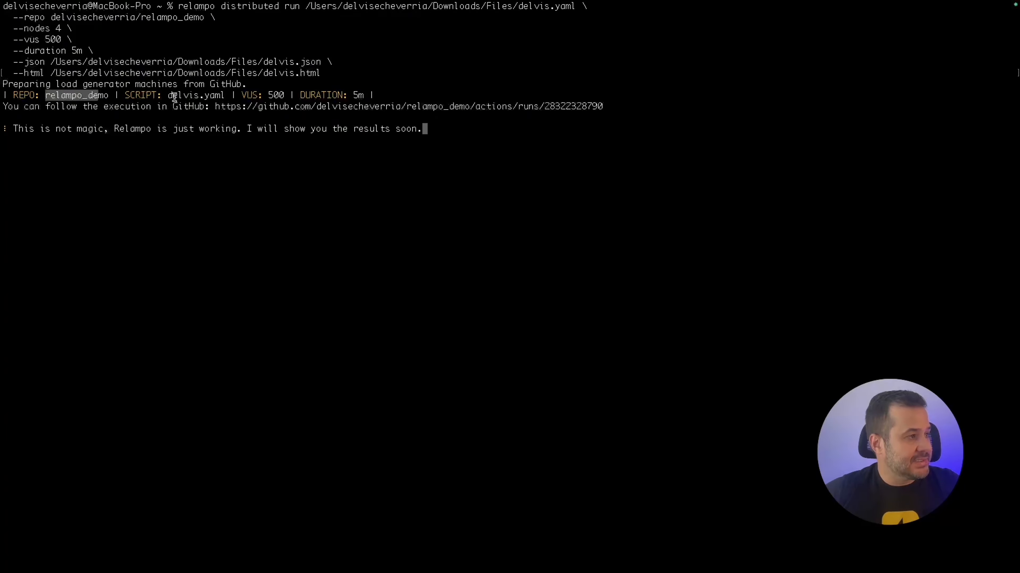
pyautogui.moveTo(167, 95); pyautogui.dragTo(268, 95)
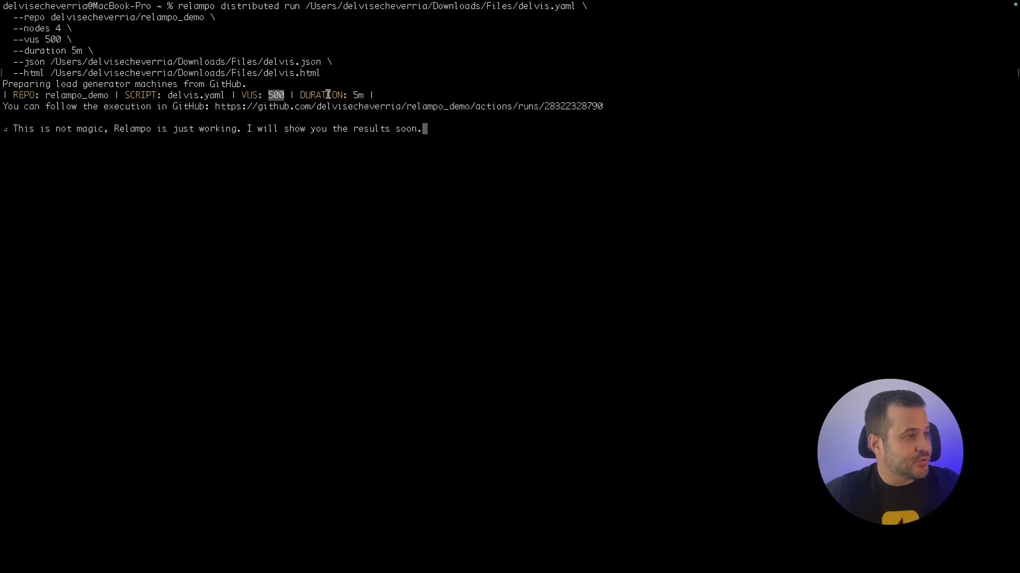
pyautogui.moveTo(364, 95); pyautogui.dragTo(350, 96)
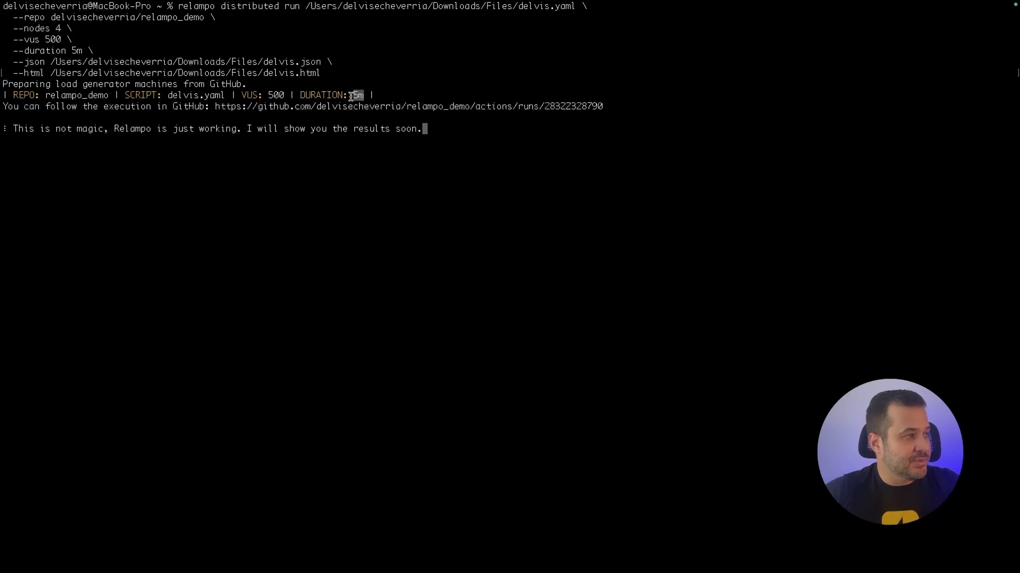
# Copy the GitHub run link and bring the GitHub workflow runs window forward.
pyautogui.moveTo(215, 106); pyautogui.dragTo(603, 107)
pyautogui.press('super+c')
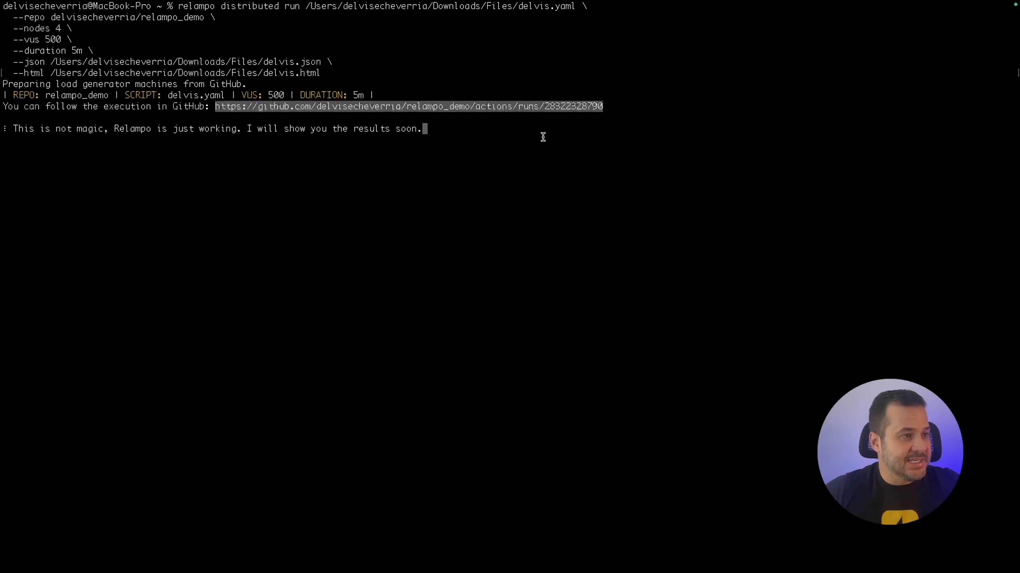
pyautogui.hotkey('ctrl', 'Up')
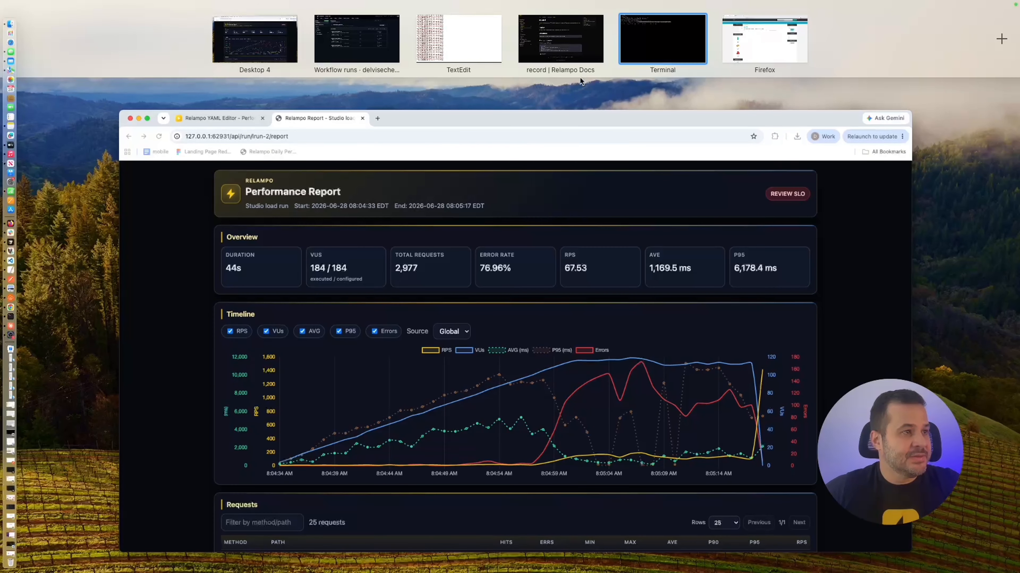
pyautogui.click(360, 39)
# Open the copied Distributed Relampo Test #6 run page in GitHub Actions.
pyautogui.click(236, 45)
pyautogui.press('super+v')
pyautogui.press('Return')
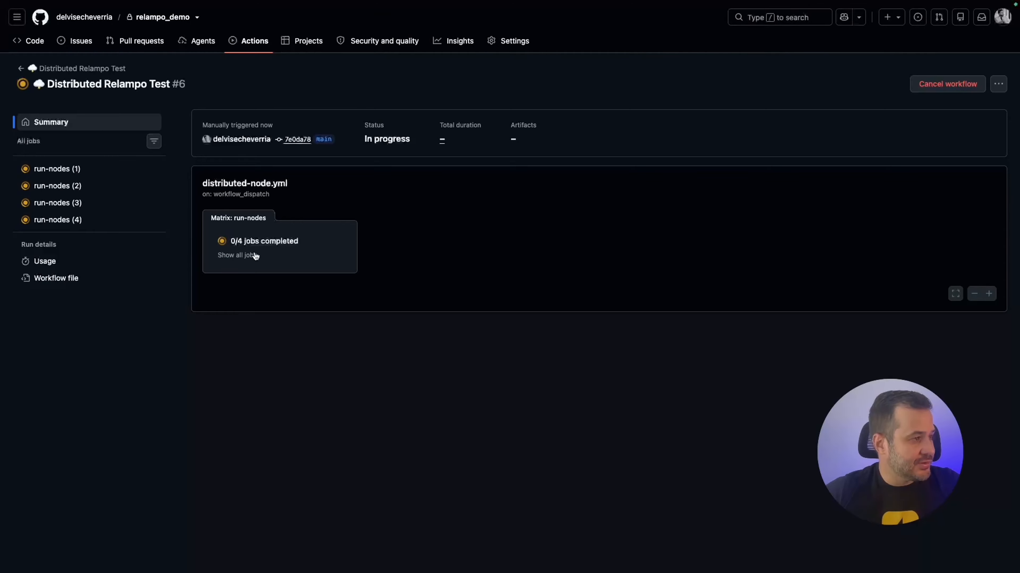
# Review the summary logs of all four succeeded run-nodes jobs.
pyautogui.click(258, 246)
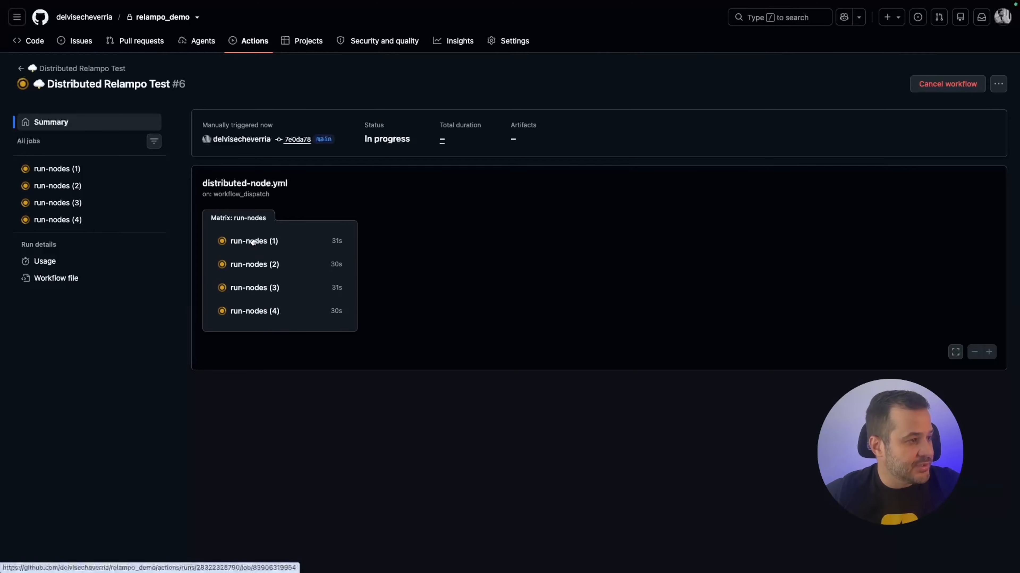
pyautogui.click(253, 241)
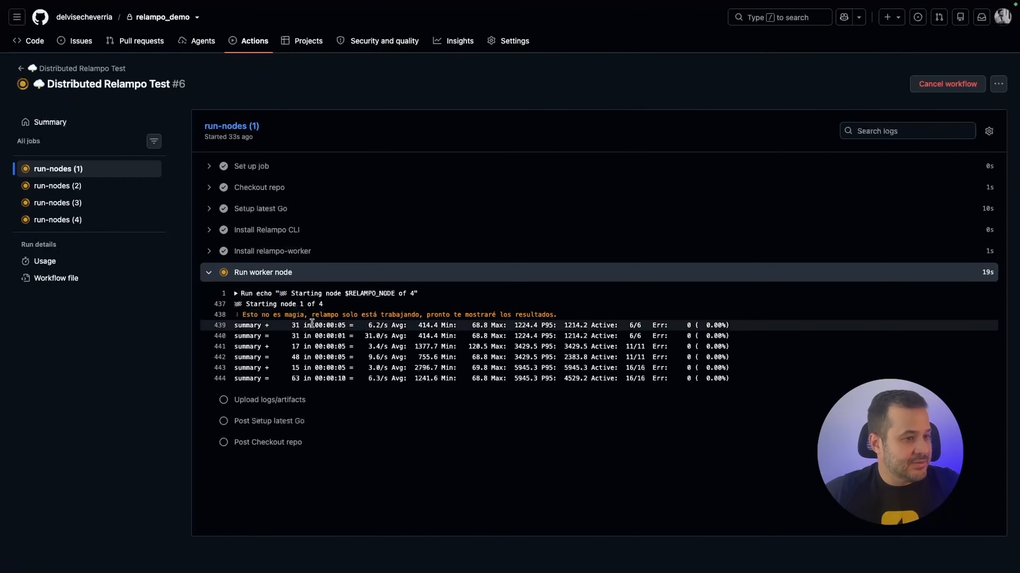
pyautogui.moveTo(290, 326); pyautogui.dragTo(731, 415)
pyautogui.click(730, 401)
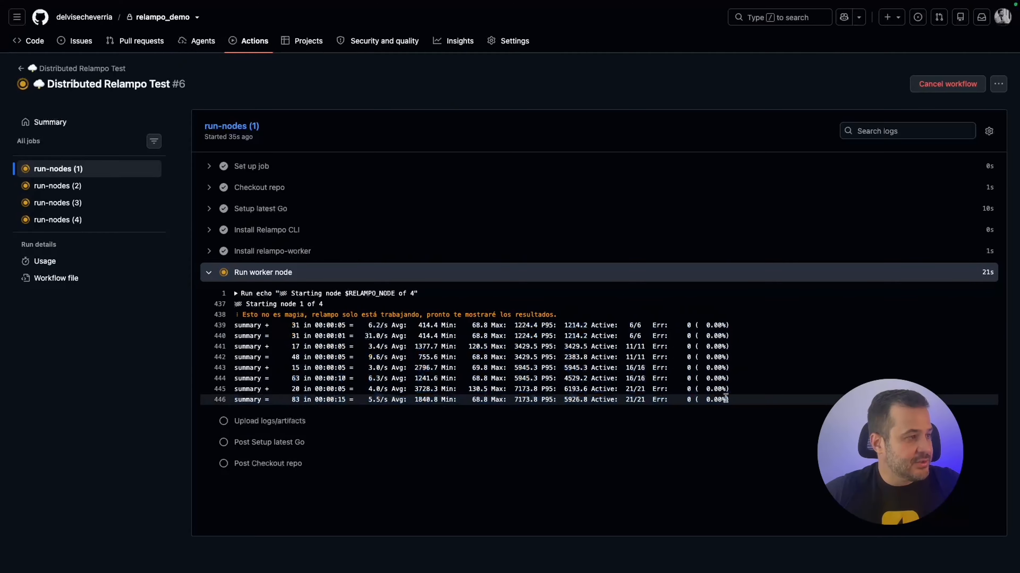
pyautogui.click(80, 187)
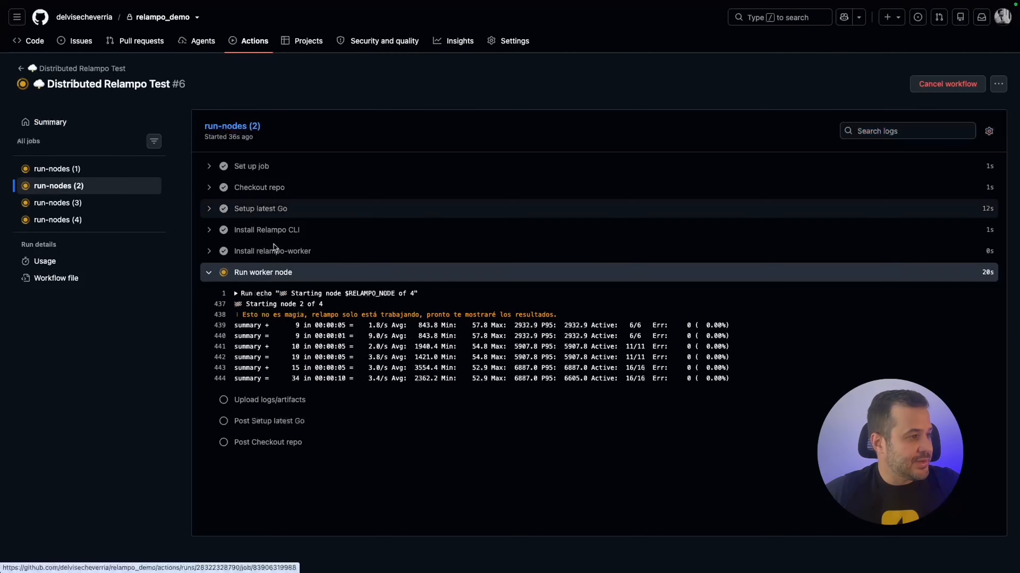
pyautogui.moveTo(236, 328); pyautogui.dragTo(539, 370)
pyautogui.click(539, 371)
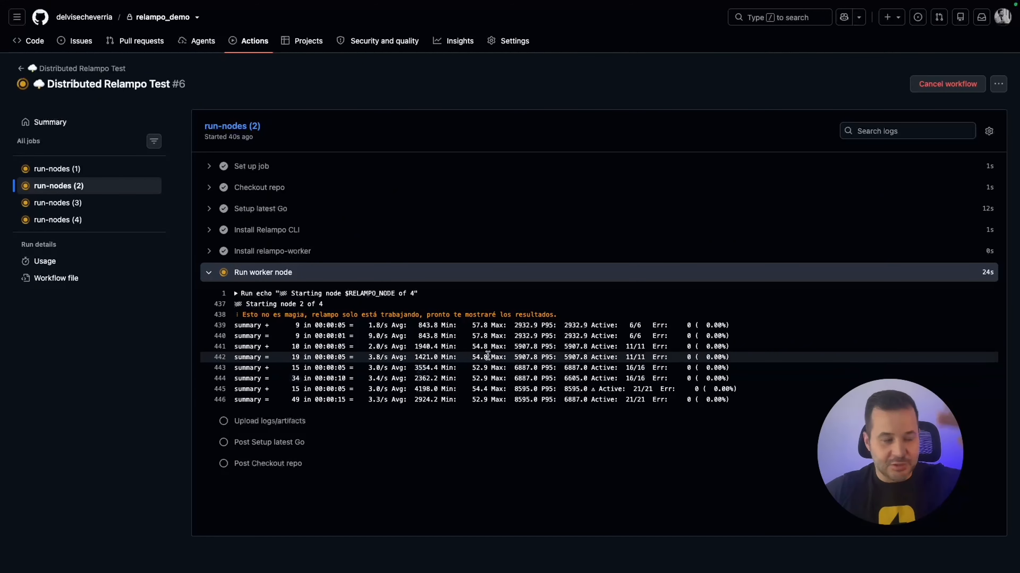
pyautogui.click(44, 204)
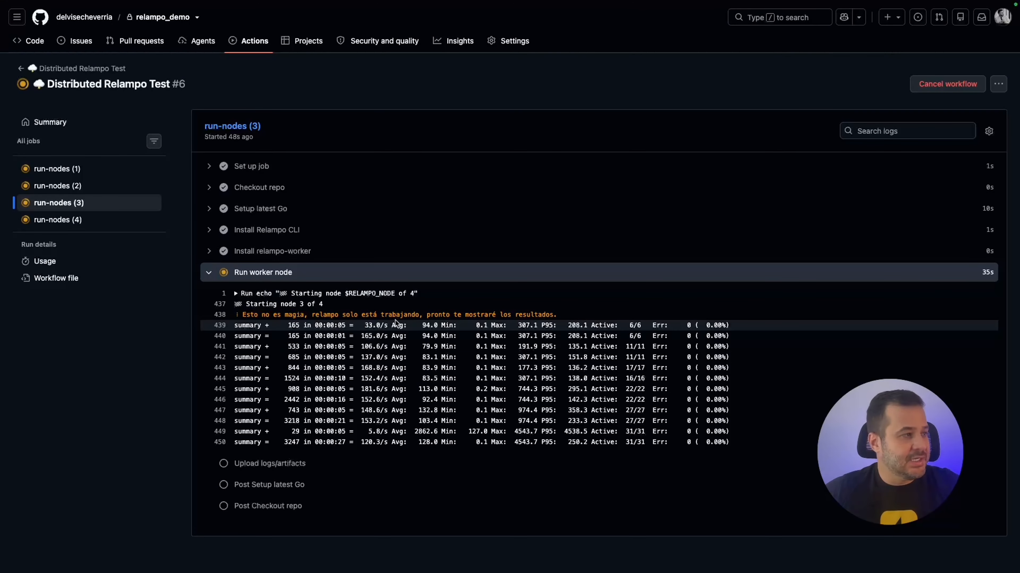
pyautogui.click(72, 221)
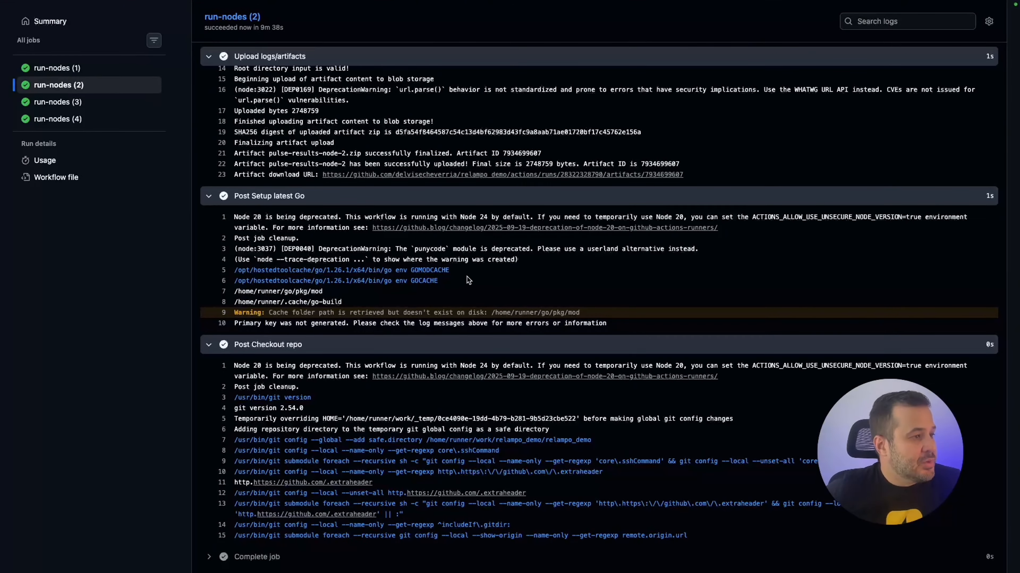
# Open the finished run-nodes (1) job page, which took 9m 31s.
pyautogui.scroll(4, 439, 274)
pyautogui.scroll(15, 439, 273)
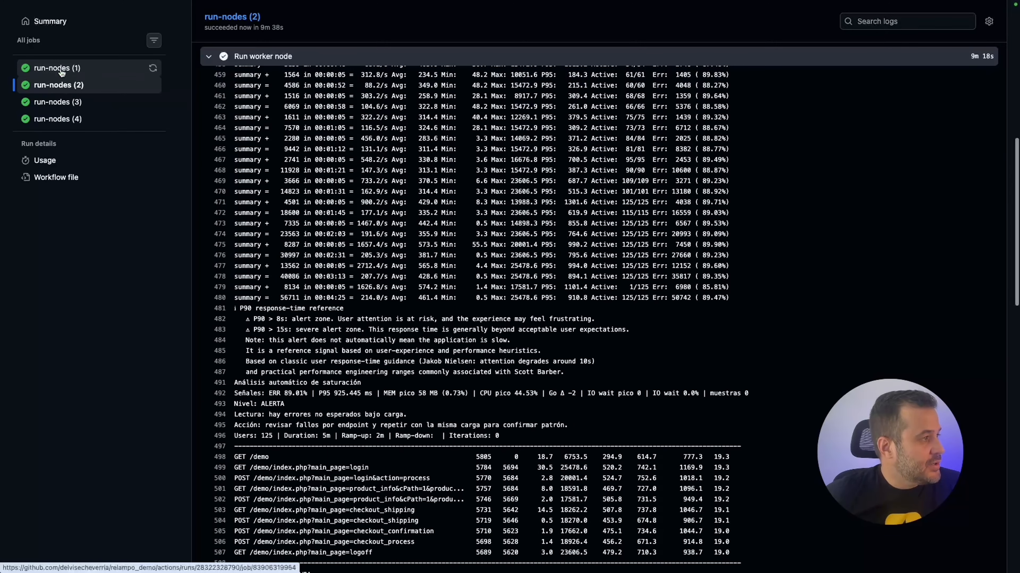
pyautogui.click(61, 69)
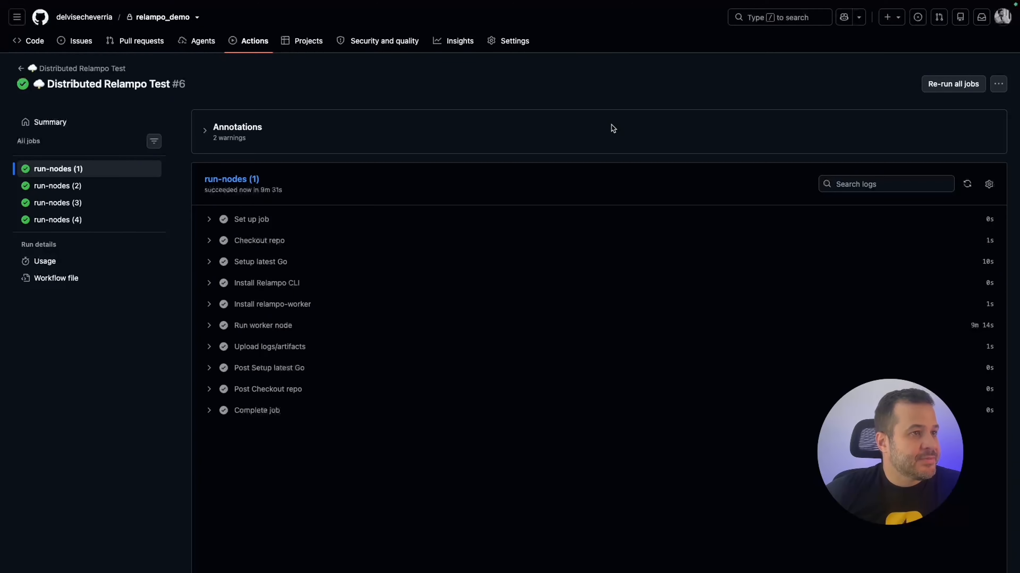
pyautogui.doubleClick(616, 100)
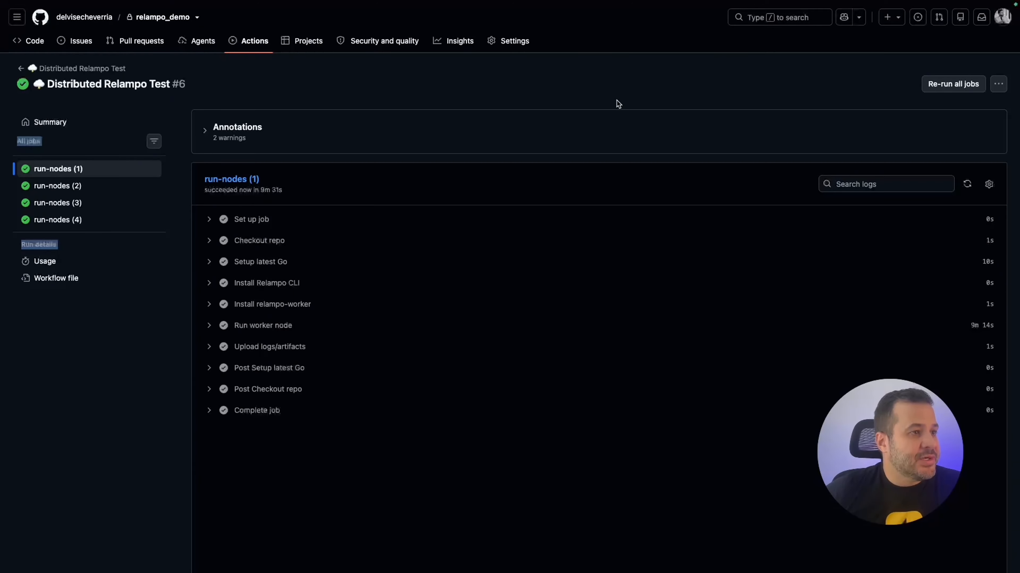
pyautogui.hotkey('ctrl', 'Up')
pyautogui.click(649, 50)
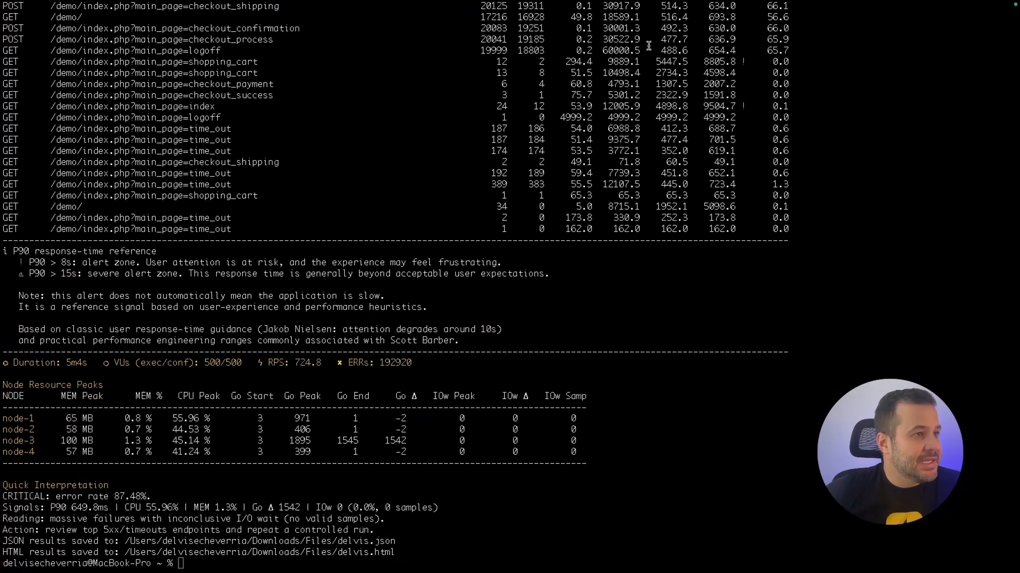
pyautogui.scroll(8, 53, 374)
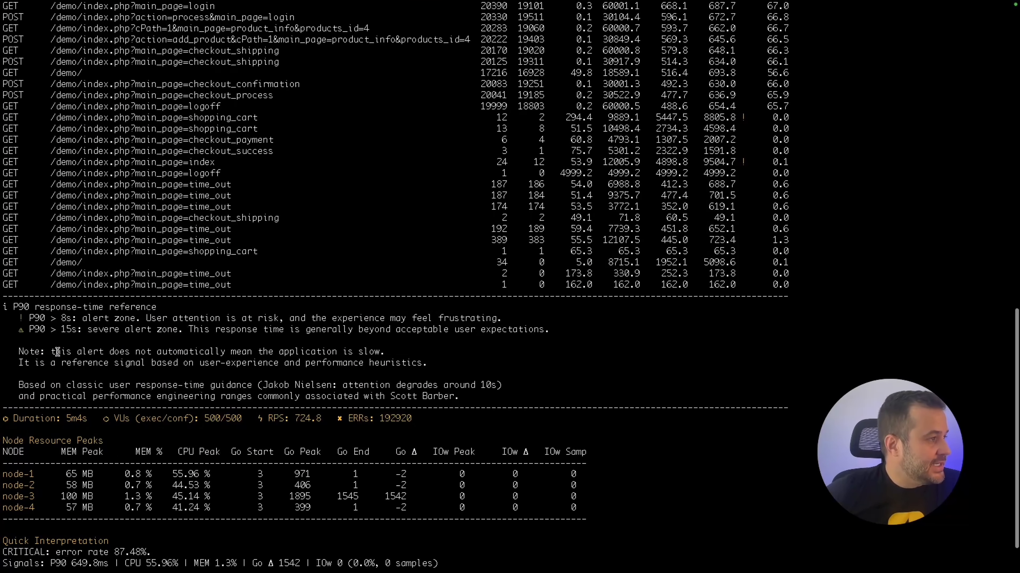
pyautogui.moveTo(56, 197); pyautogui.dragTo(250, 470)
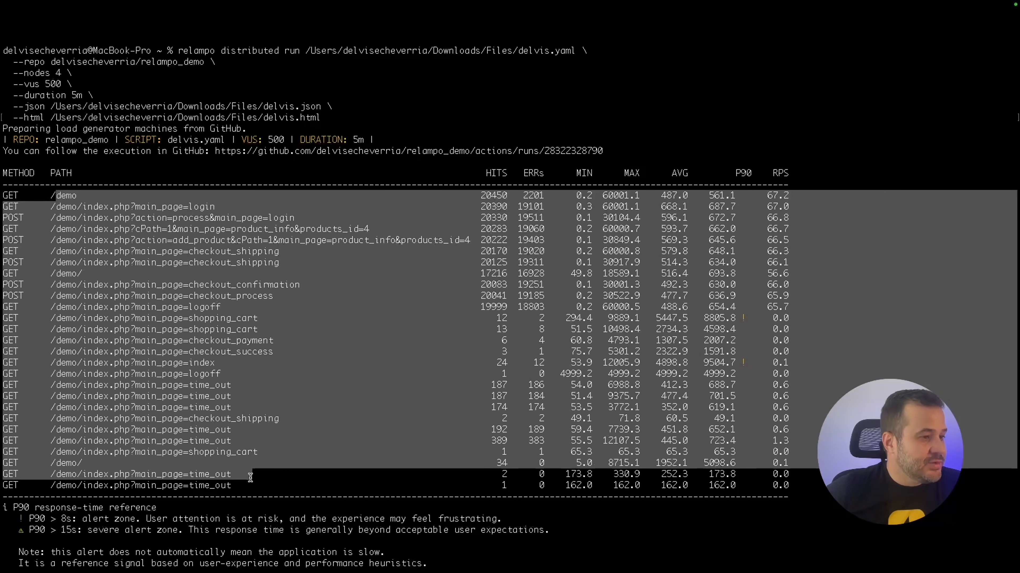
pyautogui.click(250, 477)
pyautogui.moveTo(479, 201); pyautogui.dragTo(499, 277)
pyautogui.click(525, 196)
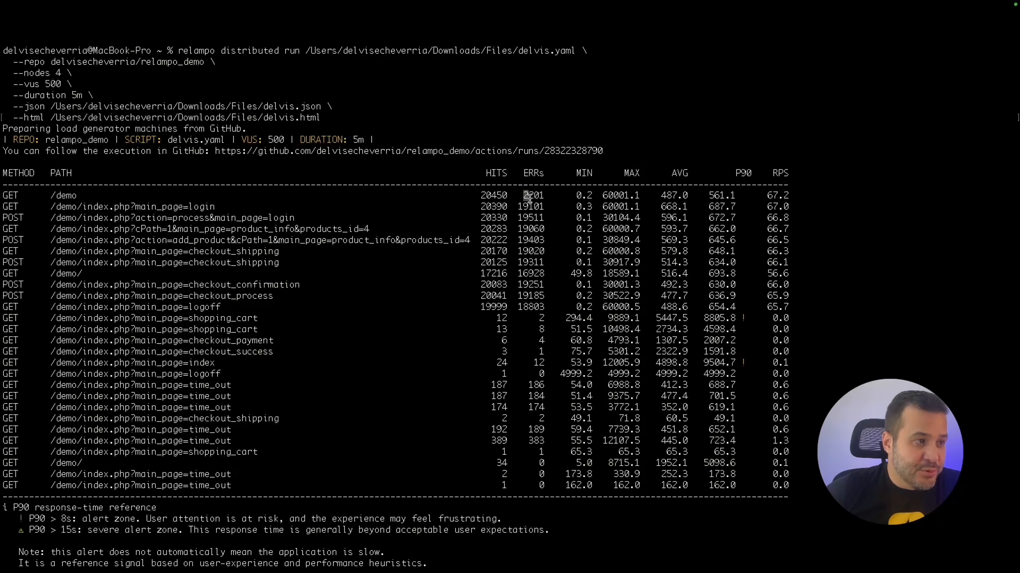
pyautogui.moveTo(523, 196); pyautogui.dragTo(534, 265)
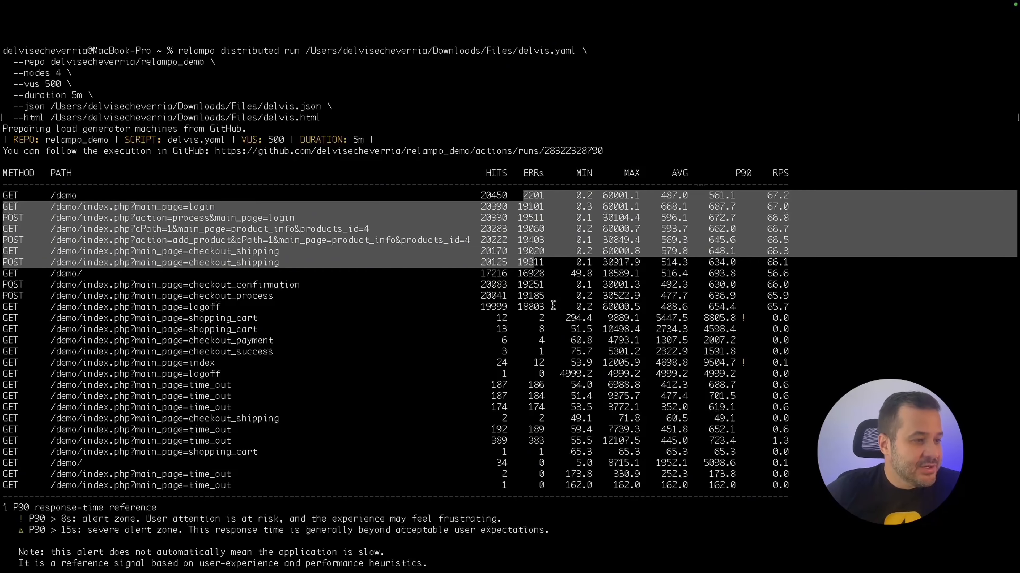
pyautogui.scroll(-10, 392, 349)
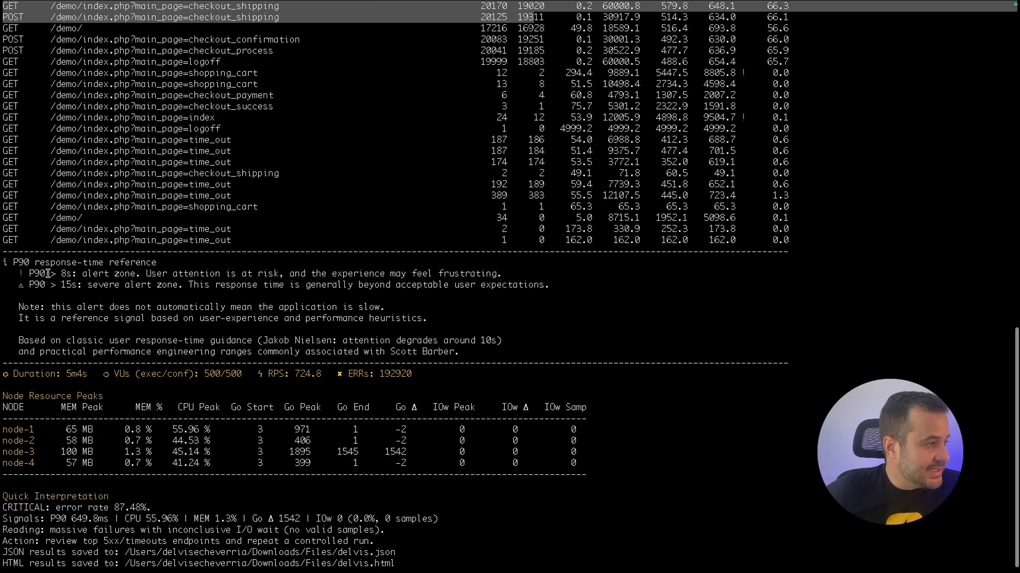
pyautogui.moveTo(48, 274); pyautogui.dragTo(390, 286)
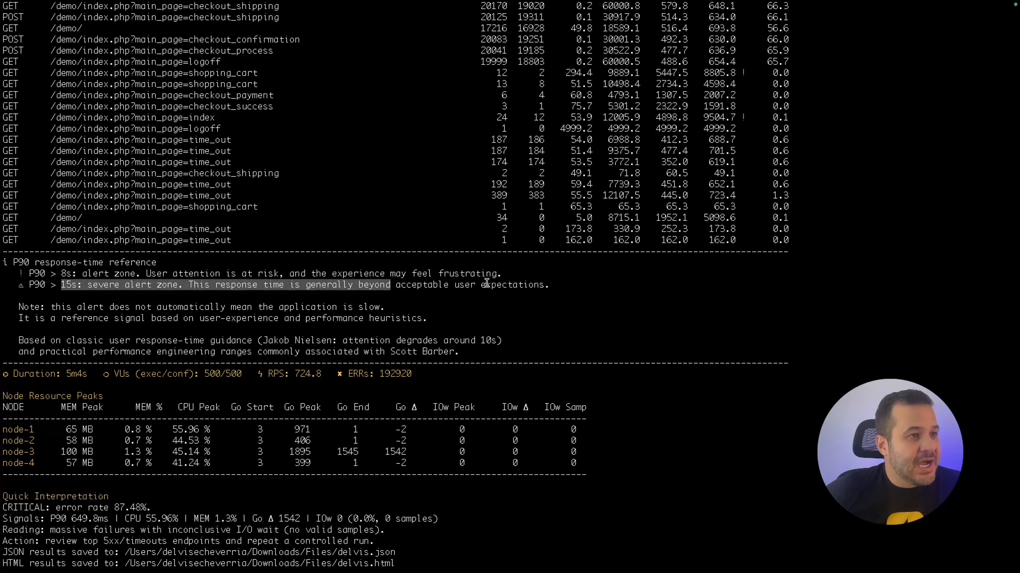
pyautogui.scroll(4, 486, 283)
pyautogui.scroll(1, 486, 283)
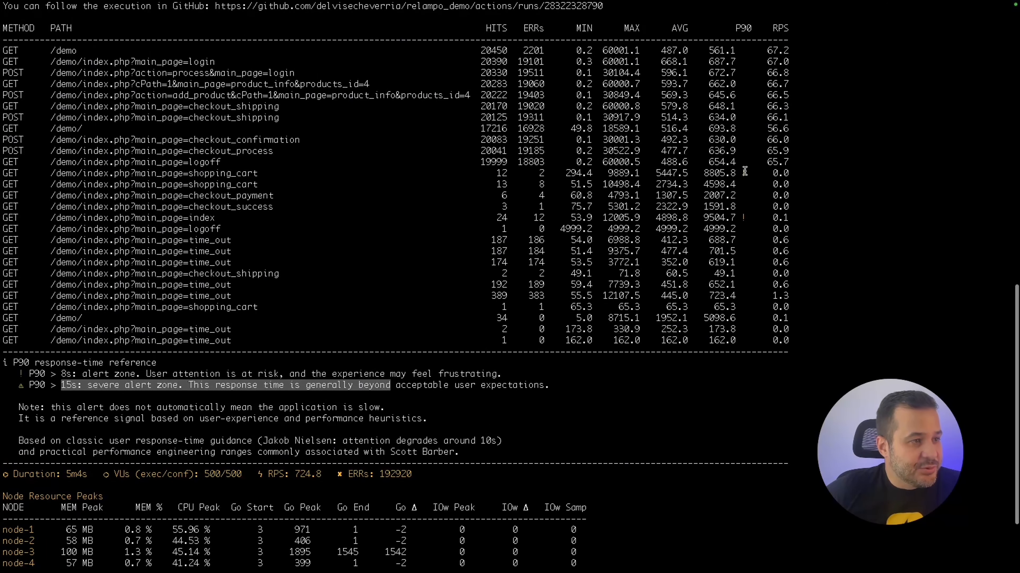
pyautogui.click(744, 173)
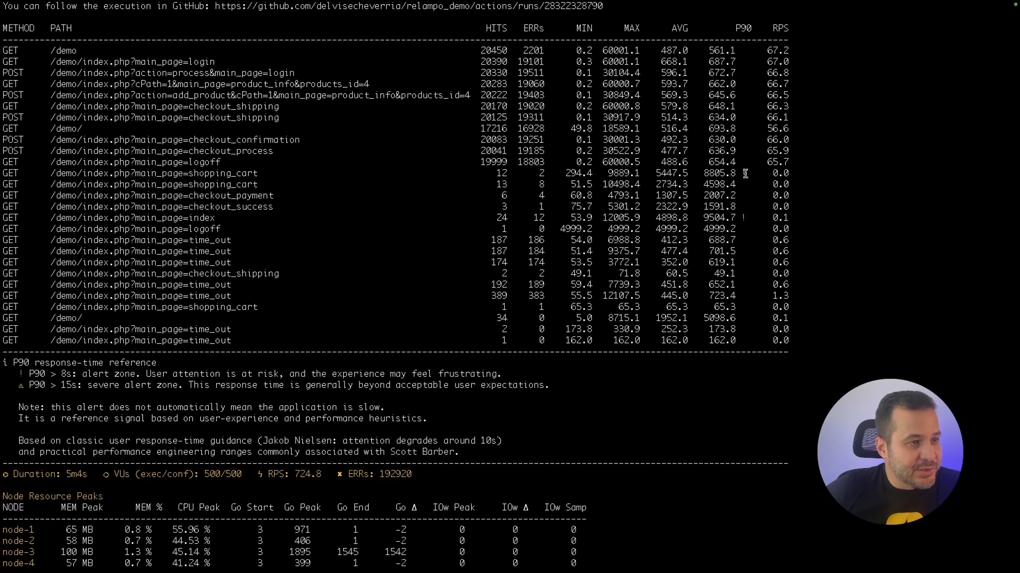
pyautogui.scroll(-5, 552, 287)
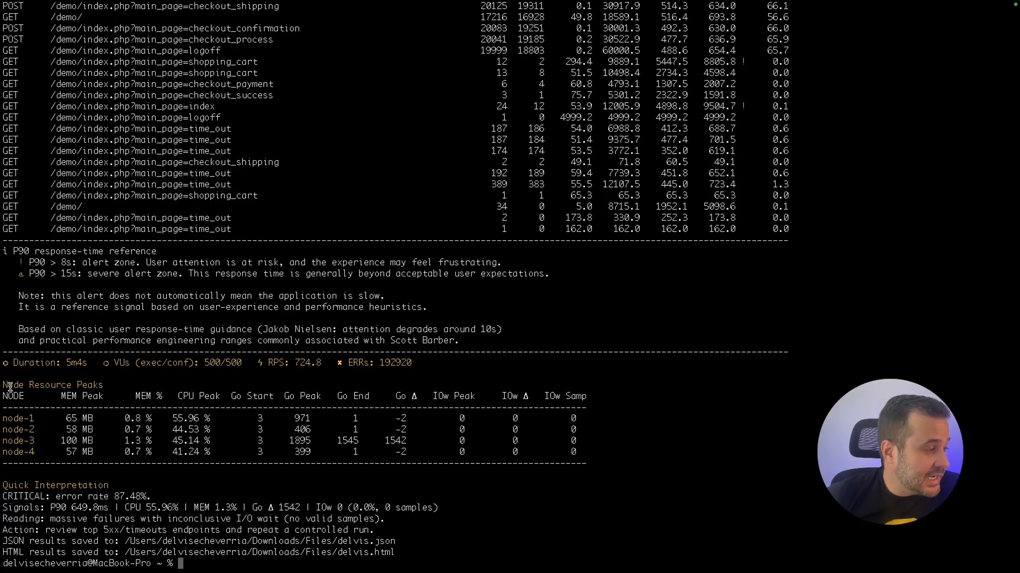
pyautogui.moveTo(5, 395); pyautogui.dragTo(175, 429)
pyautogui.click(174, 429)
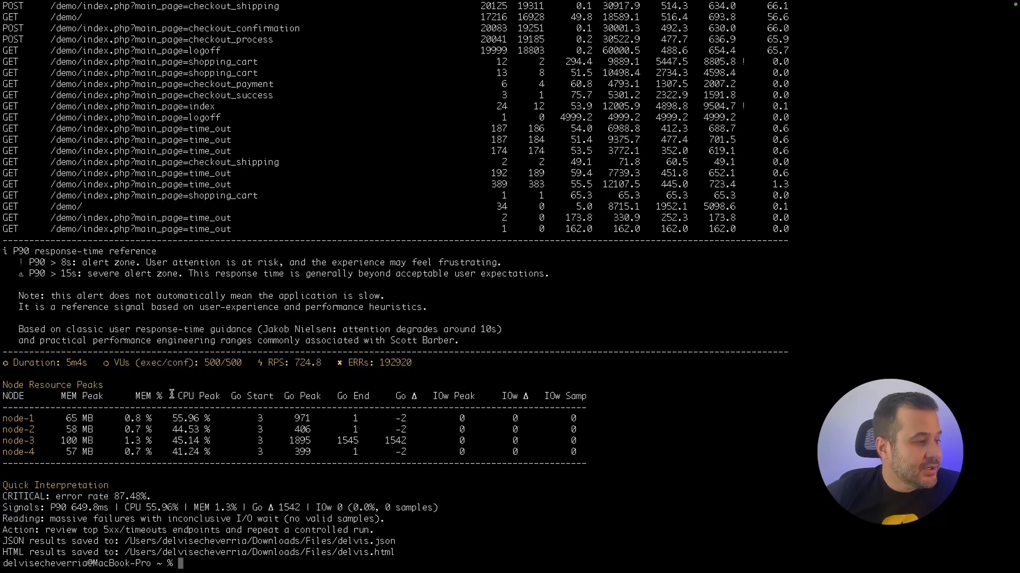
pyautogui.moveTo(166, 394); pyautogui.dragTo(220, 399)
pyautogui.moveTo(120, 419); pyautogui.dragTo(208, 452)
pyautogui.click(207, 452)
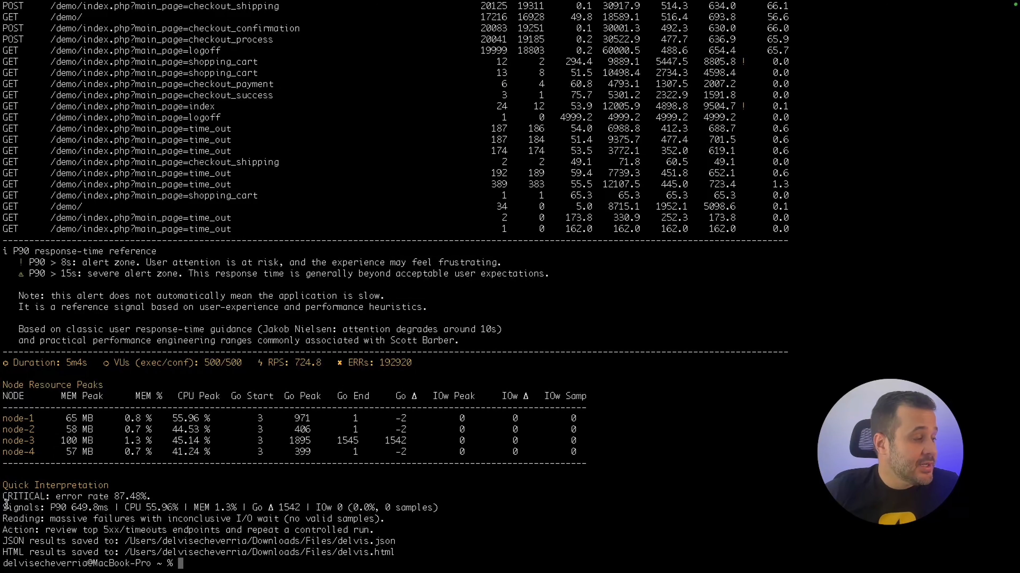
pyautogui.moveTo(43, 498); pyautogui.dragTo(10, 498)
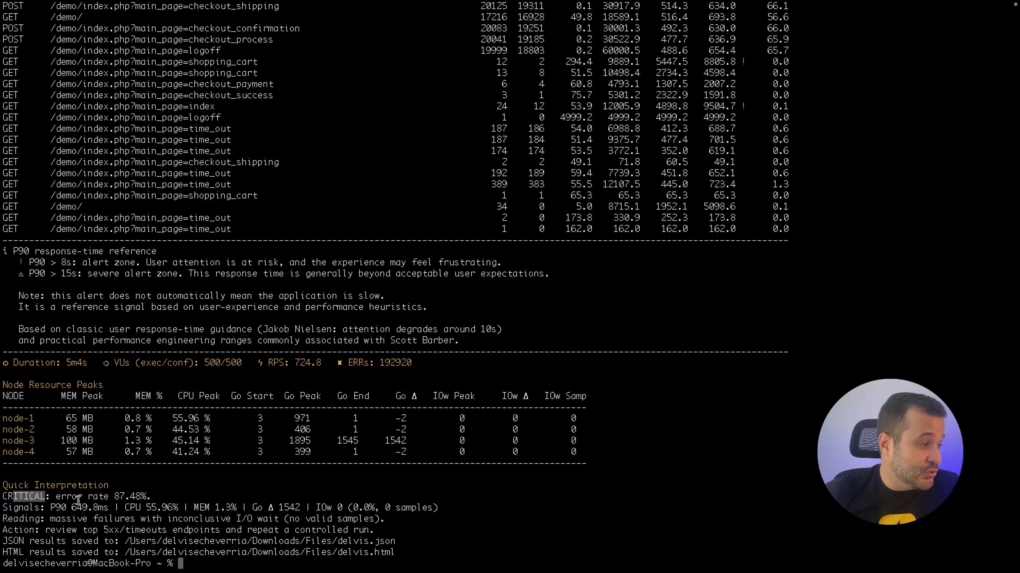
pyautogui.moveTo(113, 497); pyautogui.dragTo(160, 497)
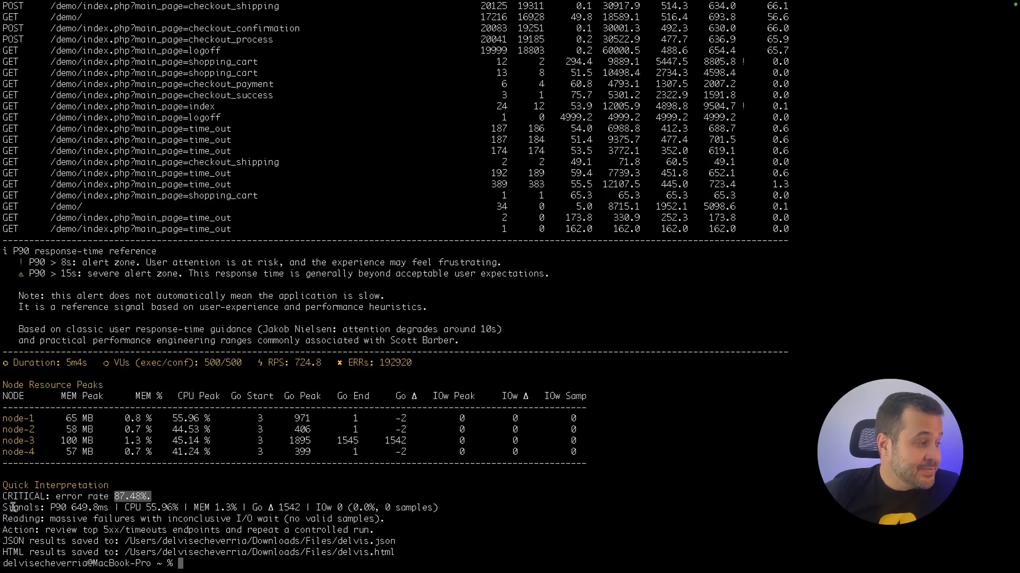
pyautogui.moveTo(7, 508); pyautogui.dragTo(226, 510)
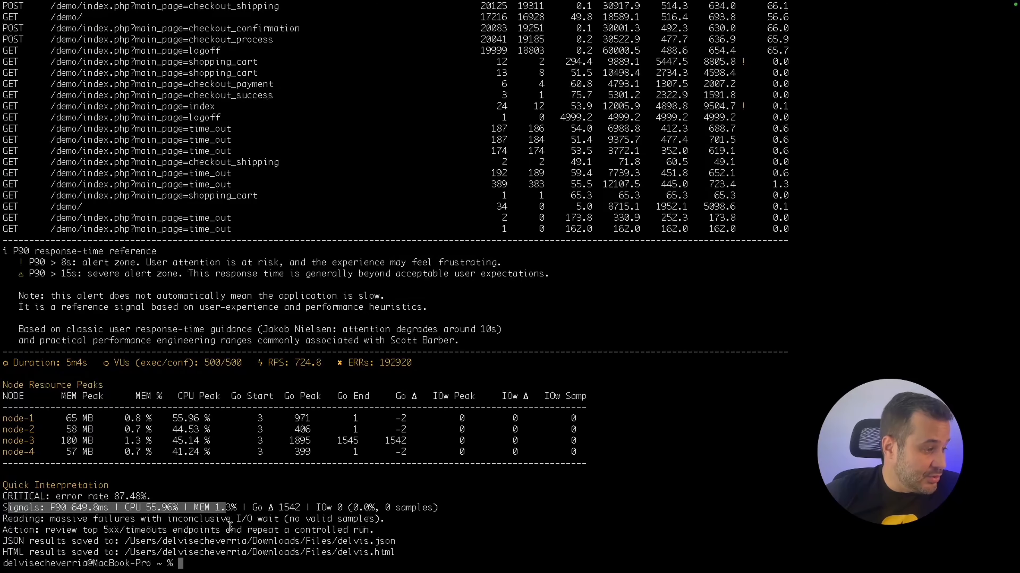
pyautogui.moveTo(397, 552); pyautogui.dragTo(153, 554)
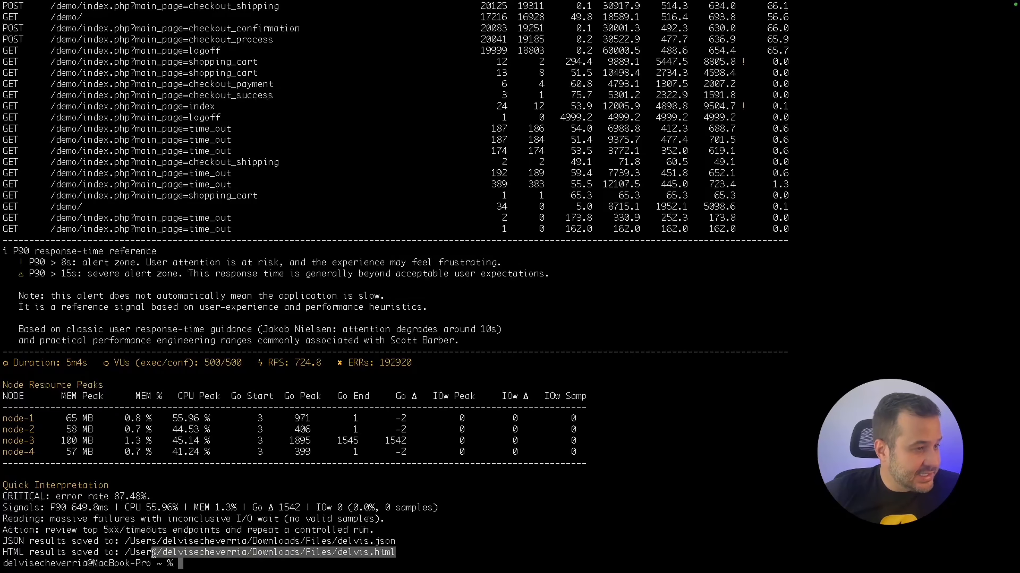
# Open the Files folder in Downloads and select the delvis.html report.
pyautogui.click(556, 290)
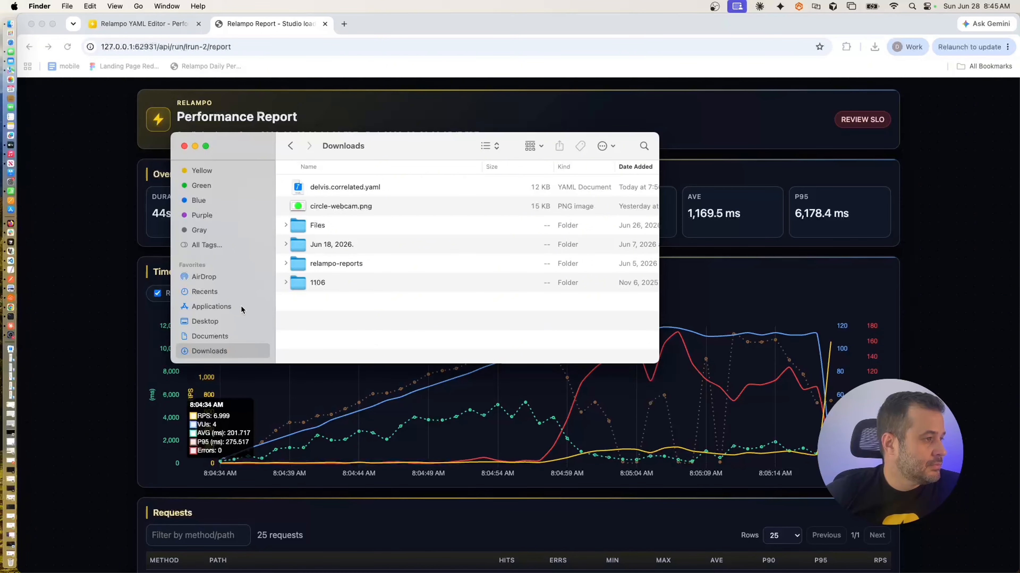
pyautogui.doubleClick(306, 228)
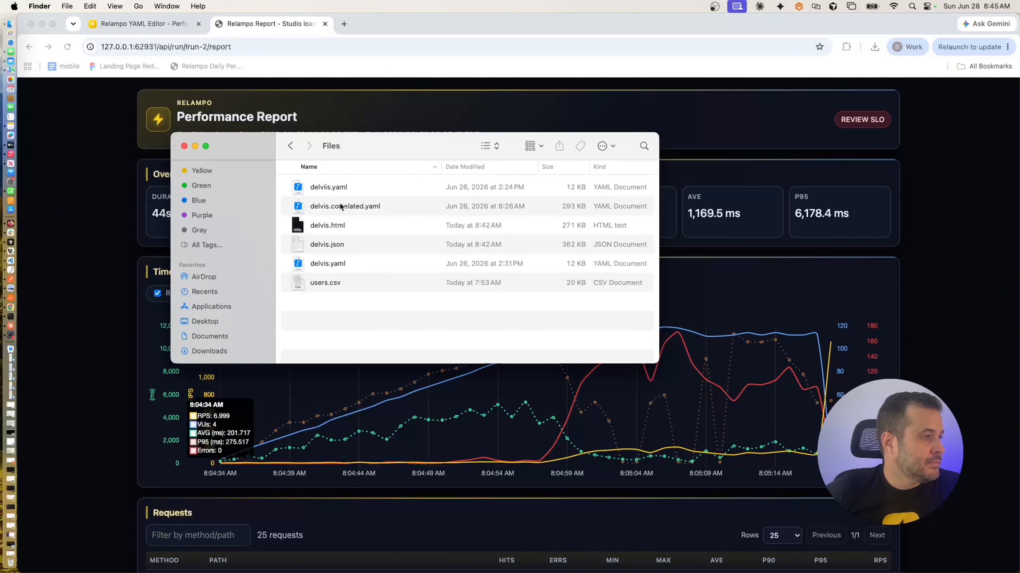
pyautogui.moveTo(360, 140); pyautogui.dragTo(395, 139)
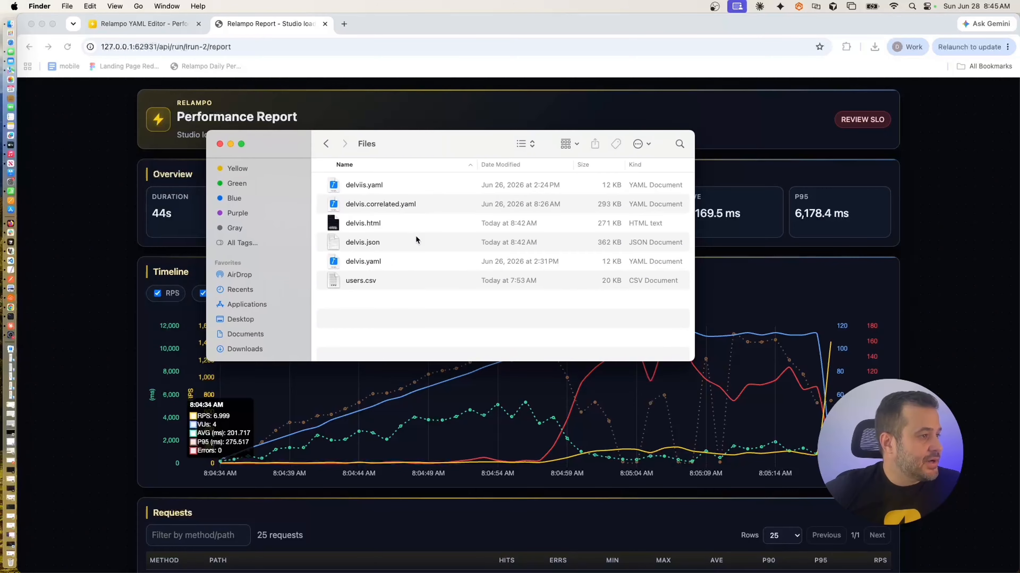
pyautogui.click(364, 223)
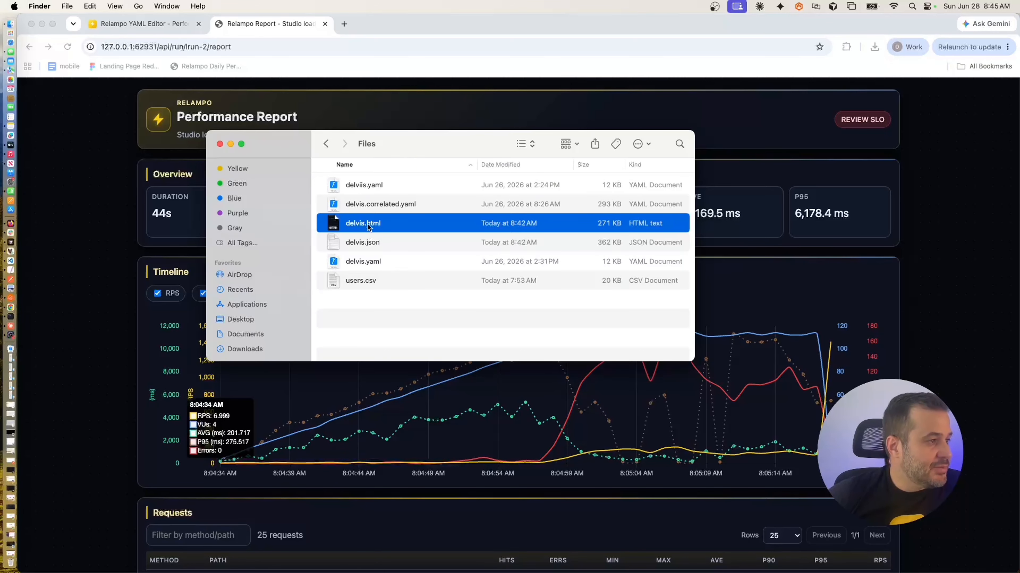
# Open delvis.html in Chrome and review the 5m 4s, 500/500 VUs and 220,537-request overview.
pyautogui.doubleClick(369, 227)
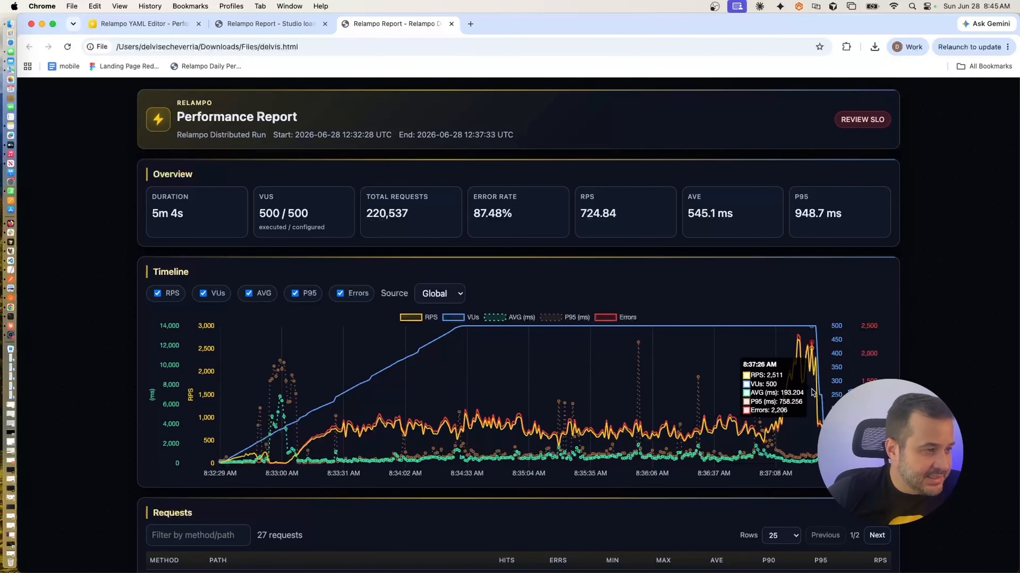
pyautogui.moveTo(158, 214); pyautogui.dragTo(184, 217)
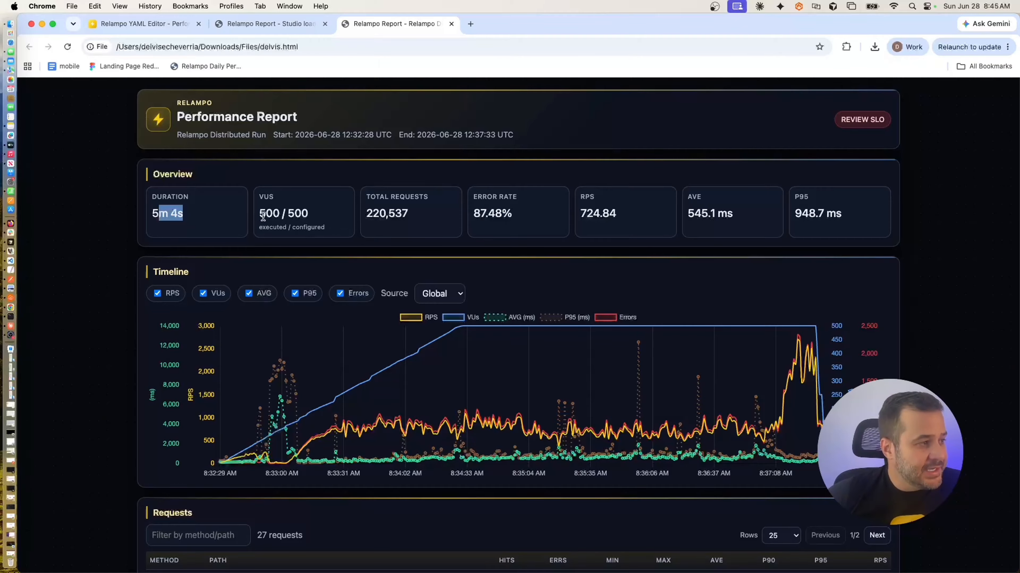
pyautogui.moveTo(260, 214); pyautogui.dragTo(318, 219)
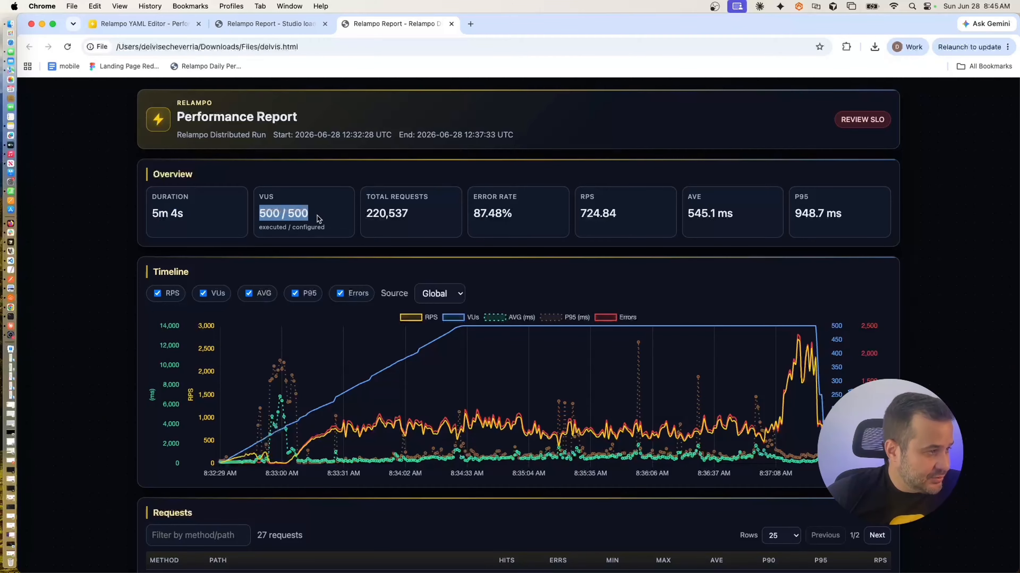
pyautogui.moveTo(408, 213); pyautogui.dragTo(373, 214)
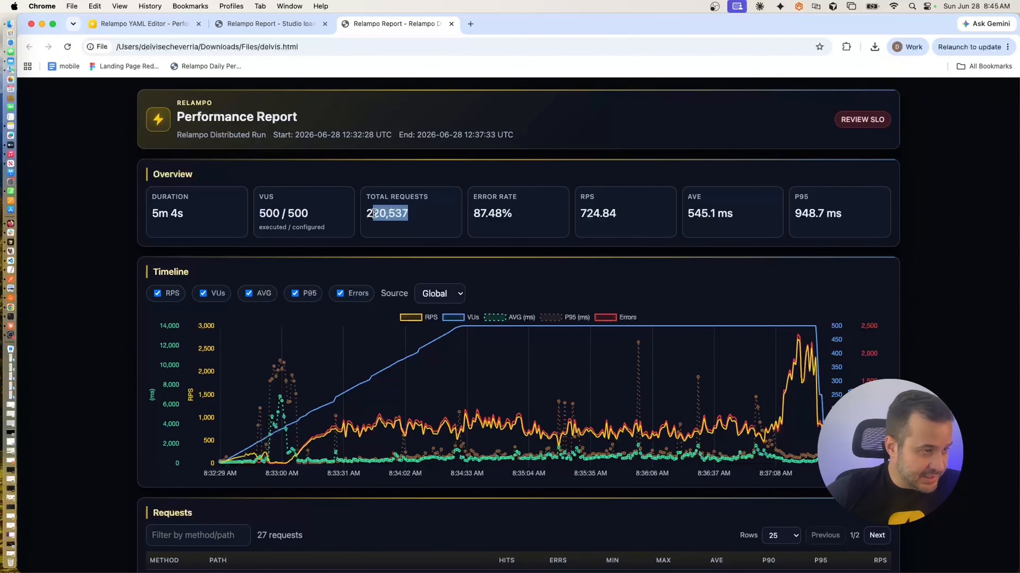
pyautogui.moveTo(848, 212); pyautogui.dragTo(204, 224)
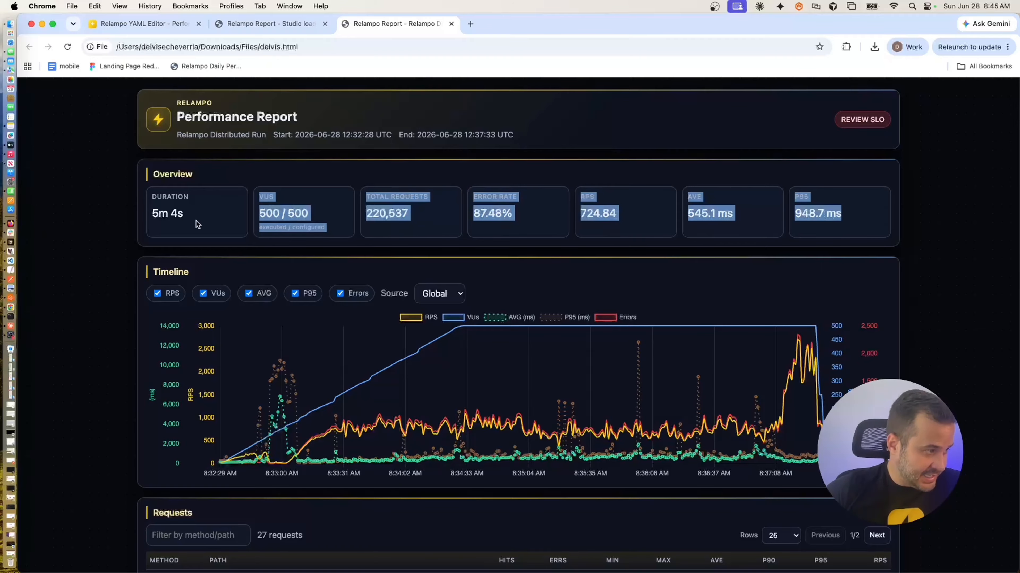
pyautogui.scroll(-3, 204, 237)
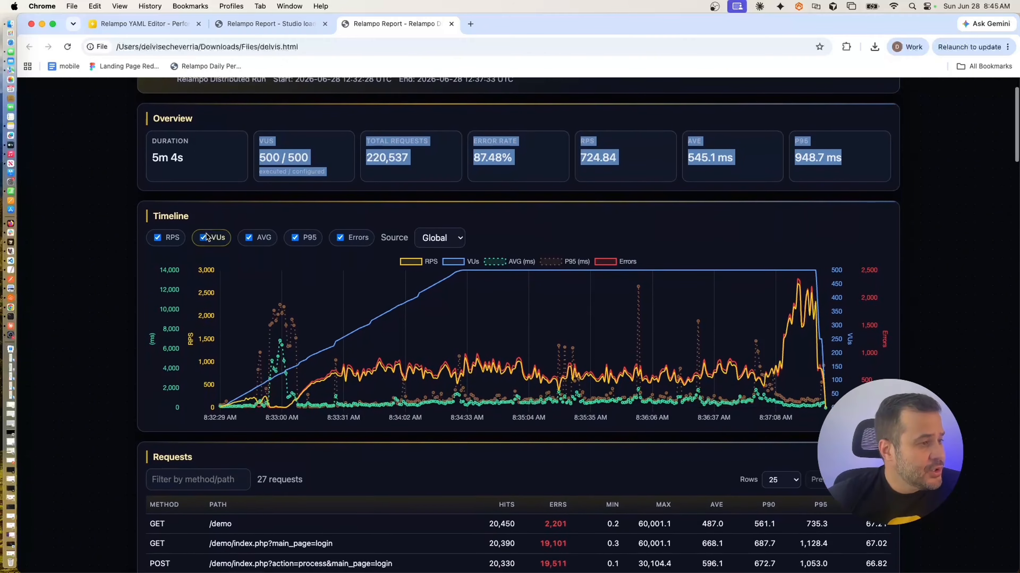
pyautogui.moveTo(387, 350)
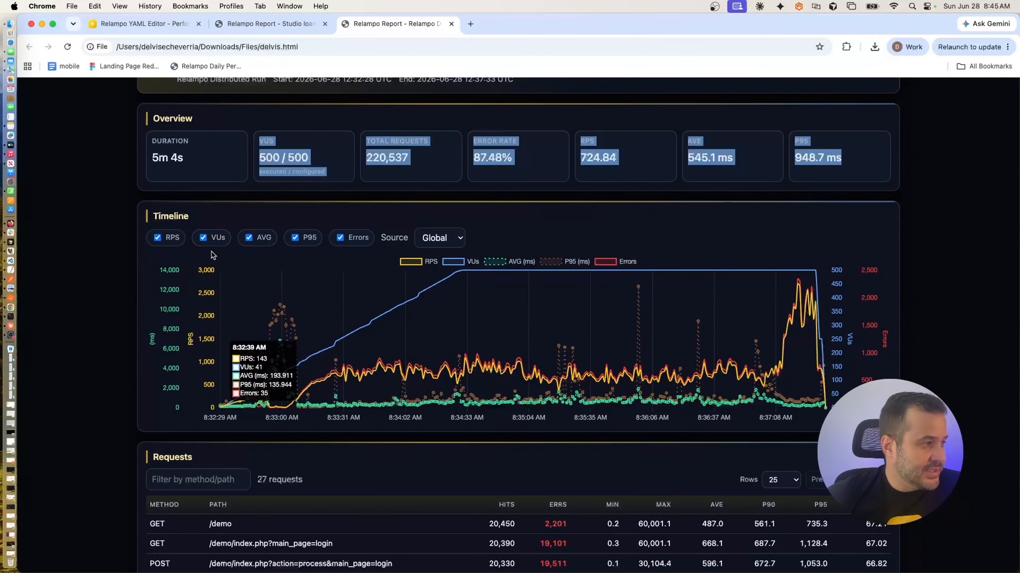
pyautogui.moveTo(160, 216); pyautogui.dragTo(189, 216)
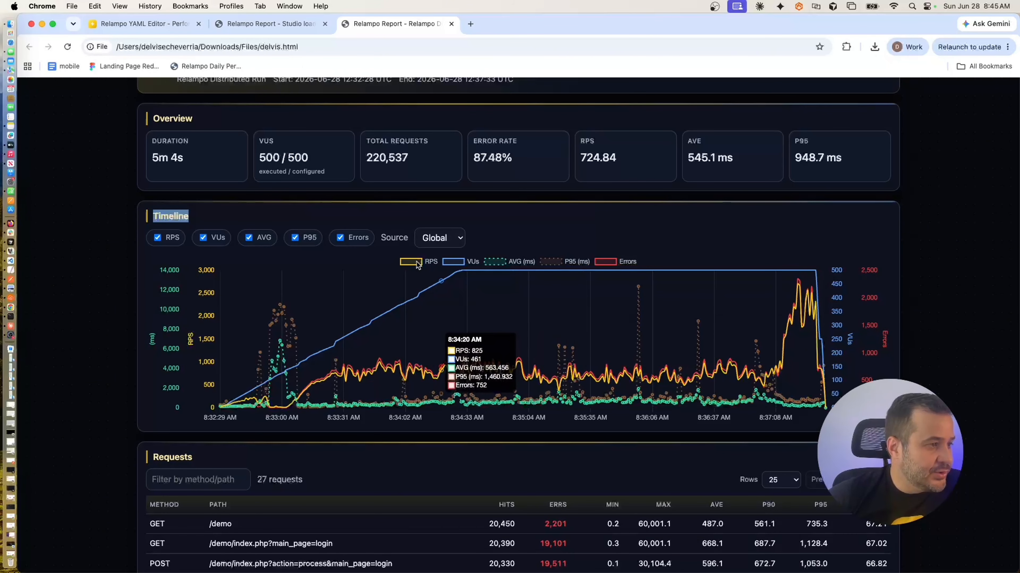
# Hide the RPS, AVG and Errors series on the Timeline chart.
pyautogui.click(431, 262)
pyautogui.click(490, 265)
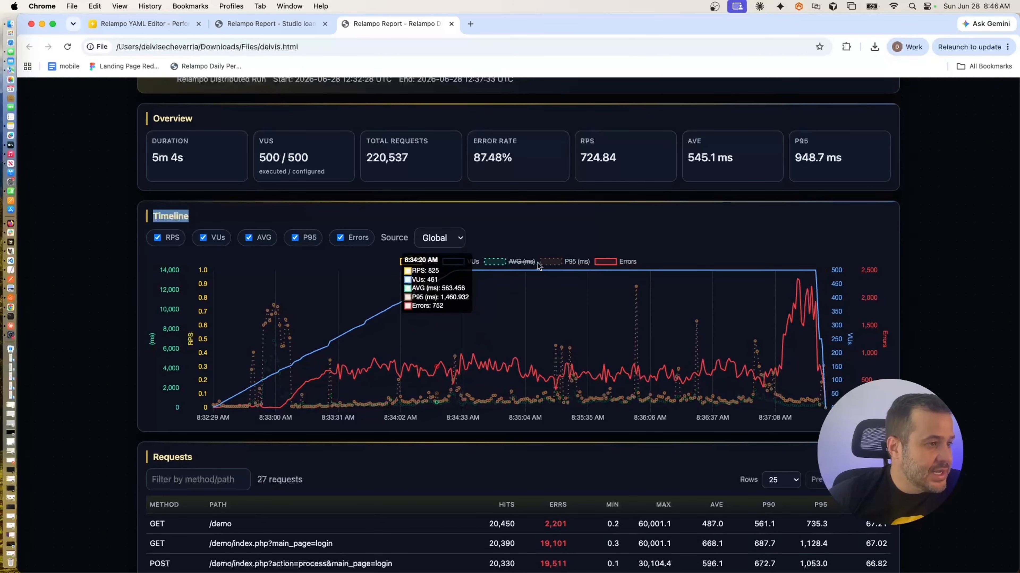
pyautogui.click(604, 265)
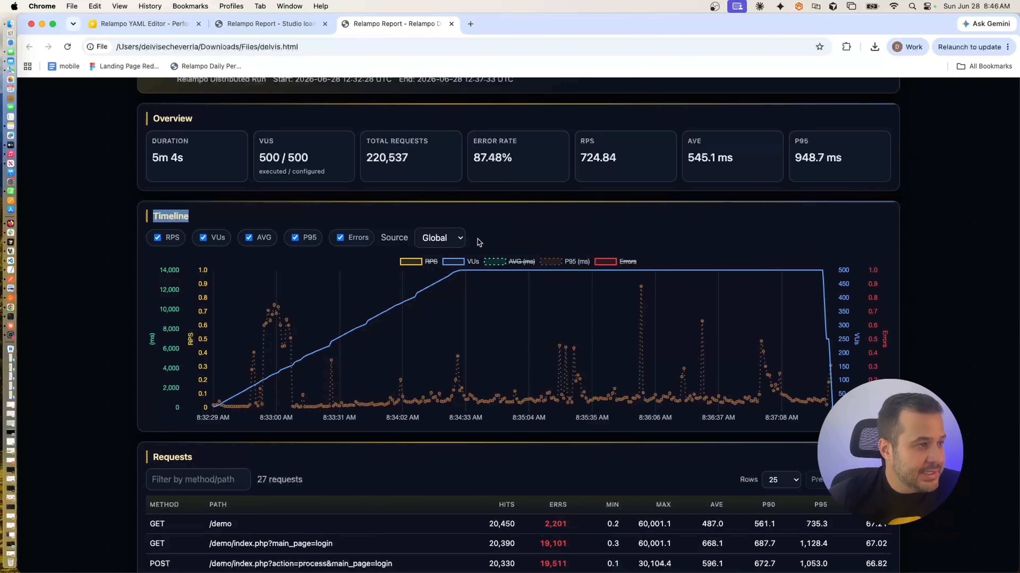
# Switch the Timeline source through node-1 and node-2, ending on node-4.
pyautogui.click(462, 239)
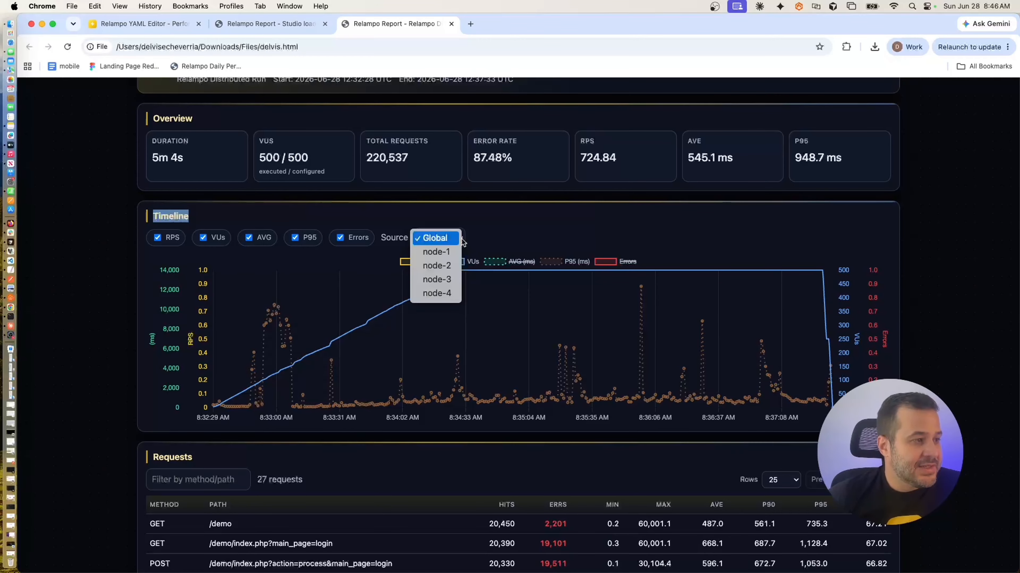
pyautogui.click(444, 253)
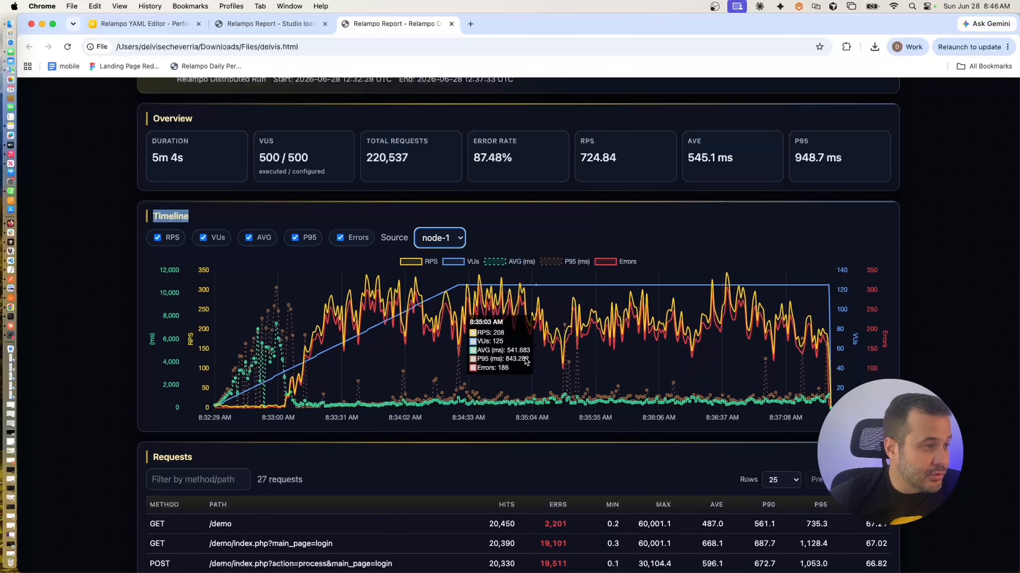
pyautogui.click(461, 243)
pyautogui.click(445, 257)
pyautogui.click(446, 238)
pyautogui.click(445, 265)
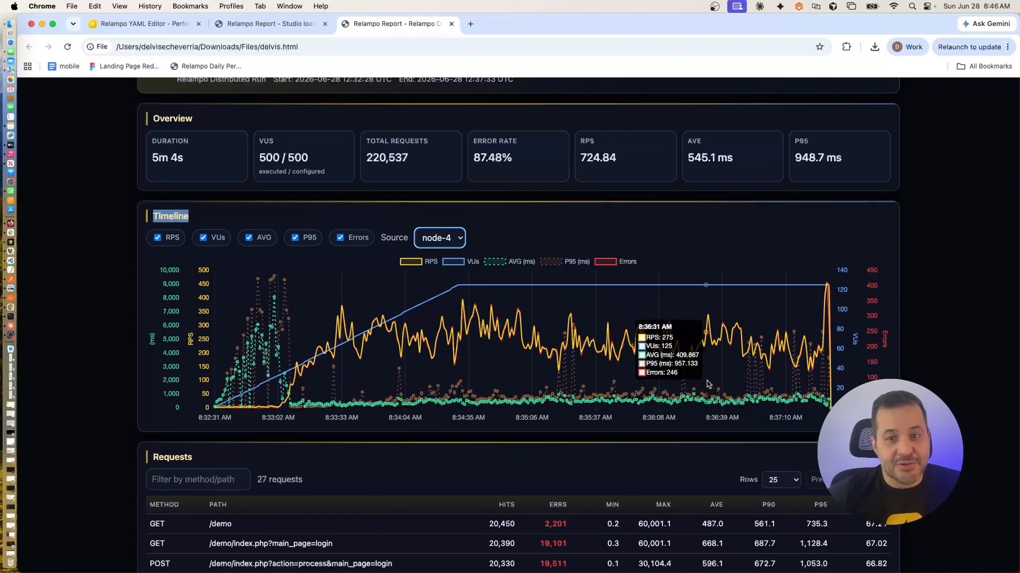
# Scroll through the Requests table and highlight the /demo row's 60,001.1 max time.
pyautogui.scroll(-3, 593, 429)
pyautogui.scroll(-5, 594, 431)
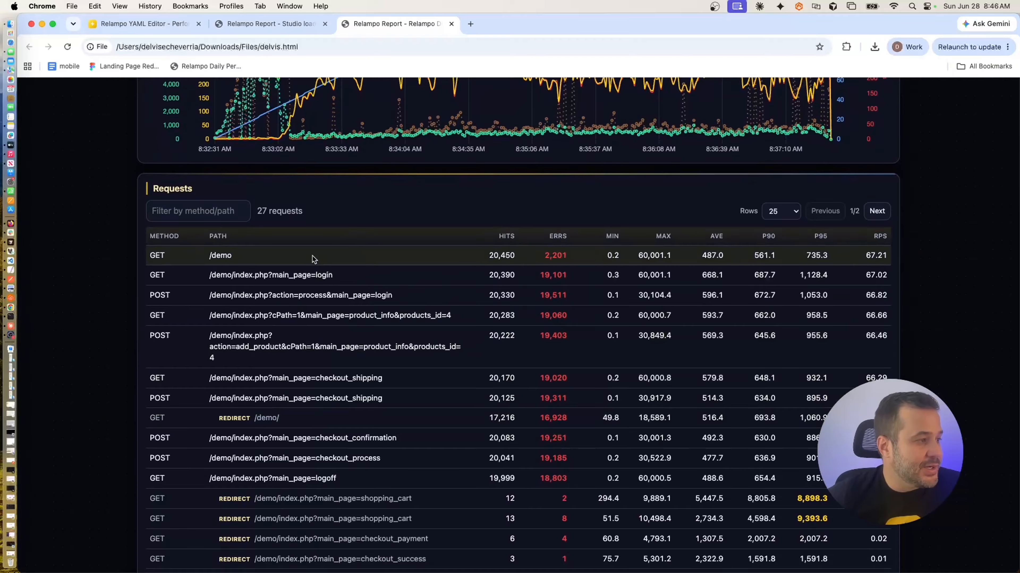
pyautogui.scroll(-1, 353, 255)
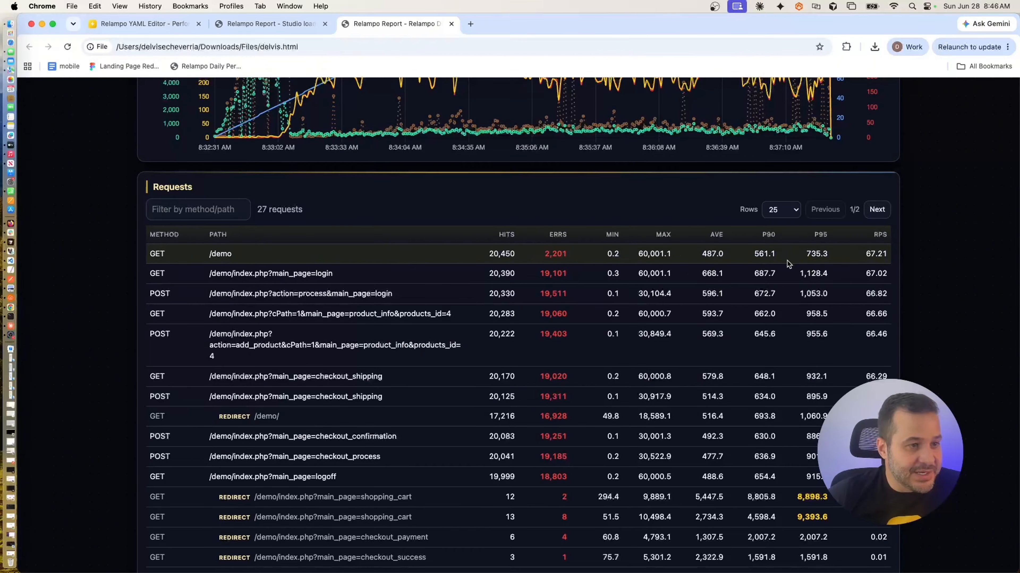
pyautogui.moveTo(637, 254); pyautogui.dragTo(670, 254)
pyautogui.click(669, 253)
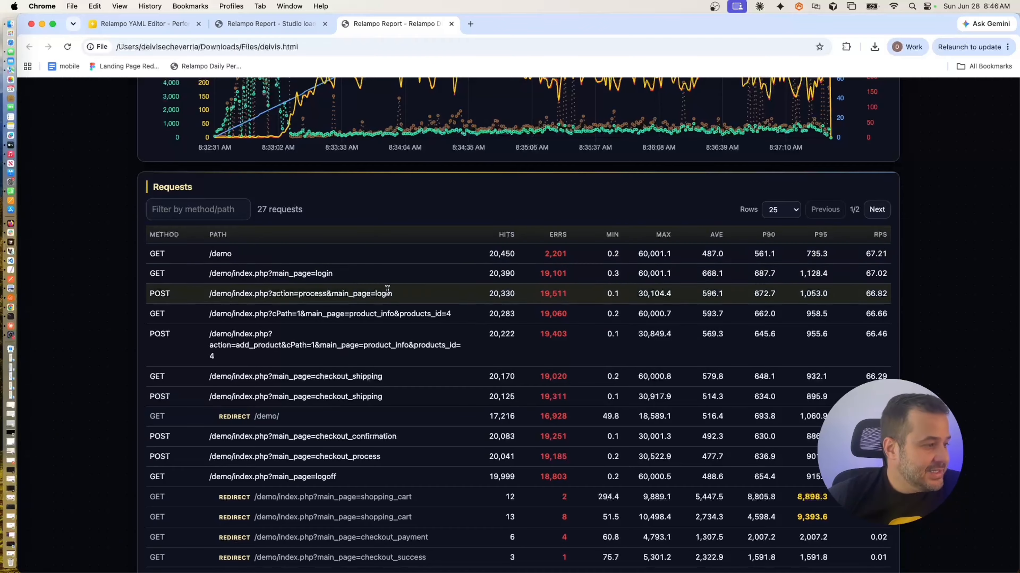
# Scroll past the REDIRECT rows down to the Nodes section's per-node peaks chart.
pyautogui.scroll(-1, 383, 317)
pyautogui.scroll(-1, 383, 317)
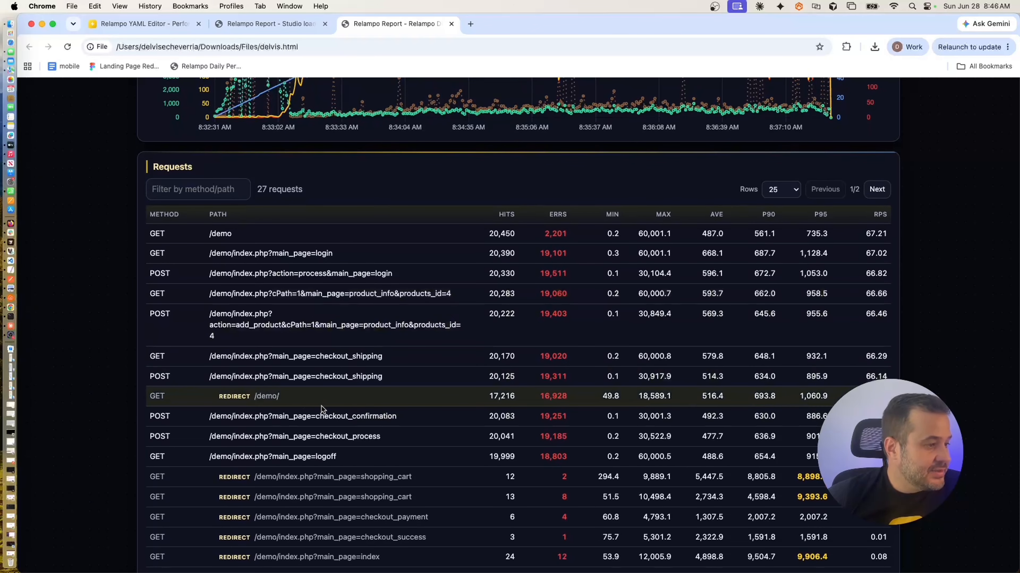
pyautogui.scroll(-4, 321, 408)
pyautogui.scroll(-12, 323, 409)
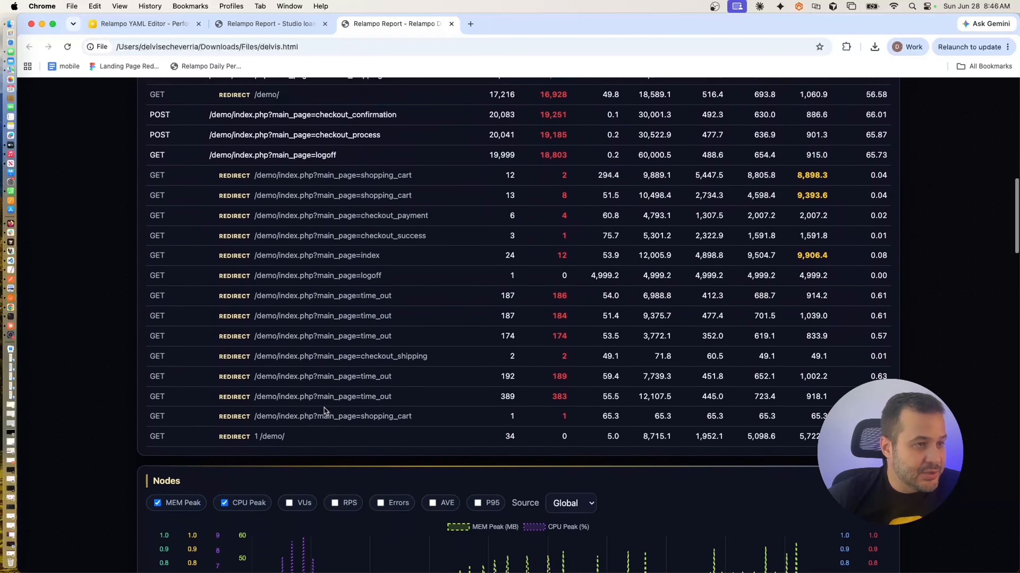
pyautogui.scroll(-12, 324, 408)
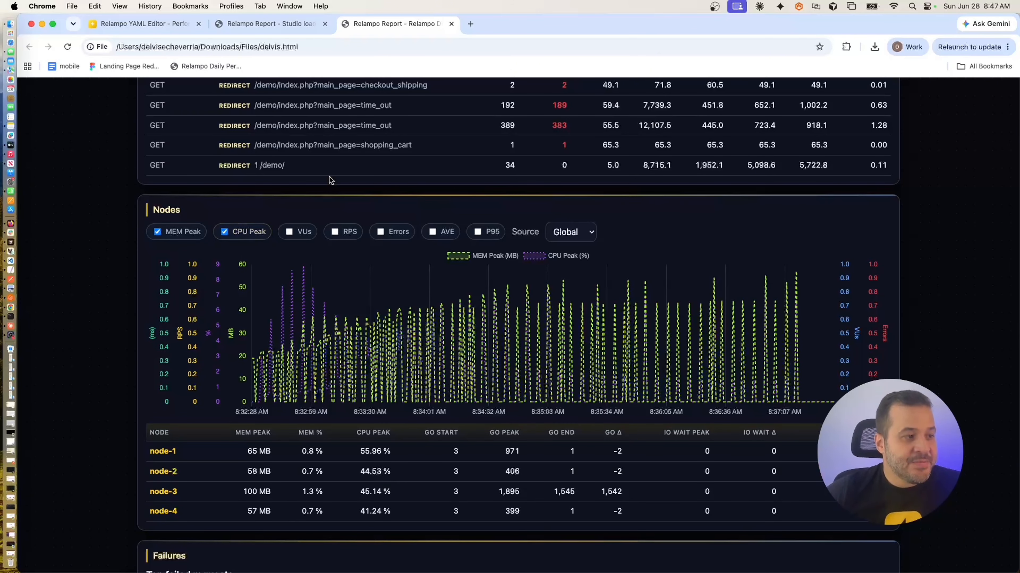
pyautogui.click(592, 235)
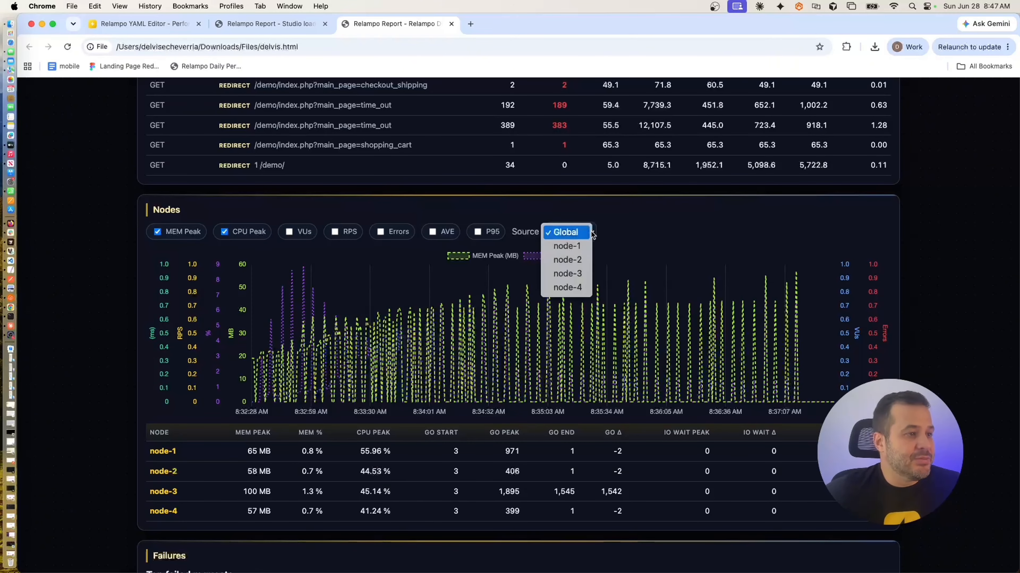
pyautogui.click(580, 247)
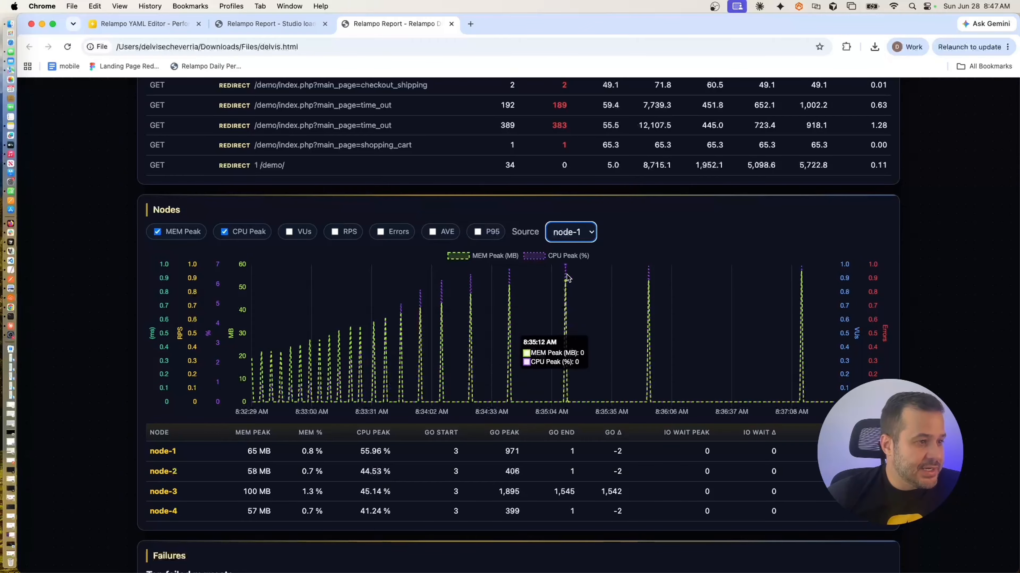
pyautogui.click(581, 233)
pyautogui.click(579, 219)
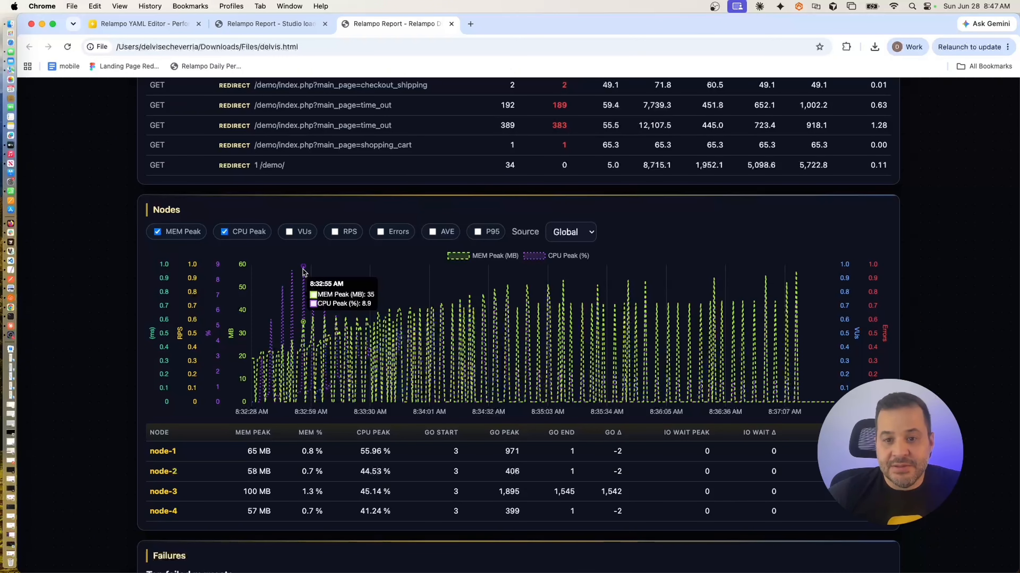
pyautogui.scroll(-3, 313, 305)
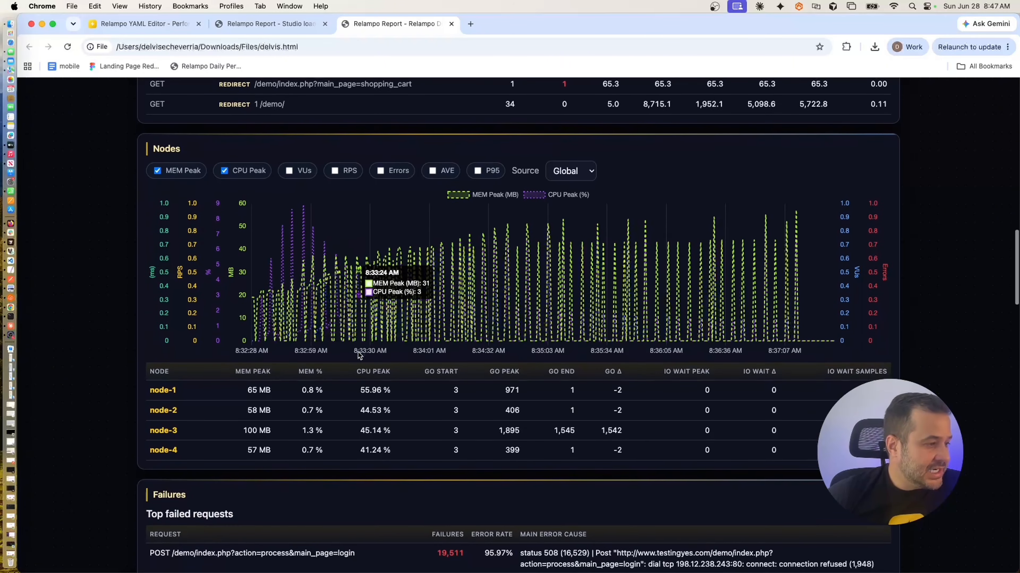
pyautogui.moveTo(252, 390); pyautogui.dragTo(362, 406)
# Highlight the top failed login request and its status 508 cause, then reach Findings.
pyautogui.scroll(-2, 362, 405)
pyautogui.scroll(-5, 363, 406)
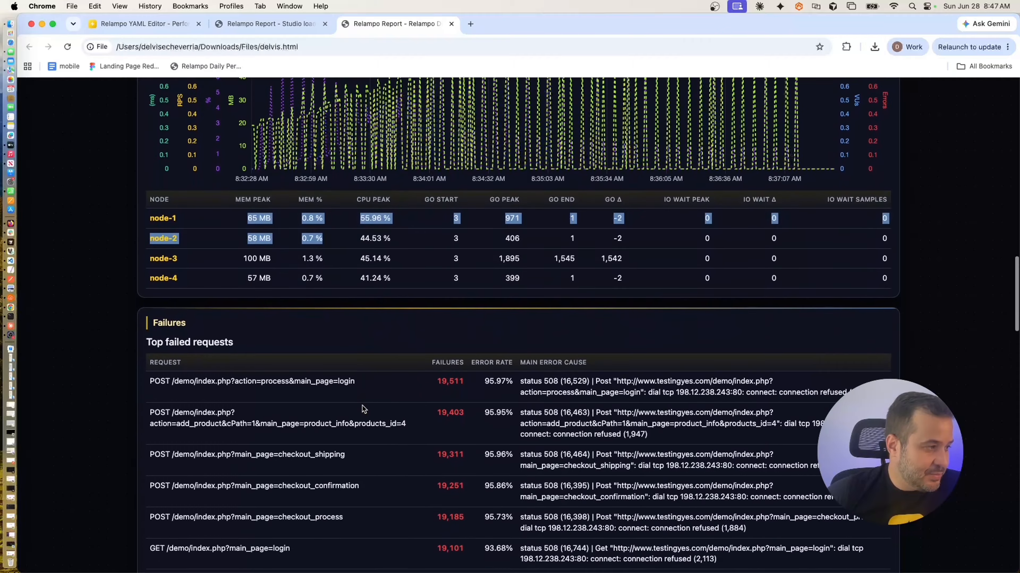
pyautogui.scroll(-2, 340, 375)
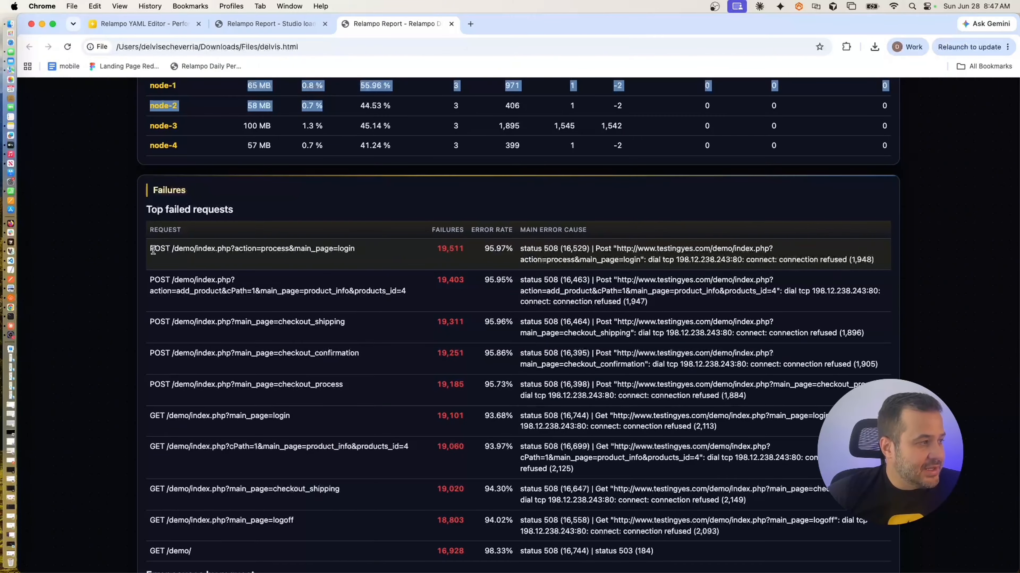
pyautogui.moveTo(149, 250); pyautogui.dragTo(415, 255)
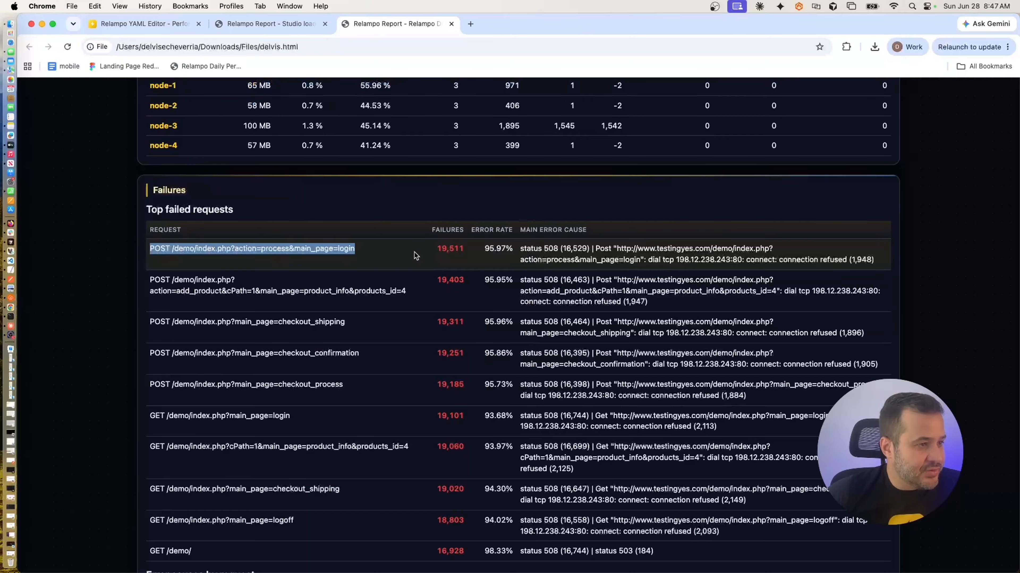
pyautogui.moveTo(525, 249); pyautogui.dragTo(558, 249)
pyautogui.click(557, 249)
pyautogui.scroll(-10, 552, 284)
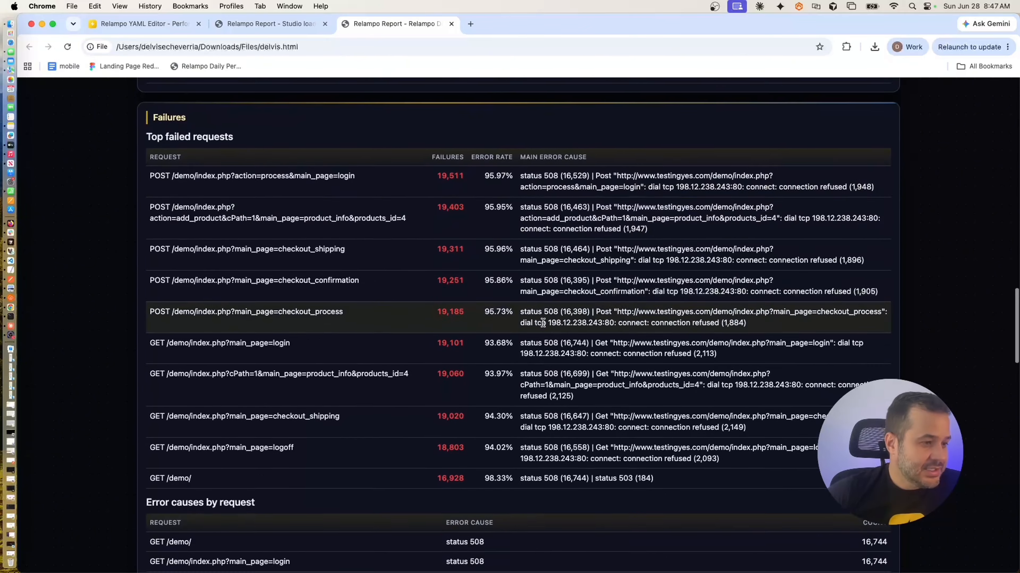
pyautogui.scroll(-15, 544, 327)
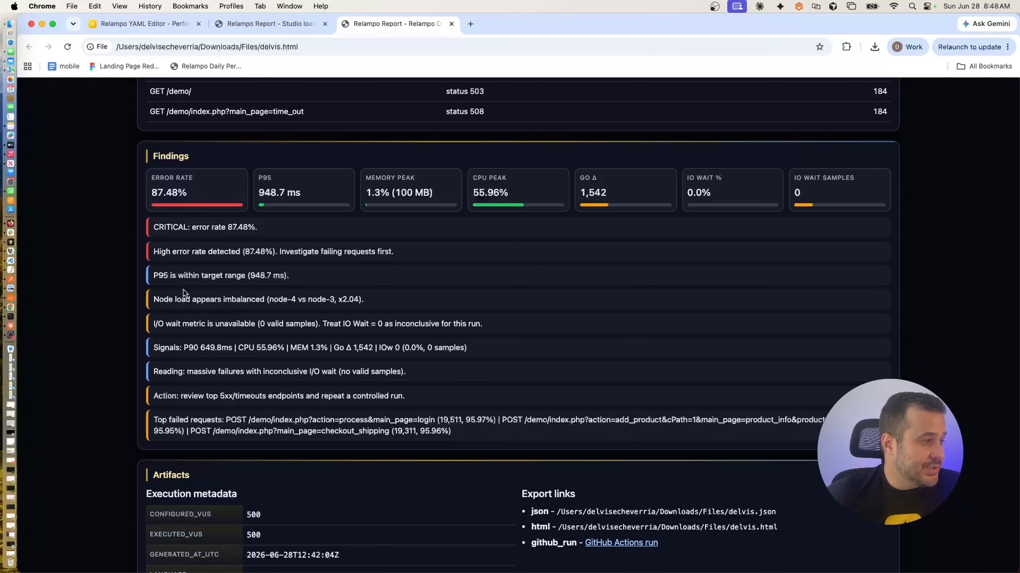
# Highlight the P95-within-target finding, scroll to Artifacts, then return to the Nodes table.
pyautogui.moveTo(155, 277); pyautogui.dragTo(298, 279)
pyautogui.click(296, 285)
pyautogui.scroll(-3, 293, 293)
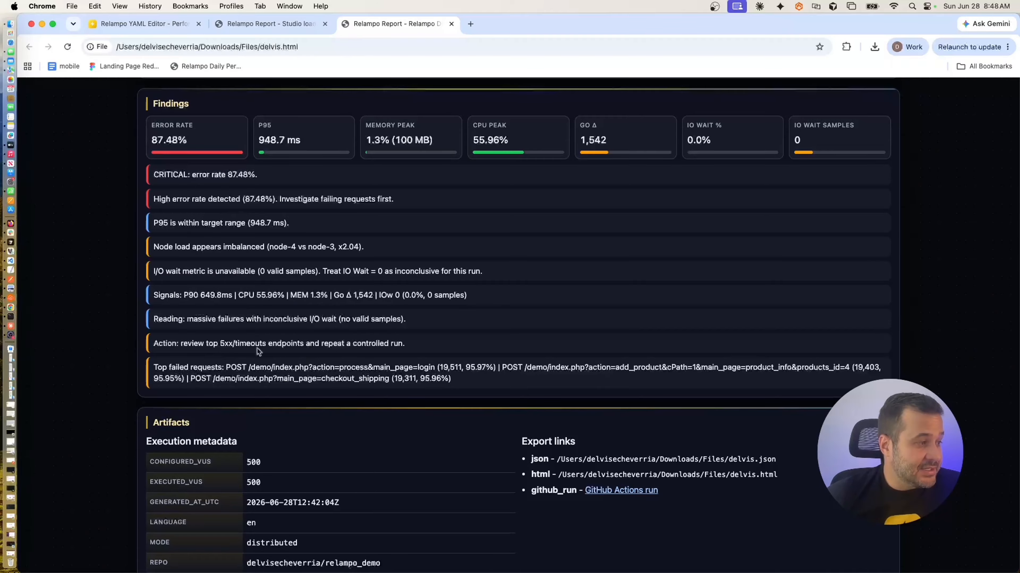
pyautogui.scroll(-4, 371, 358)
pyautogui.scroll(15, 371, 356)
pyautogui.scroll(2, 374, 356)
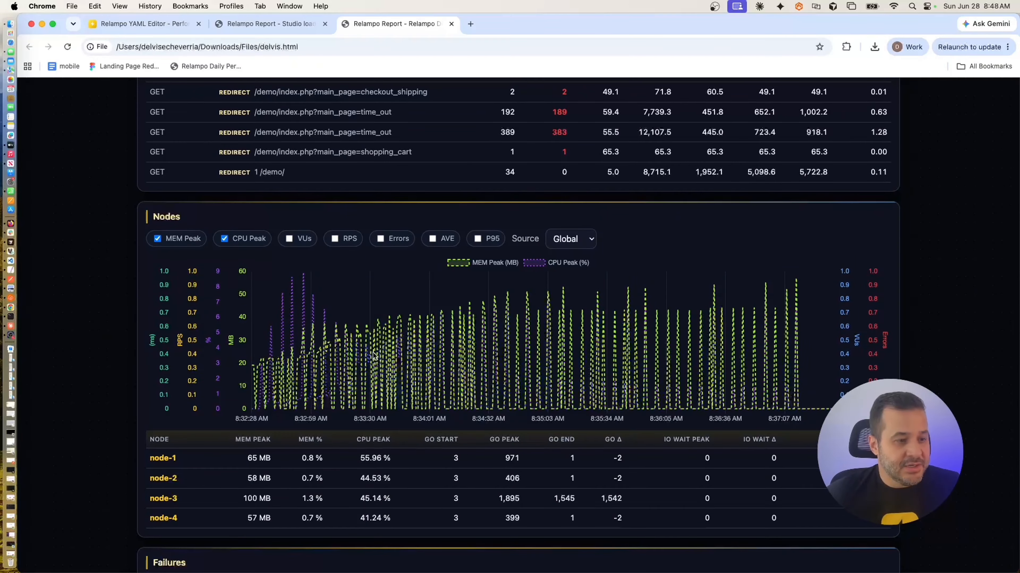